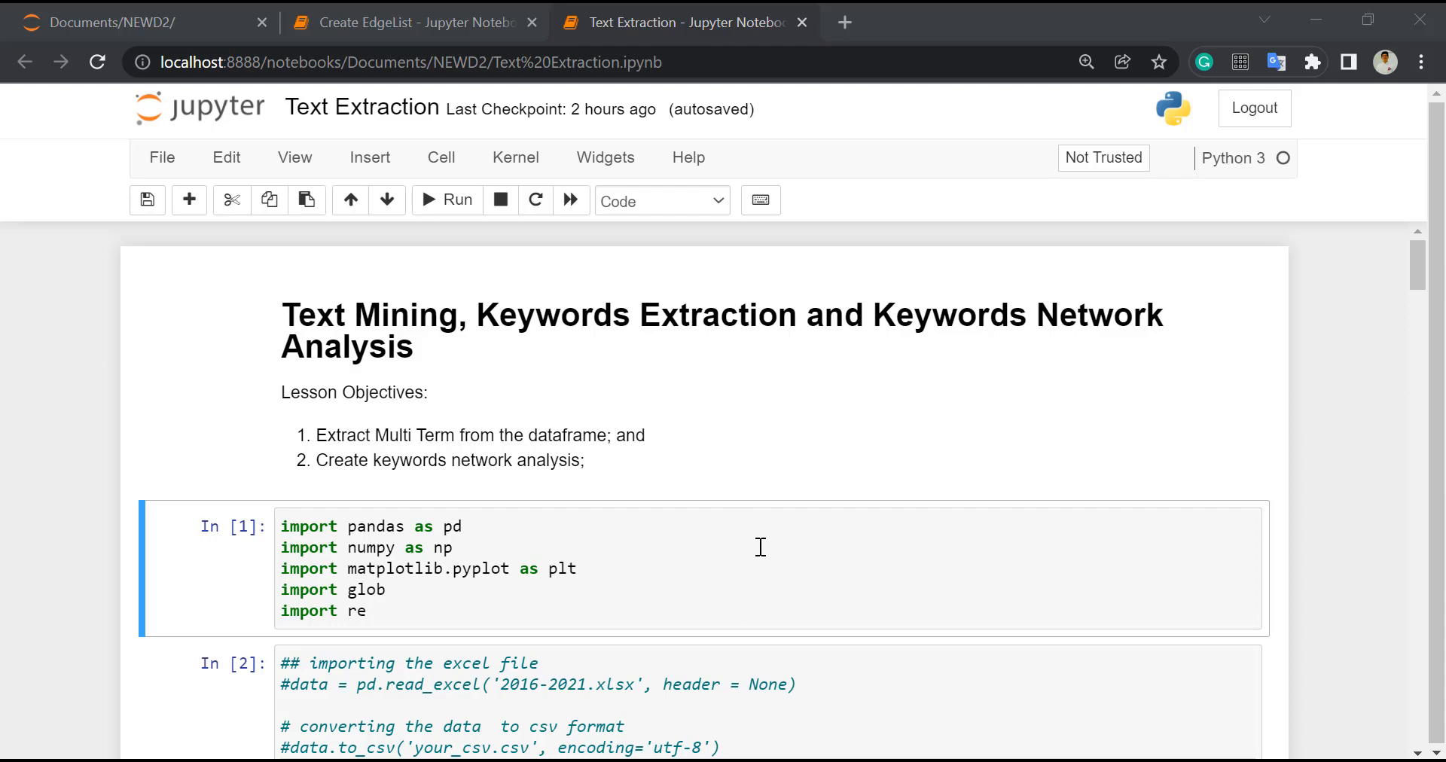
# Step: Switch to the dataset2016-2021 workbook in Excel and look through its Title, Abstract and Keywords rows from start to end
pyautogui.moveTo(797, 761)
pyautogui.click(771, 723)
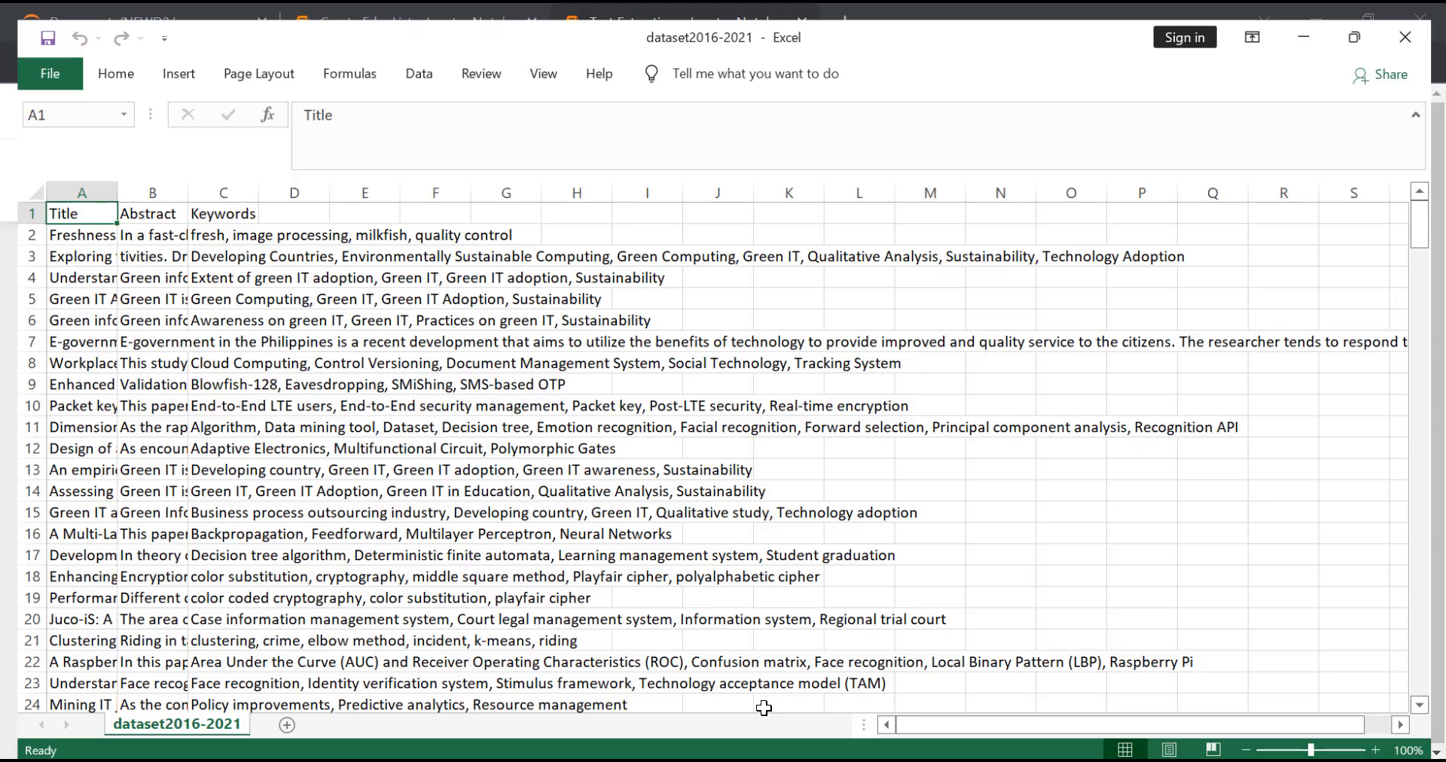
pyautogui.click(180, 224)
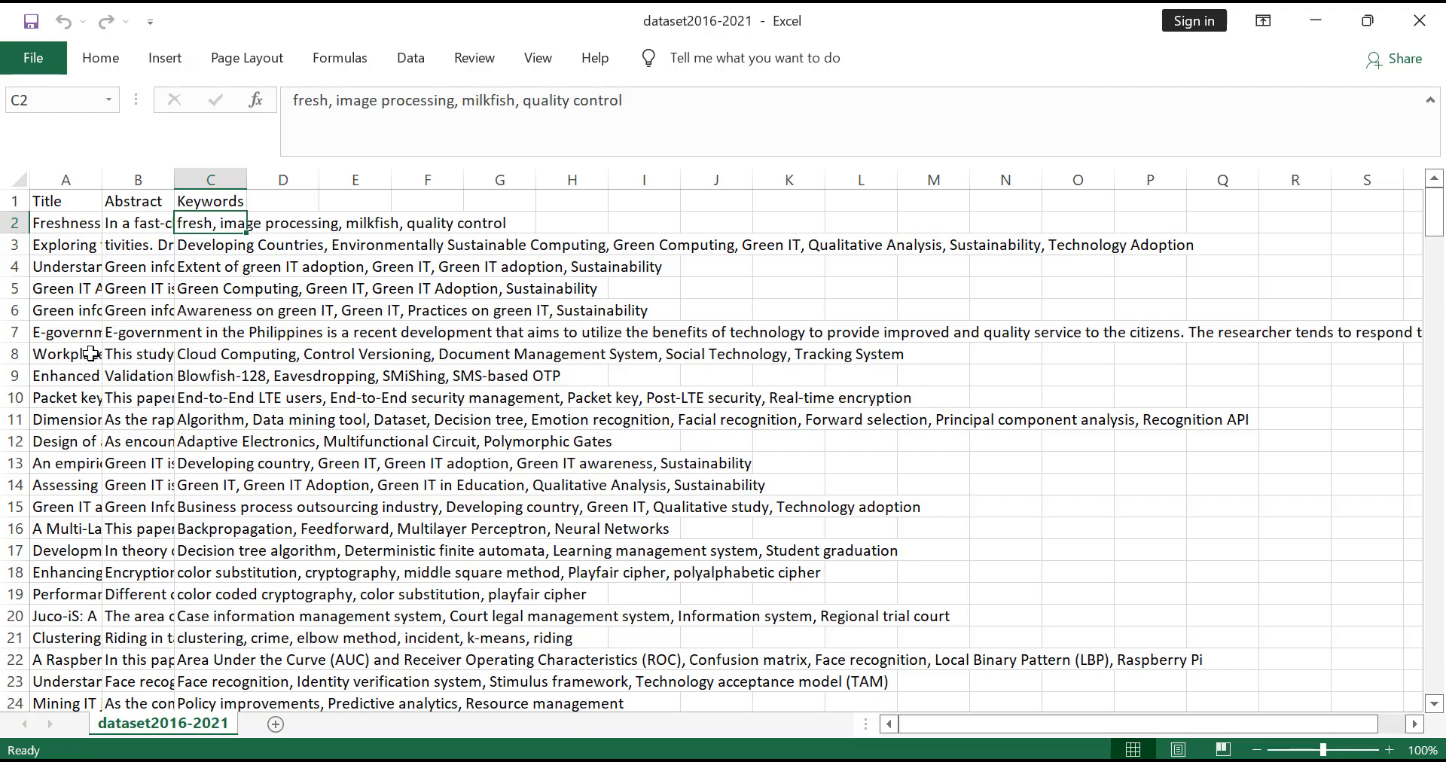
pyautogui.scroll(-20, 90, 354)
pyautogui.scroll(-20, 96, 526)
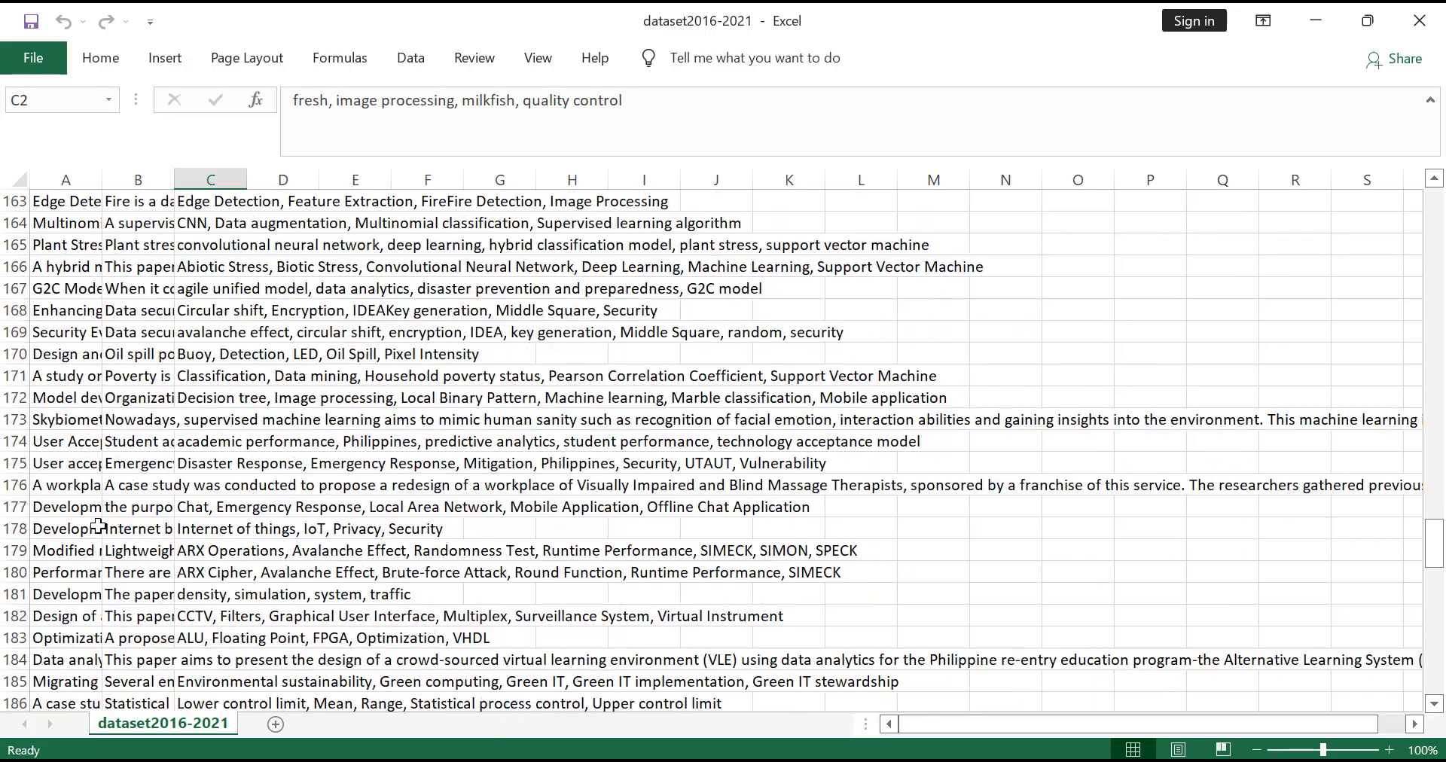
pyautogui.scroll(-2, 98, 532)
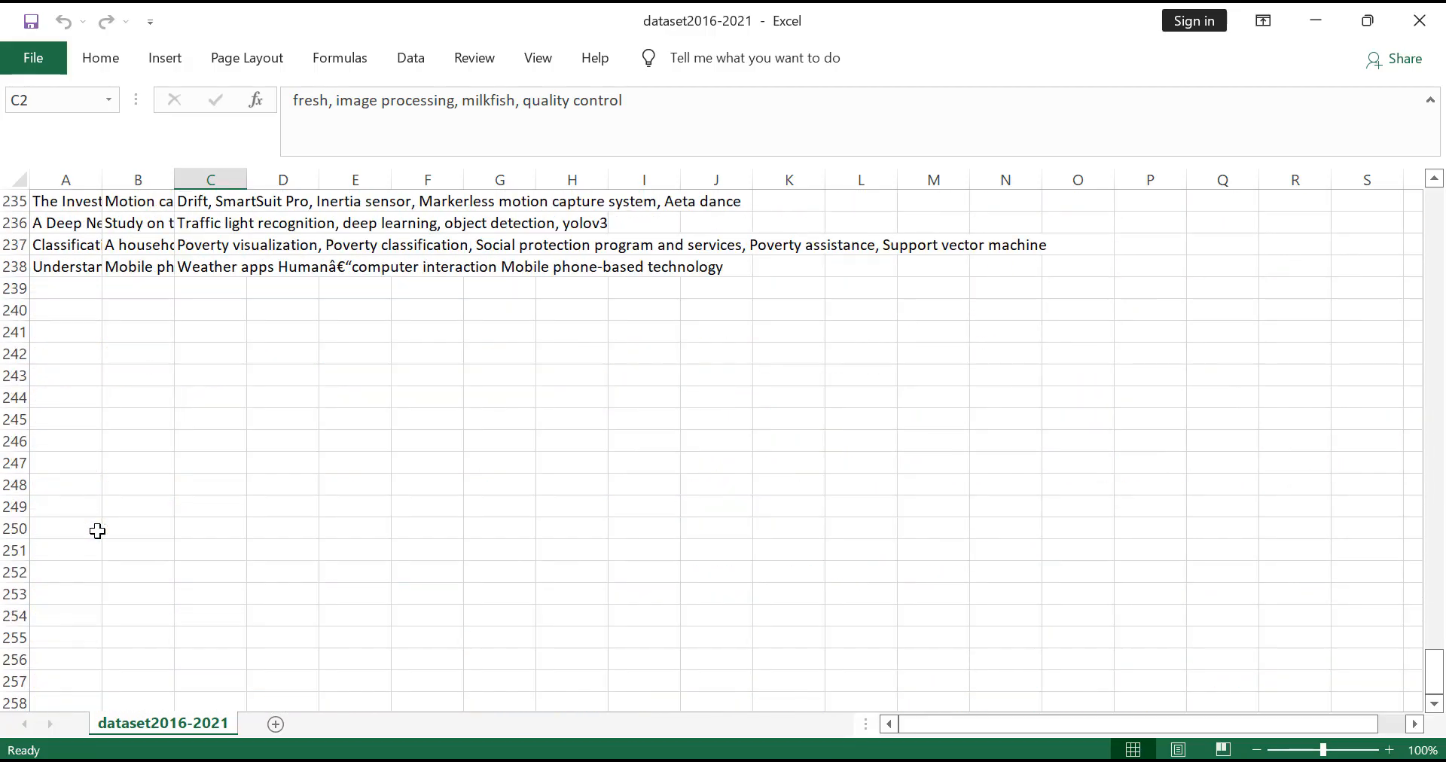
pyautogui.scroll(19, 94, 527)
pyautogui.scroll(20, 93, 524)
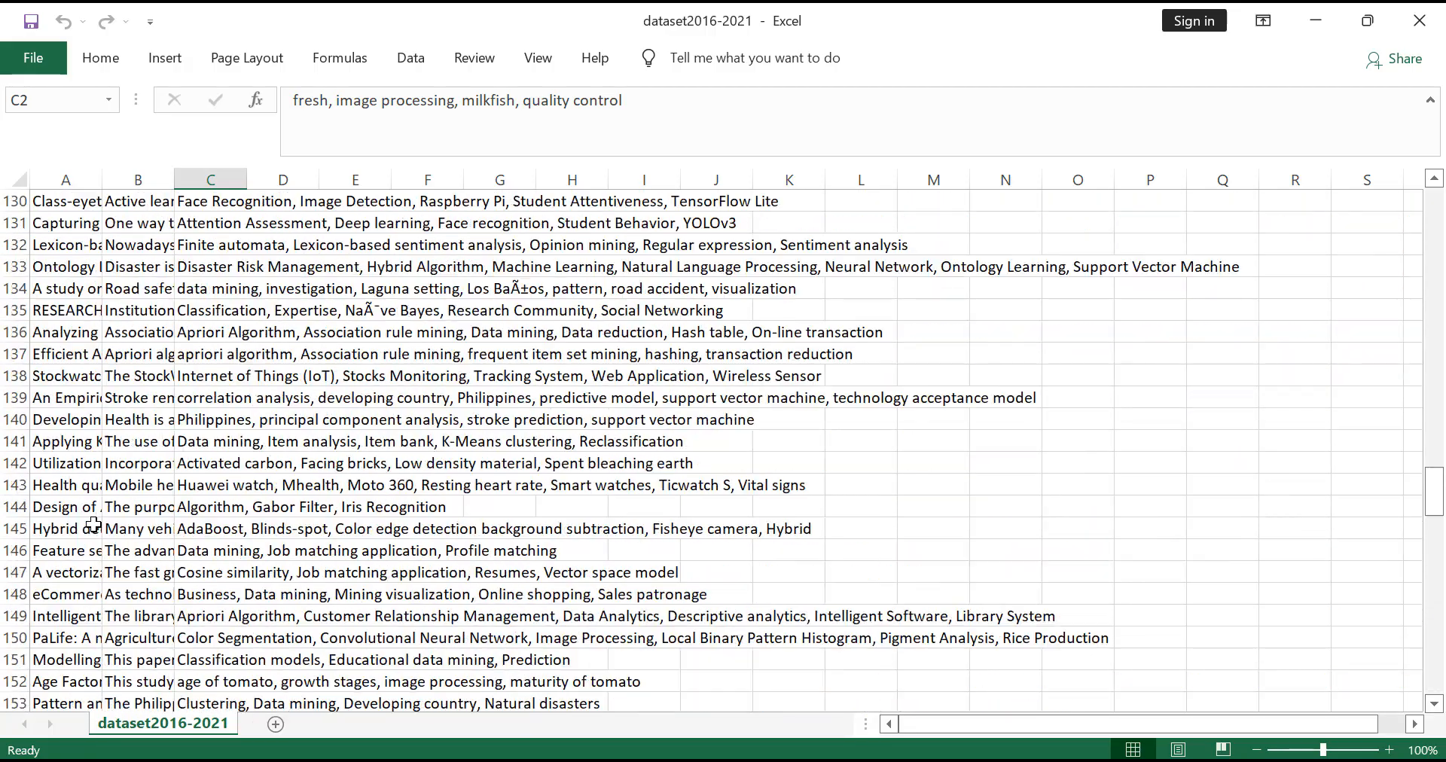
pyautogui.scroll(20, 96, 520)
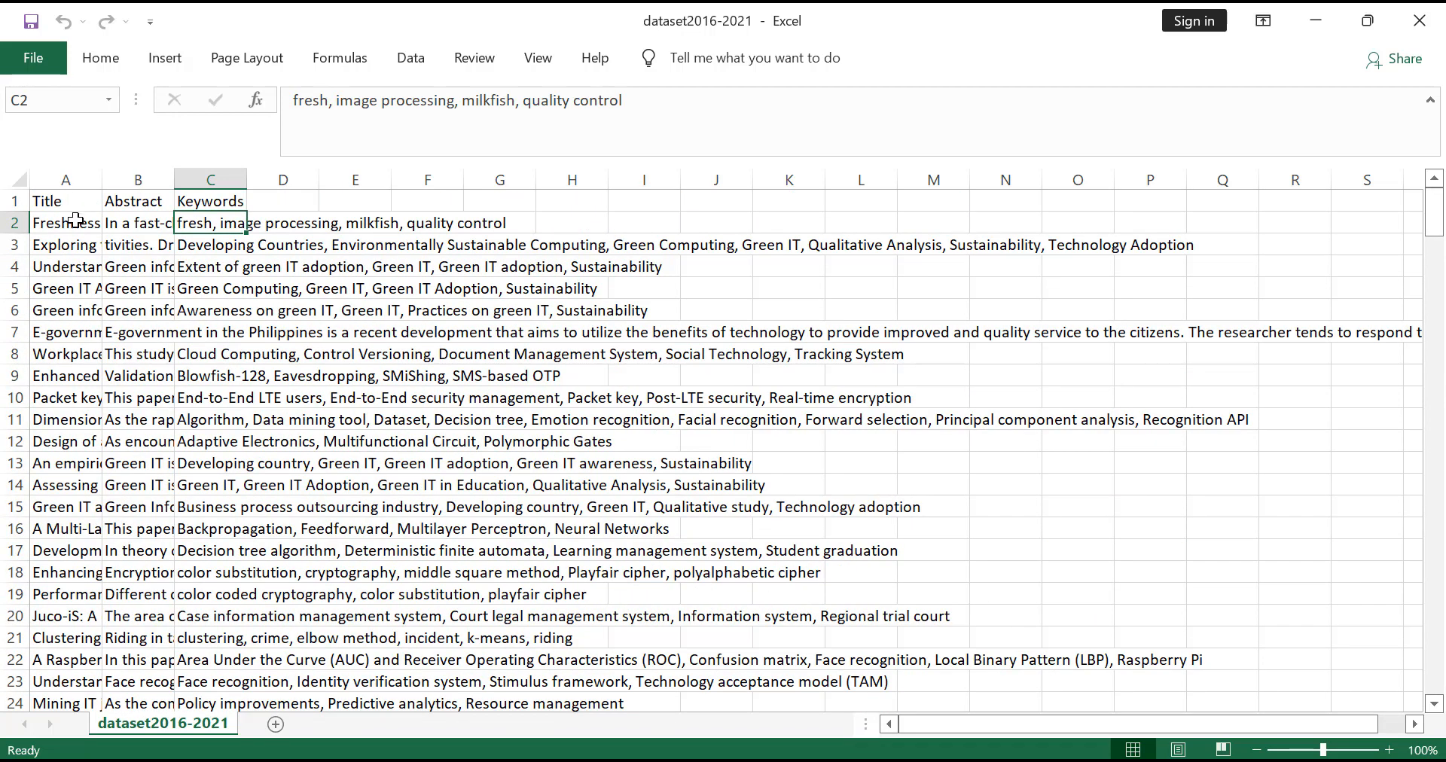
# Step: Inspect the title, abstract and keywords of the first record in row 2, then return to the Jupyter notebook
pyautogui.click(75, 221)
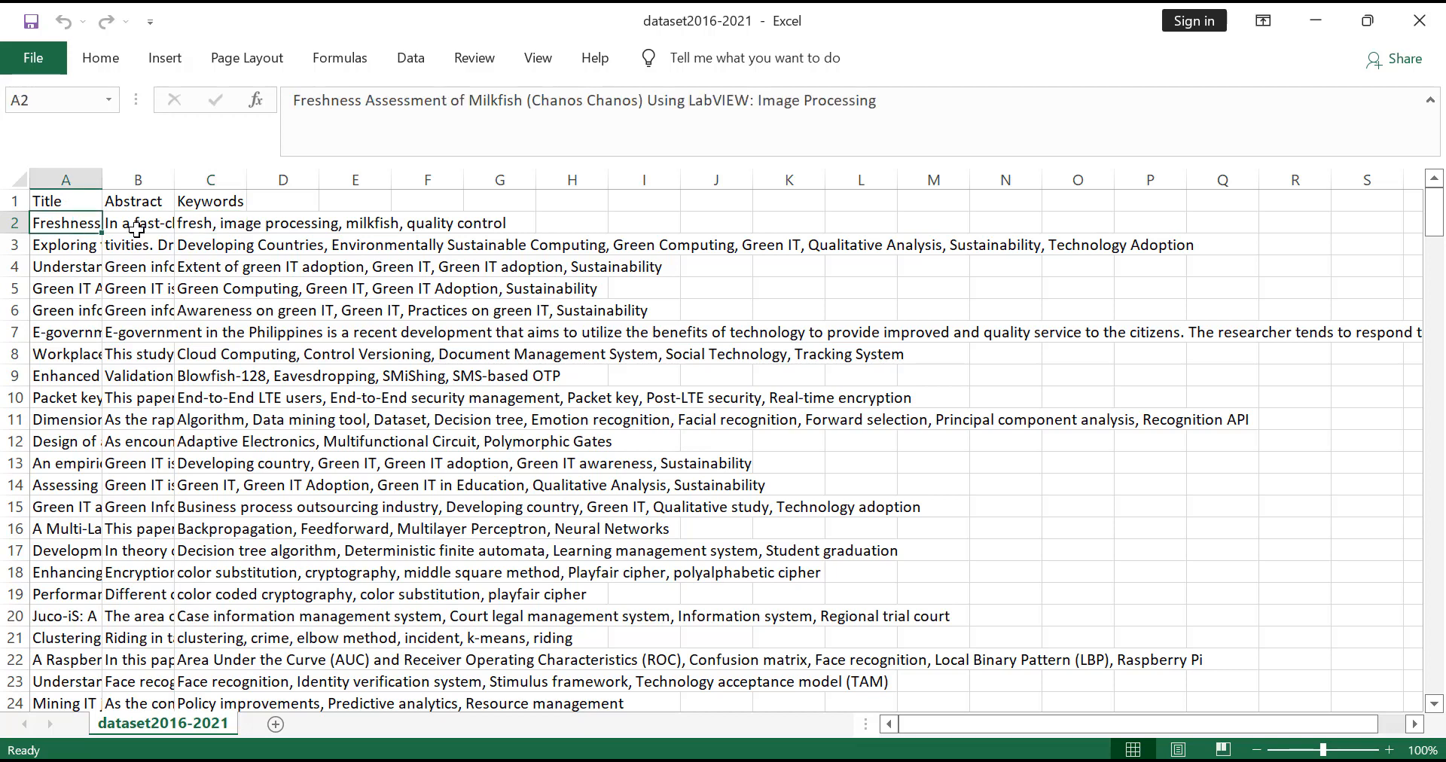
pyautogui.click(135, 226)
pyautogui.click(216, 225)
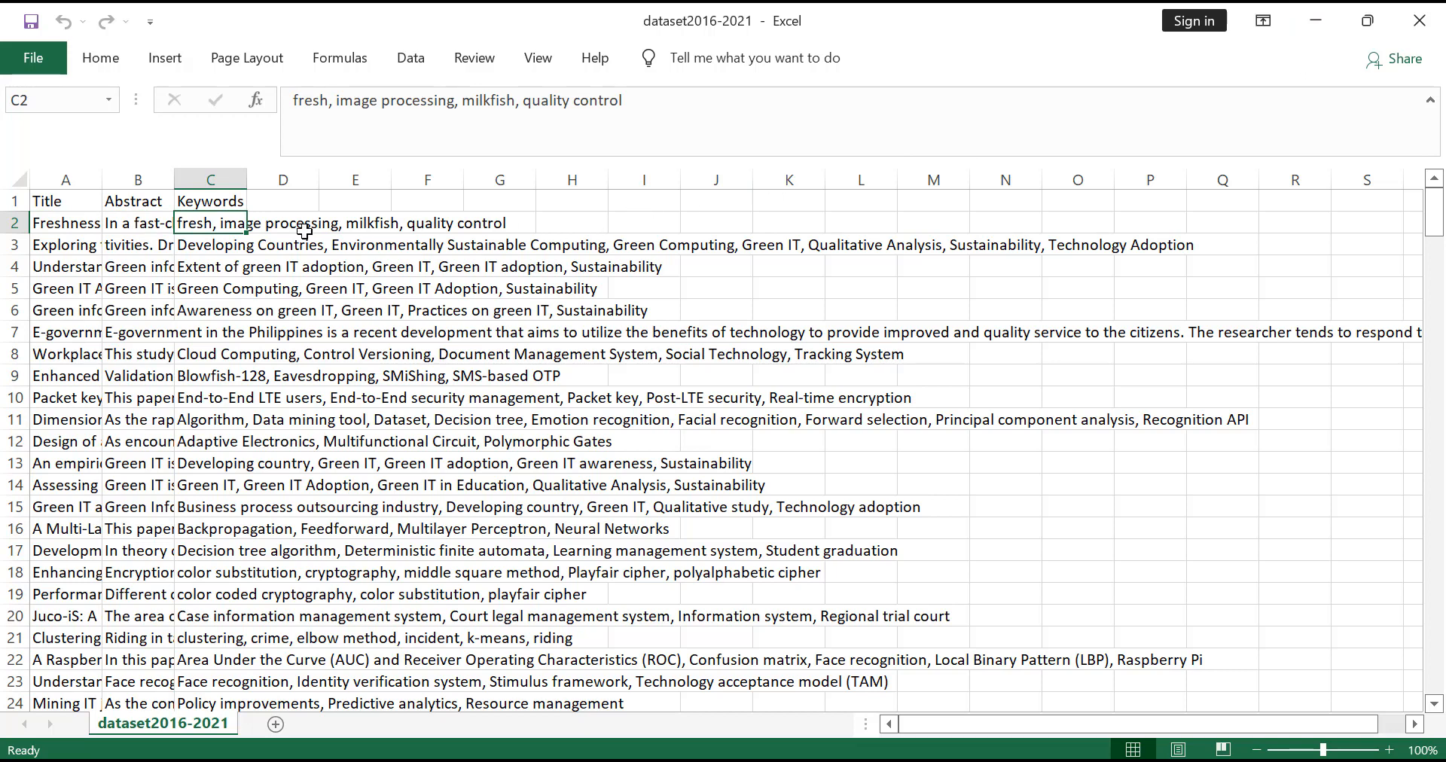
pyautogui.click(1312, 25)
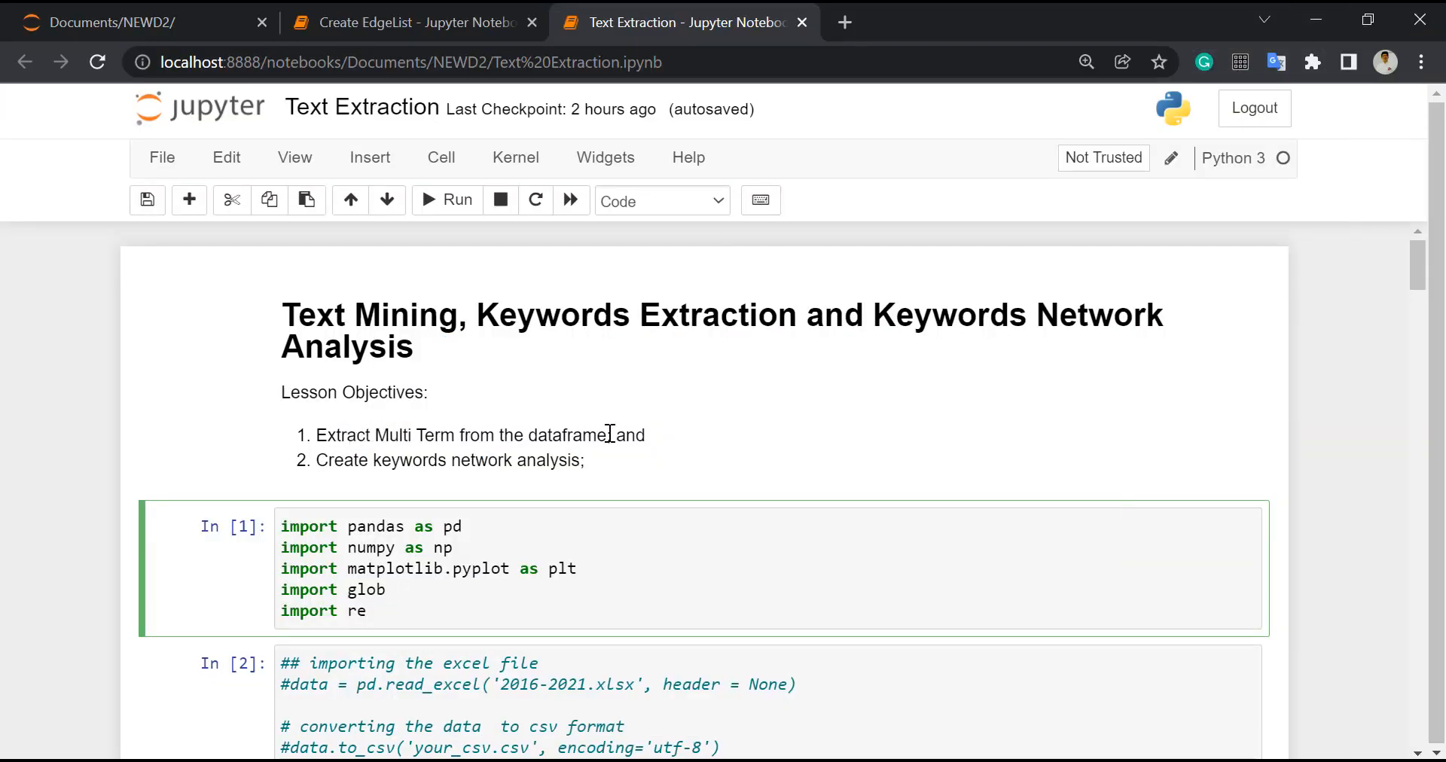
# Step: Restart the notebook kernel and clear all cell outputs
pyautogui.click(350, 461)
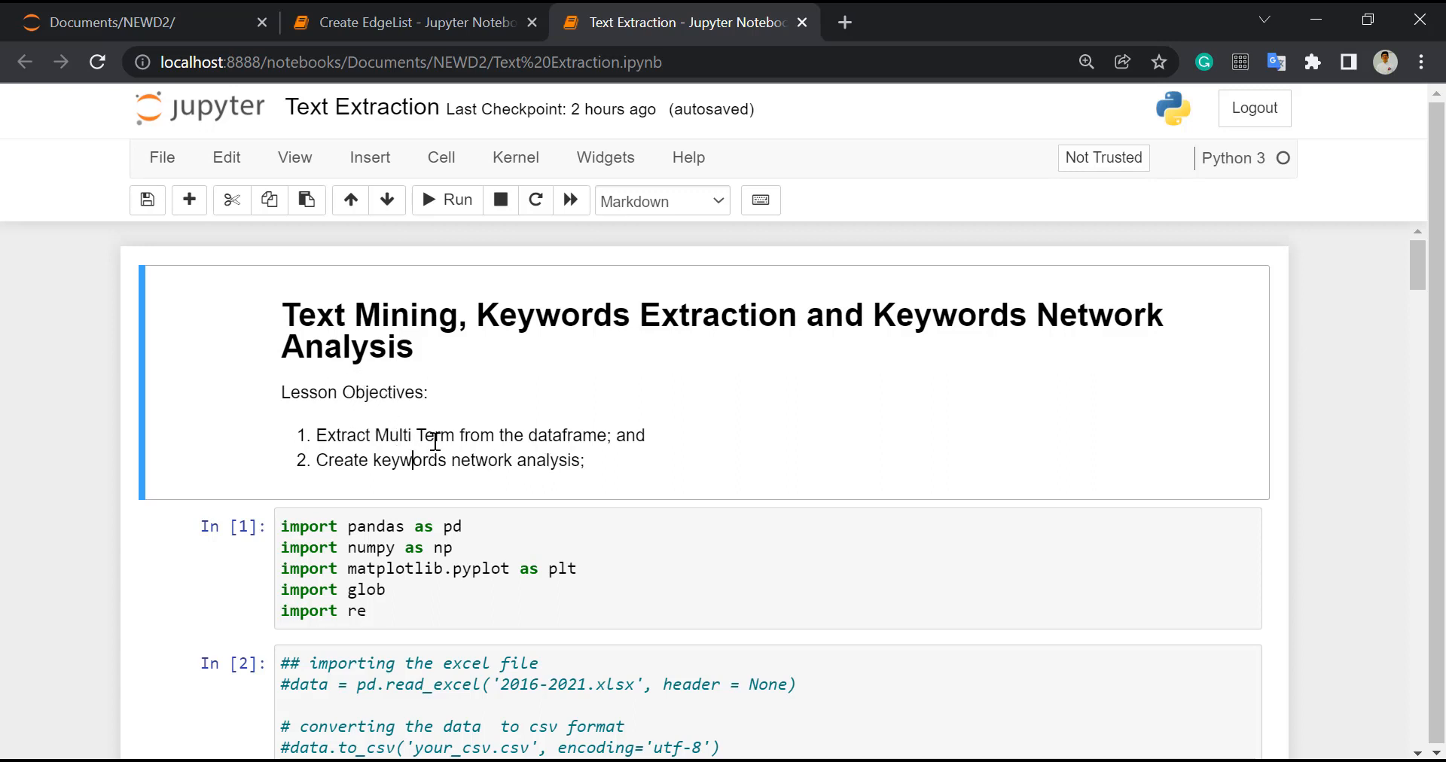
pyautogui.click(518, 161)
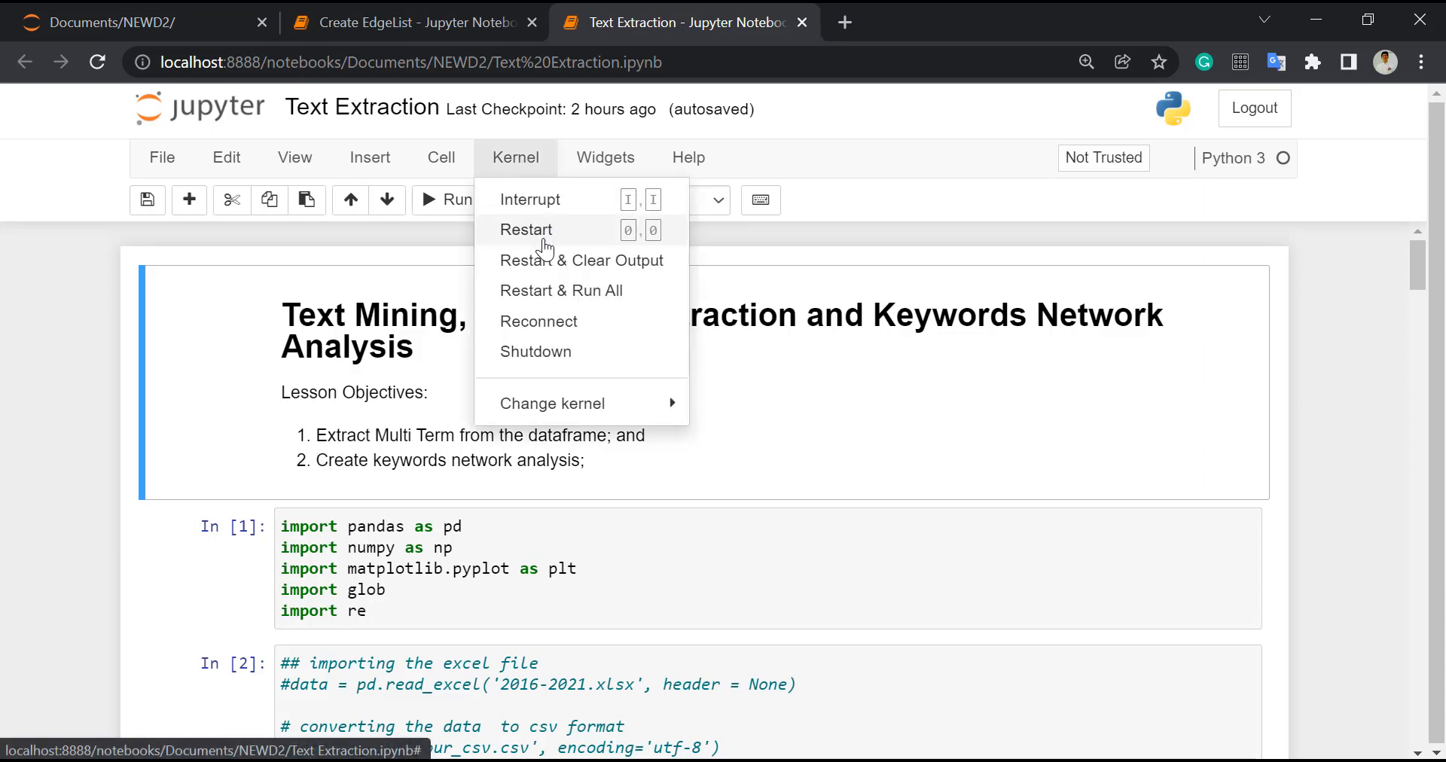
pyautogui.click(555, 260)
pyautogui.click(934, 293)
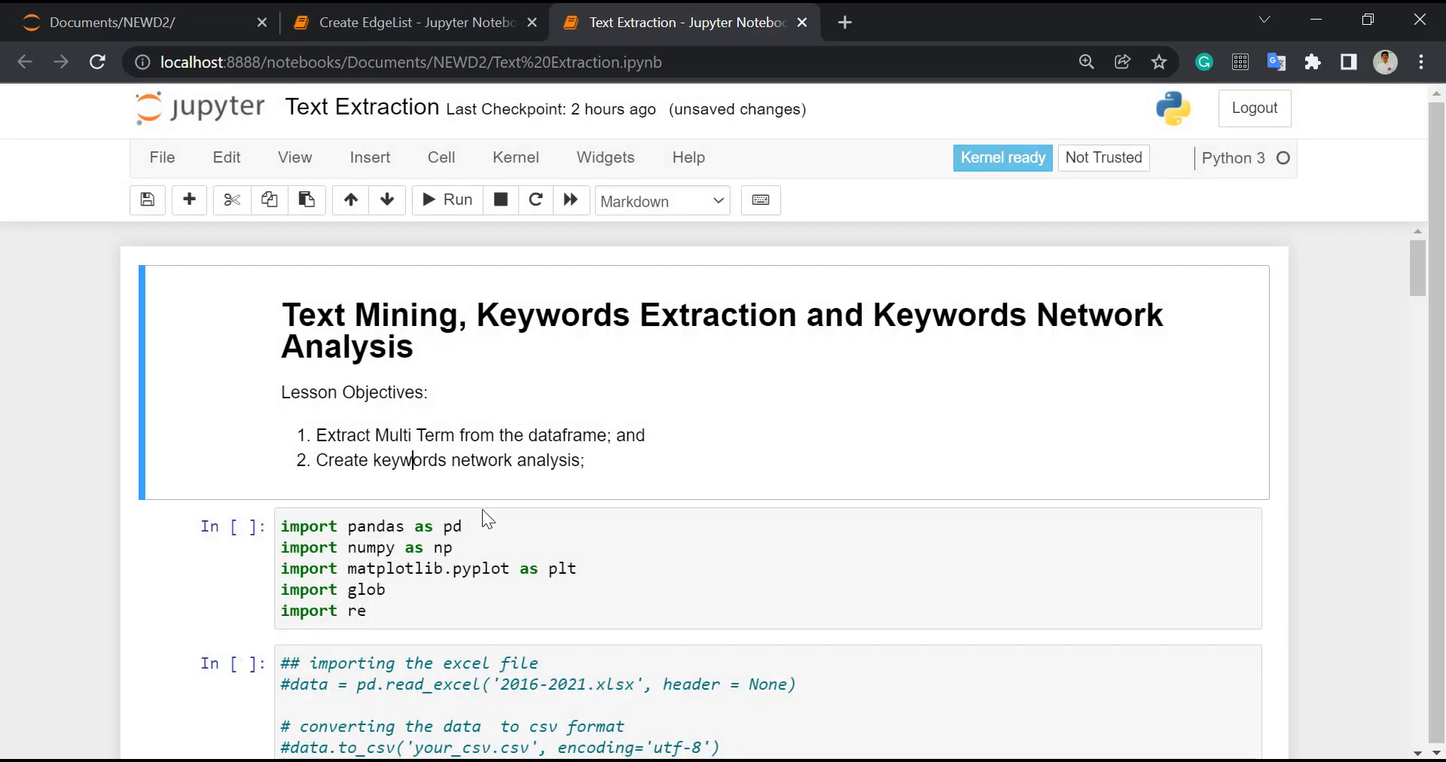
# Step: Run the library imports cell and the cell that reads dataset2016-2021.csv and gets its shape
pyautogui.scroll(-2, 474, 527)
pyautogui.click(424, 503)
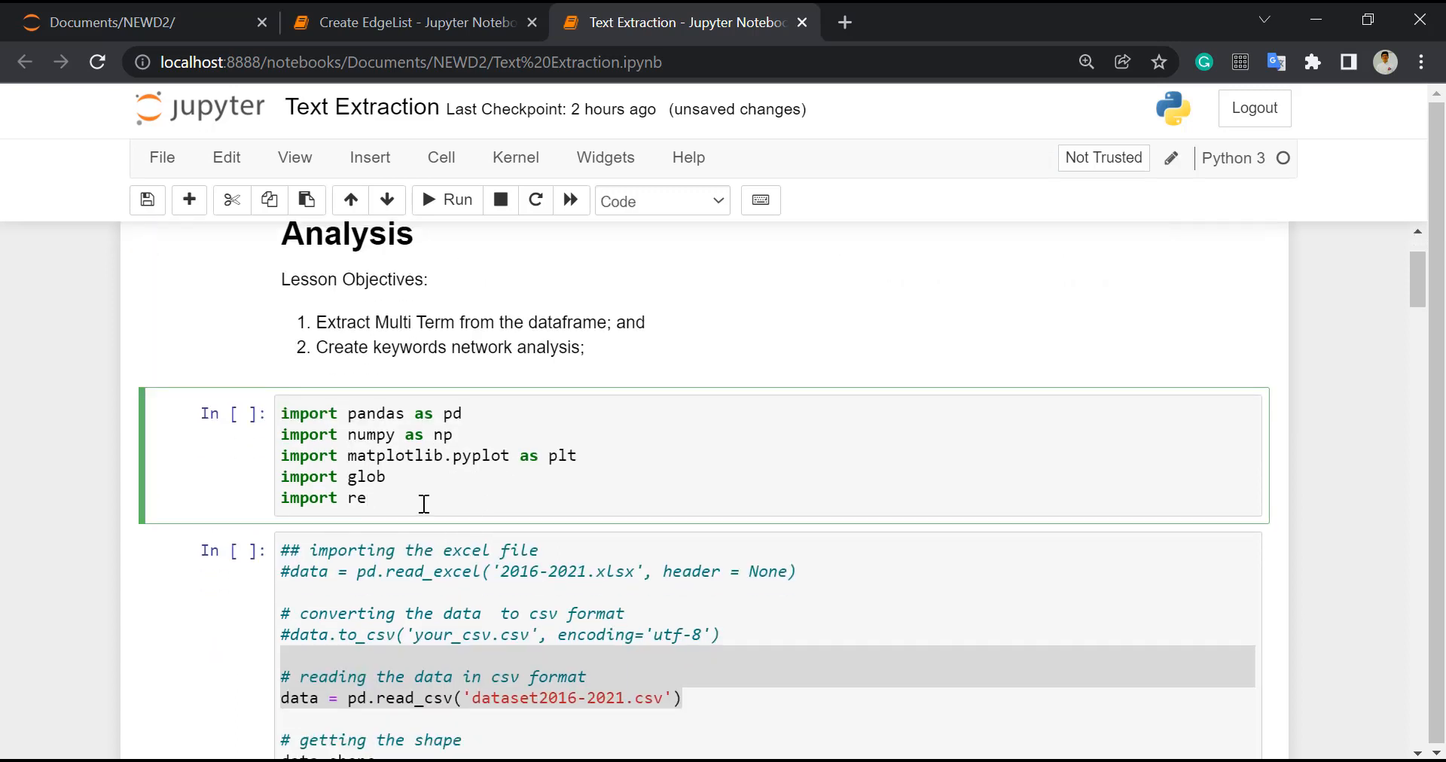
pyautogui.hotkey('shift', 'Return')
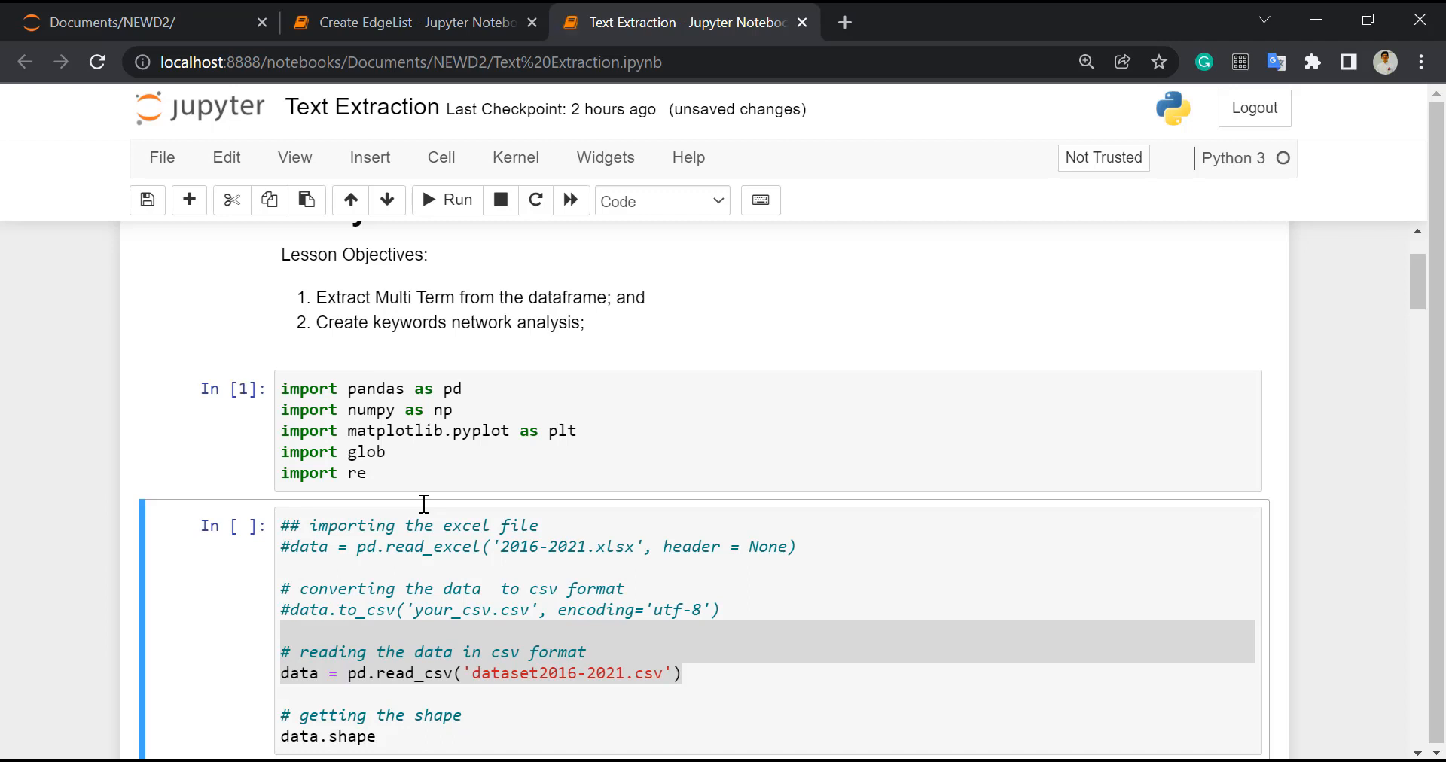
pyautogui.scroll(-2, 424, 504)
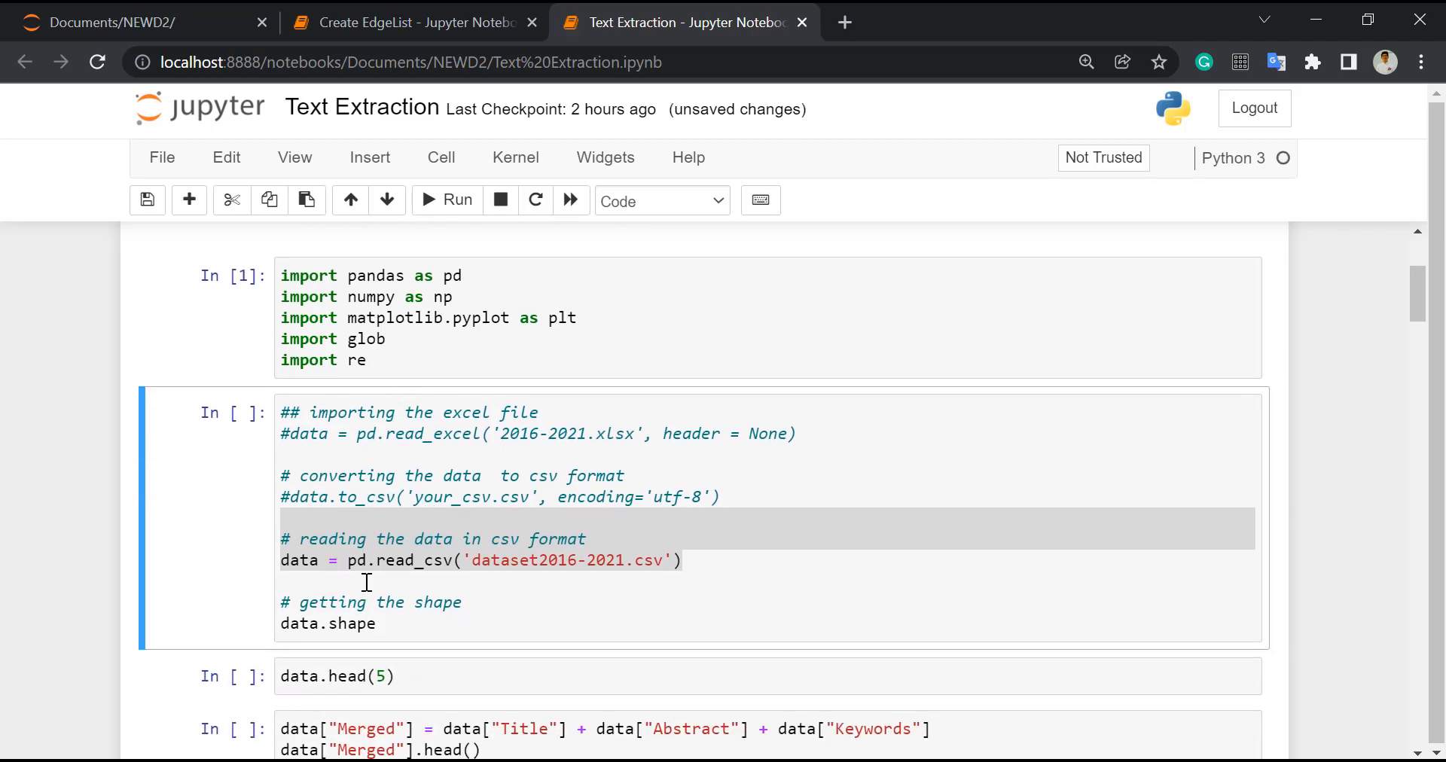
pyautogui.click(393, 630)
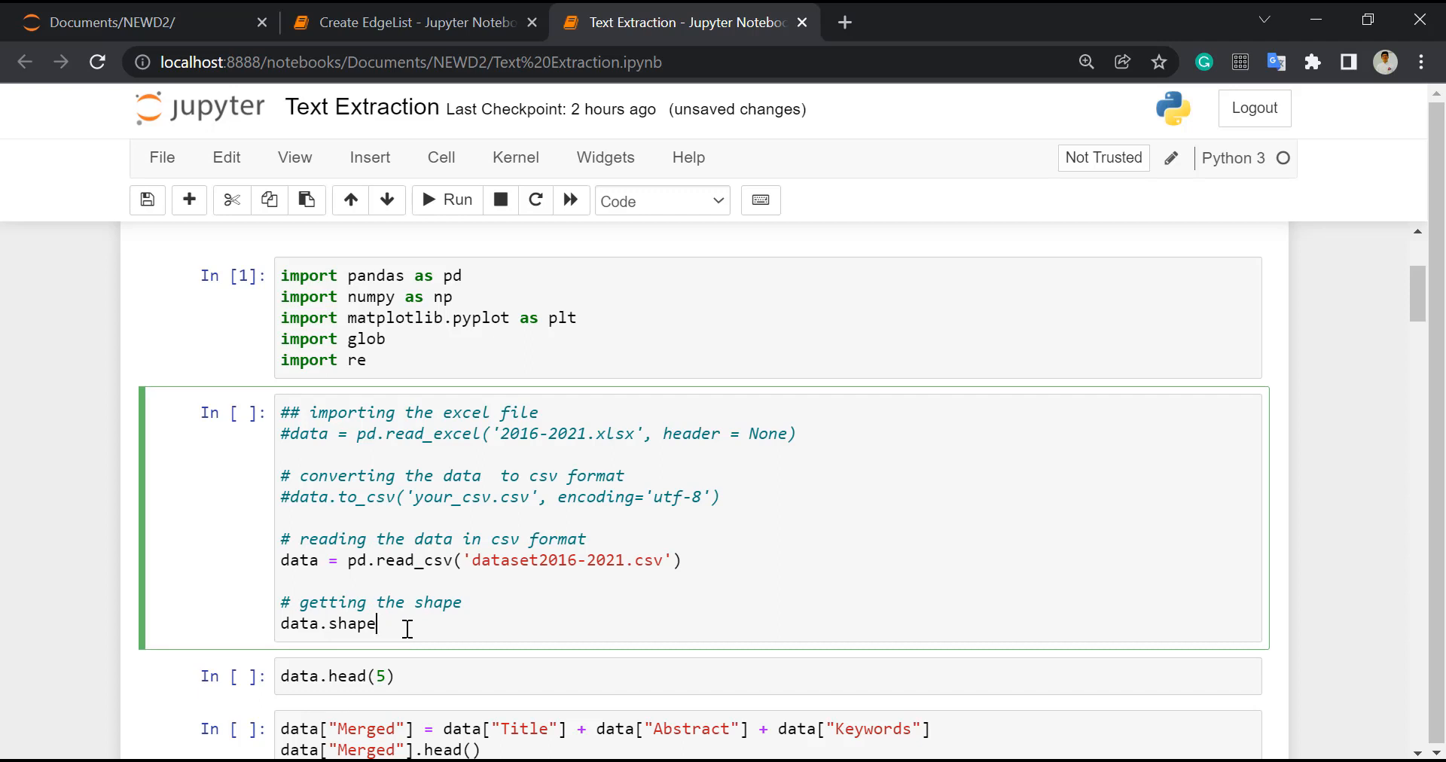
pyautogui.hotkey('shift', 'Return')
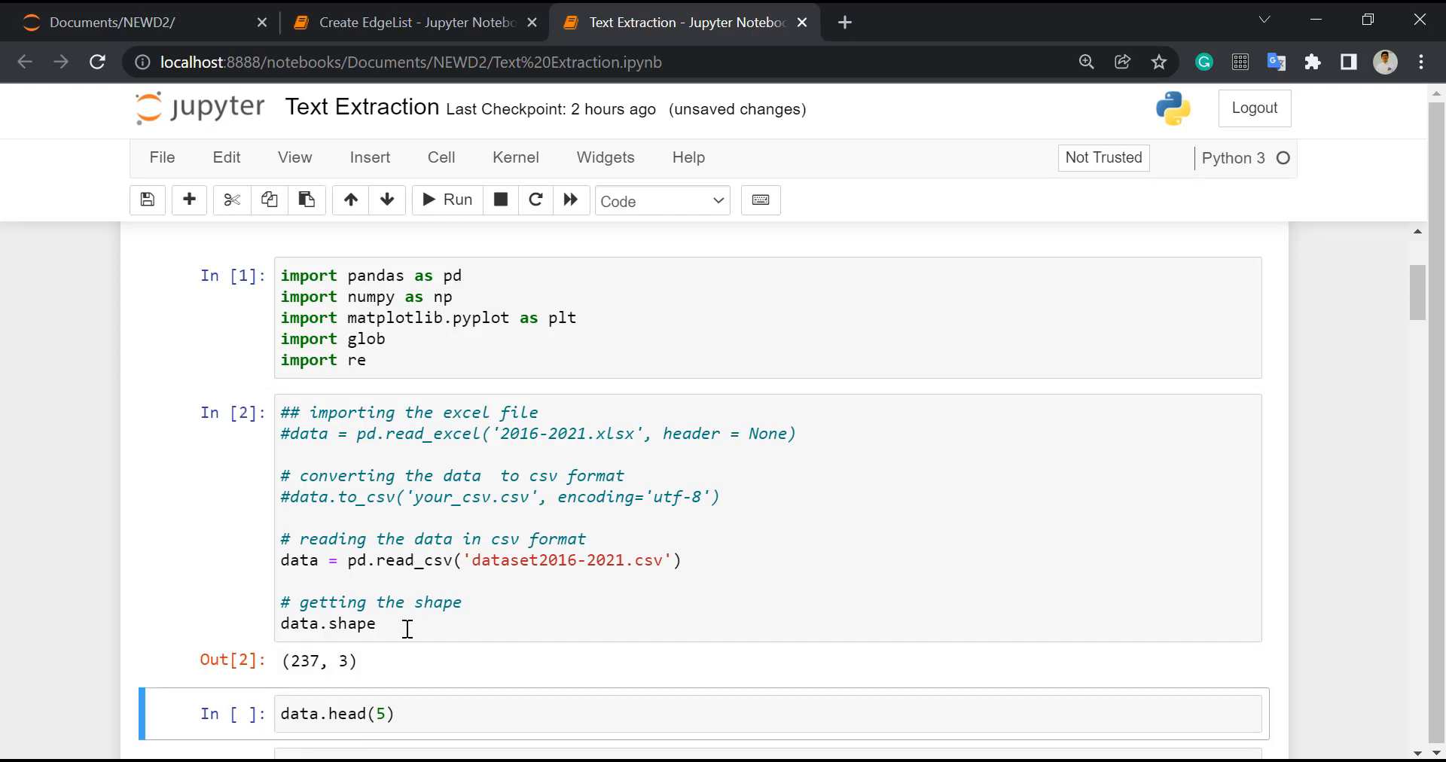
# Step: Check the dataset2016-2021 workbook in Excel against the loaded data's shape and return to the notebook
pyautogui.moveTo(747, 760)
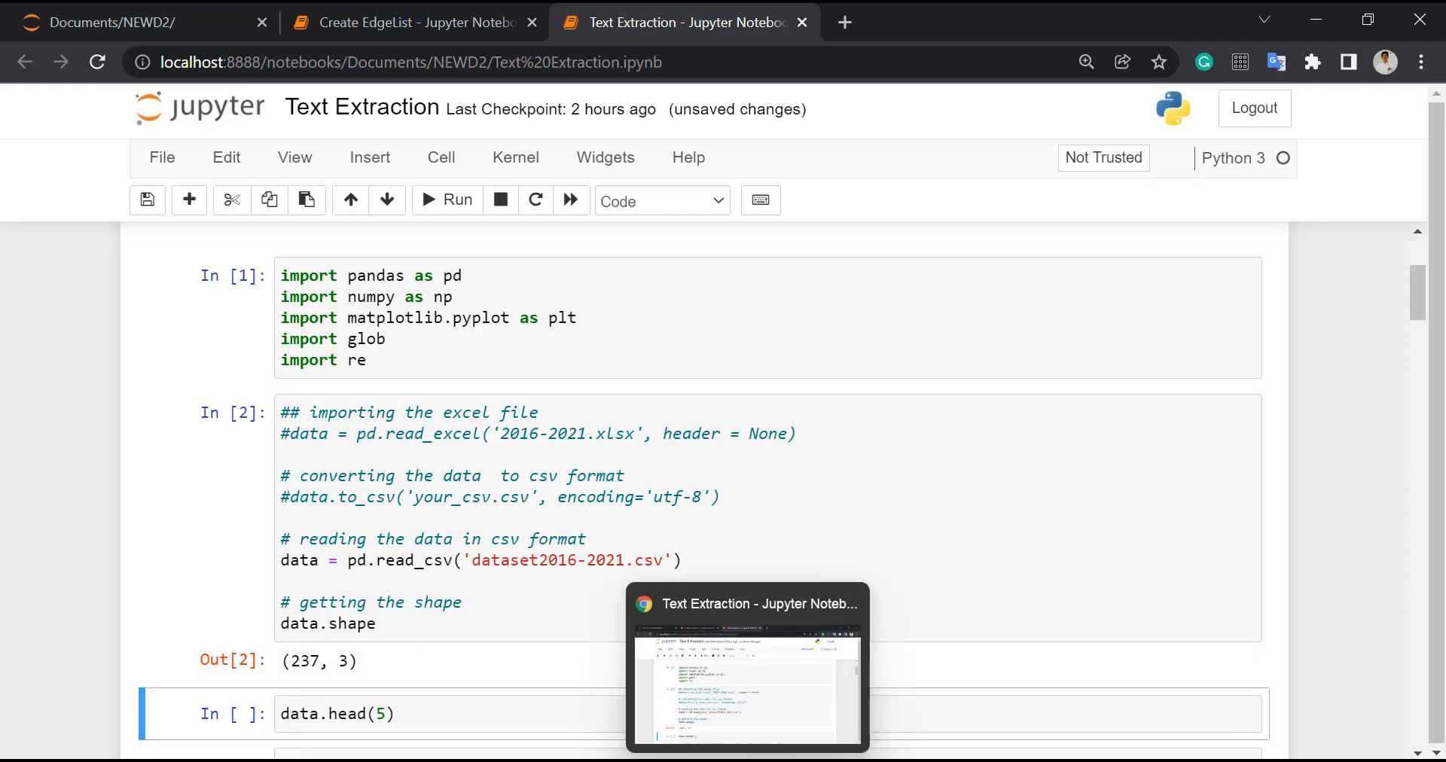
pyautogui.click(889, 760)
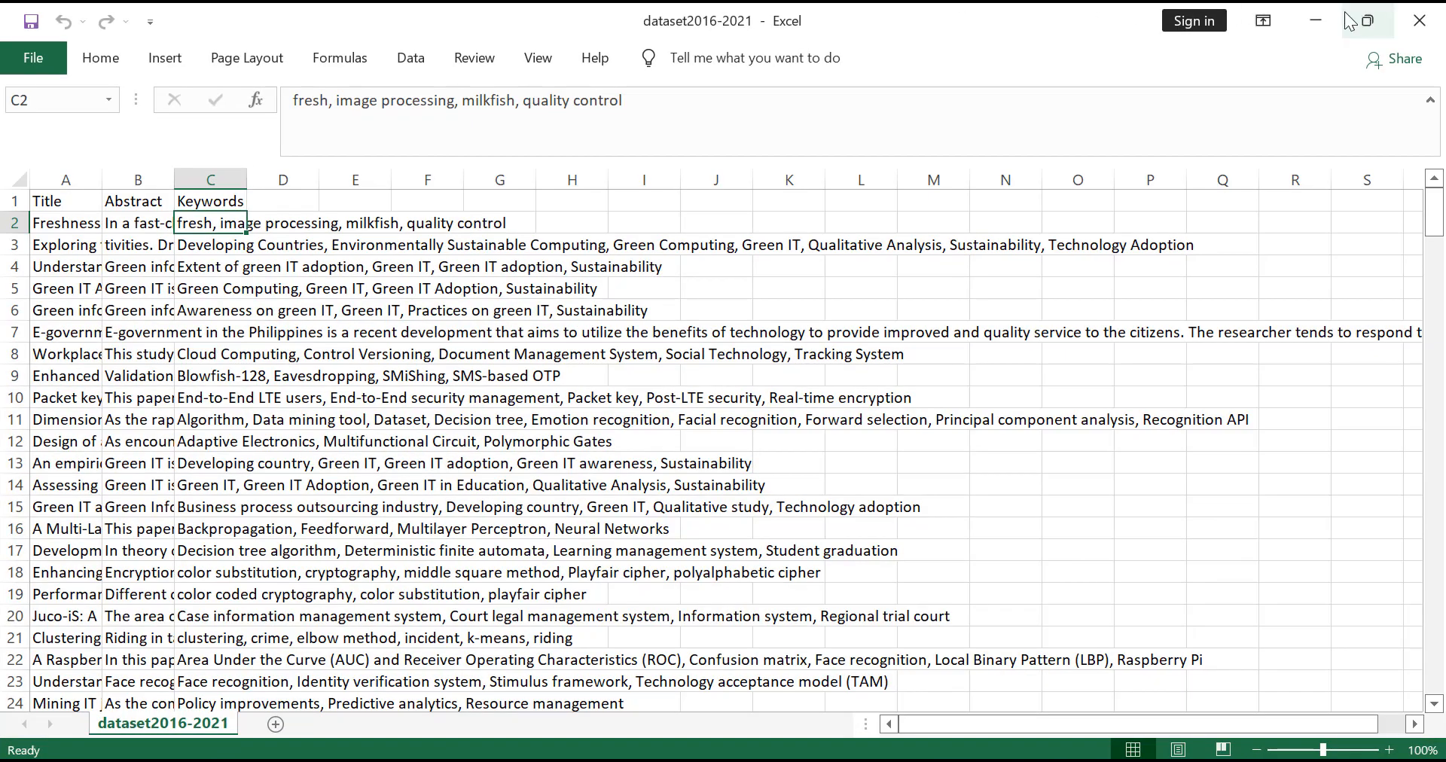
pyautogui.click(1315, 21)
# Step: Run the data.head(5) cell to preview the first five records of the dataframe
pyautogui.scroll(-6, 486, 422)
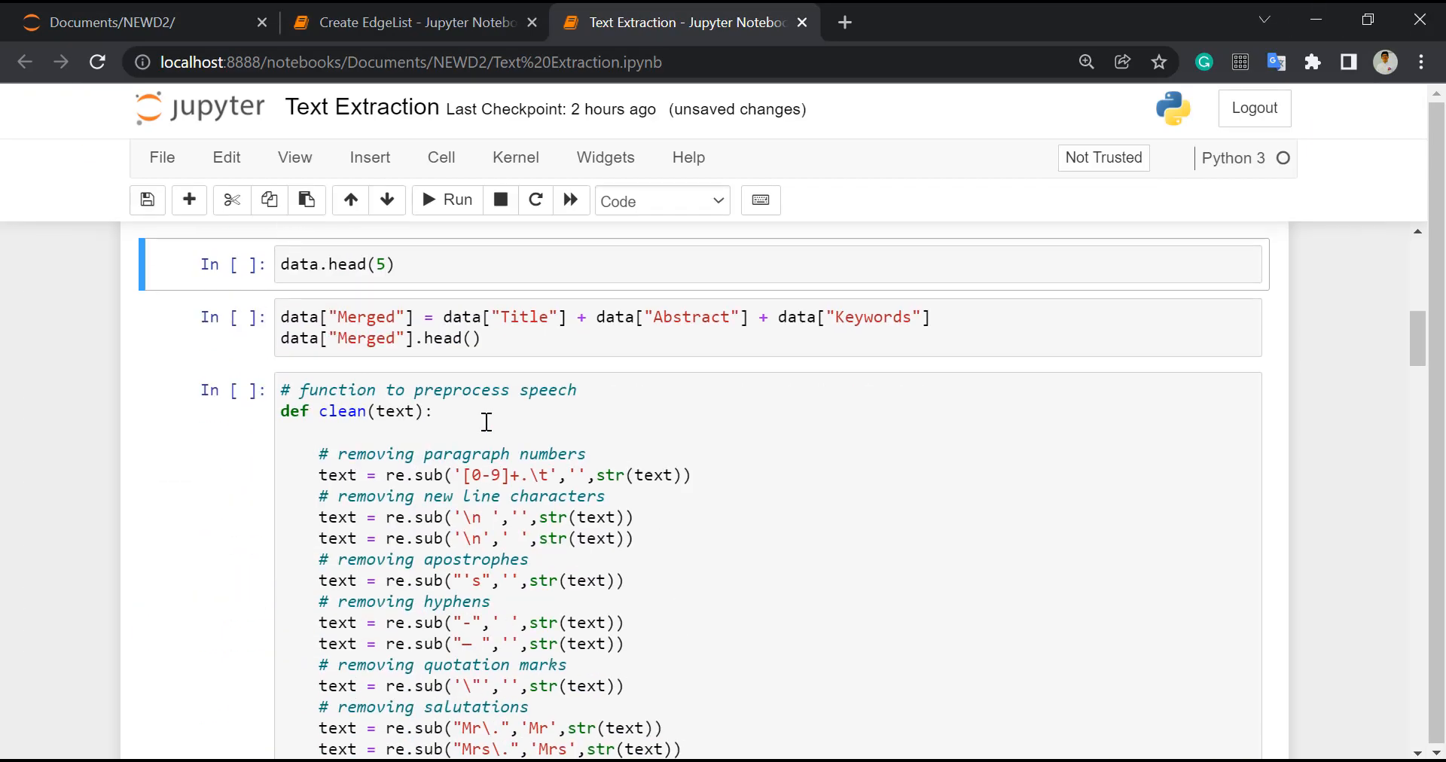
pyautogui.scroll(3, 487, 421)
pyautogui.click(421, 486)
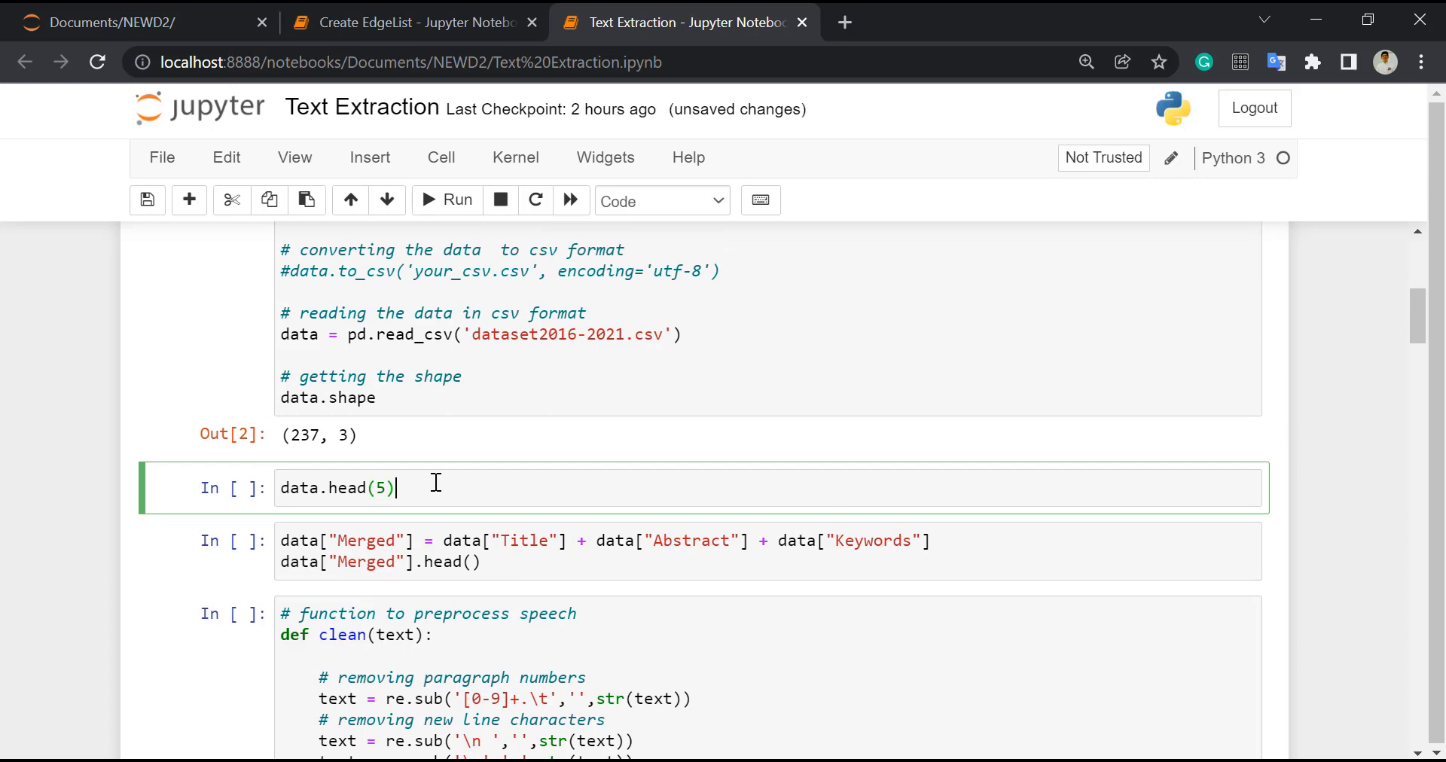
pyautogui.hotkey('shift', 'Return')
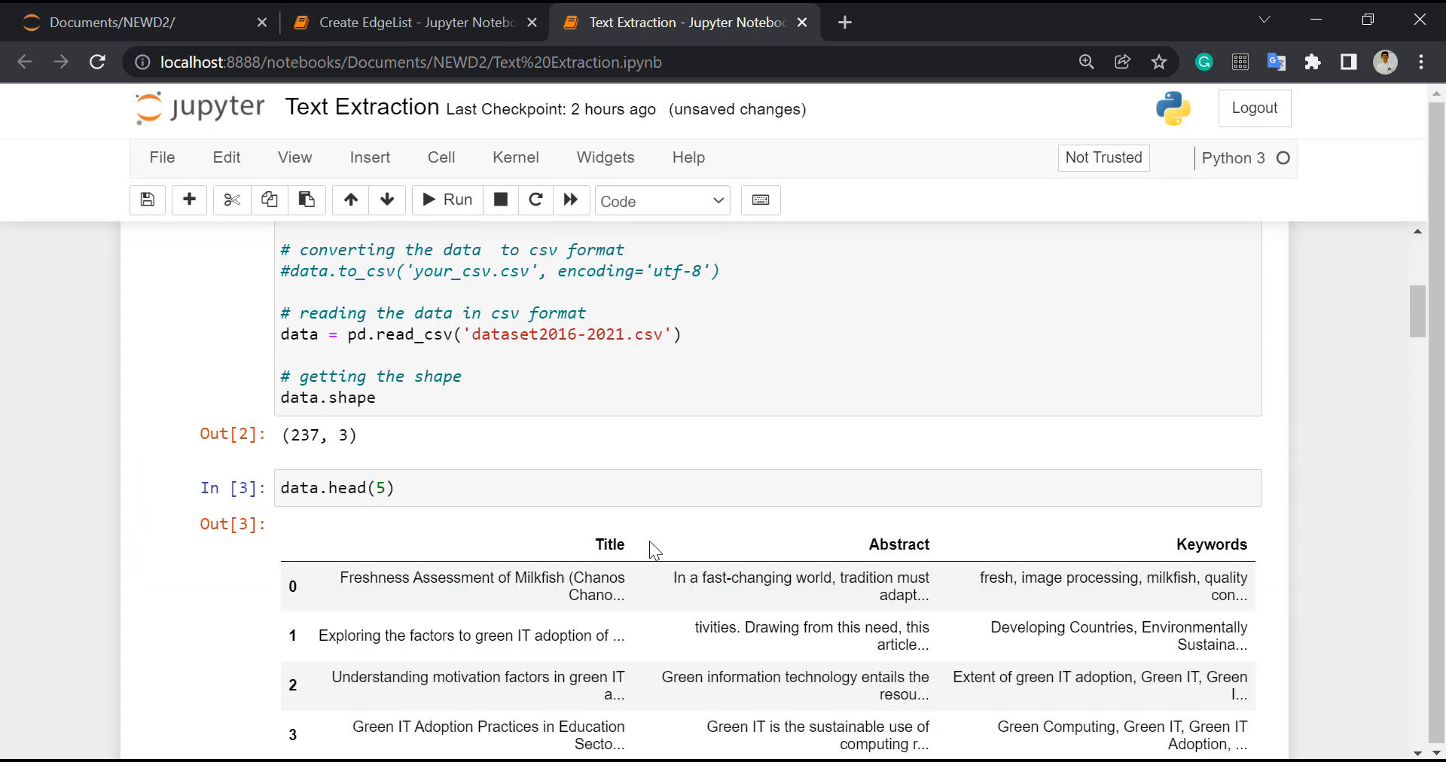
# Step: Run the cell that combines the Title, Abstract and Keywords columns into a Merged column
pyautogui.scroll(-1, 649, 541)
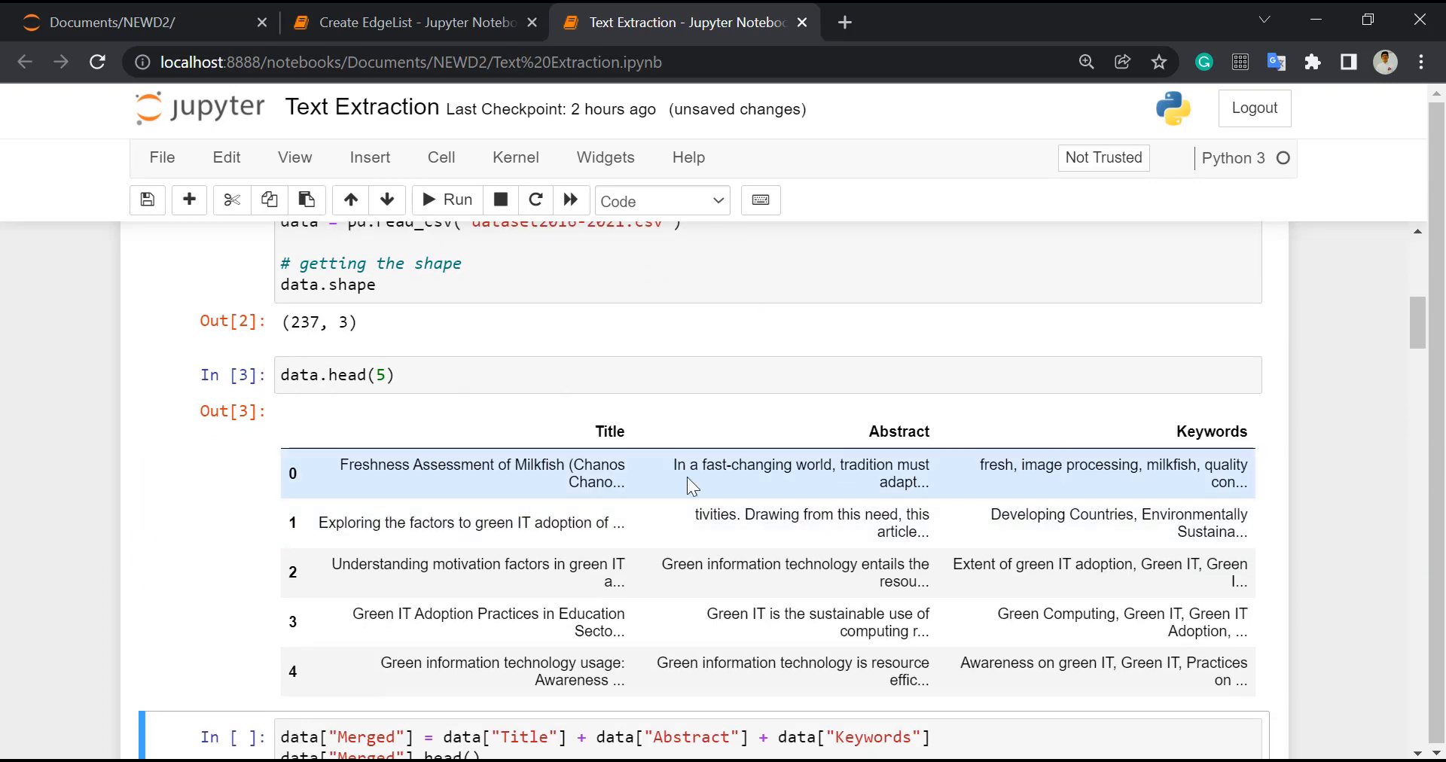
pyautogui.scroll(-1, 686, 484)
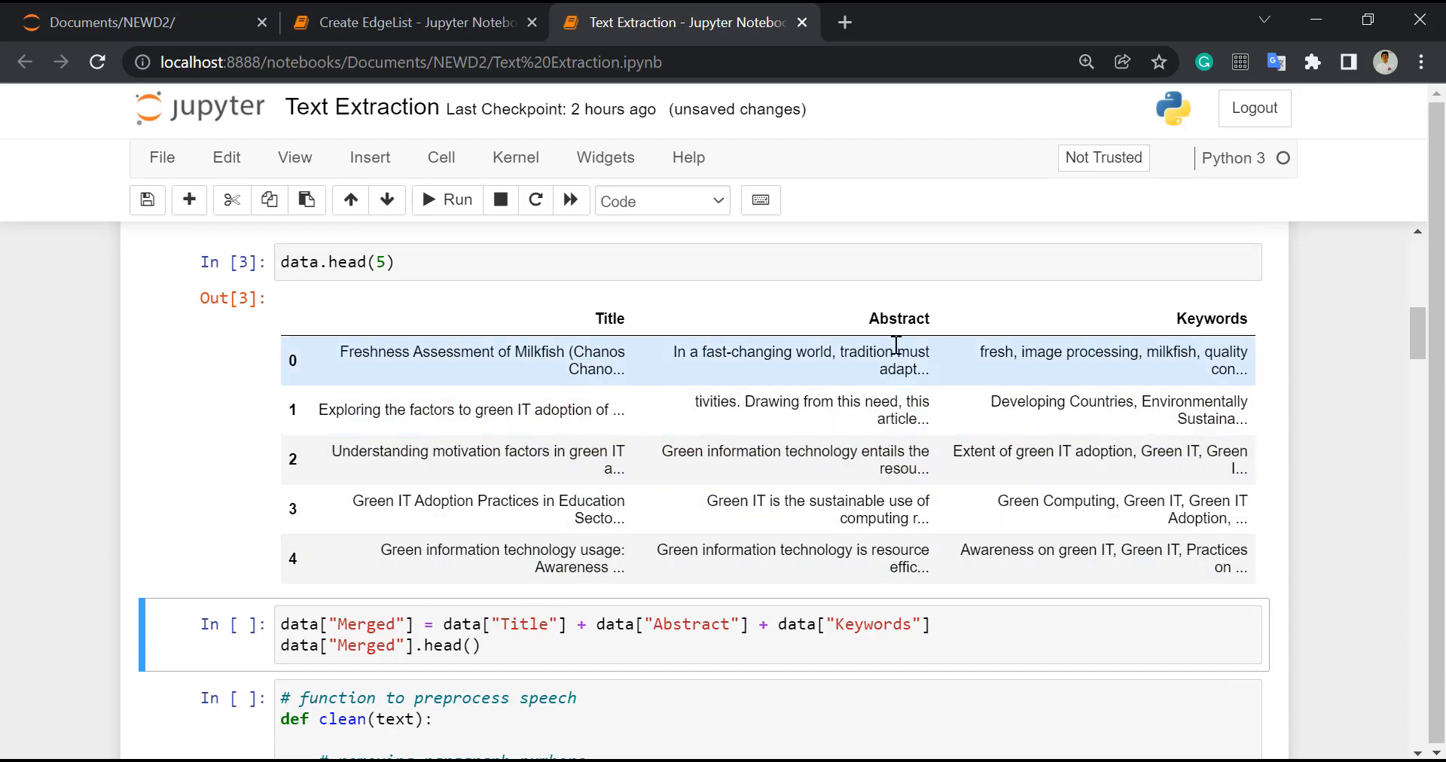
pyautogui.click(506, 646)
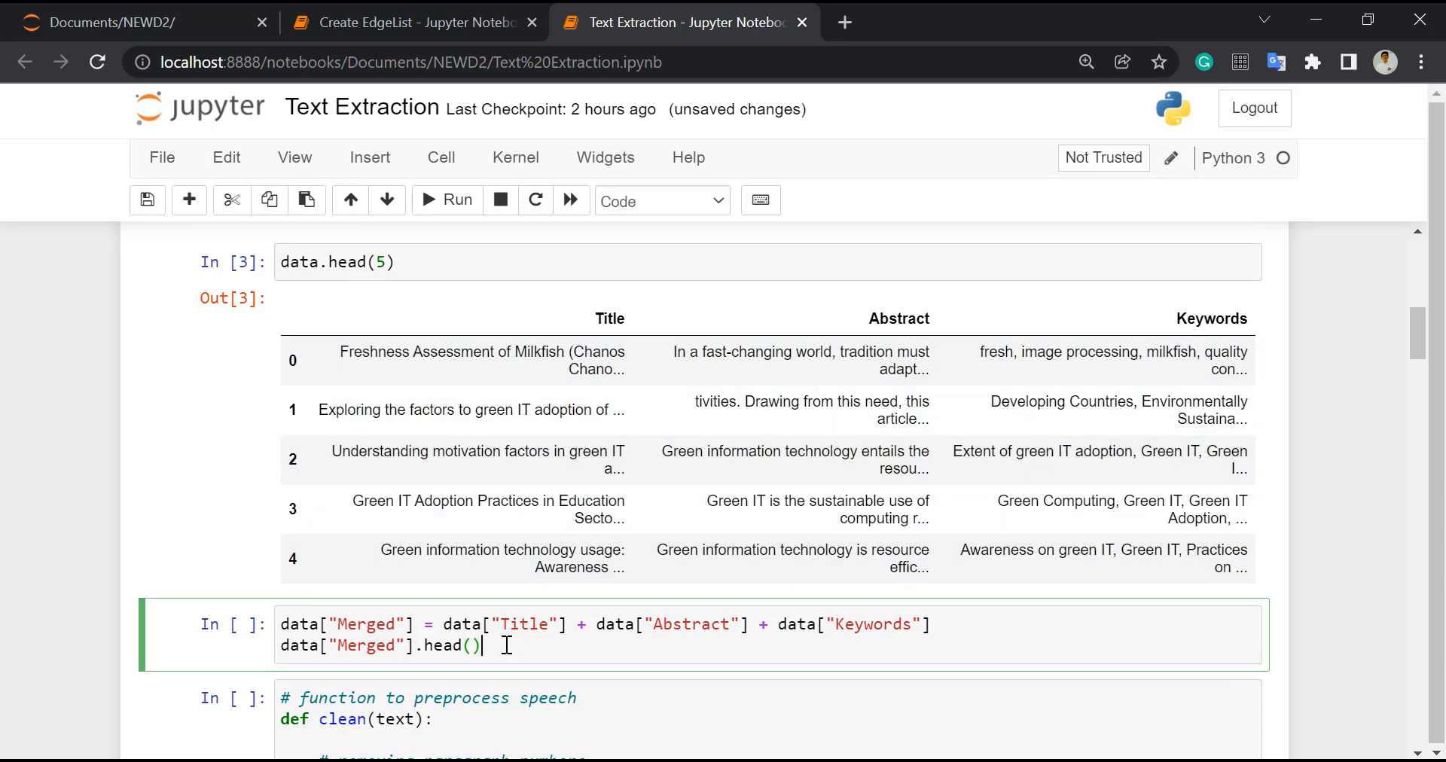
pyautogui.hotkey('shift', 'Return')
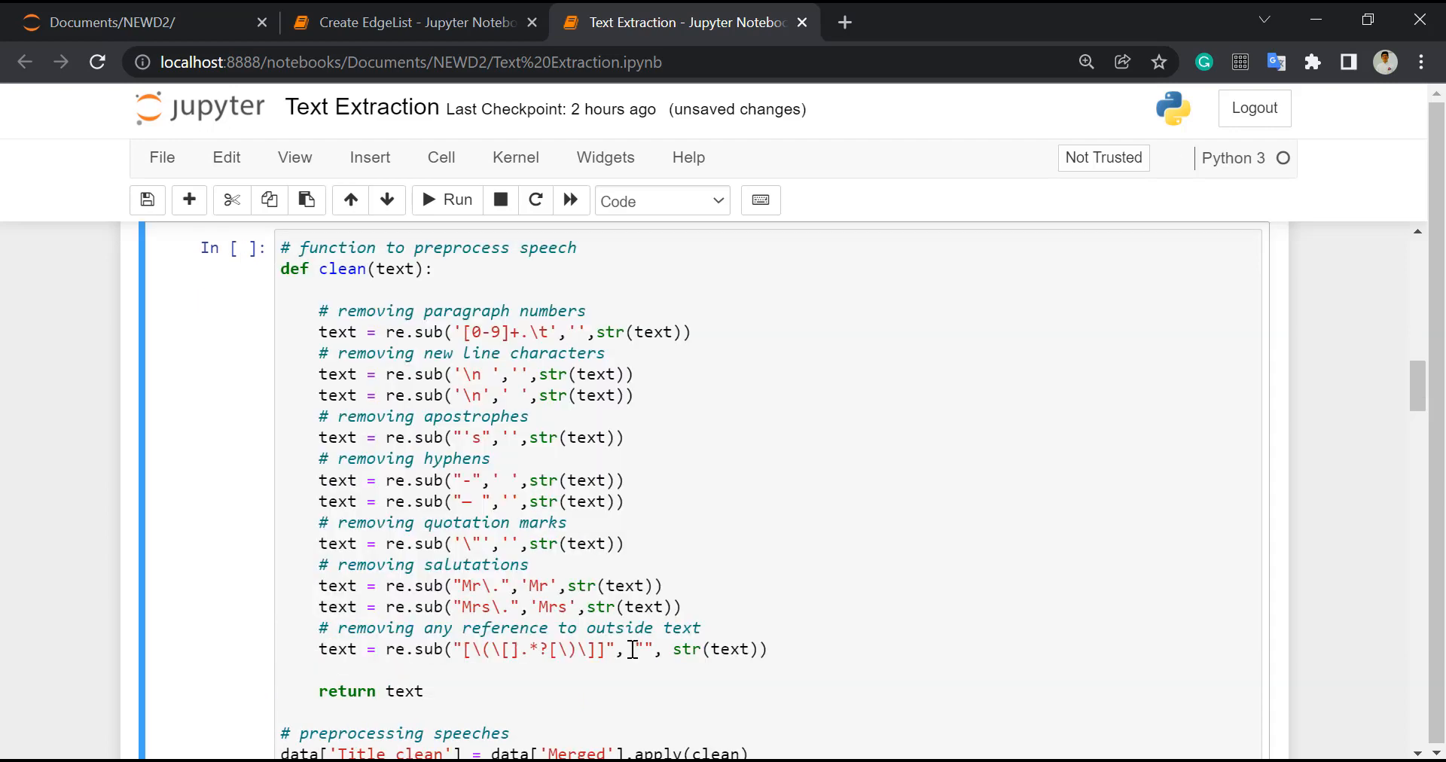
# Step: Run the cell that defines the clean(text) function and applies it to the Merged column as Title_clean
pyautogui.scroll(4, 631, 650)
pyautogui.scroll(-3, 631, 650)
pyautogui.click(616, 615)
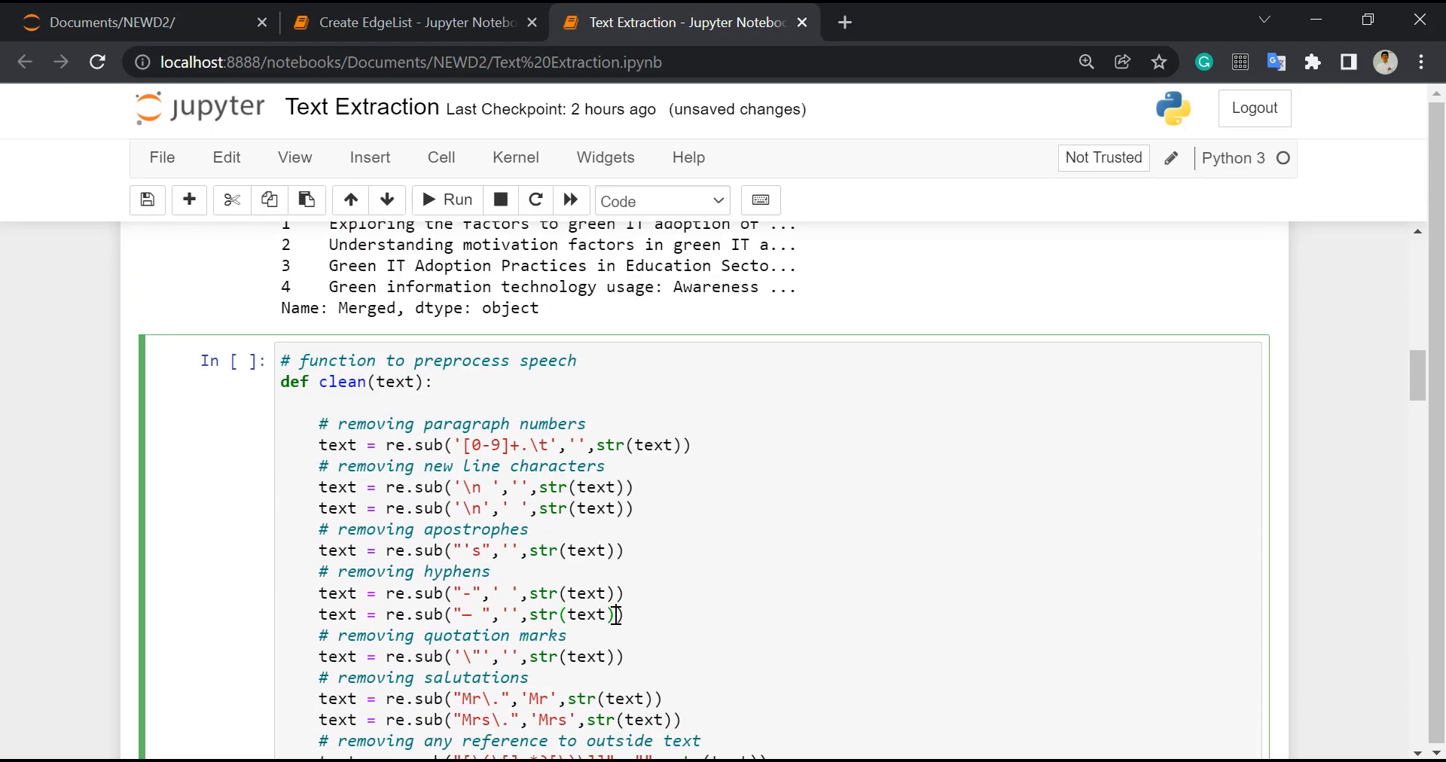
pyautogui.hotkey('shift', 'Return')
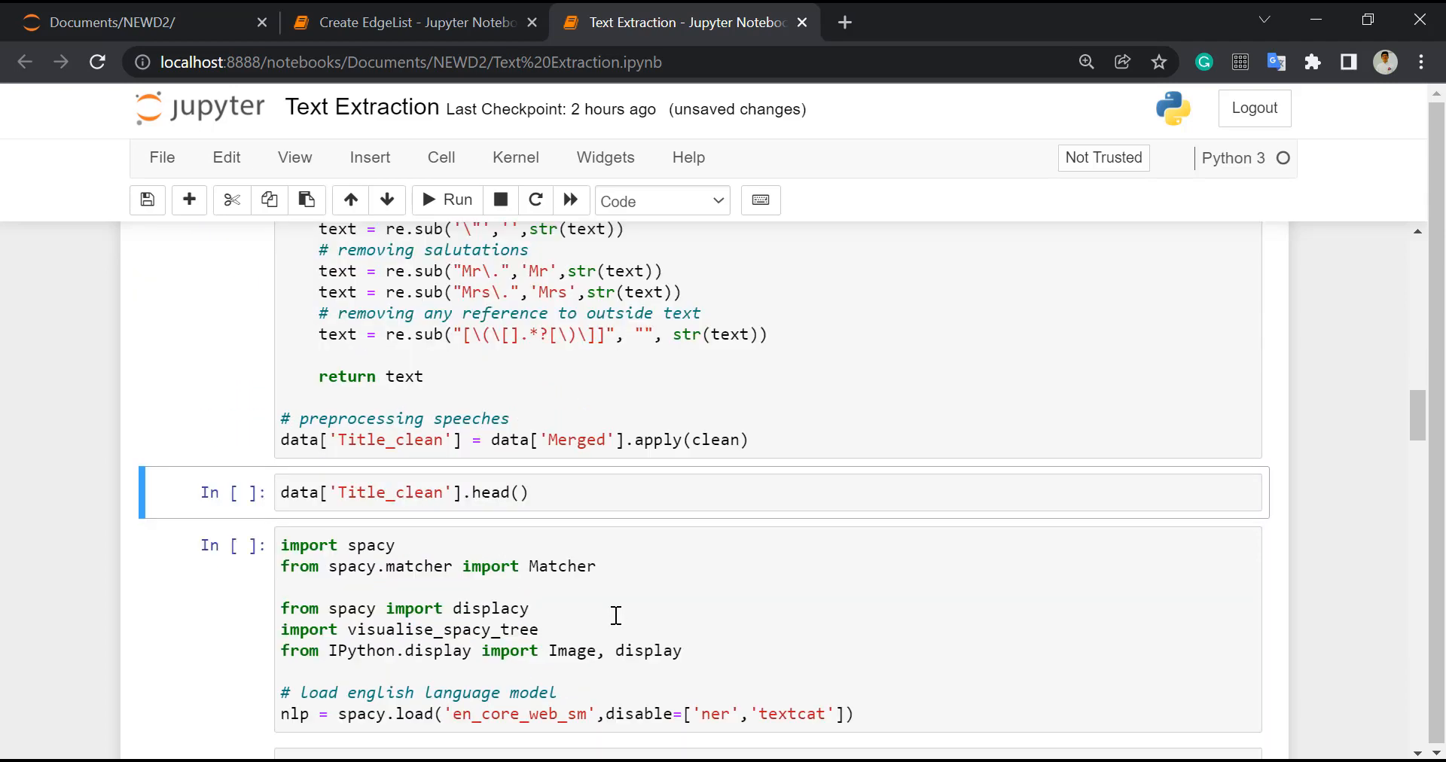
# Step: Review the executed cells from the imports through the column merging to the text-cleaning rules in the clean function
pyautogui.scroll(6, 612, 614)
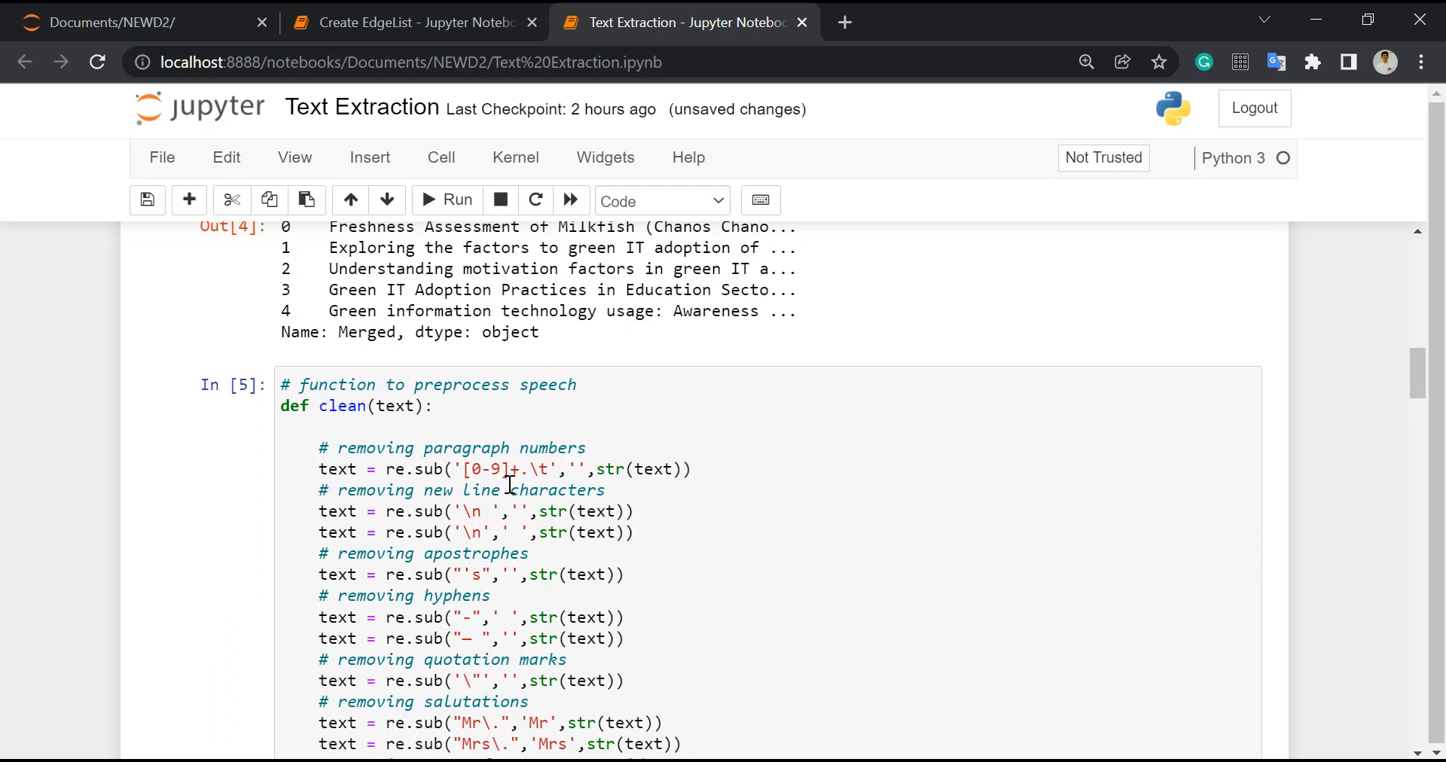
pyautogui.scroll(10, 509, 484)
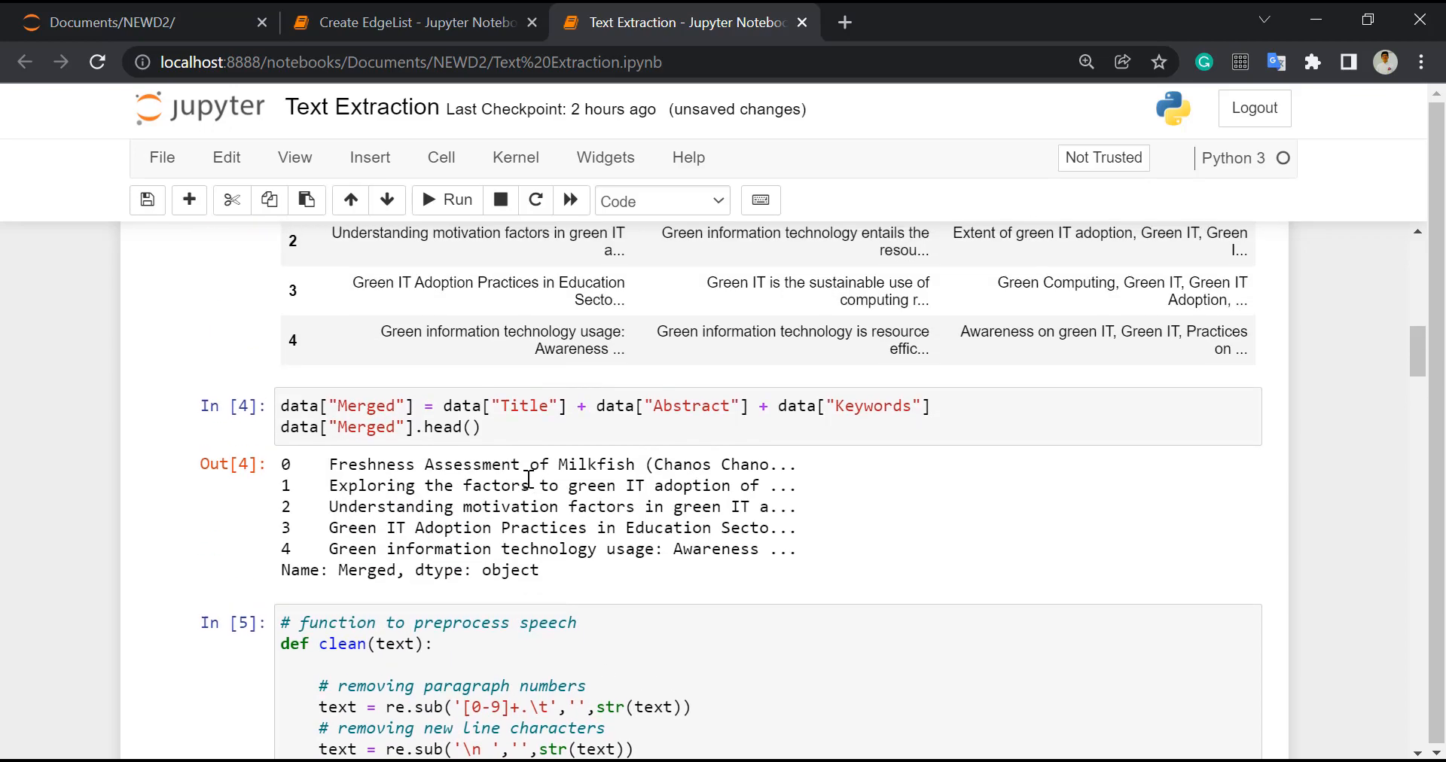
pyautogui.scroll(3, 440, 443)
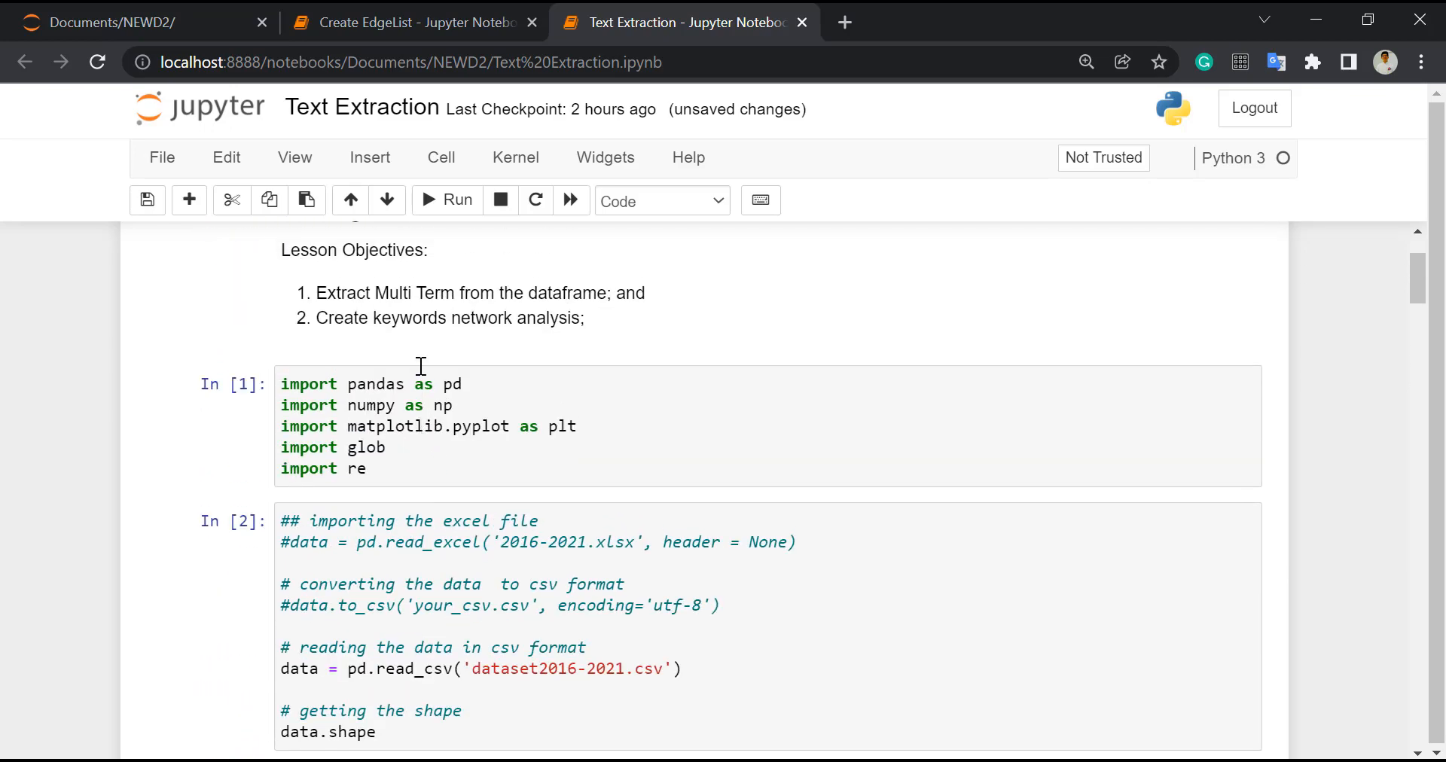
pyautogui.scroll(-20, 415, 304)
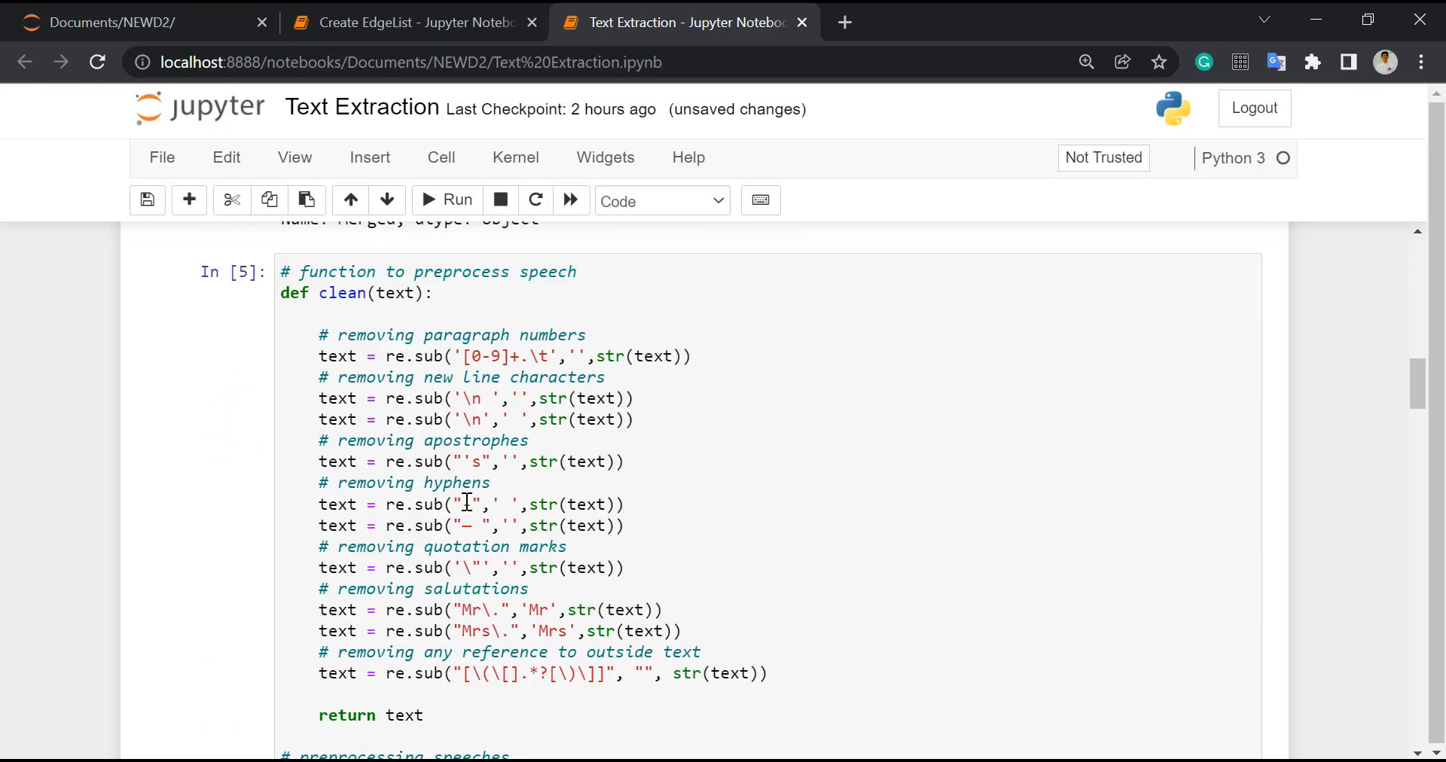
pyautogui.scroll(-2, 467, 497)
pyautogui.scroll(4, 467, 499)
pyautogui.scroll(-4, 483, 546)
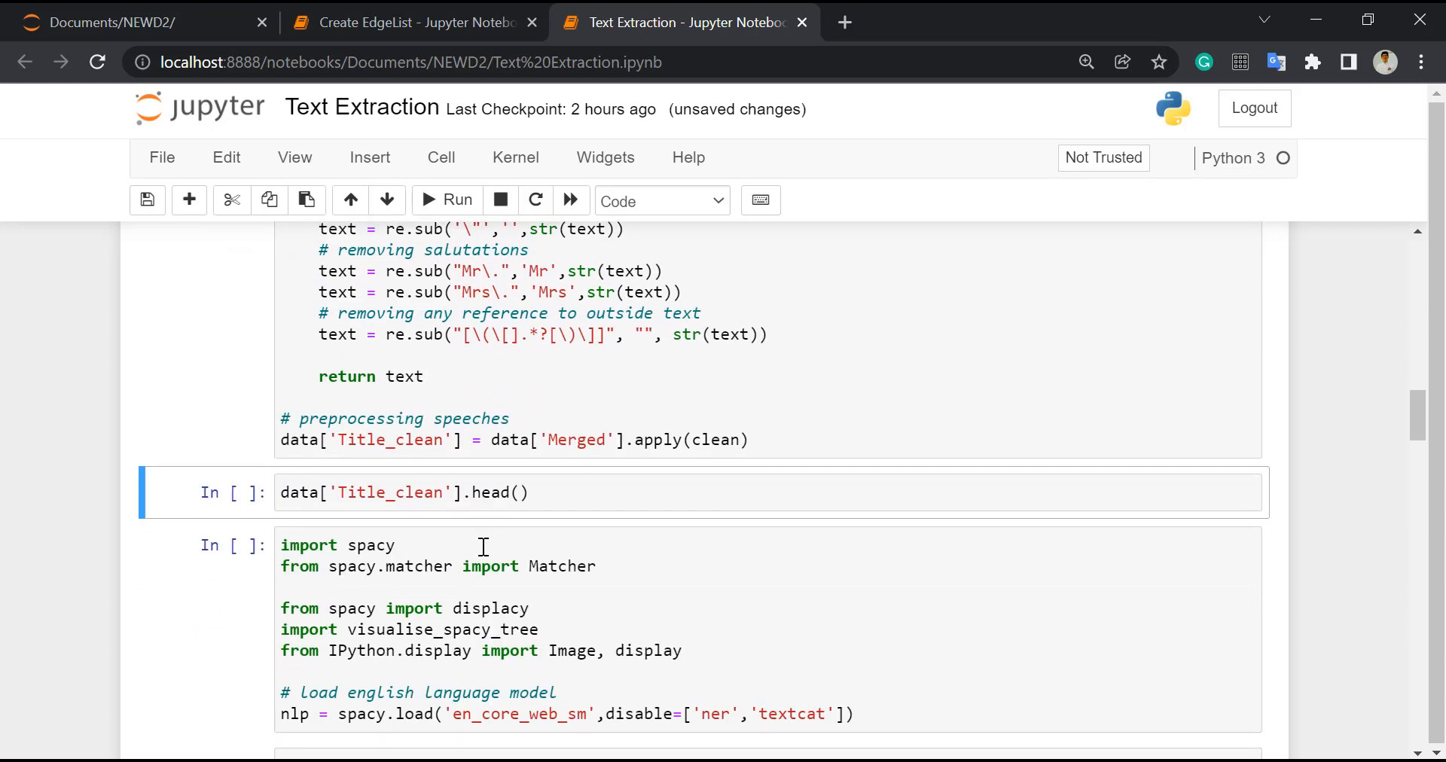
# Step: Run the data['Title_clean'].head() cell to preview the cleaned text
pyautogui.click(501, 495)
pyautogui.hotkey('shift', 'Return')
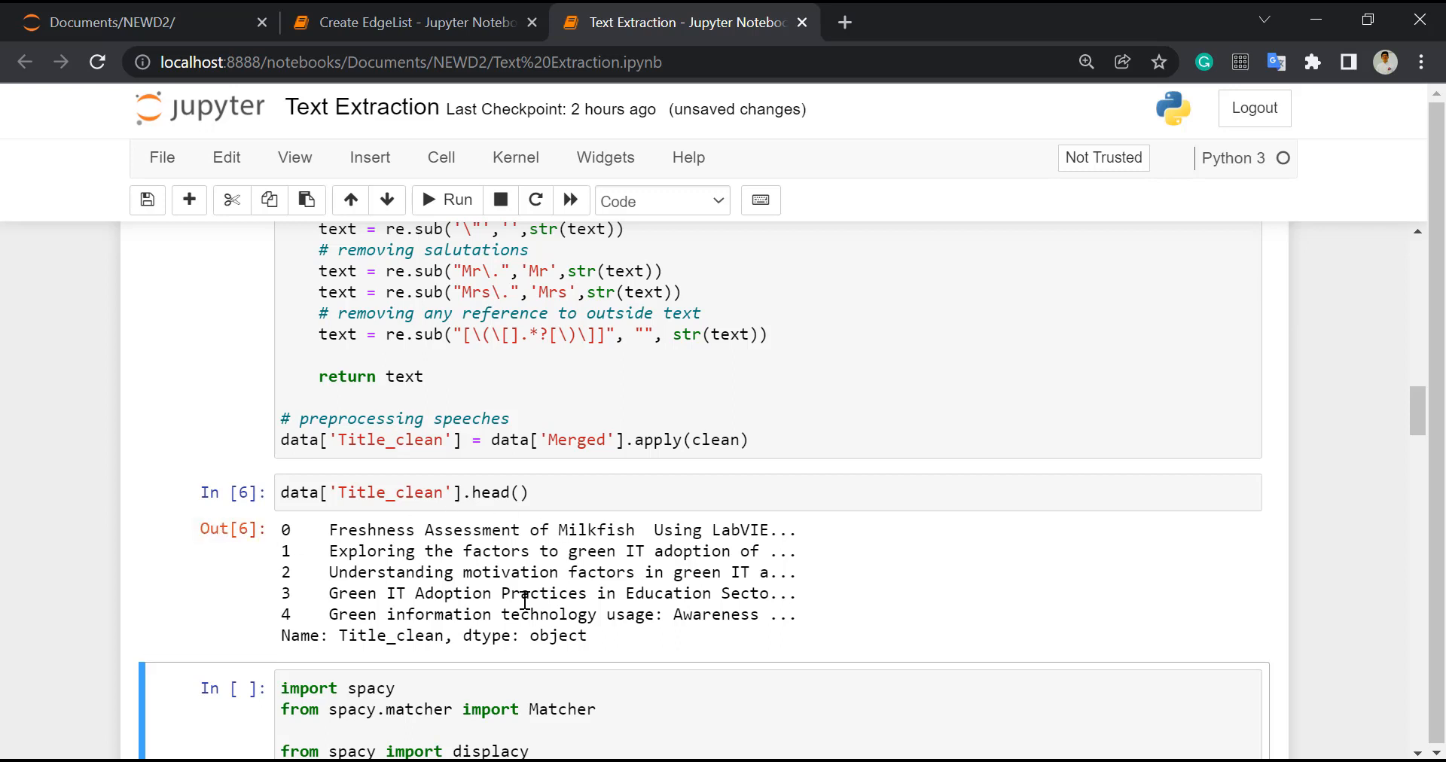
pyautogui.scroll(-1, 558, 598)
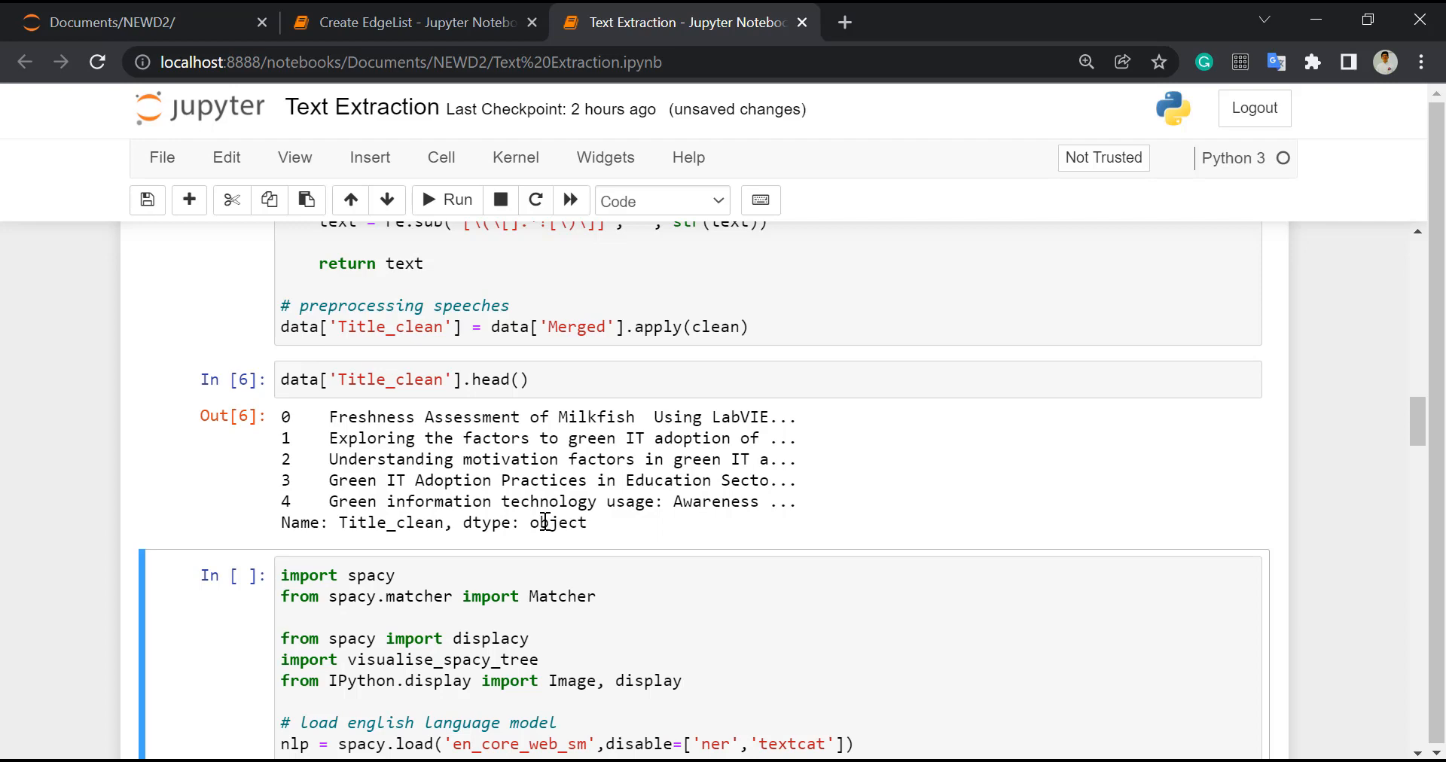
# Step: Run the cell that imports spaCy, Matcher and displacy and loads the en_core_web_sm model with ner and textcat disabled
pyautogui.scroll(-3, 545, 521)
pyautogui.click(557, 567)
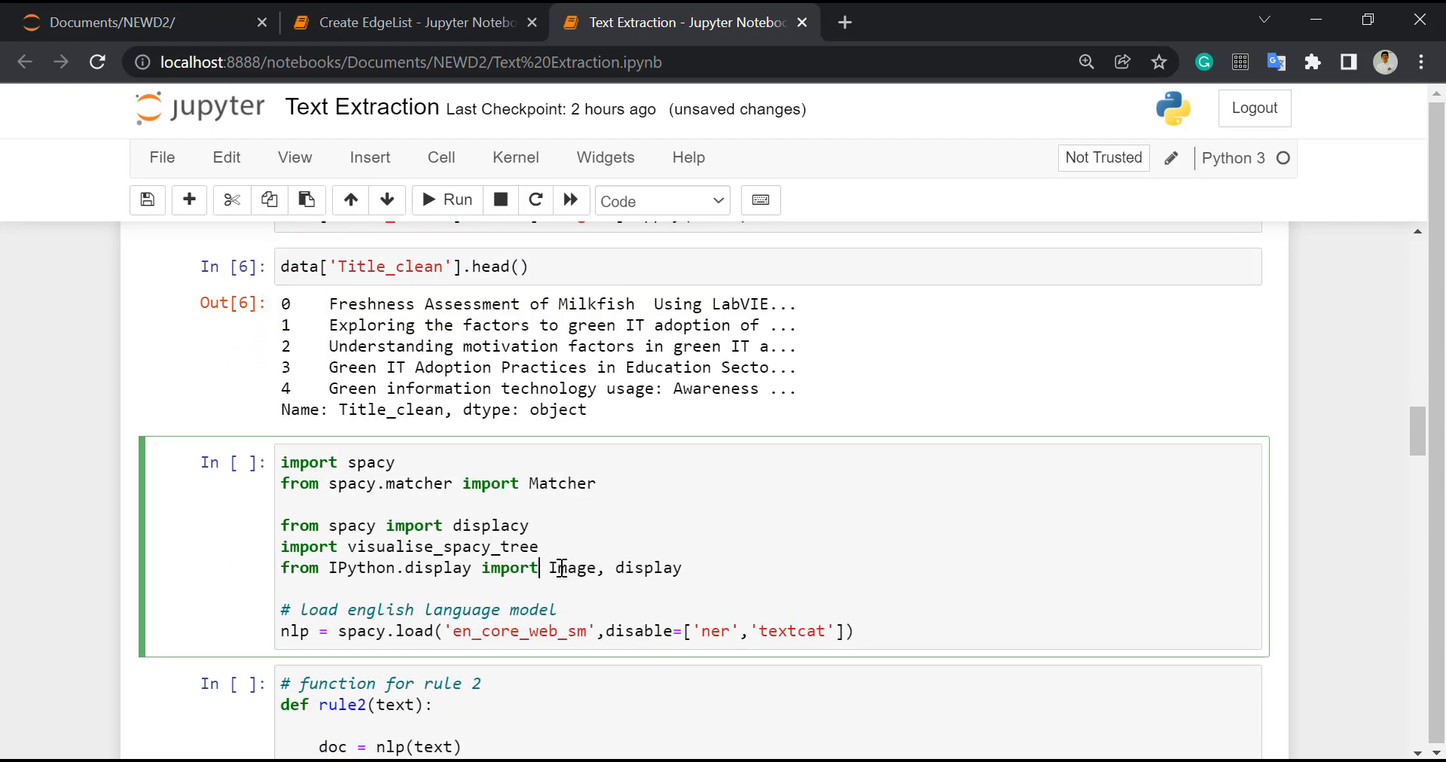
pyautogui.hotkey('shift', 'Return')
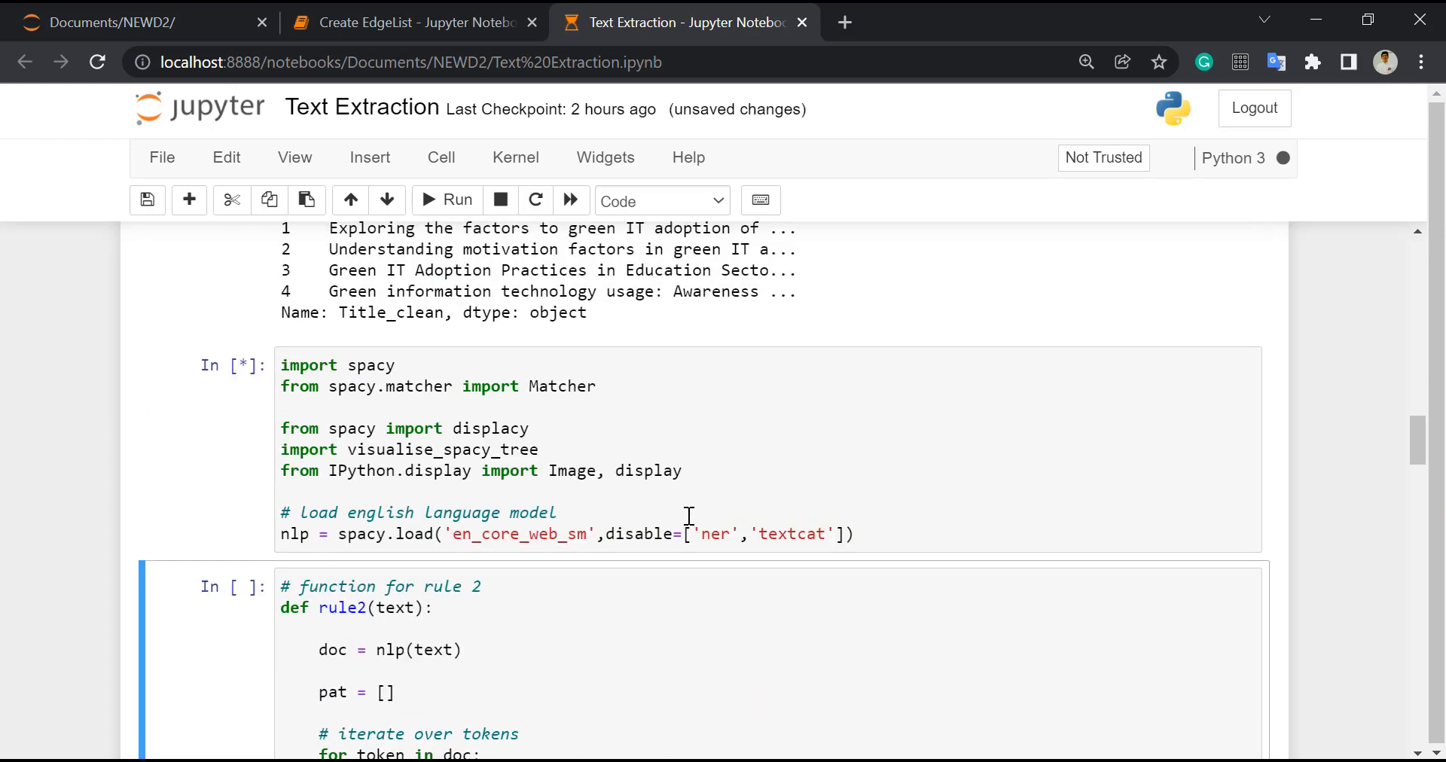
pyautogui.scroll(5, 689, 512)
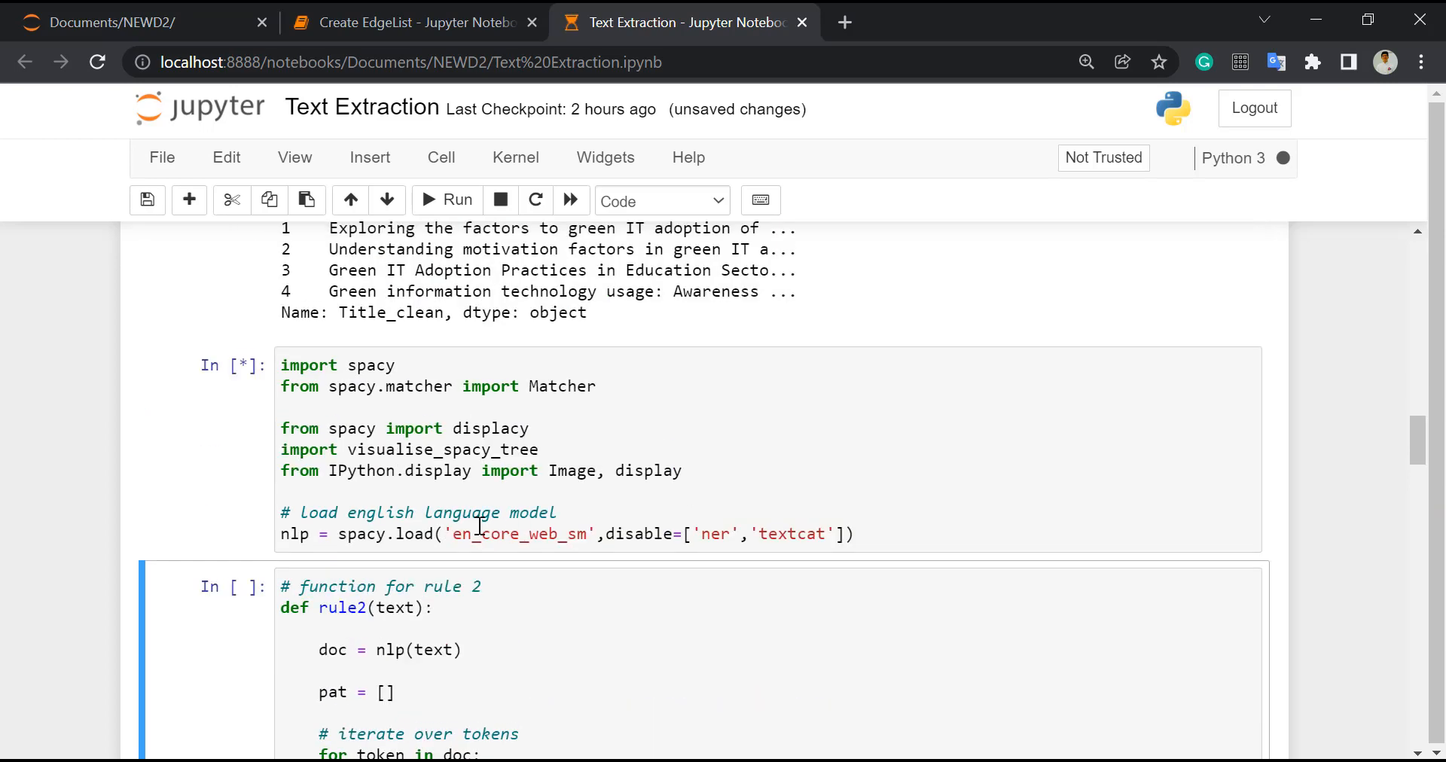
# Step: Run the cell that defines the rule2(text) function for extracting noun phrases with adjective or compound modifiers
pyautogui.scroll(-2, 511, 587)
pyautogui.scroll(-2, 511, 588)
pyautogui.click(513, 580)
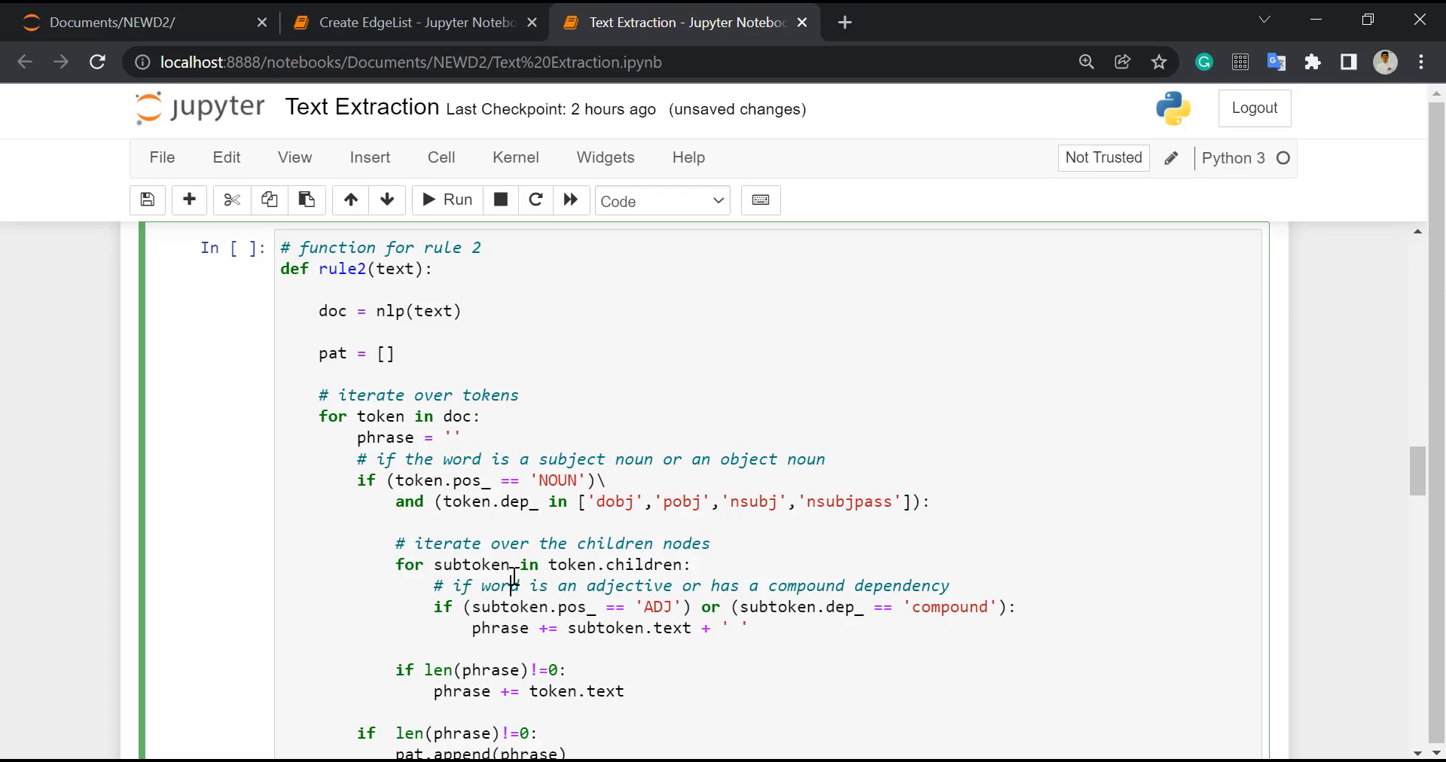
pyautogui.hotkey('shift', 'Return')
pyautogui.scroll(5, 536, 564)
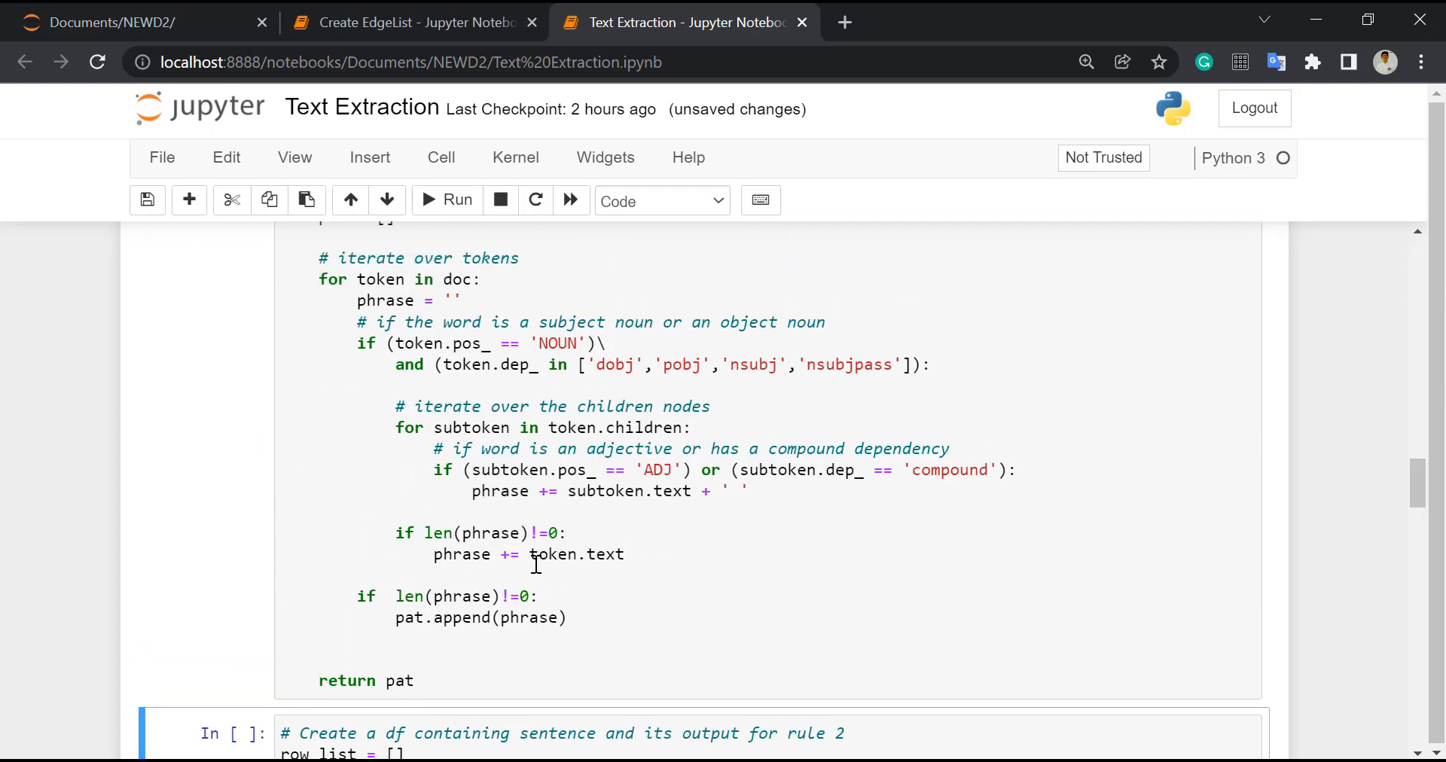
pyautogui.scroll(1, 536, 564)
# Step: Run the cell that applies rule2 to each Title_clean entry and builds the df_rule2 dataframe
pyautogui.scroll(-4, 540, 569)
pyautogui.click(519, 594)
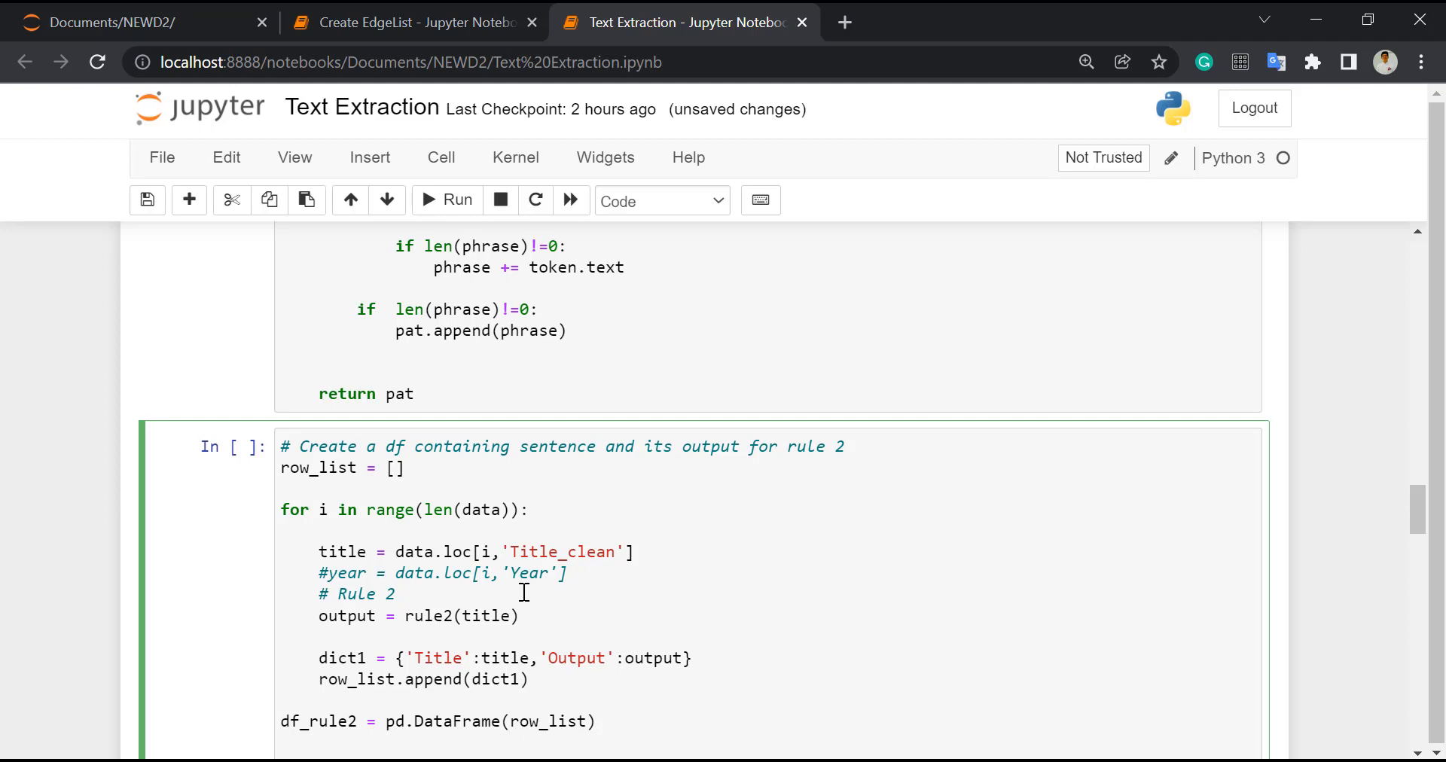
pyautogui.scroll(-2, 524, 593)
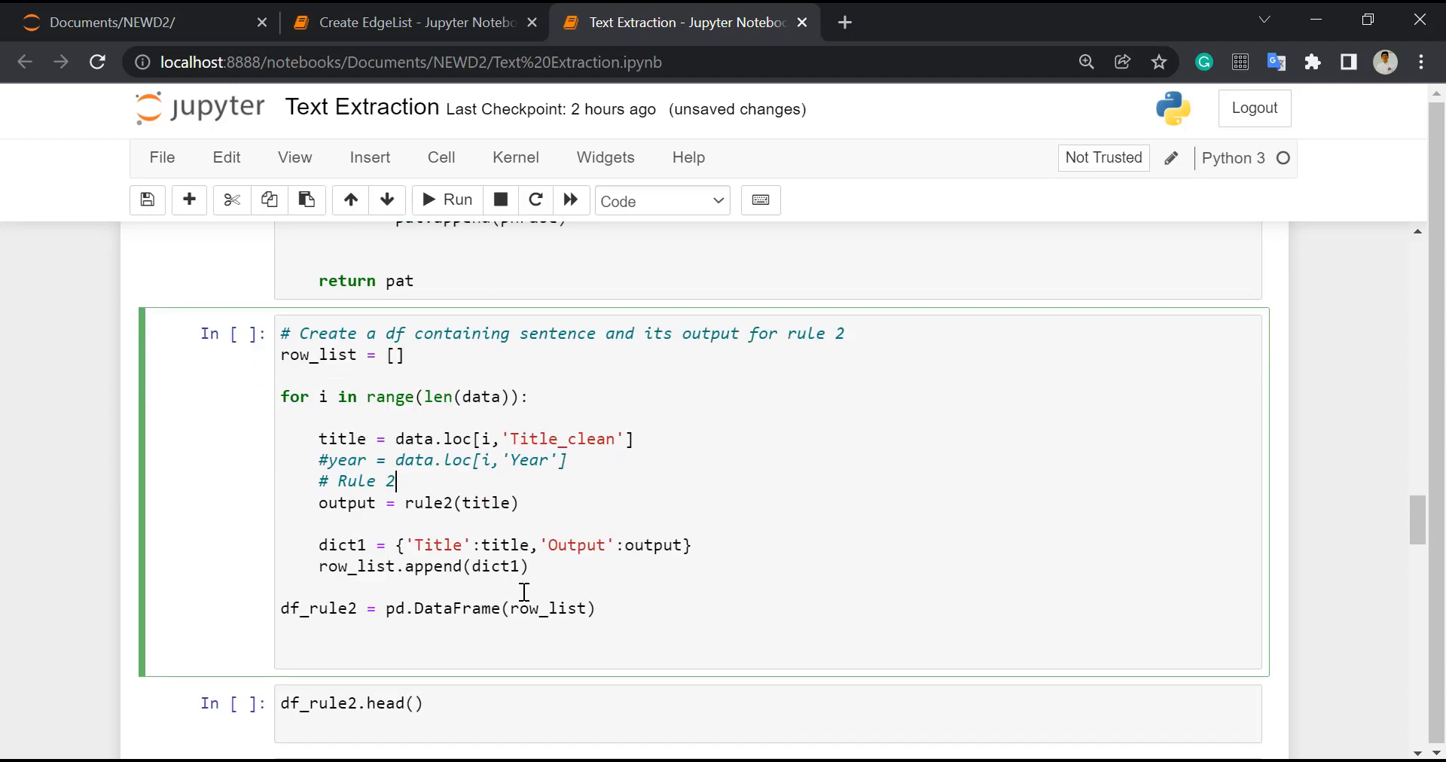
pyautogui.hotkey('shift', 'Return')
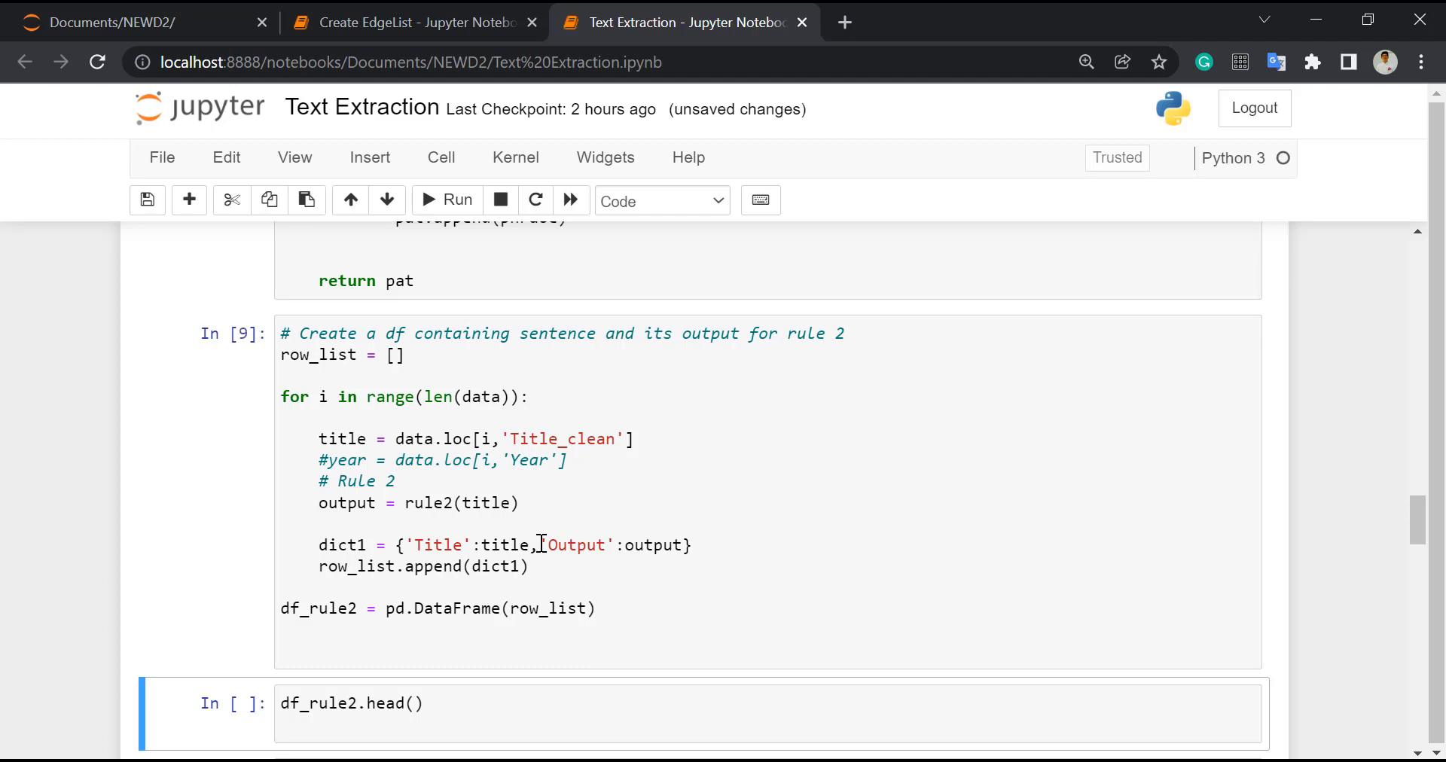
# Step: Run the df_rule2.head() cell to preview the titles with their extracted phrases
pyautogui.scroll(-1, 540, 543)
pyautogui.scroll(1, 639, 582)
pyautogui.scroll(-1, 474, 608)
pyautogui.click(476, 605)
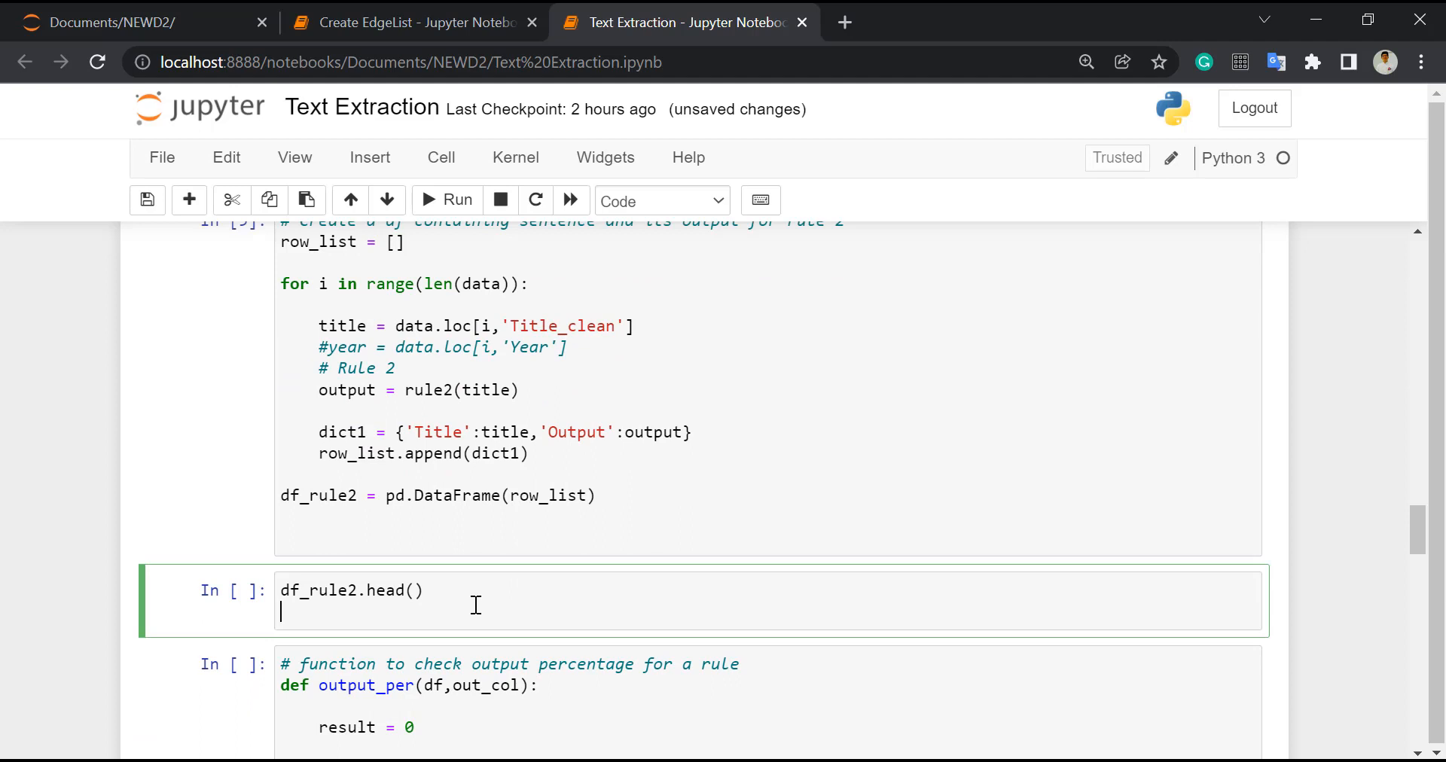
pyautogui.hotkey('shift', 'Return')
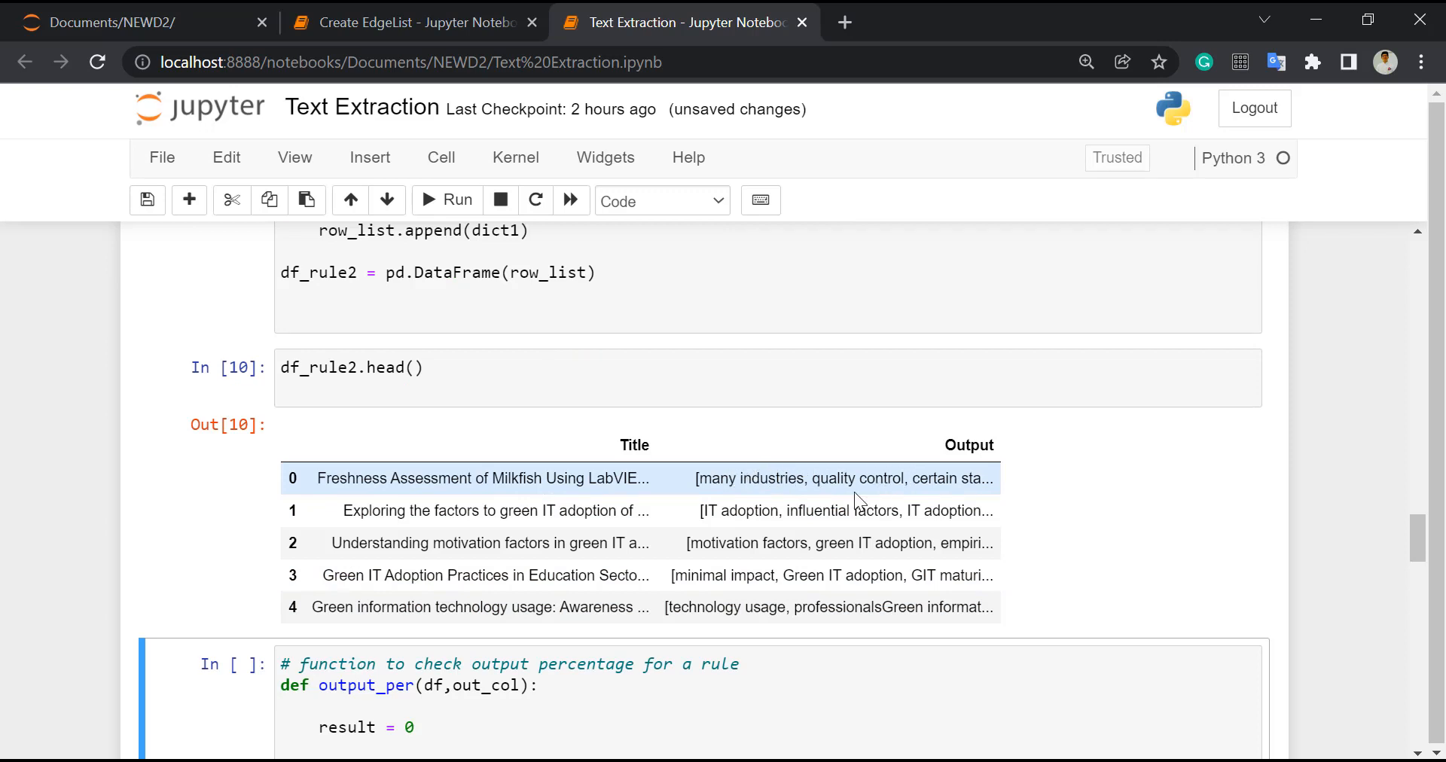
# Step: Run the cell defining output_per(df,out_col) and the cell computing the rule 2 output percentage for df_rule2
pyautogui.scroll(-3, 775, 527)
pyautogui.click(588, 627)
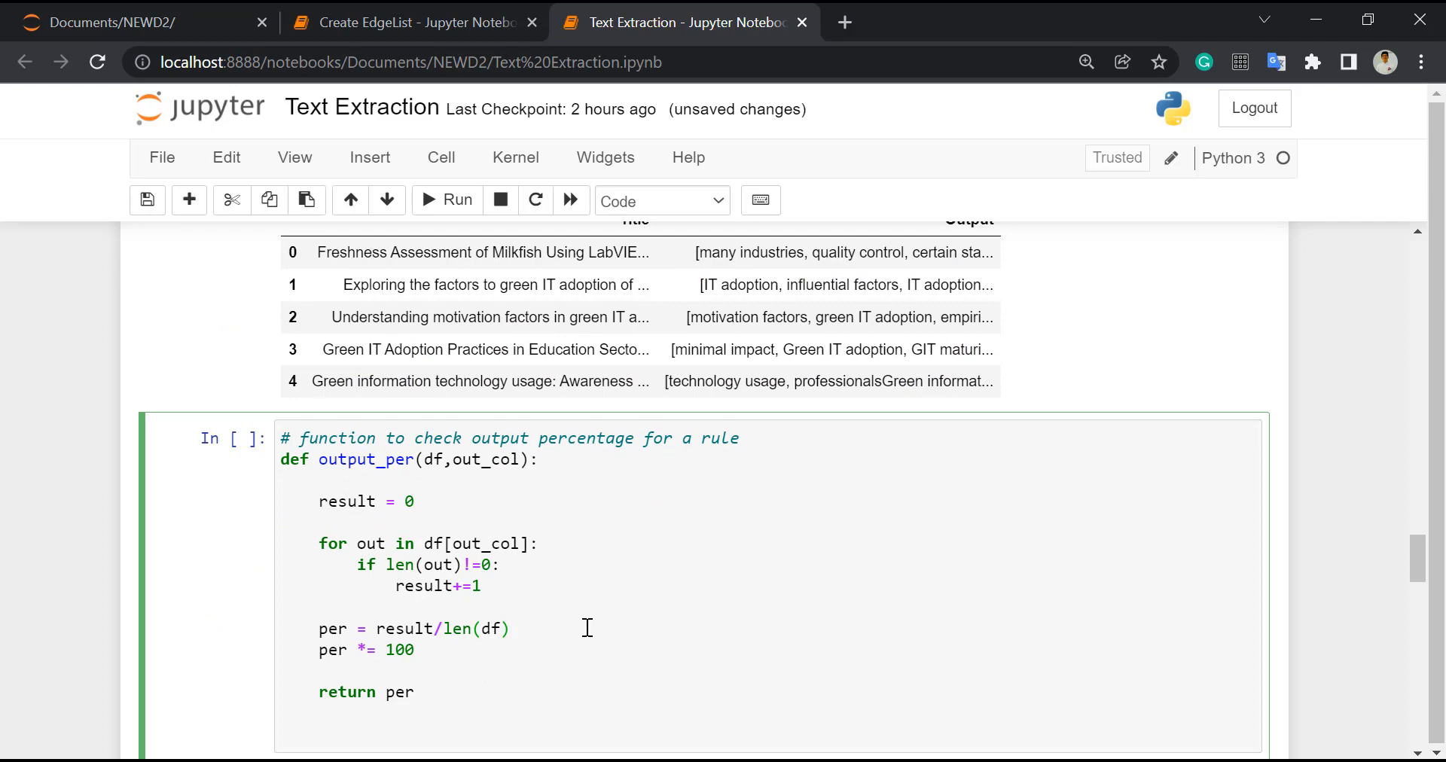
pyautogui.hotkey('shift', 'Return')
pyautogui.scroll(-4, 496, 543)
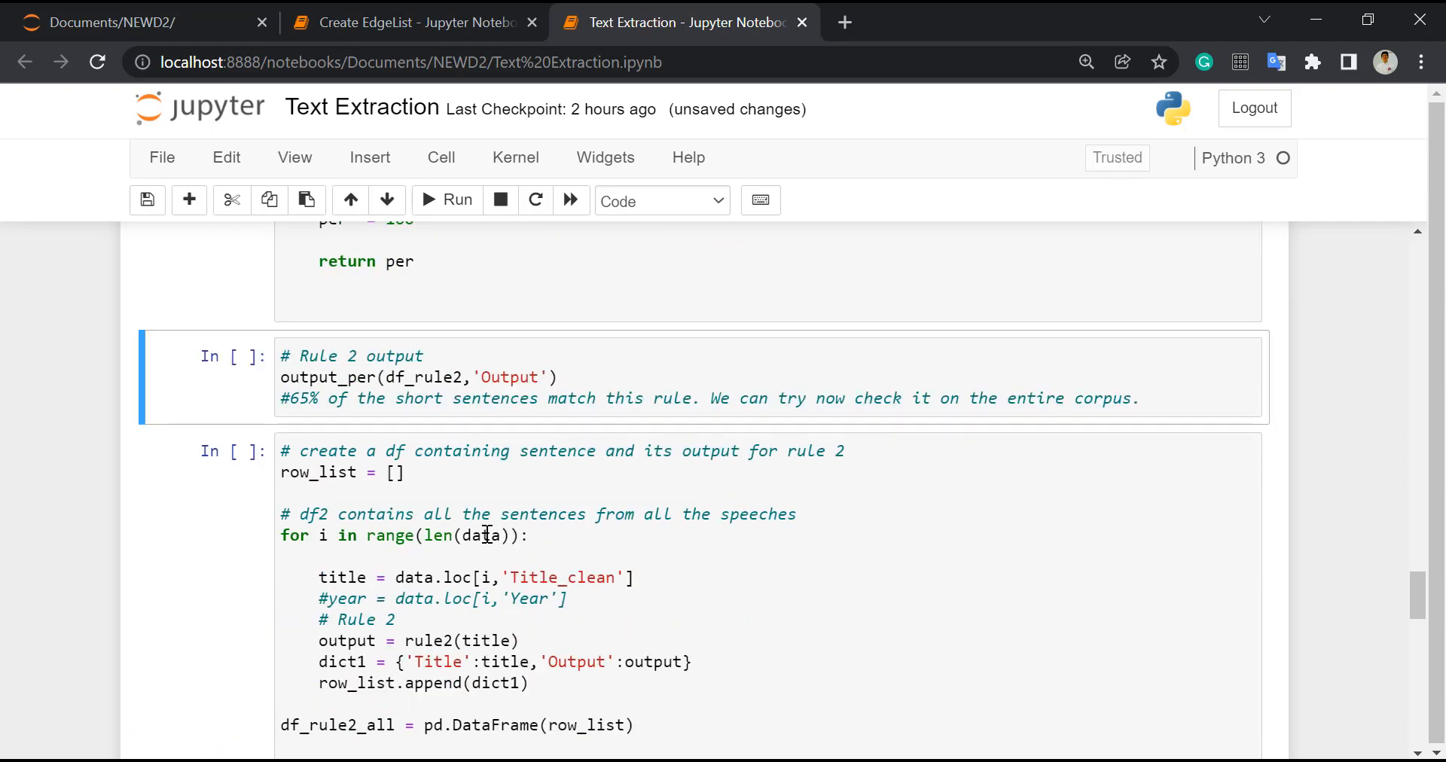
pyautogui.click(454, 378)
pyautogui.hotkey('shift', 'Return')
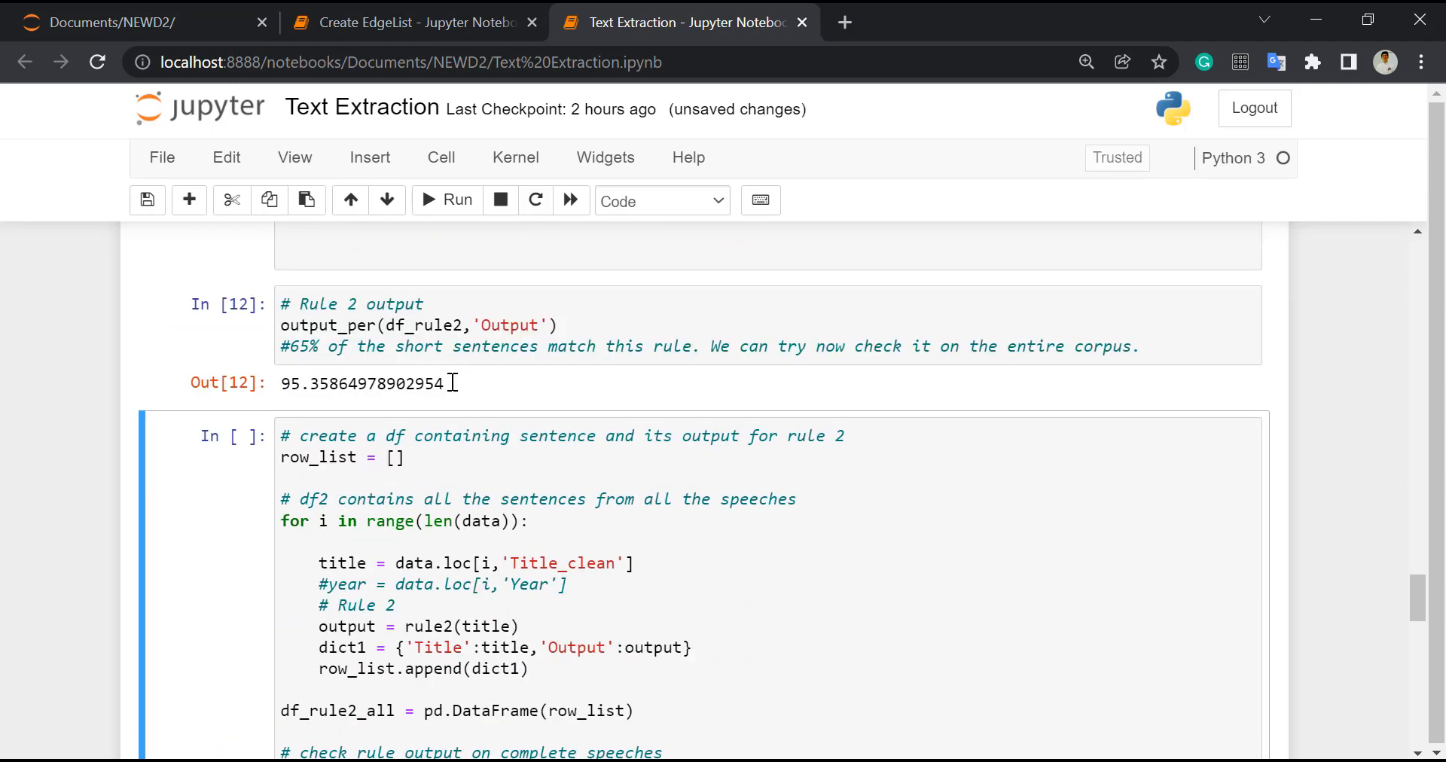
# Step: Run the cell that builds df_rule2_all from the whole dataset and checks its rule output percentage
pyautogui.scroll(-1, 461, 507)
pyautogui.click(462, 511)
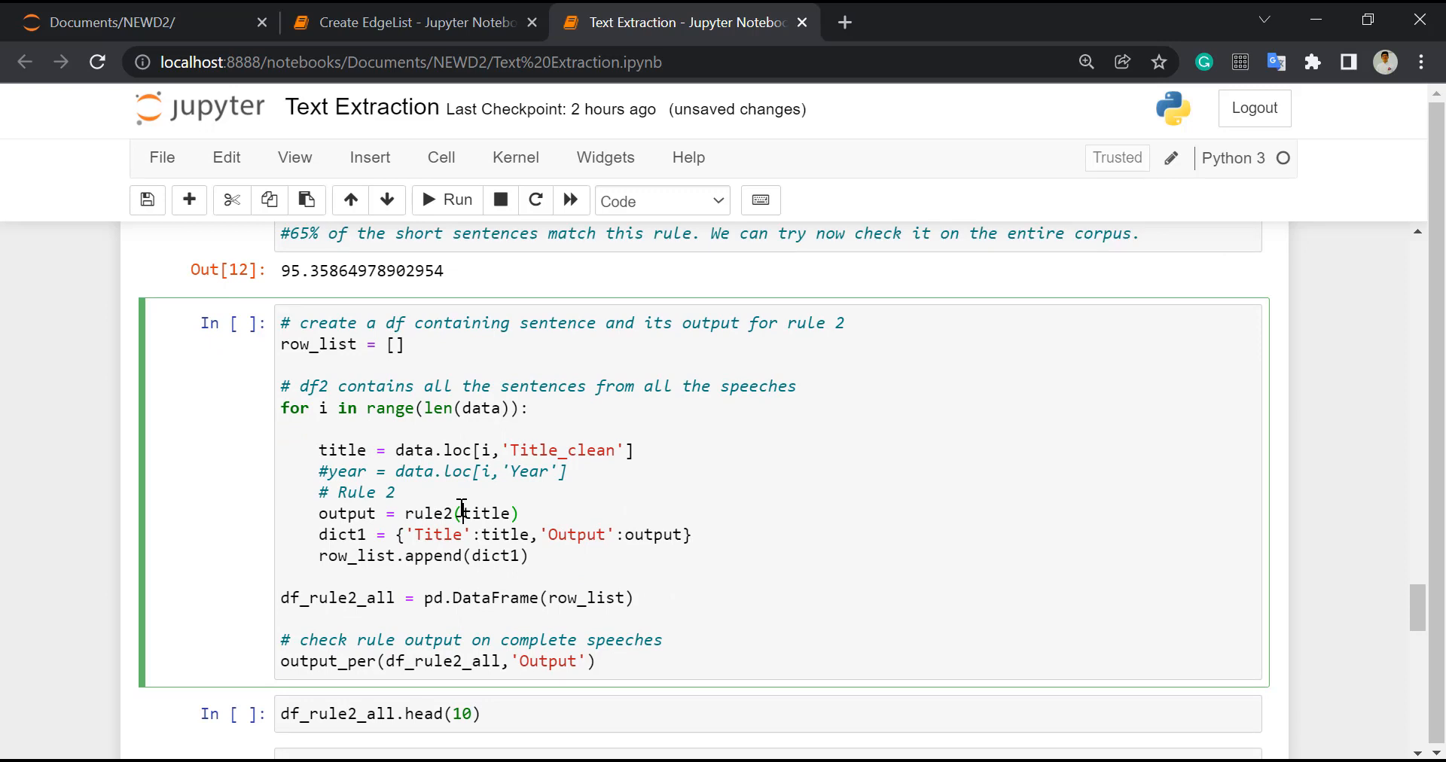
pyautogui.hotkey('shift', 'Return')
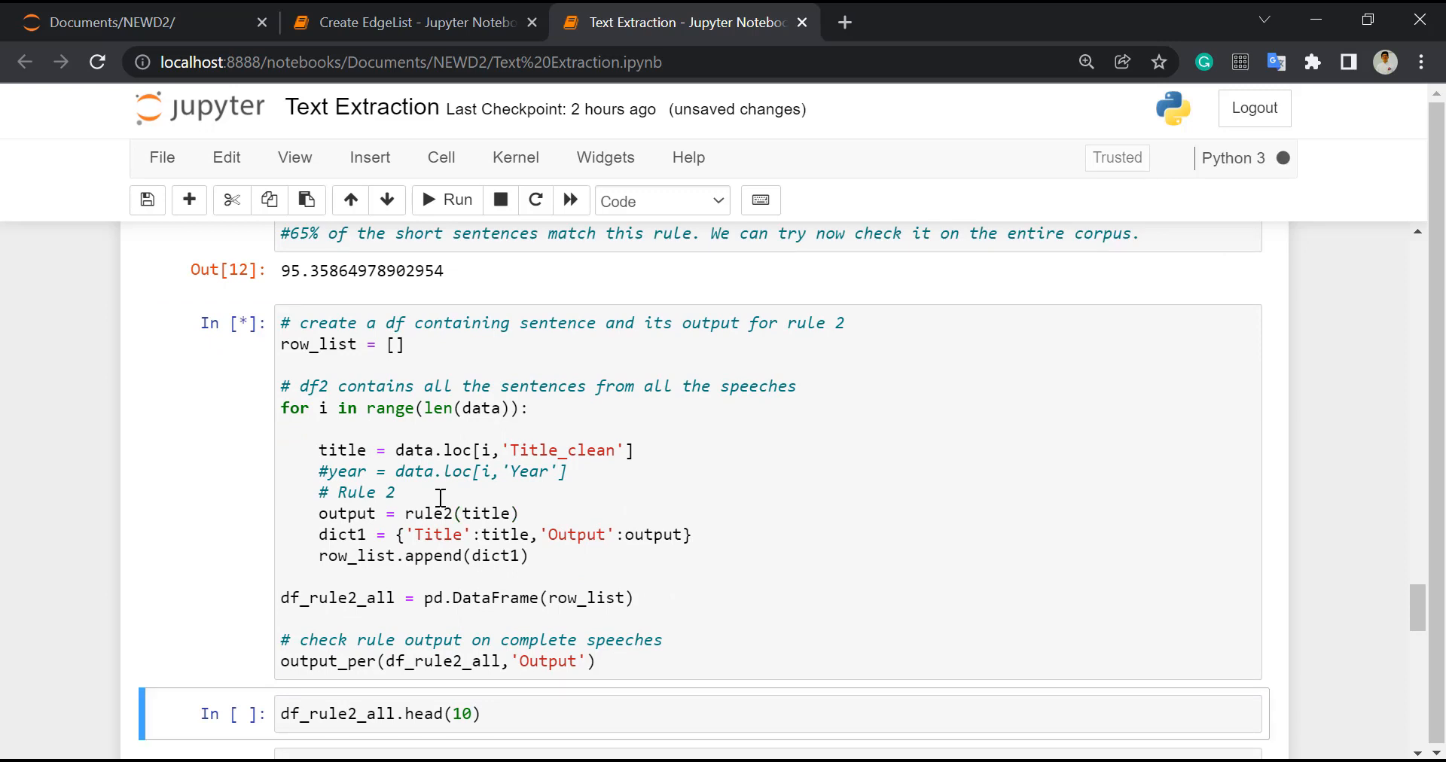
# Step: Review the rule 2 cells and their outputs, from the df_rule2 construction through its preview table to the percentage checks
pyautogui.scroll(-1, 444, 499)
pyautogui.scroll(8, 574, 500)
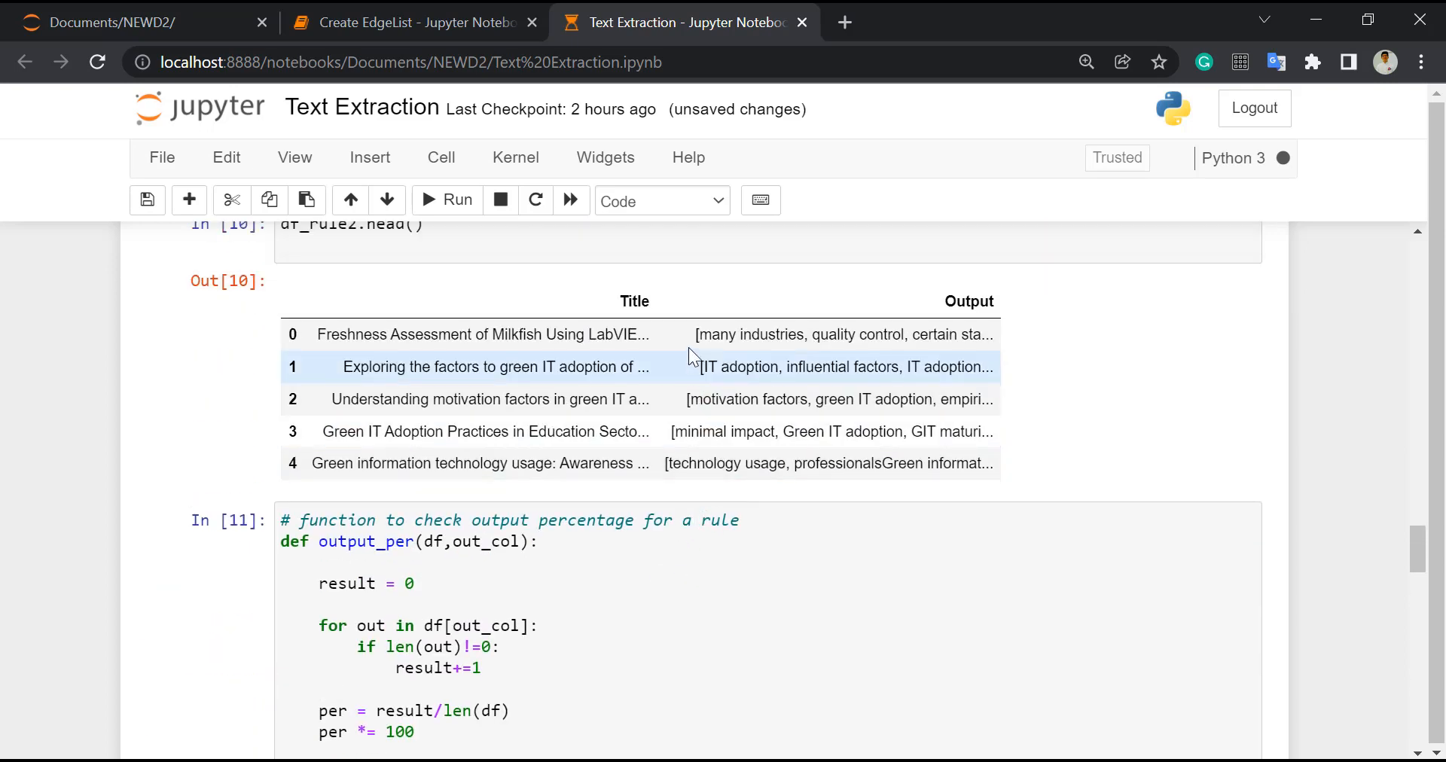
pyautogui.scroll(5, 655, 407)
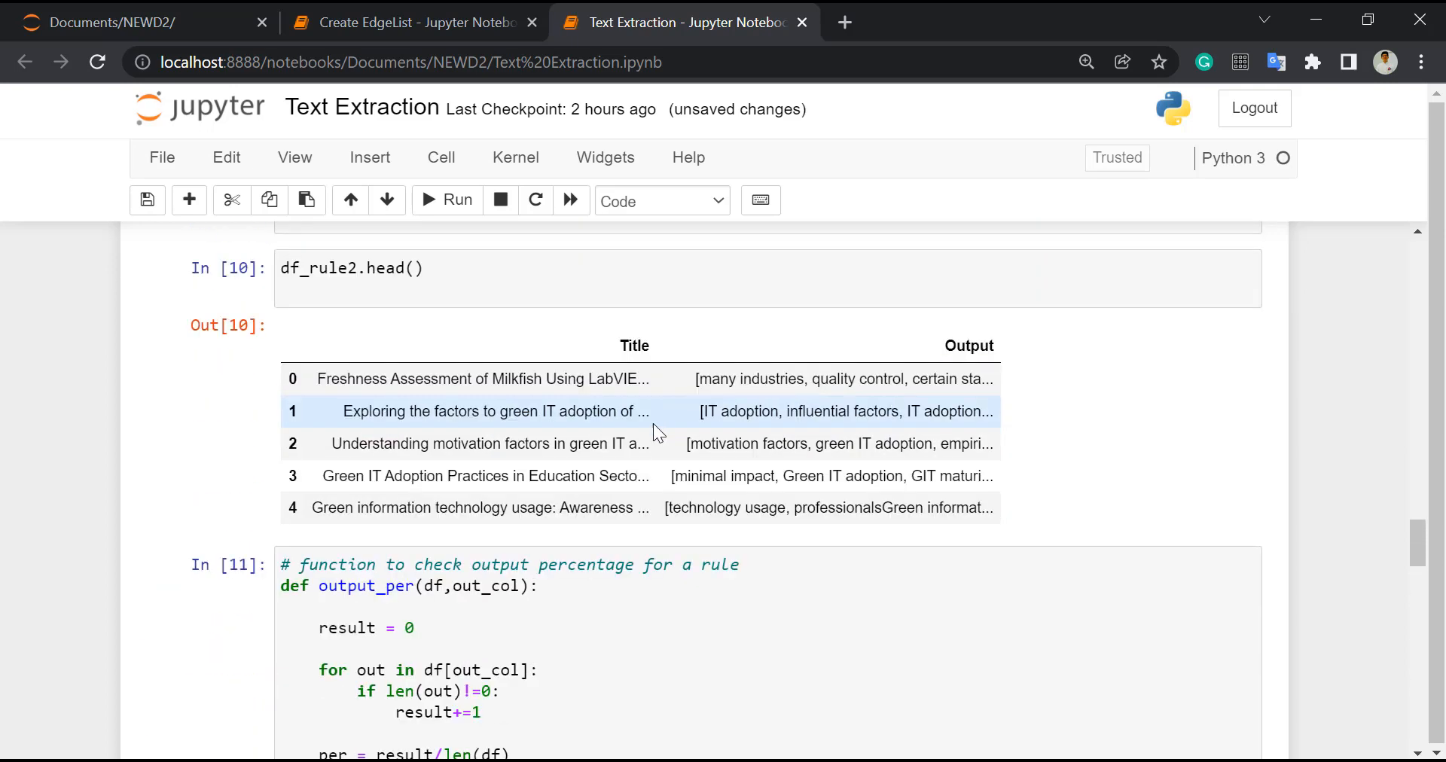
pyautogui.click(331, 414)
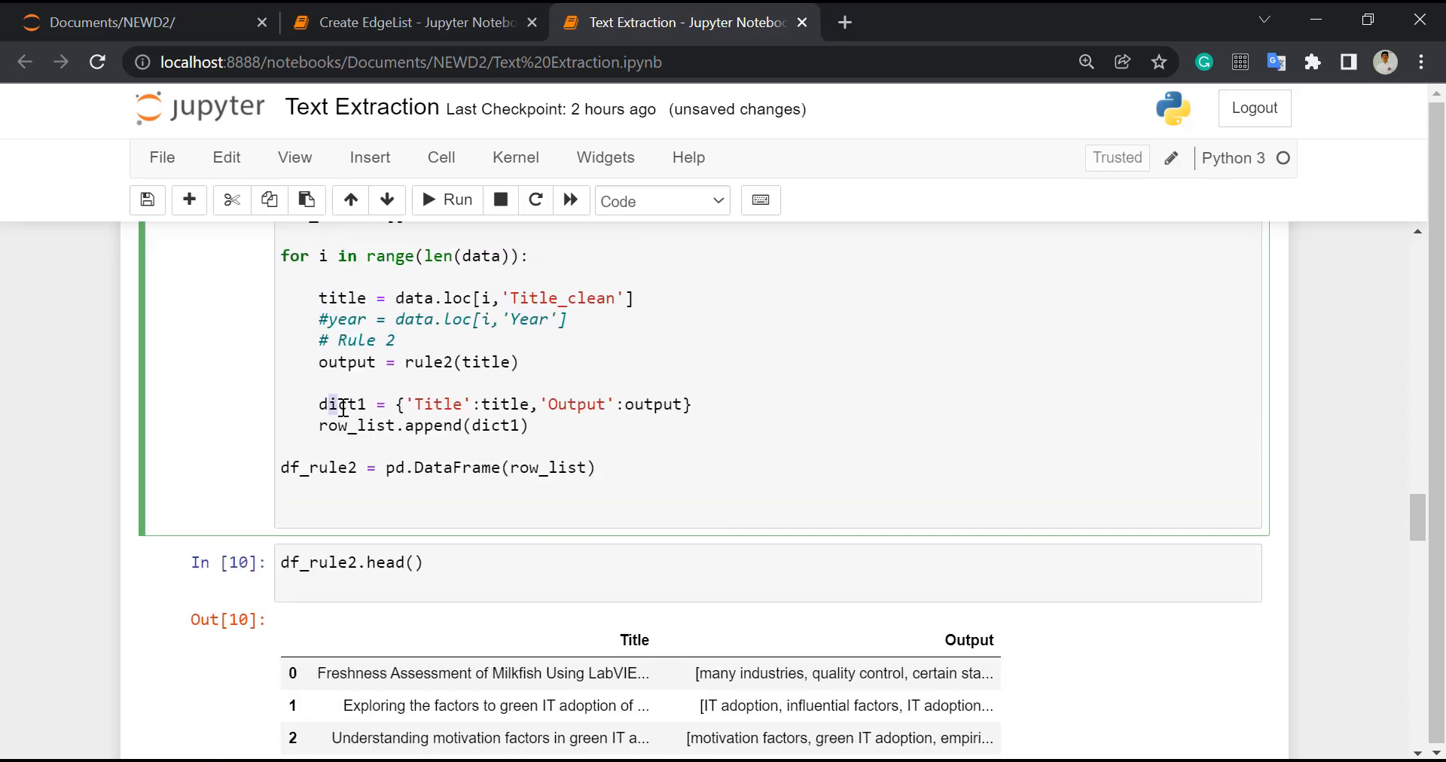
pyautogui.scroll(-3, 633, 494)
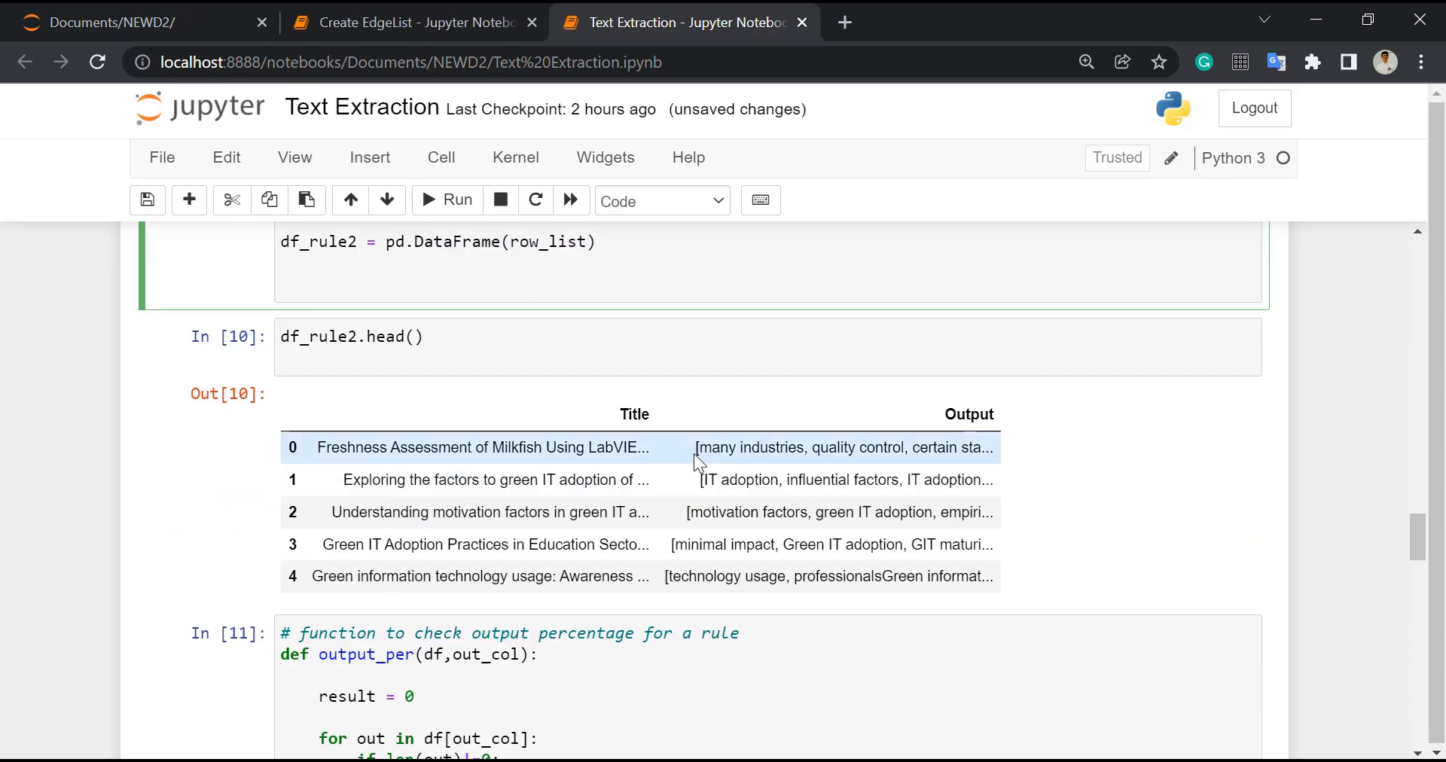
pyautogui.scroll(-3, 753, 467)
pyautogui.scroll(-6, 734, 502)
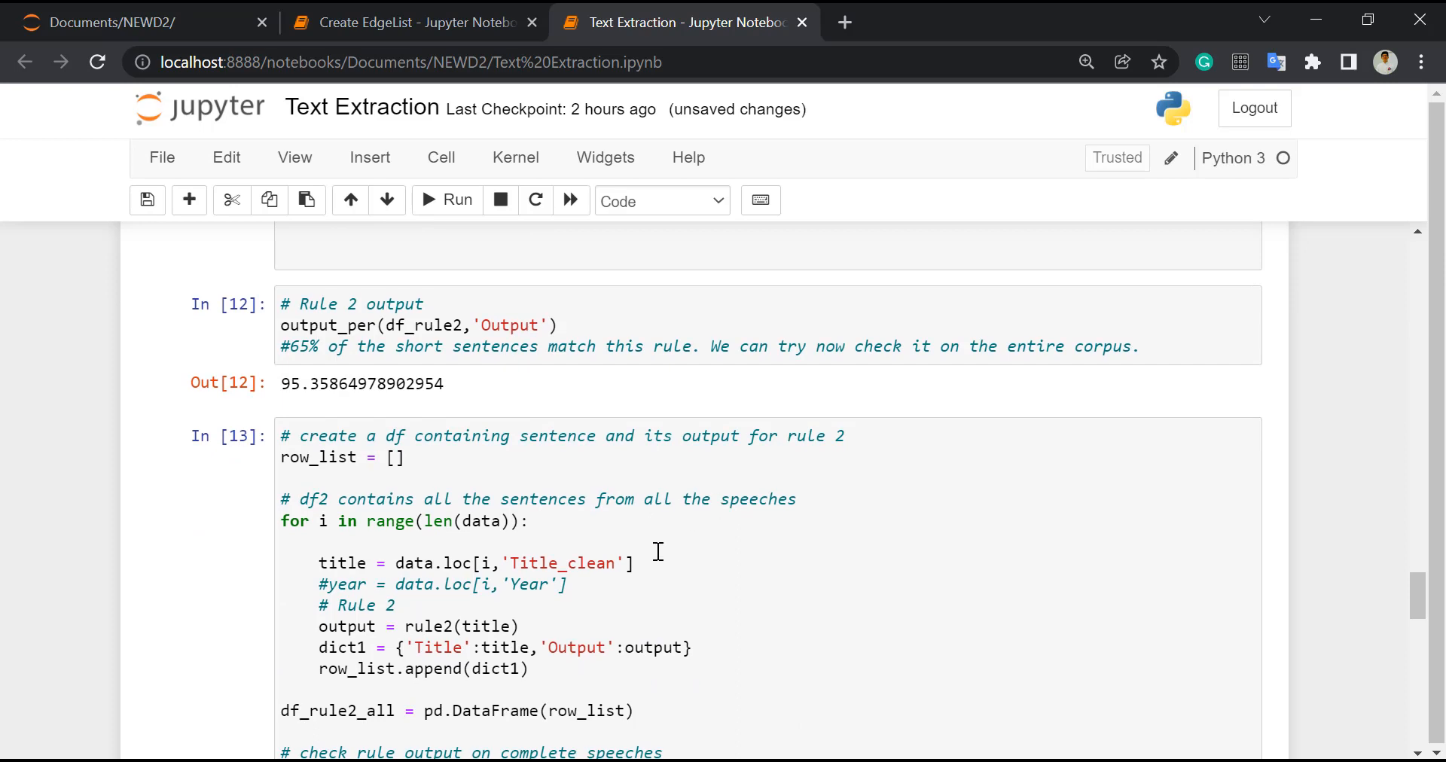
pyautogui.scroll(-6, 658, 551)
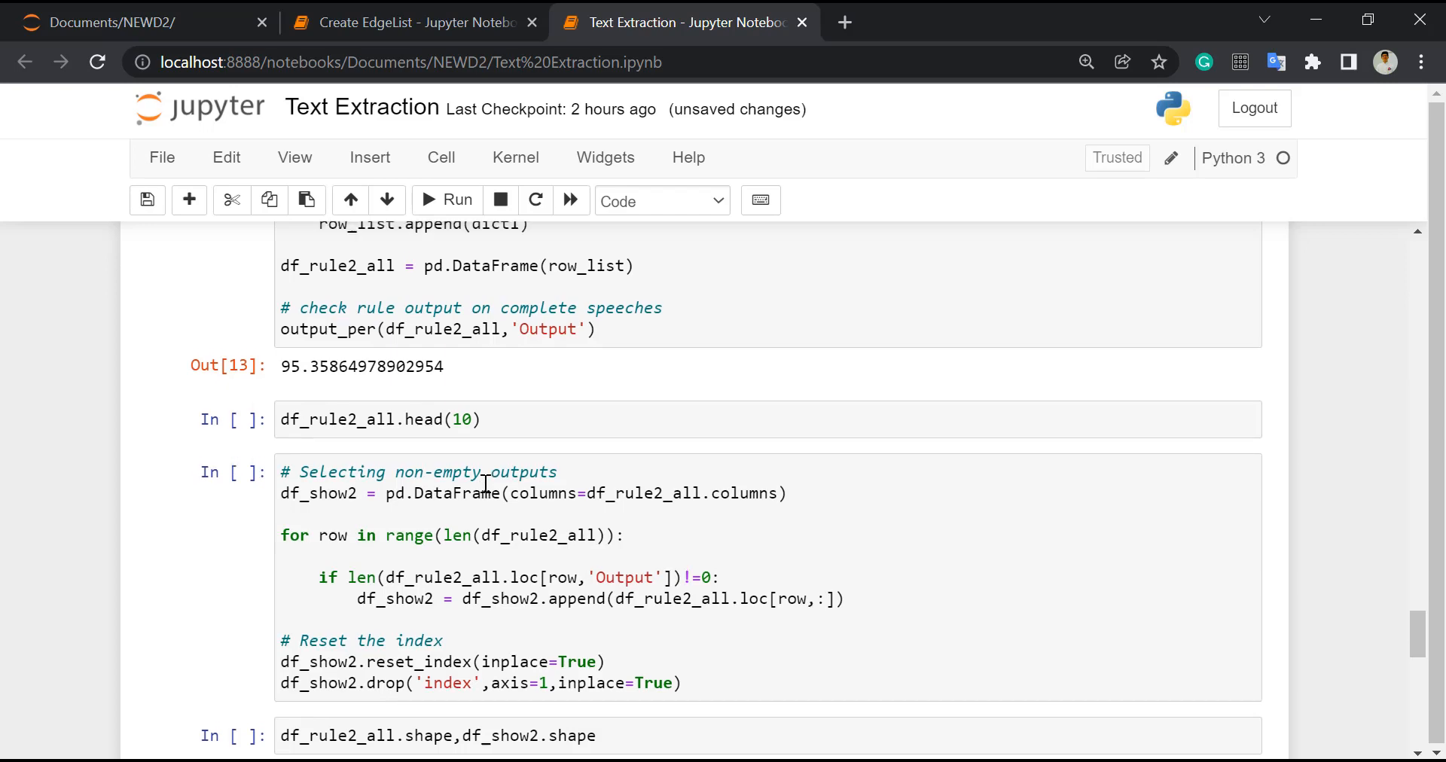
# Step: Run the df_rule2_all.head(10) cell to preview its first ten rows
pyautogui.scroll(3, 478, 485)
pyautogui.scroll(-2, 501, 520)
pyautogui.click(504, 528)
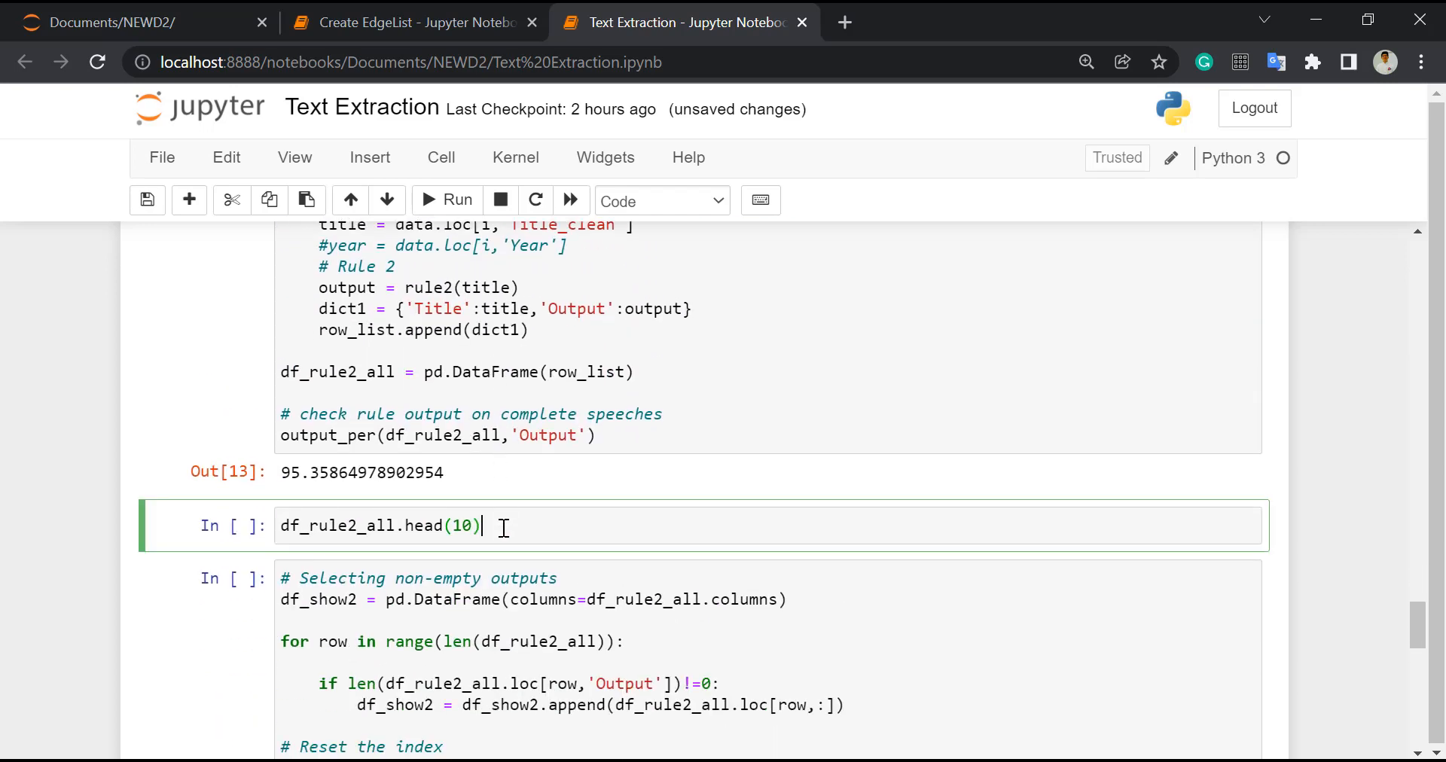
pyautogui.hotkey('shift', 'Return')
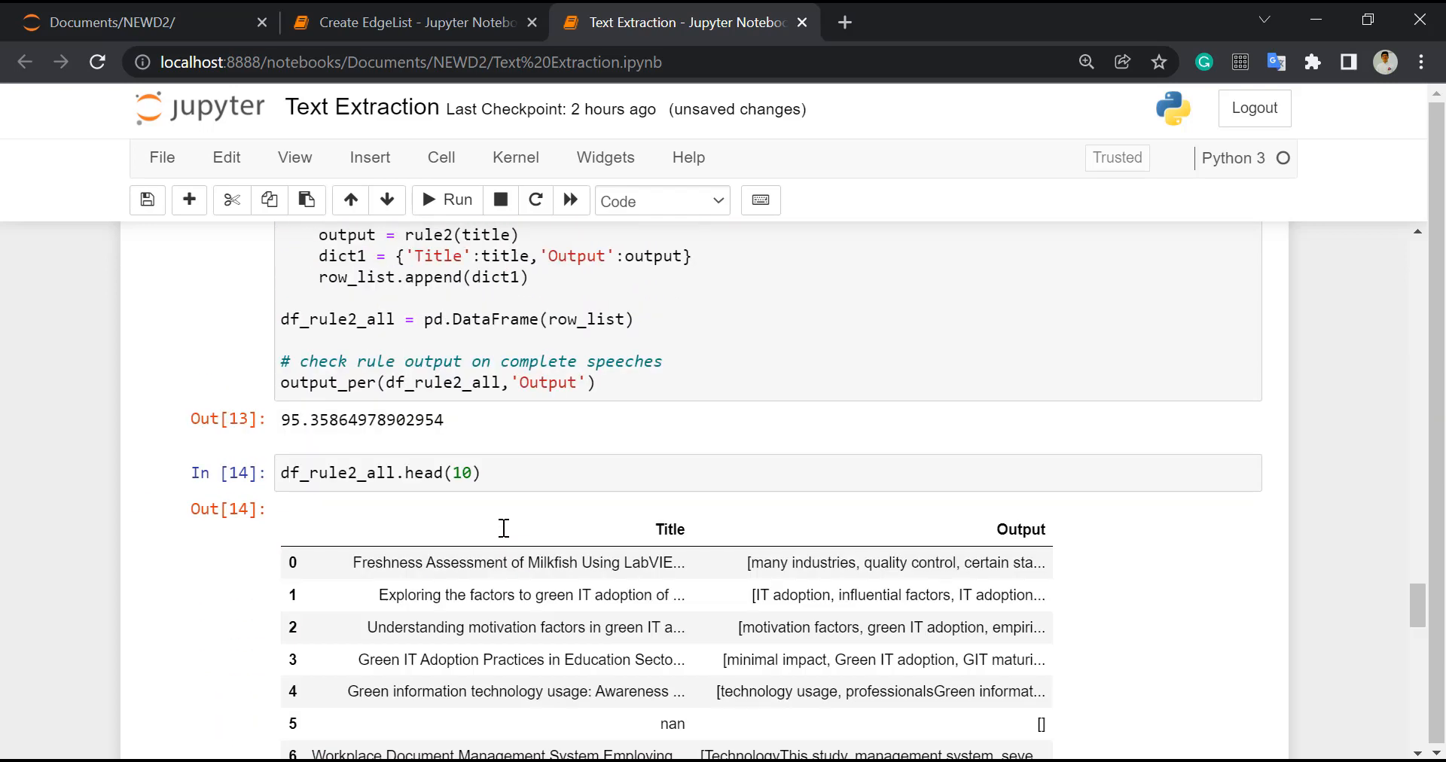
# Step: Run the cell that selects the non-empty outputs of df_rule2_all into df_show2 and resets the index
pyautogui.scroll(-7, 704, 591)
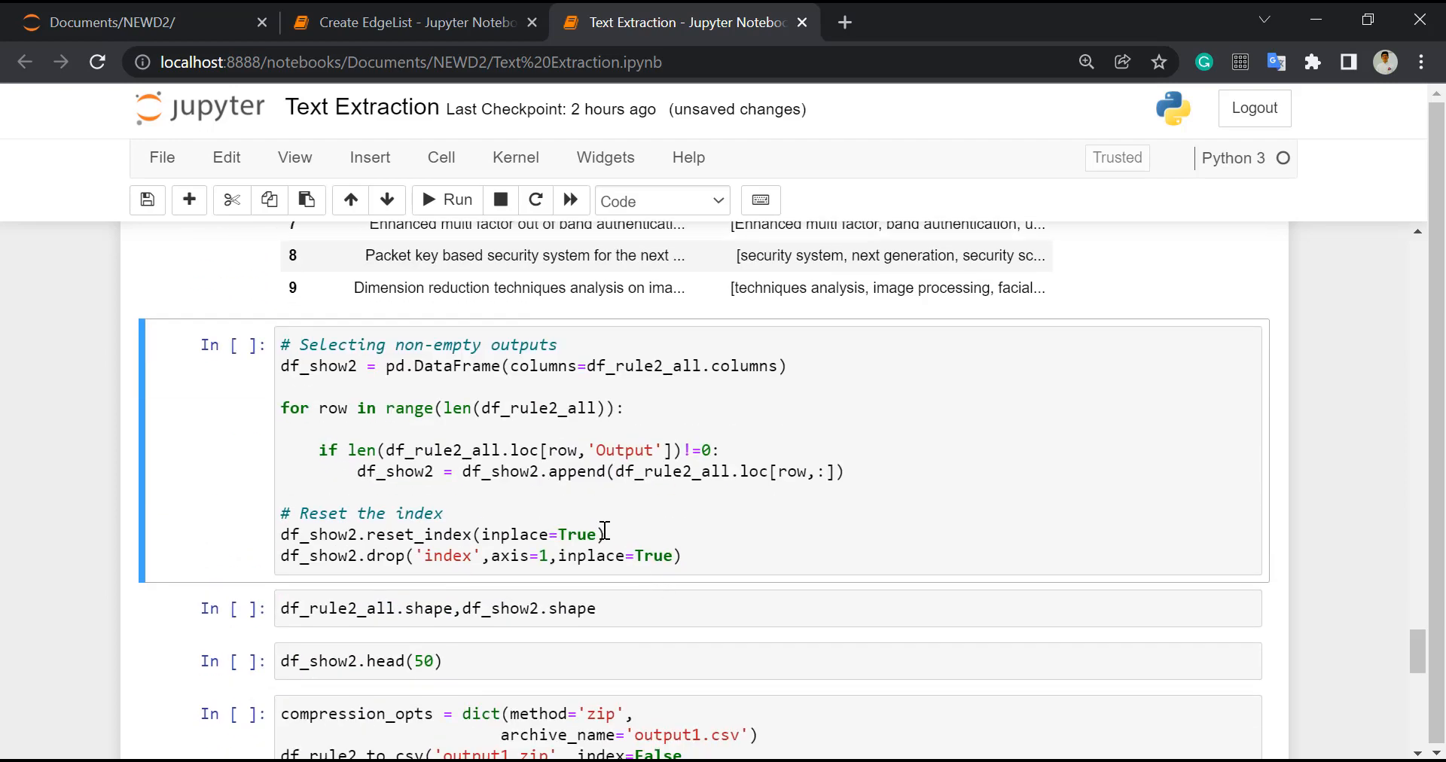
pyautogui.click(603, 524)
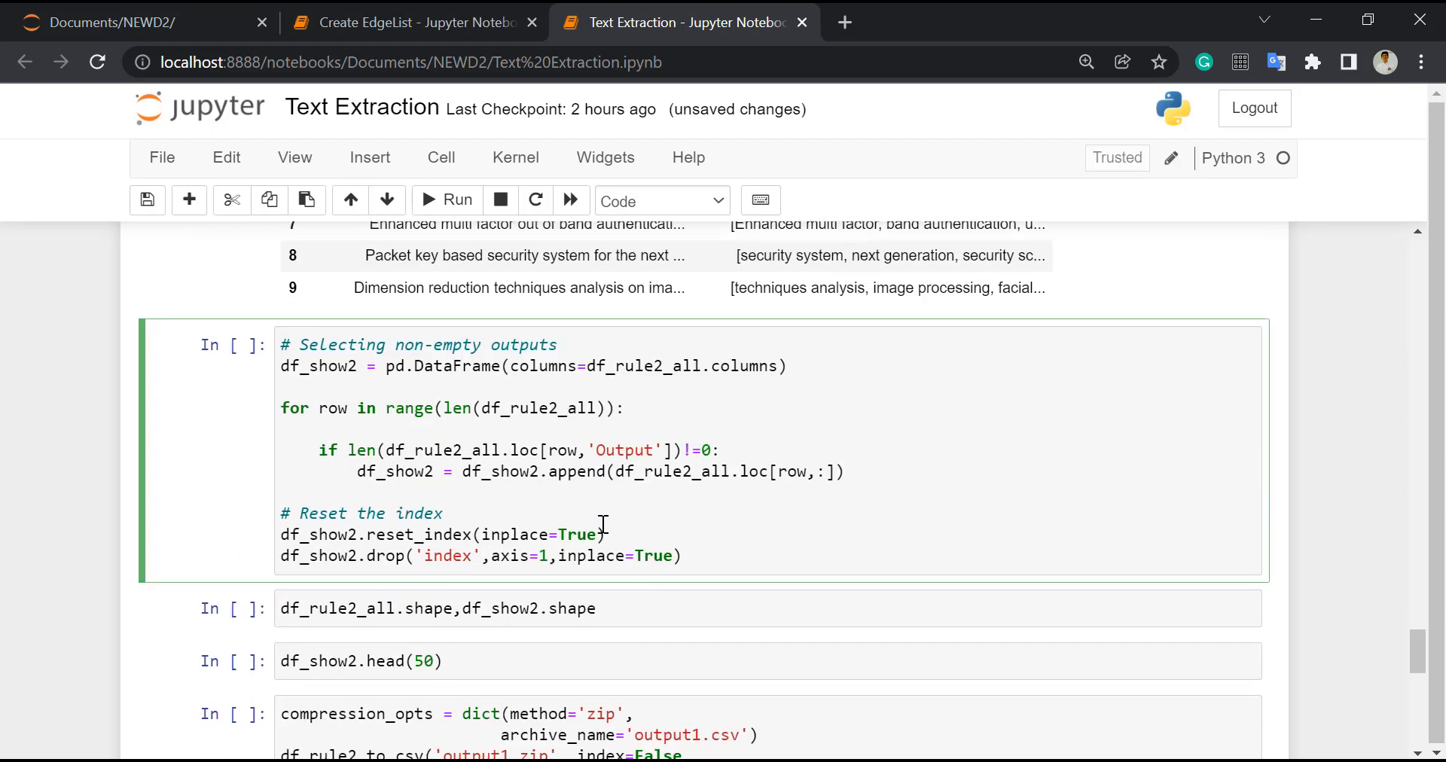
pyautogui.hotkey('shift', 'Return')
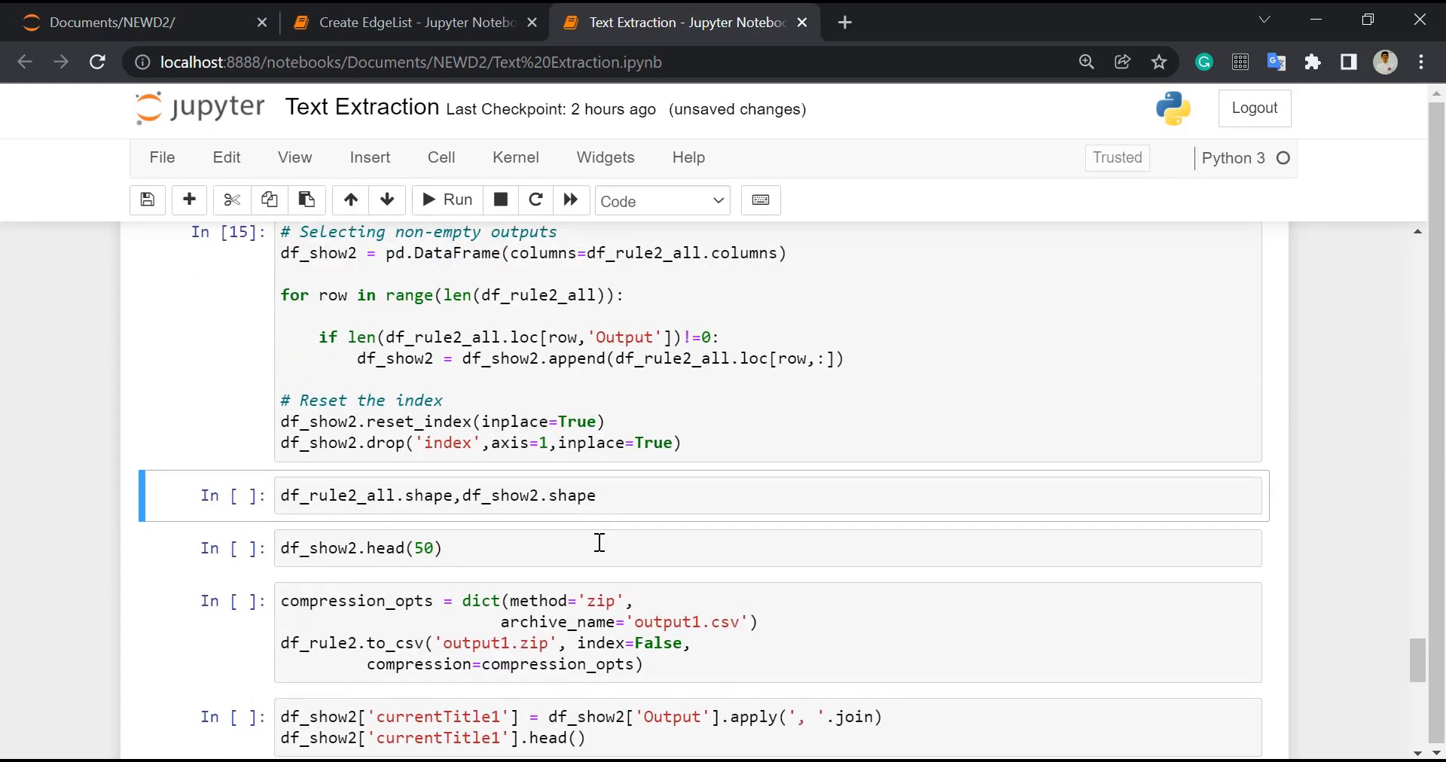
# Step: Run the cells that display the shapes of df_rule2_all and df_show2 and preview the first 50 rows of df_show2
pyautogui.click(580, 494)
pyautogui.hotkey('shift', 'Return')
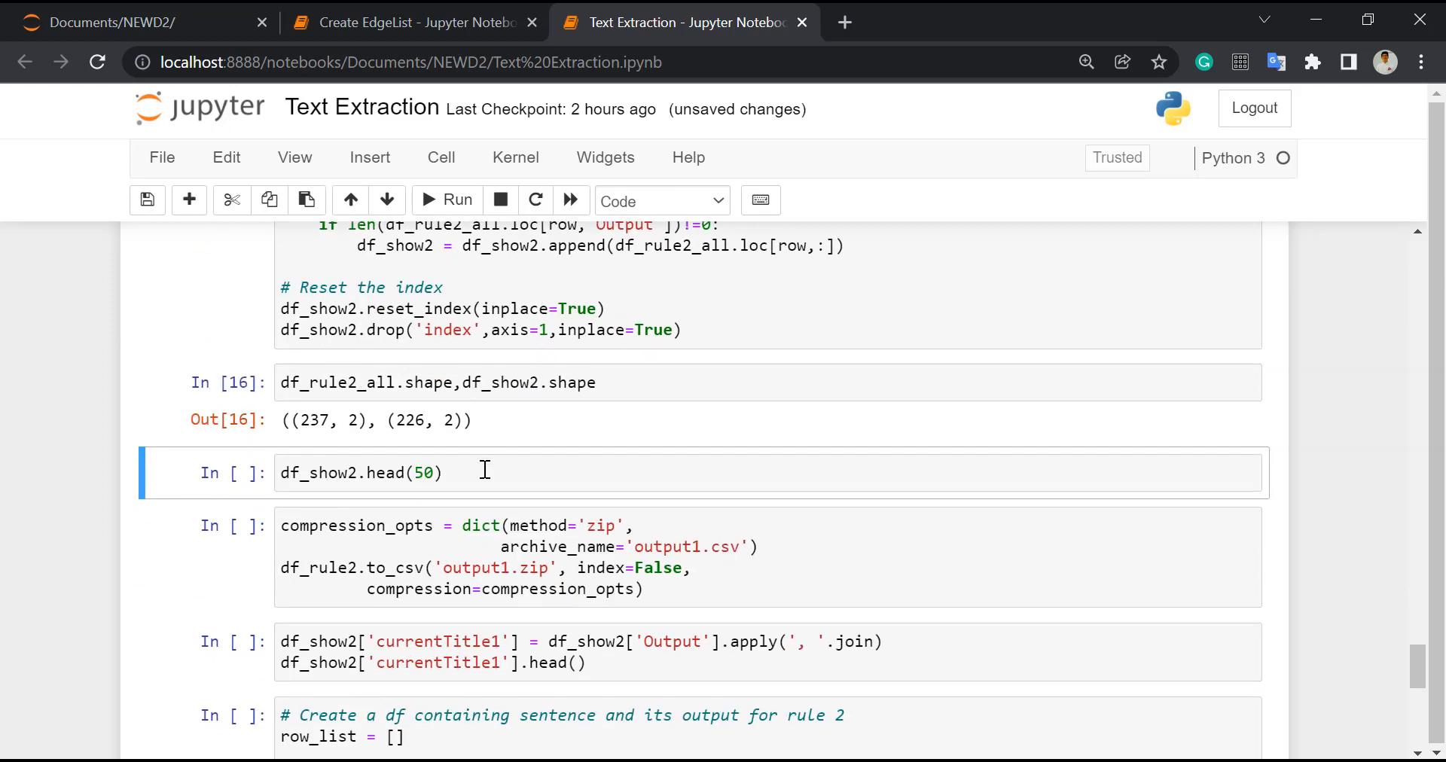
pyautogui.hotkey('shift', 'Return')
pyautogui.scroll(-8, 485, 474)
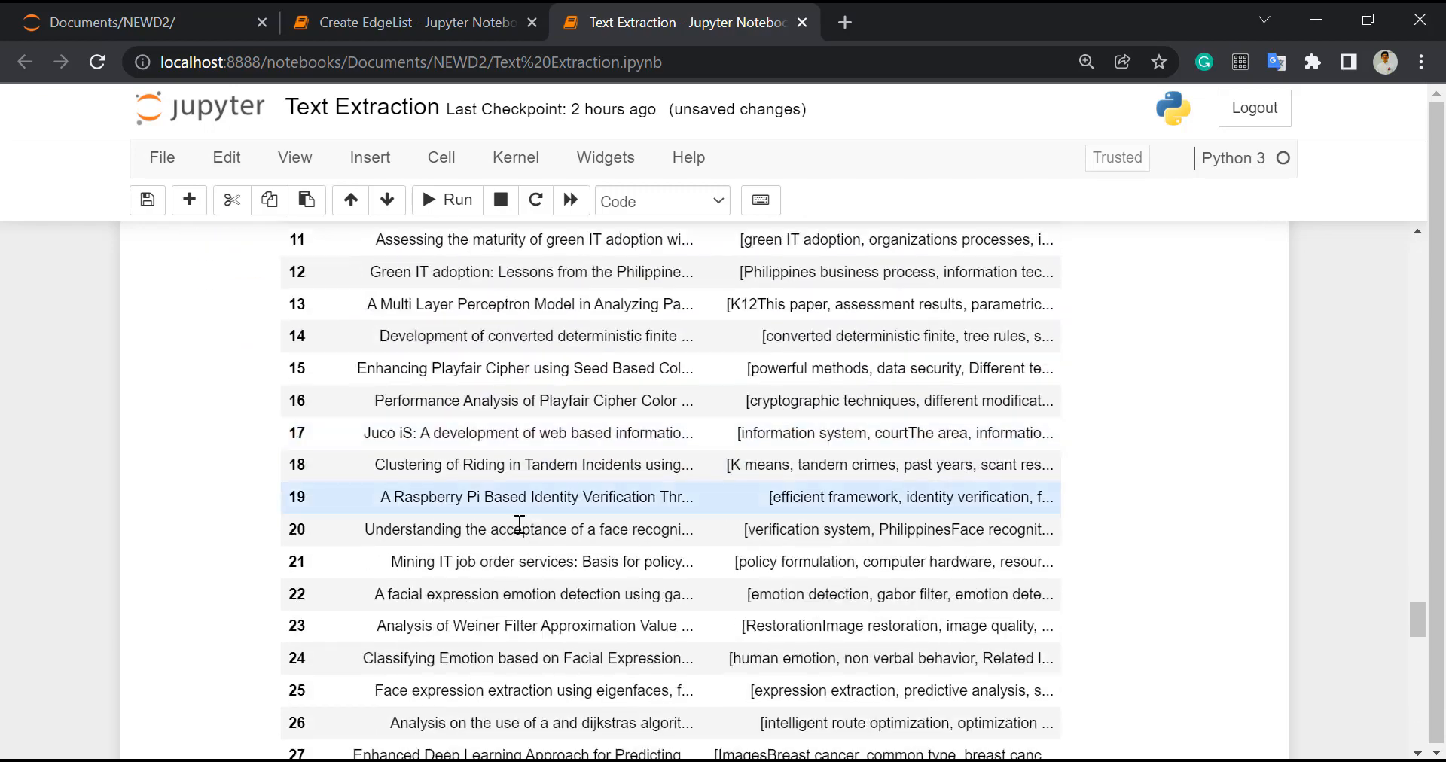
# Step: Run the cell that joins the Output phrases with commas into df_show2's currentTitle1 column and previews it, skipping the output1.zip export cell
pyautogui.scroll(-15, 520, 525)
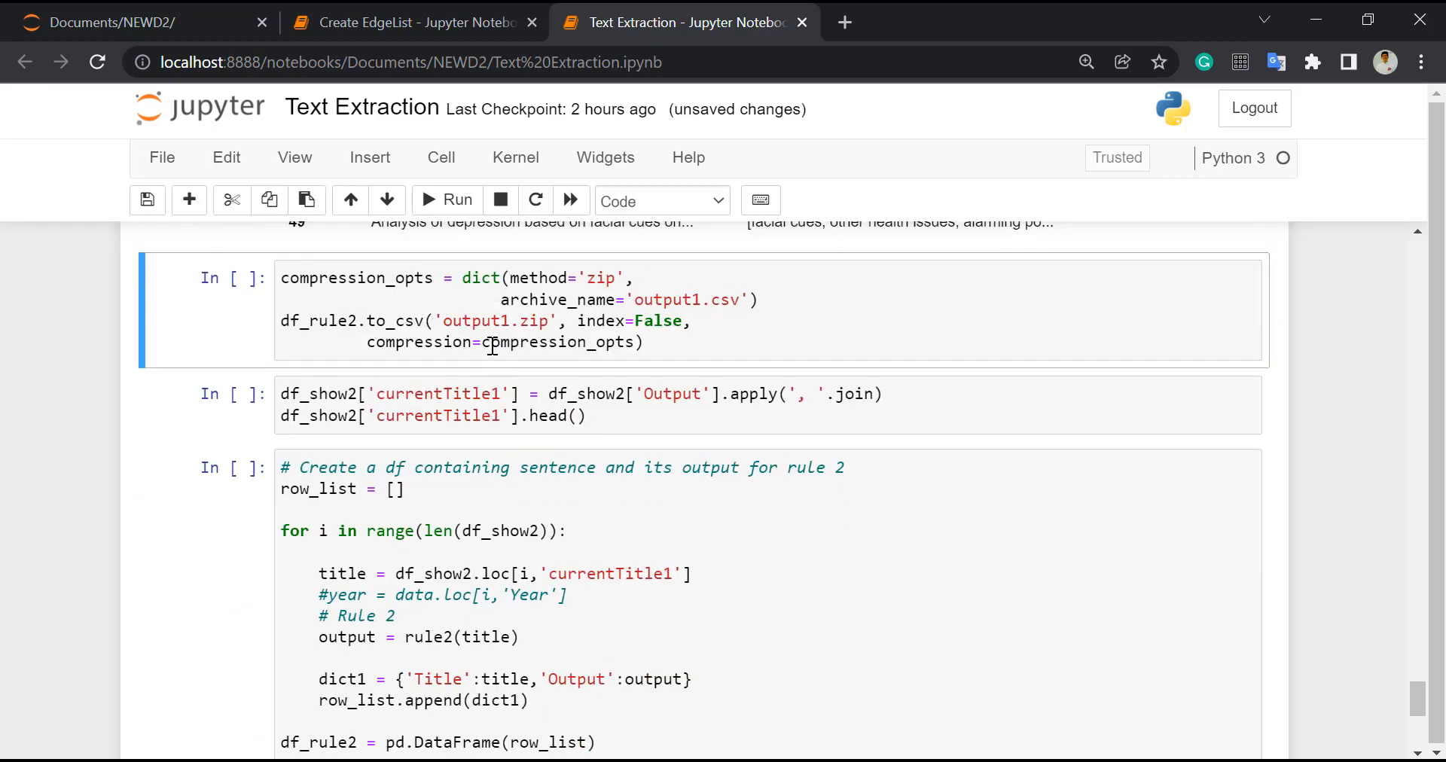
pyautogui.click(493, 399)
pyautogui.hotkey('shift', 'Return')
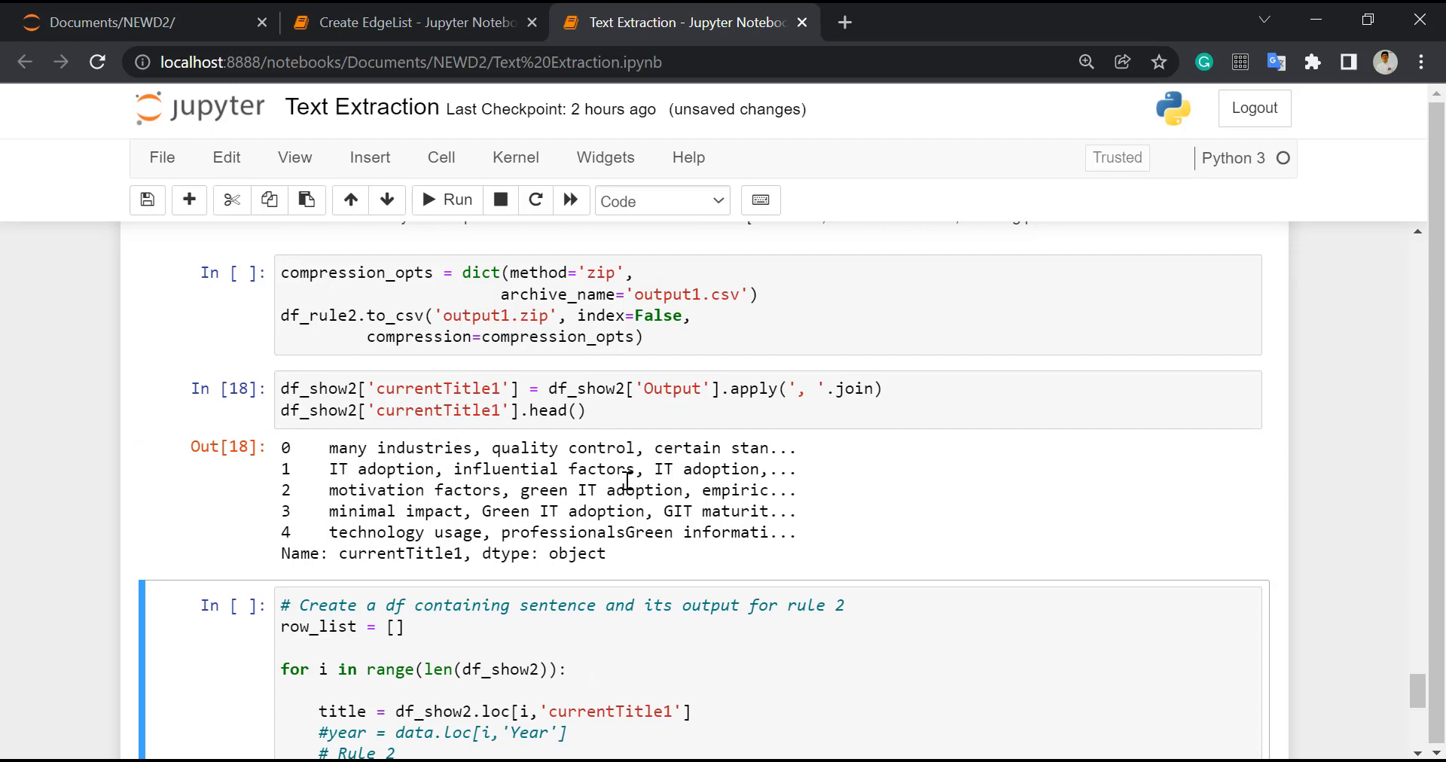
# Step: Run the cell that applies rule2 to the currentTitle1 entries of df_show2 and rebuilds df_rule2
pyautogui.scroll(-3, 627, 479)
pyautogui.click(589, 553)
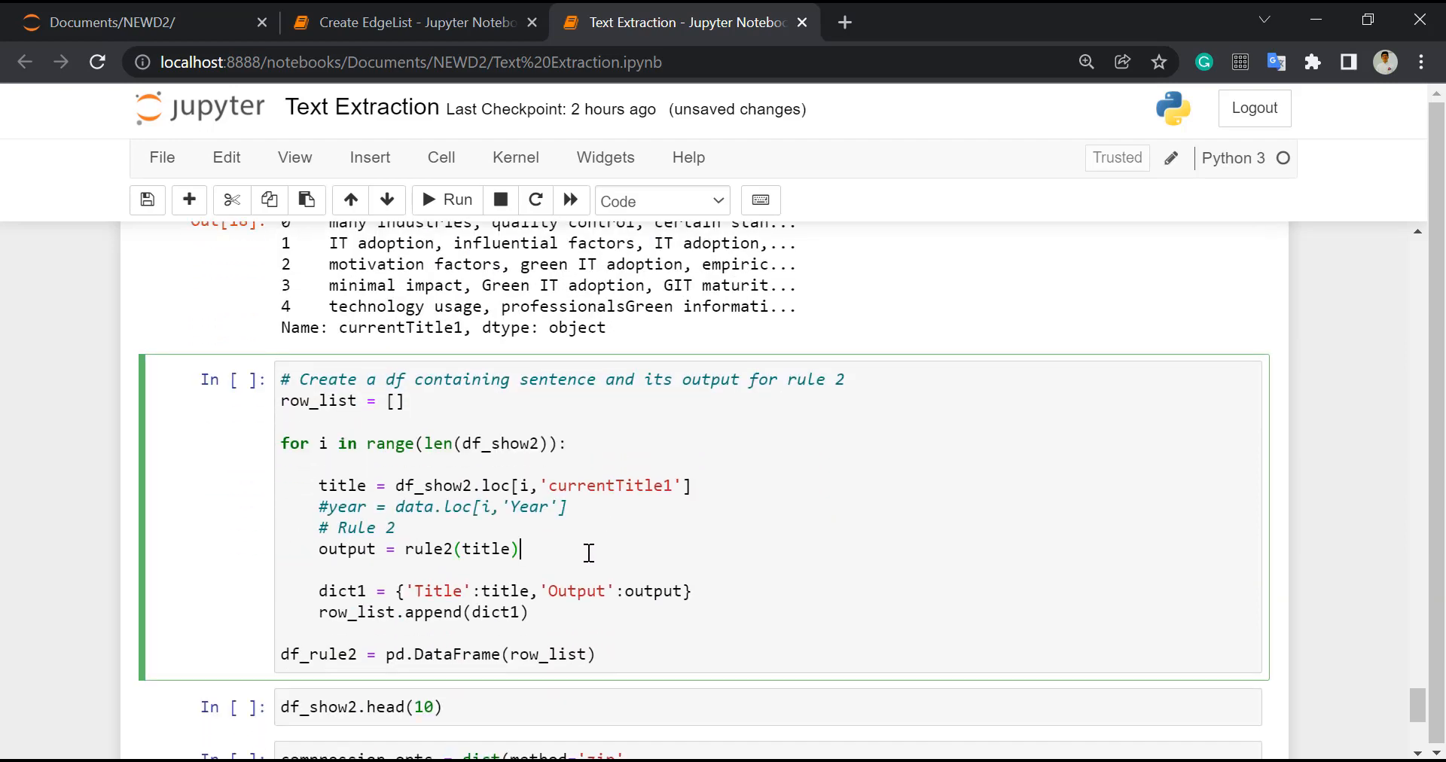
pyautogui.hotkey('shift', 'Return')
# Step: Run the df_show2.head(10) cell and look through the Title, Output and currentTitle1 columns
pyautogui.scroll(-2, 527, 587)
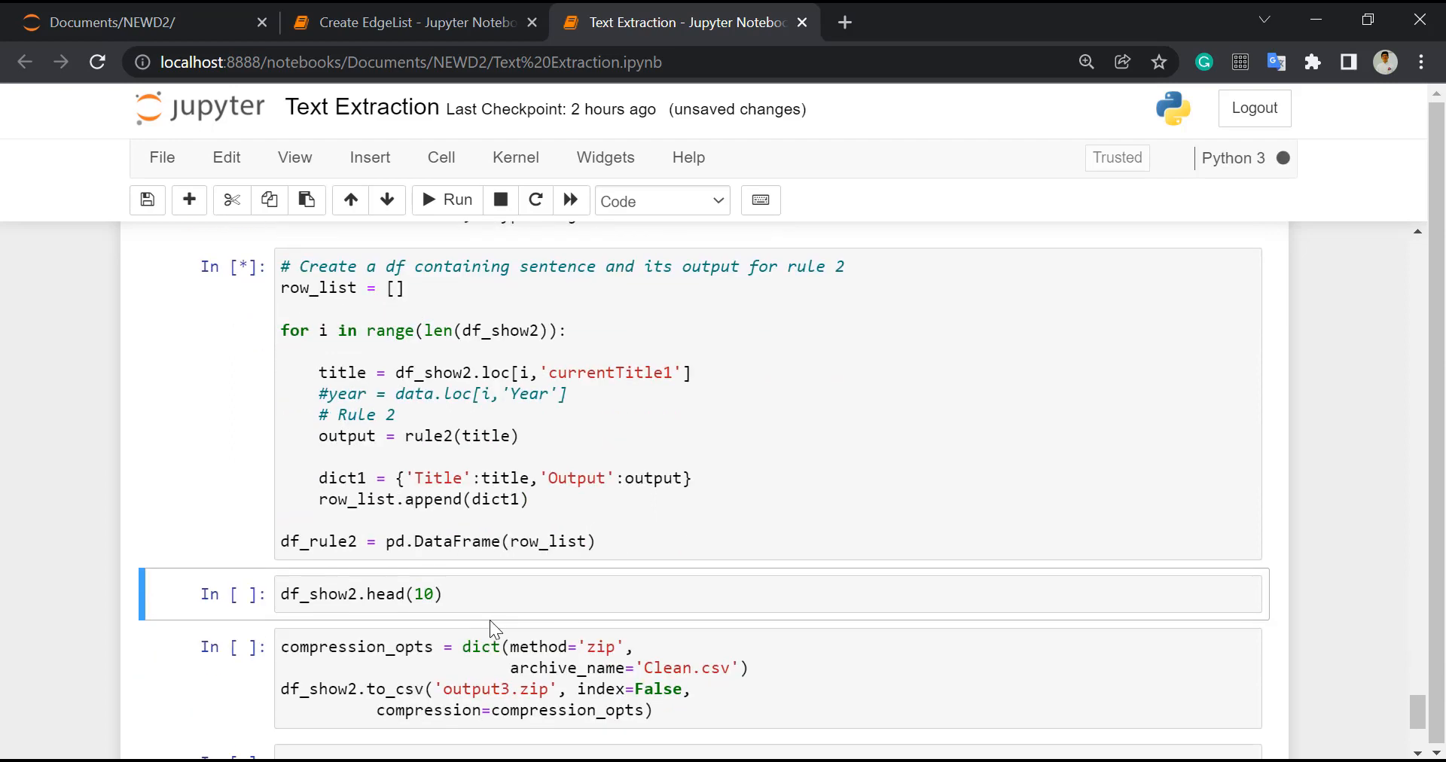
pyautogui.click(471, 595)
pyautogui.hotkey('shift', 'Return')
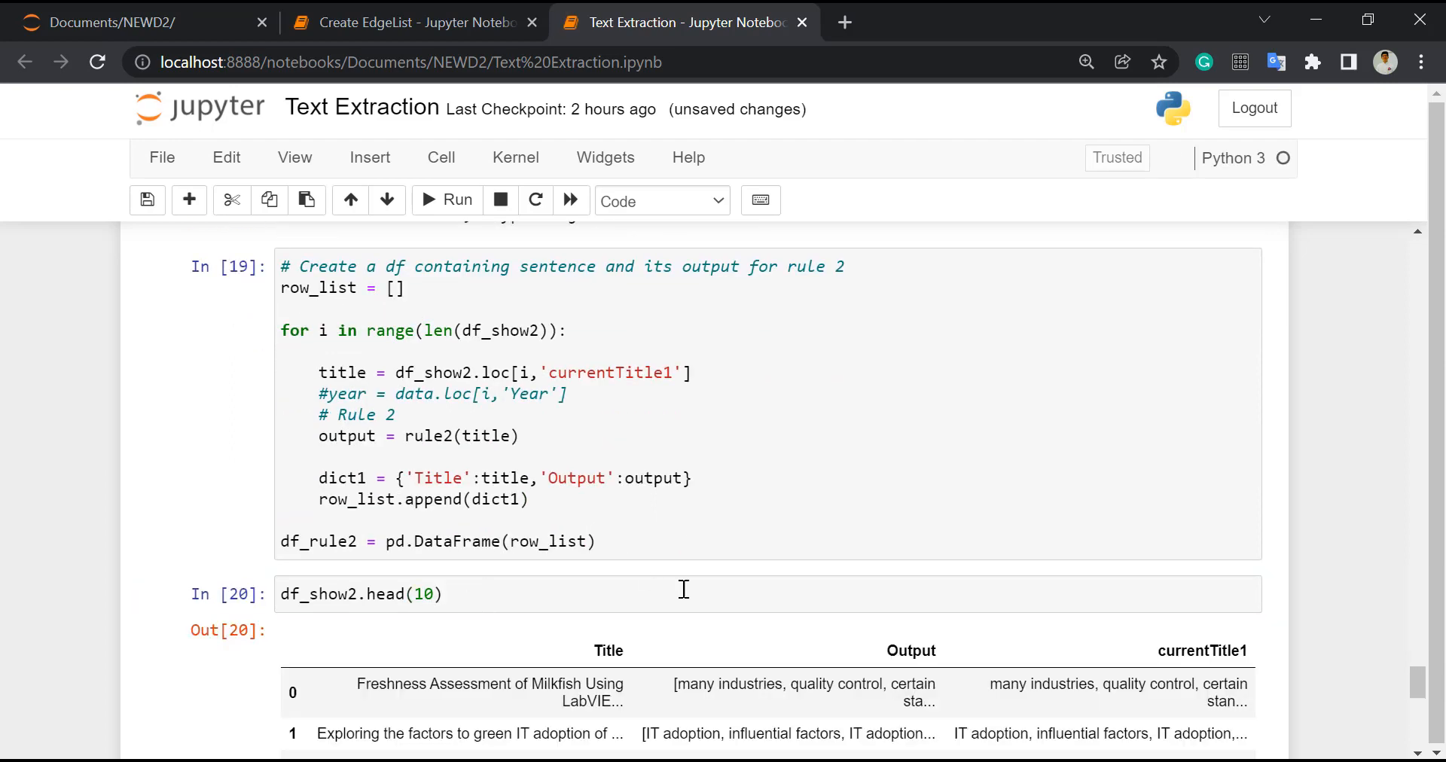
pyautogui.scroll(-3, 684, 589)
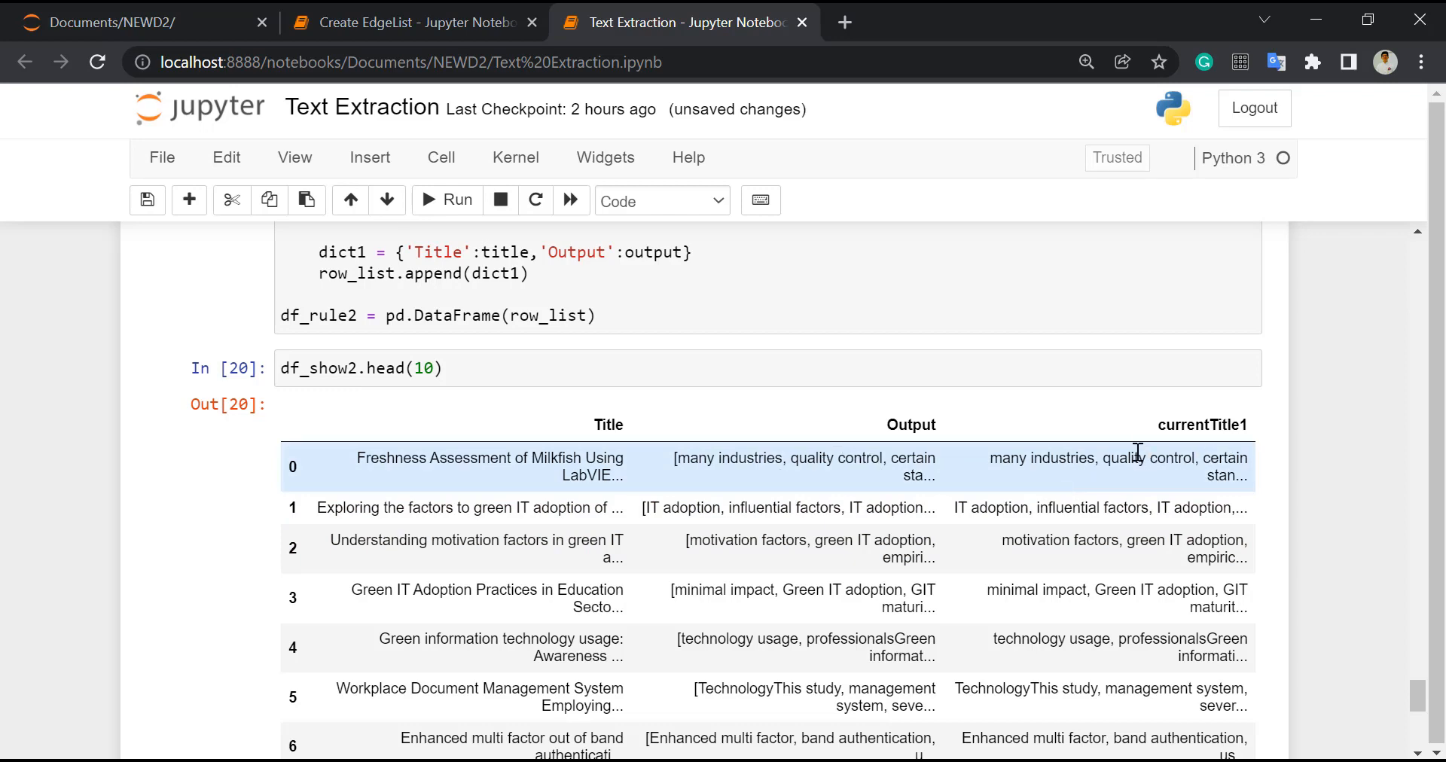
pyautogui.scroll(-6, 1038, 485)
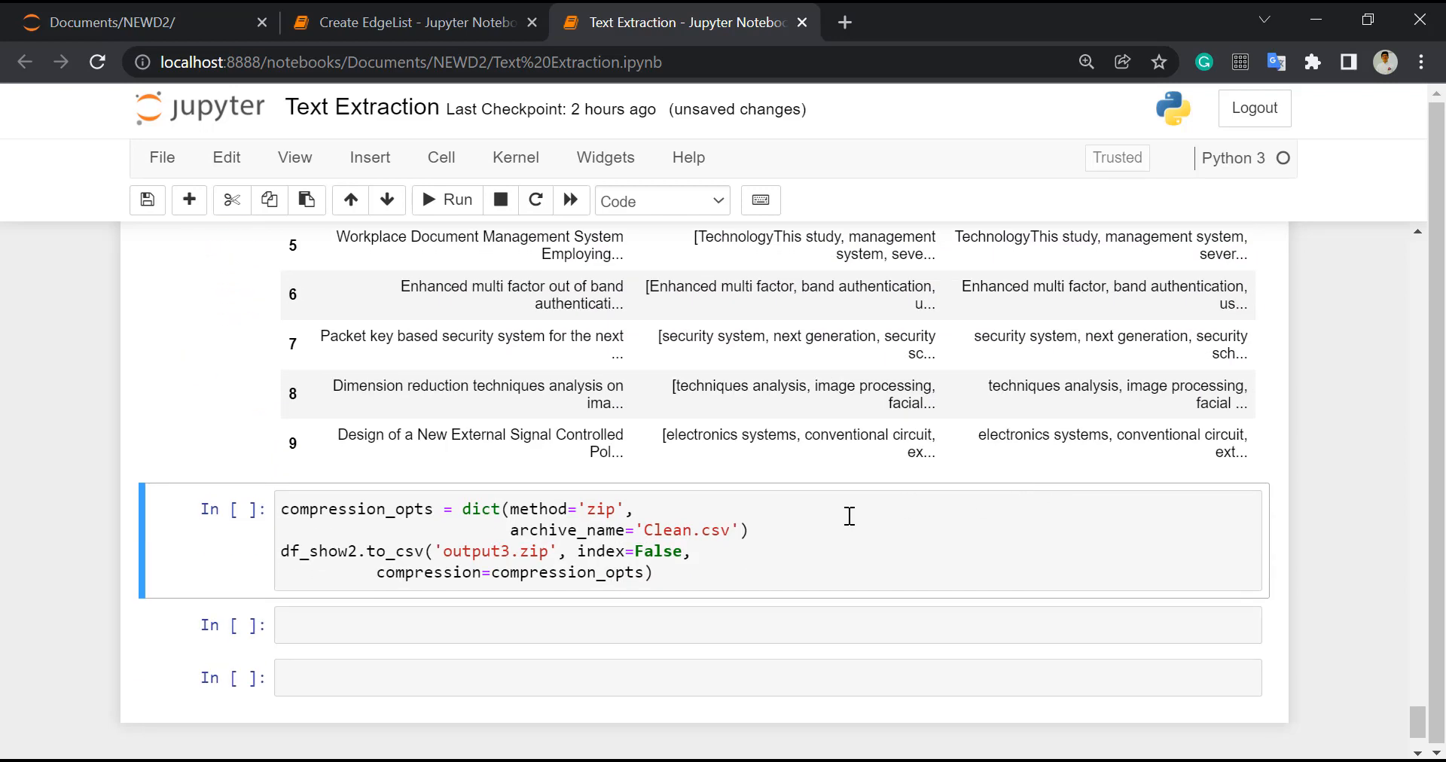
# Step: Run the cell that exports df_show2 to output3.zip with Clean.csv as the archived file
pyautogui.click(687, 563)
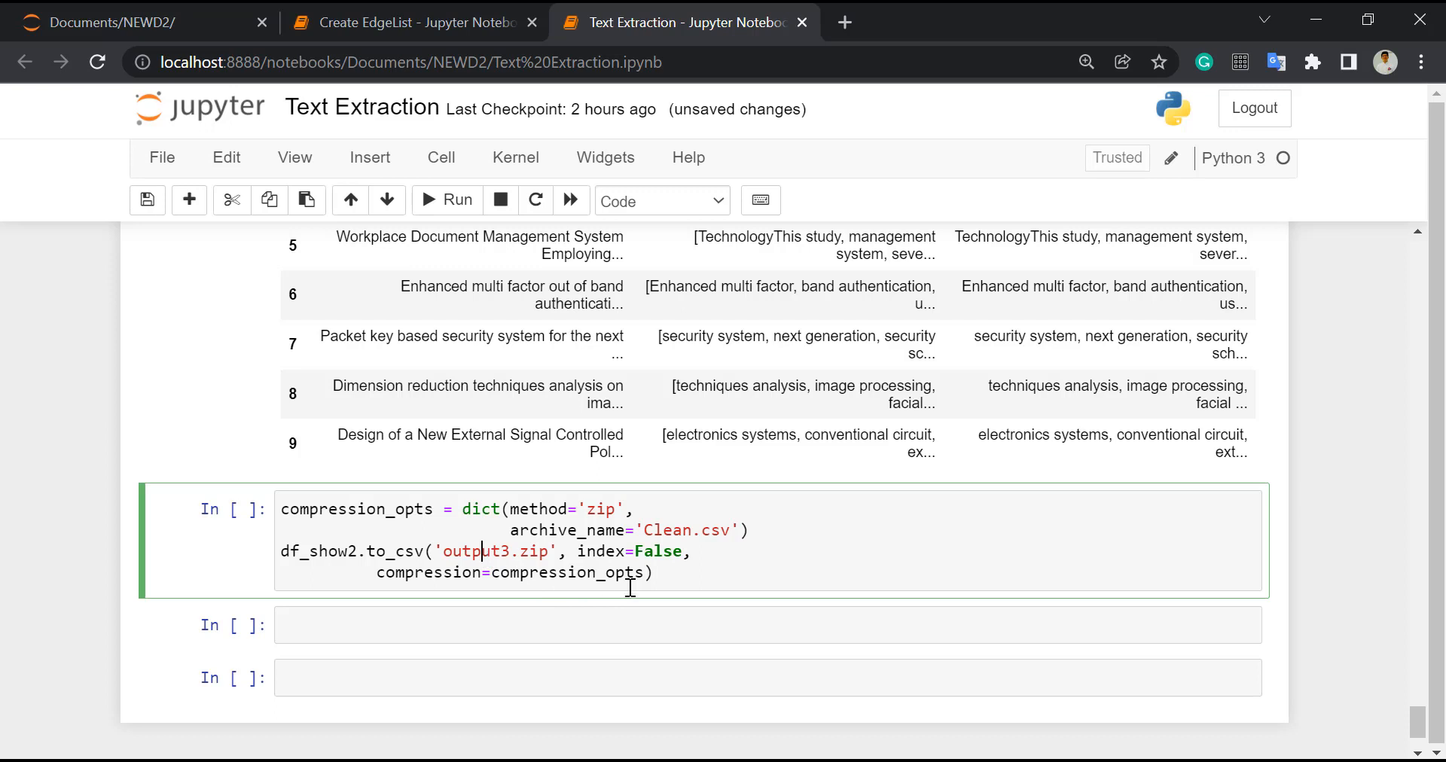
pyautogui.click(694, 576)
pyautogui.hotkey('shift', 'Return')
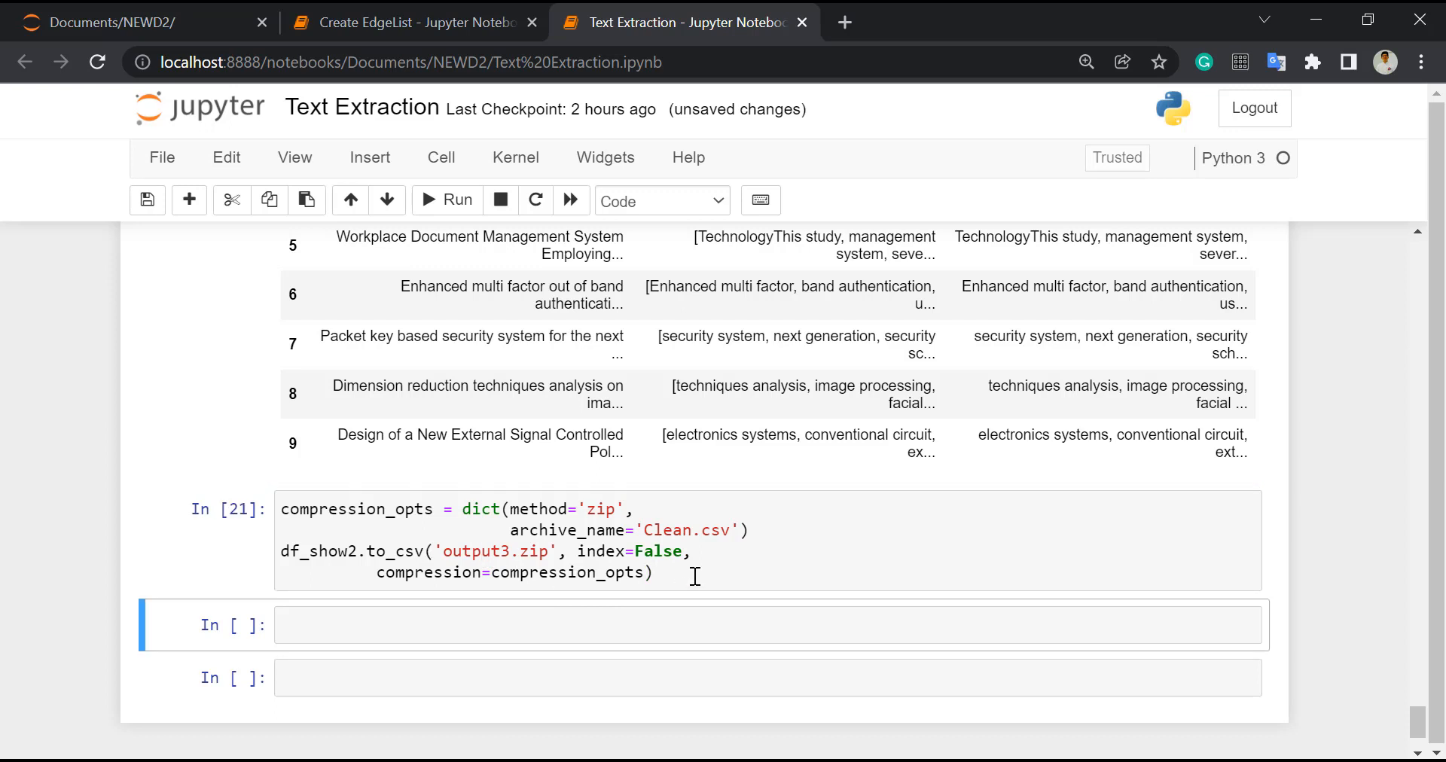
# Step: Switch to the NEWD2 folder in File Explorer and open the output3 archive in WinRAR
pyautogui.click(654, 760)
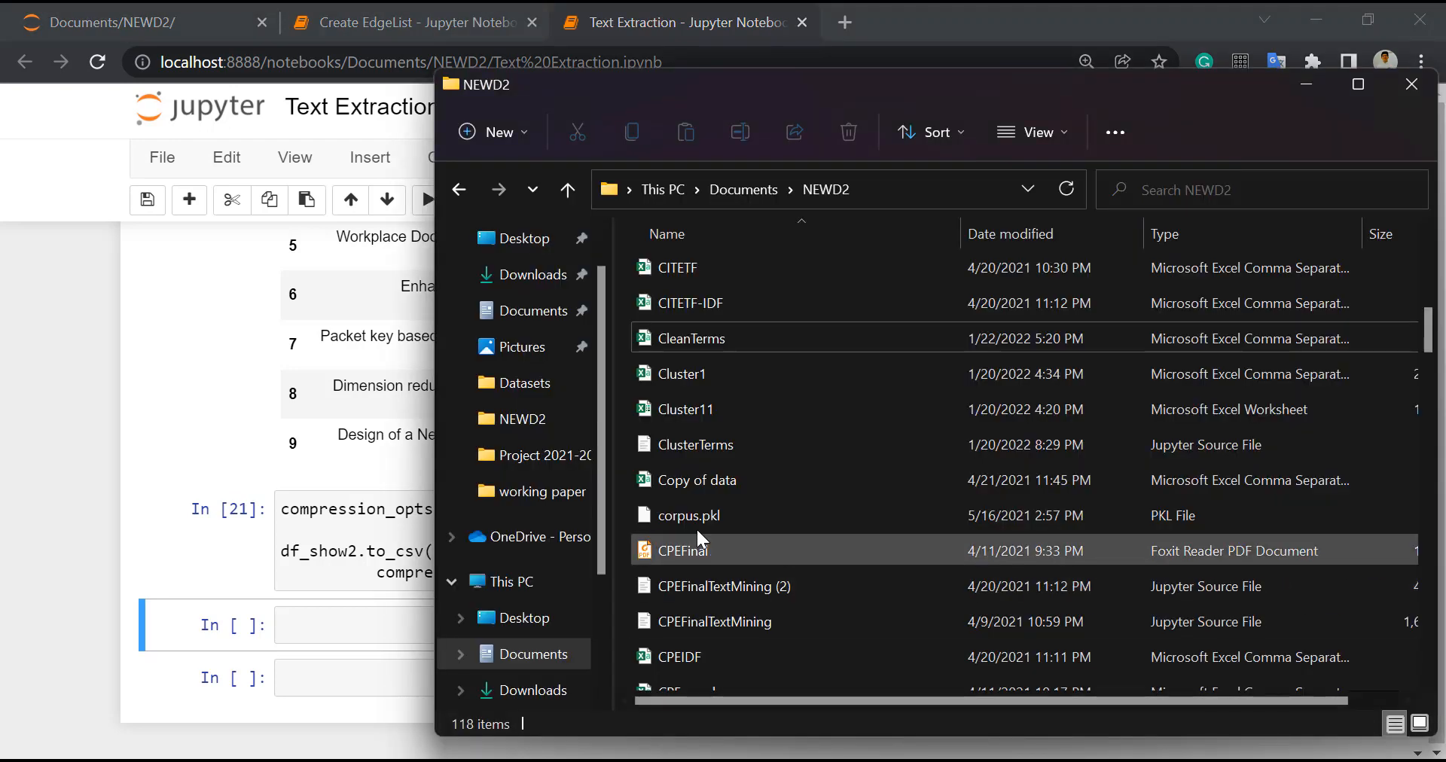
pyautogui.scroll(-5, 697, 528)
pyautogui.scroll(-15, 698, 528)
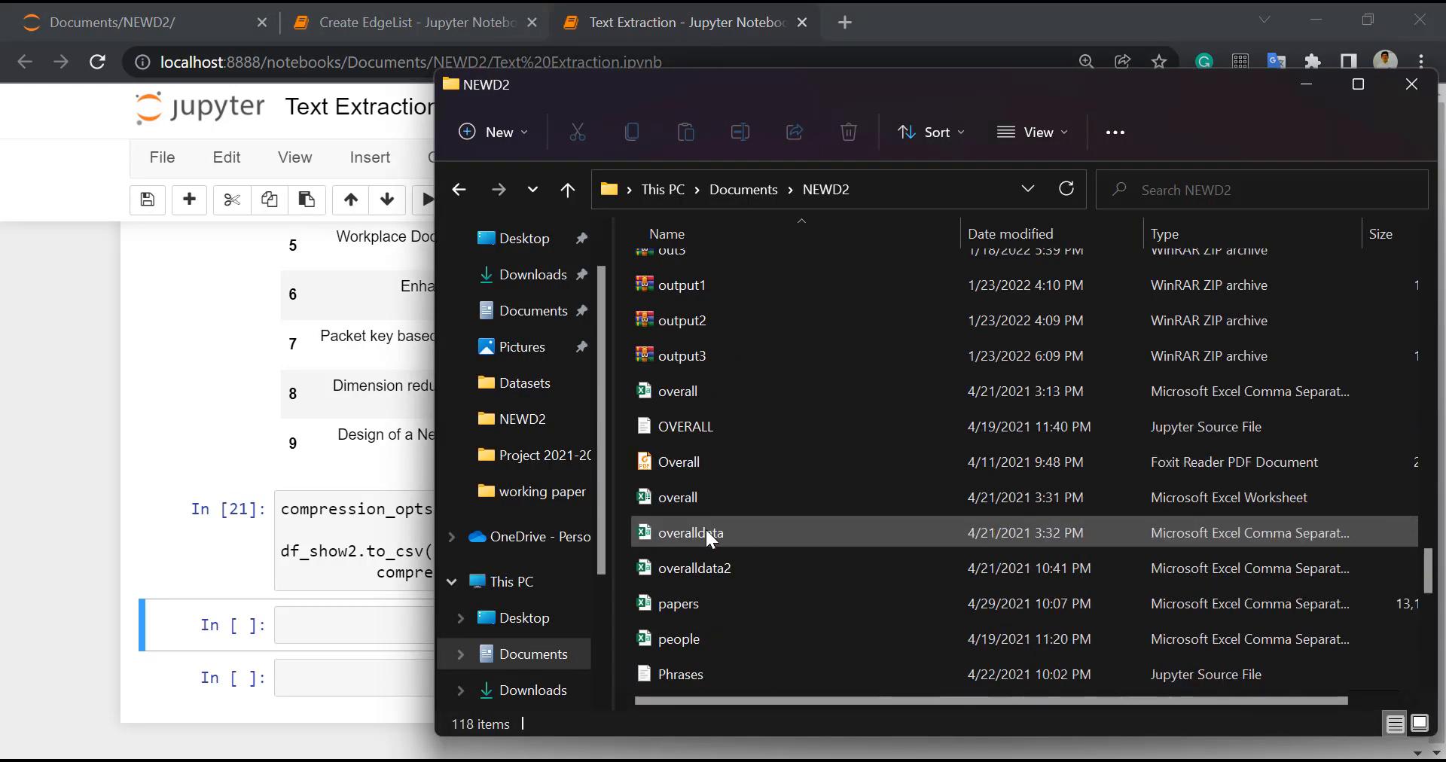
pyautogui.doubleClick(689, 356)
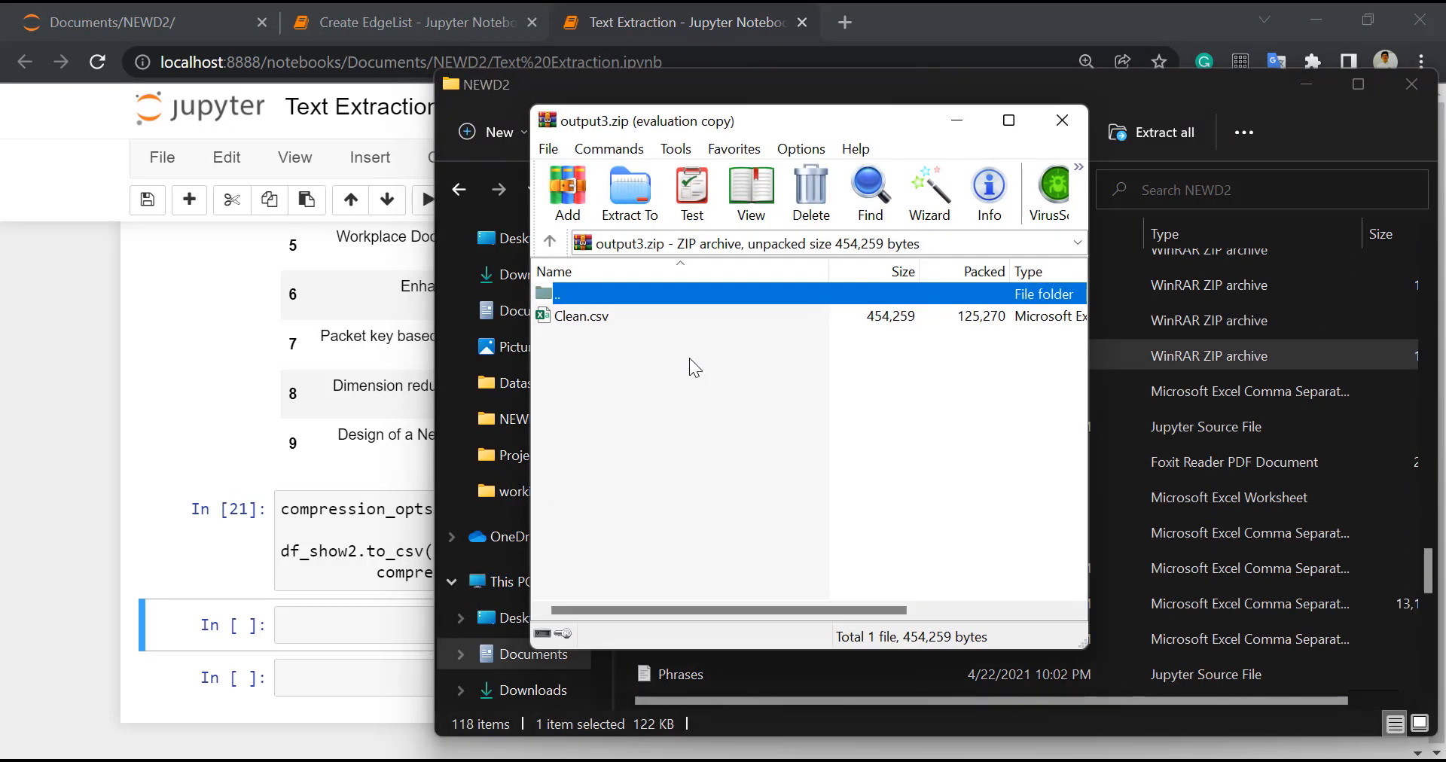
pyautogui.moveTo(761, 124); pyautogui.dragTo(851, 132)
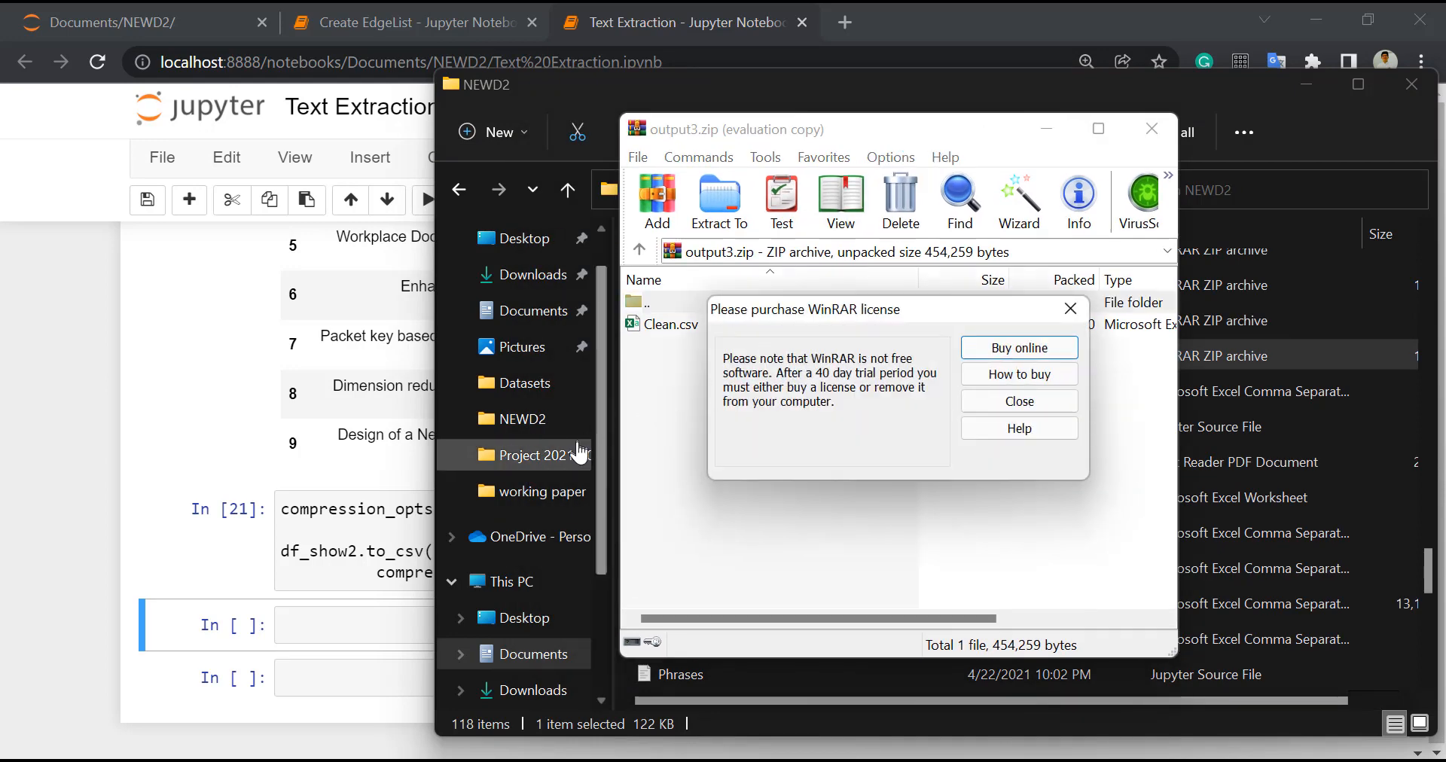
pyautogui.click(1319, 93)
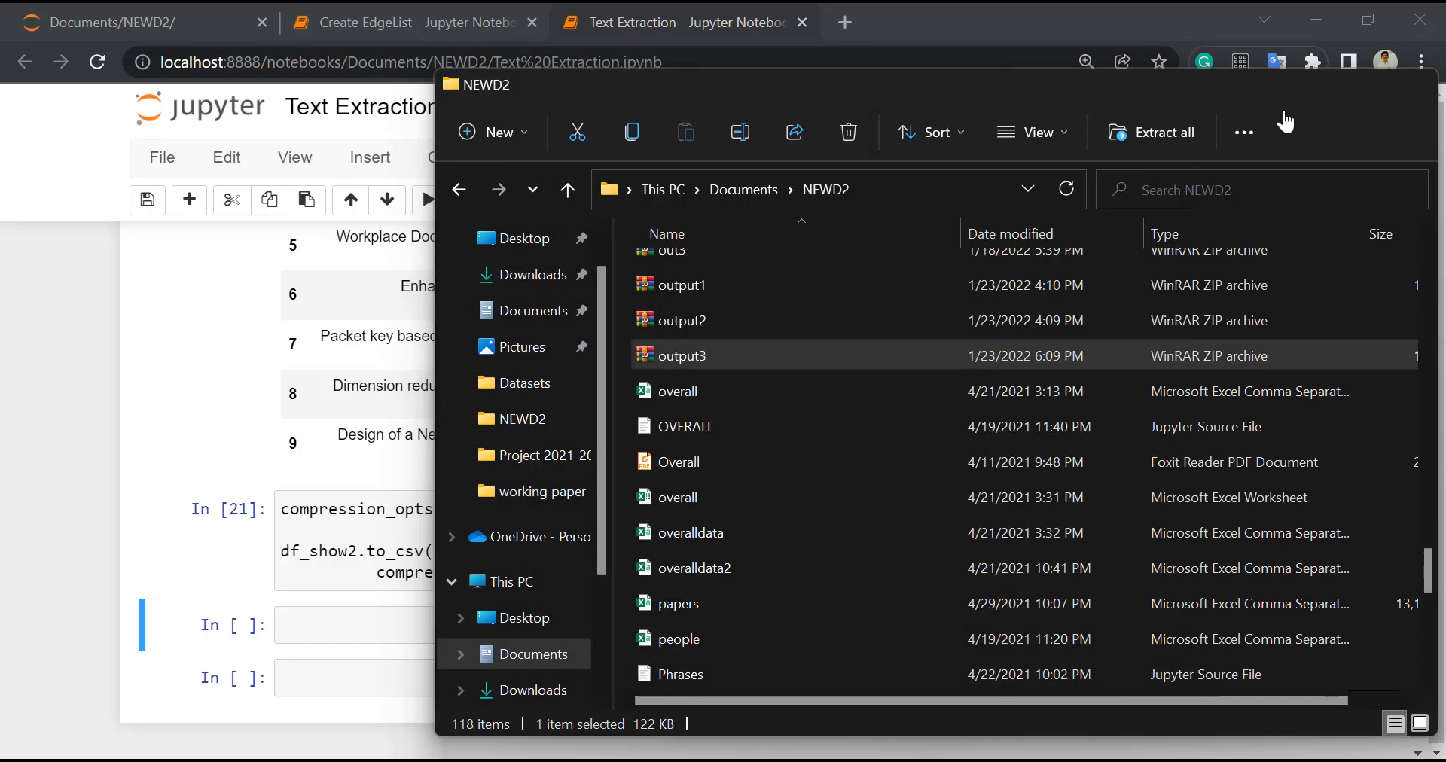
pyautogui.click(1080, 315)
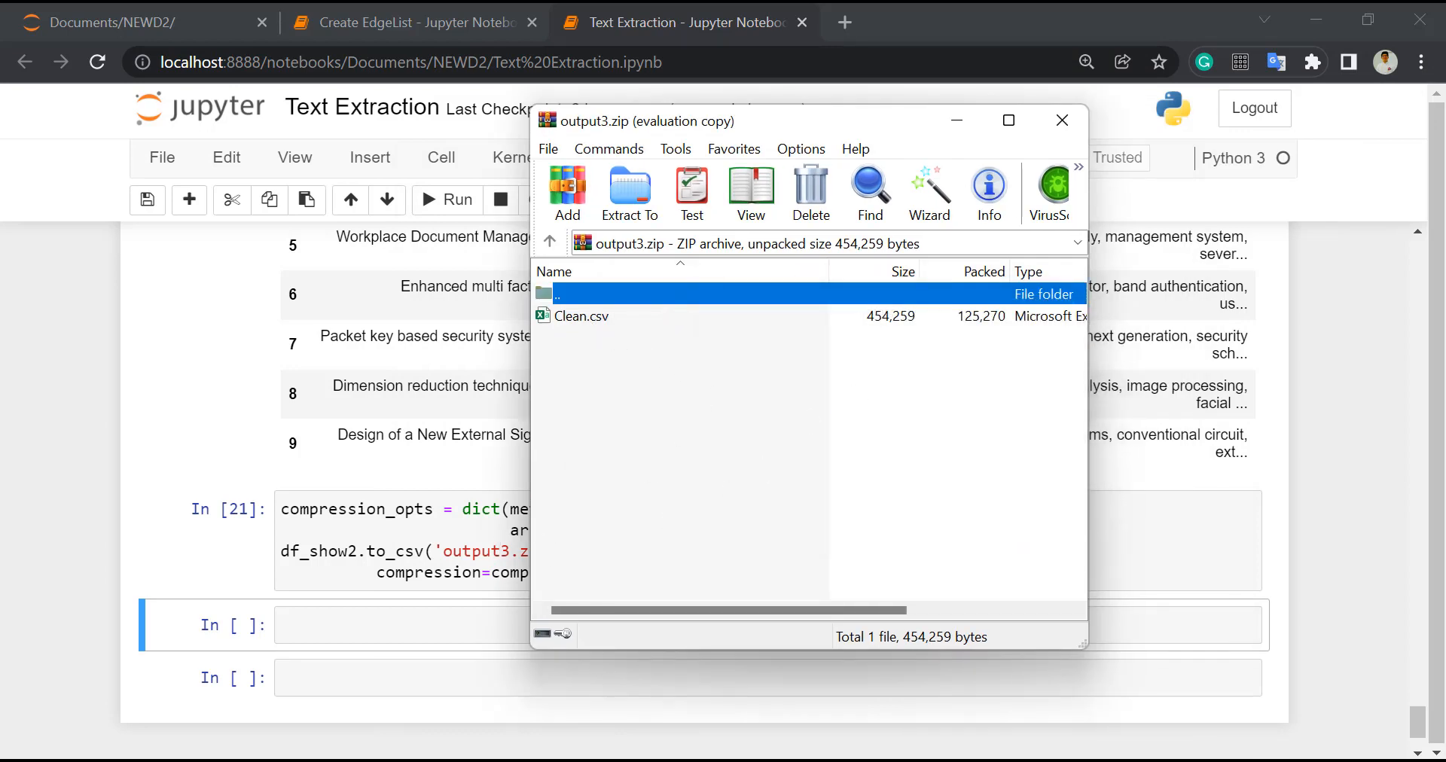
# Step: Extract Clean.csv from the output3 archive into the NEWD2 folder and close the archive
pyautogui.click(587, 760)
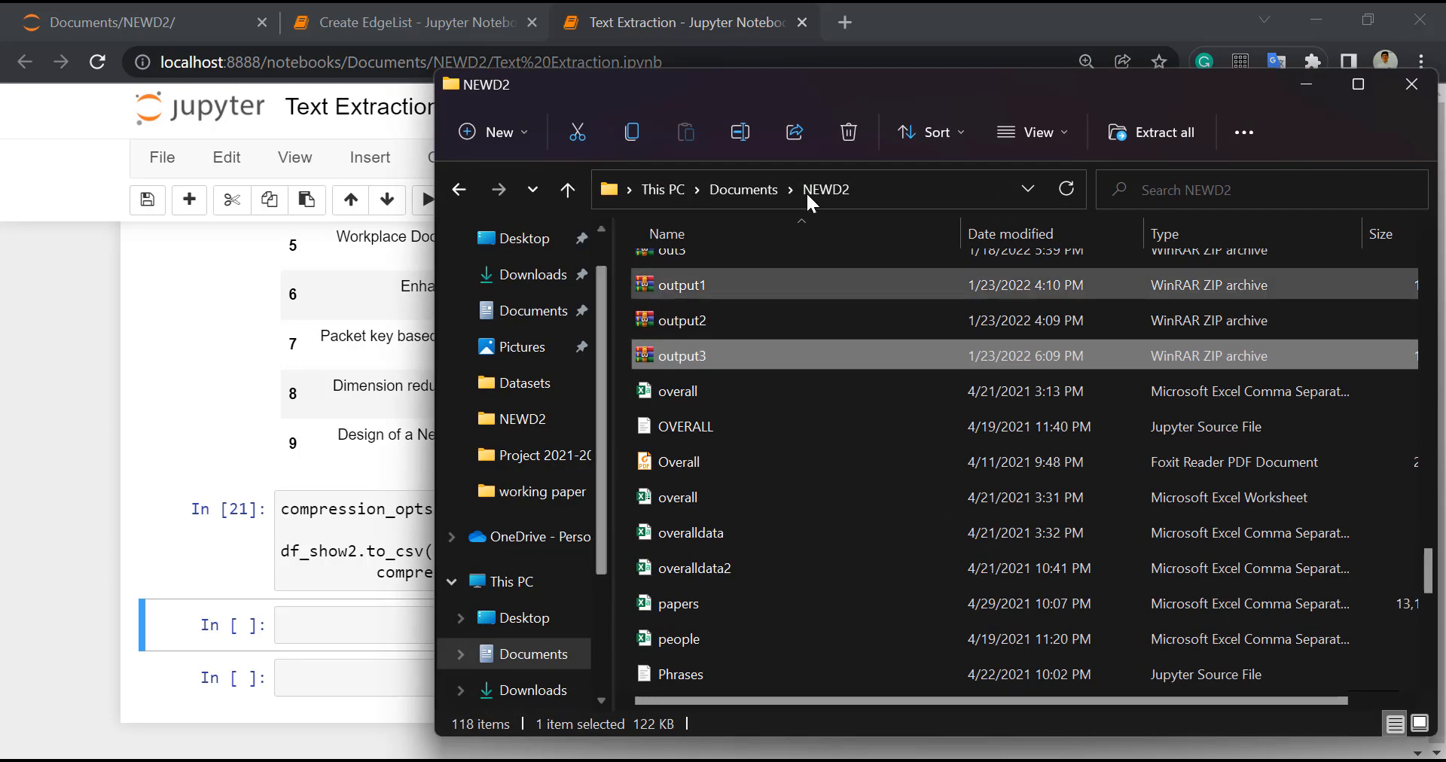
pyautogui.moveTo(757, 85); pyautogui.dragTo(1077, 155)
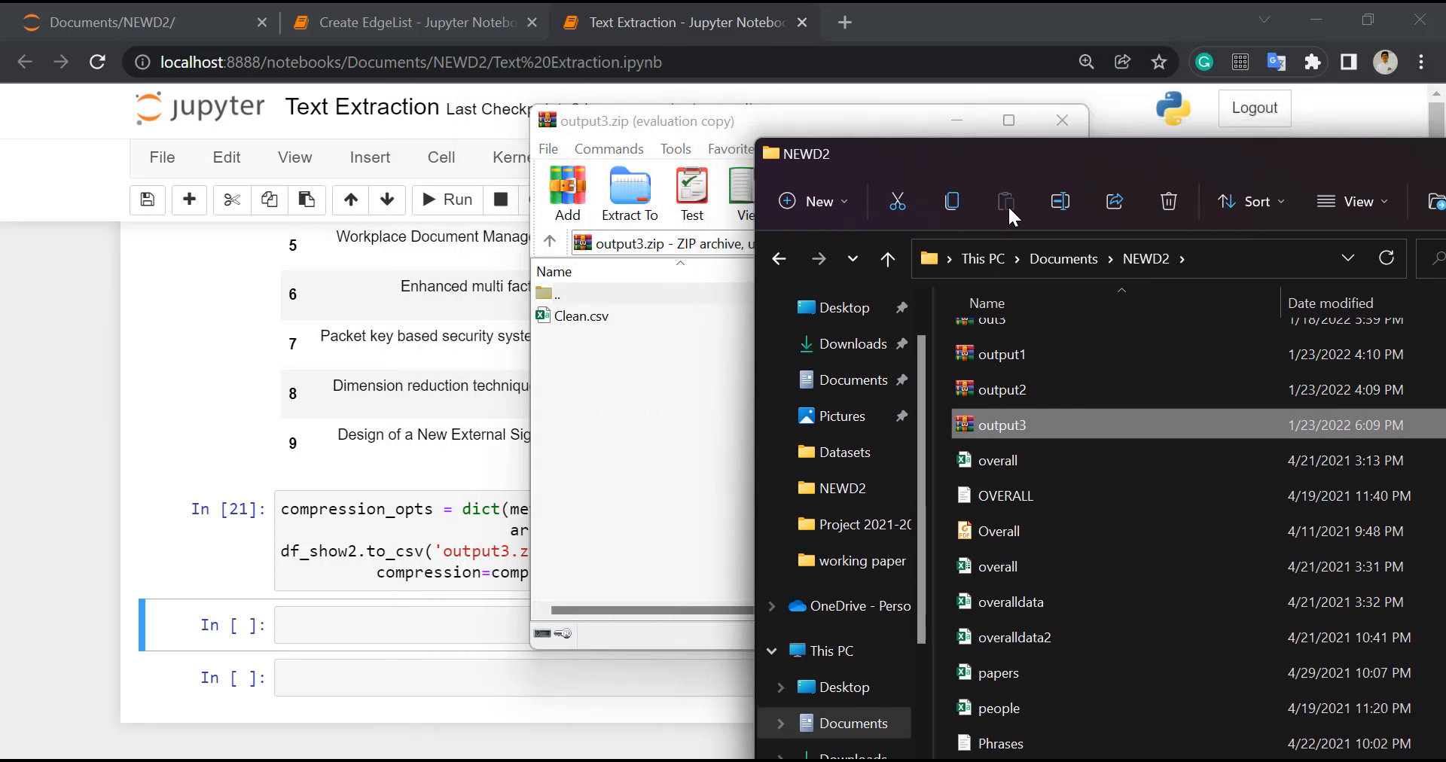
pyautogui.moveTo(576, 318); pyautogui.dragTo(1209, 662)
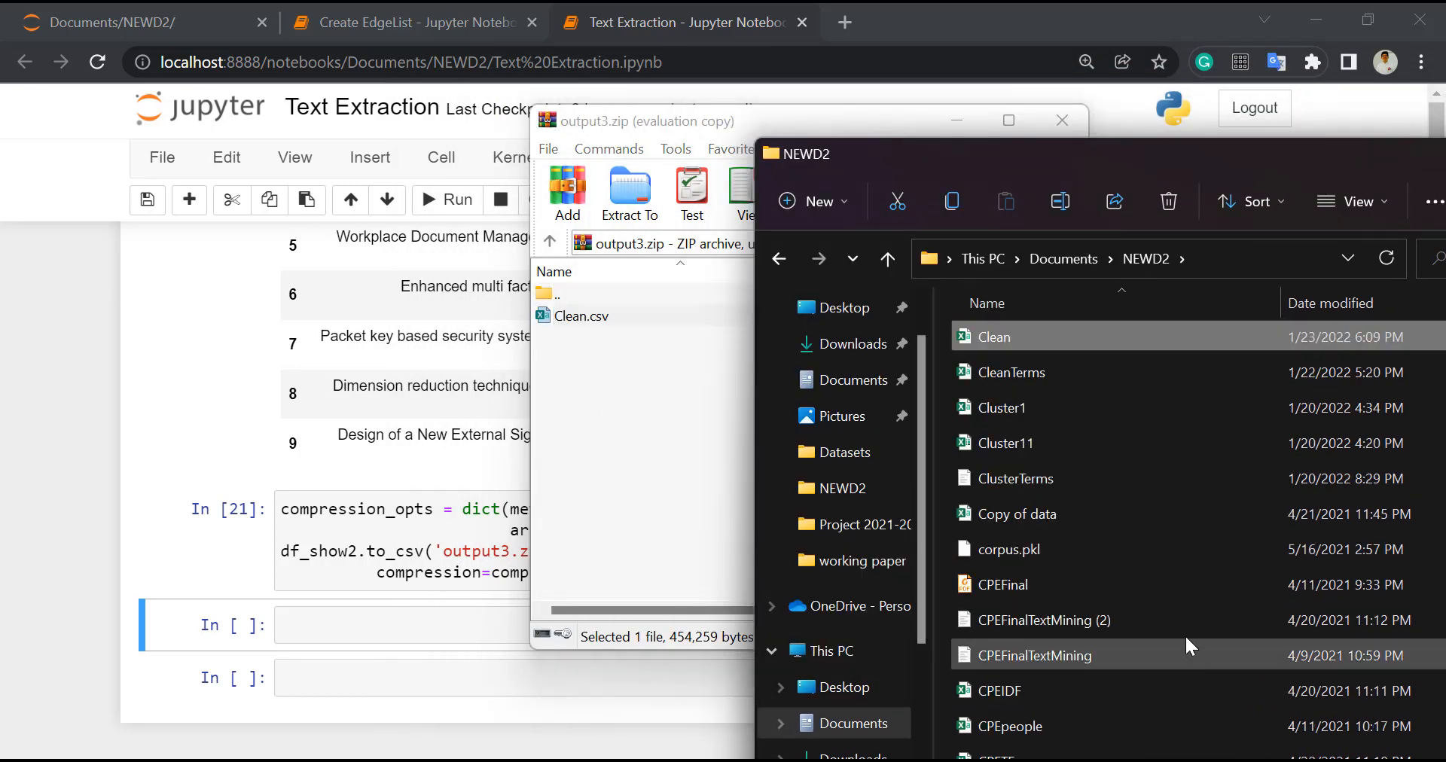
pyautogui.click(1053, 121)
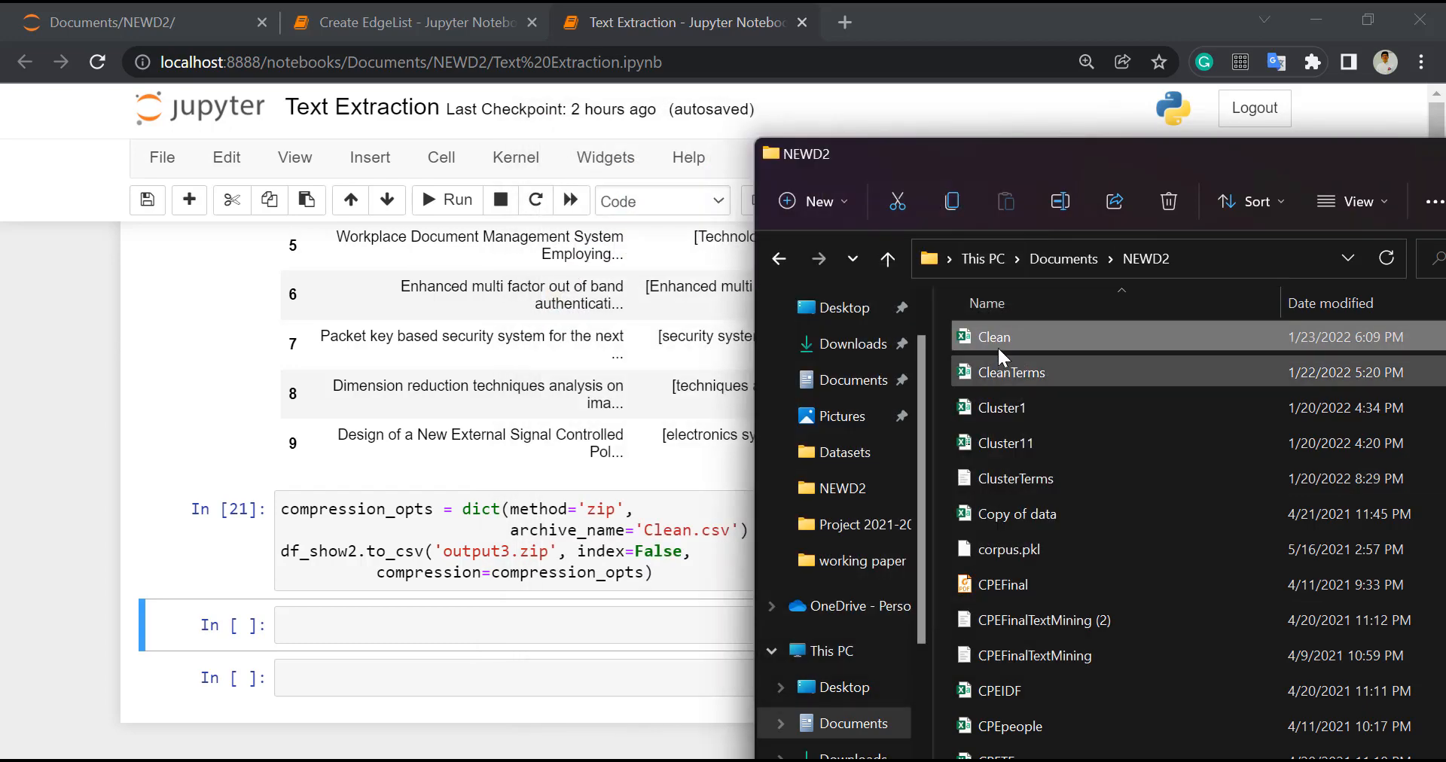
# Step: Open the extracted Clean file in Excel and delete the Title and Output columns
pyautogui.doubleClick(999, 348)
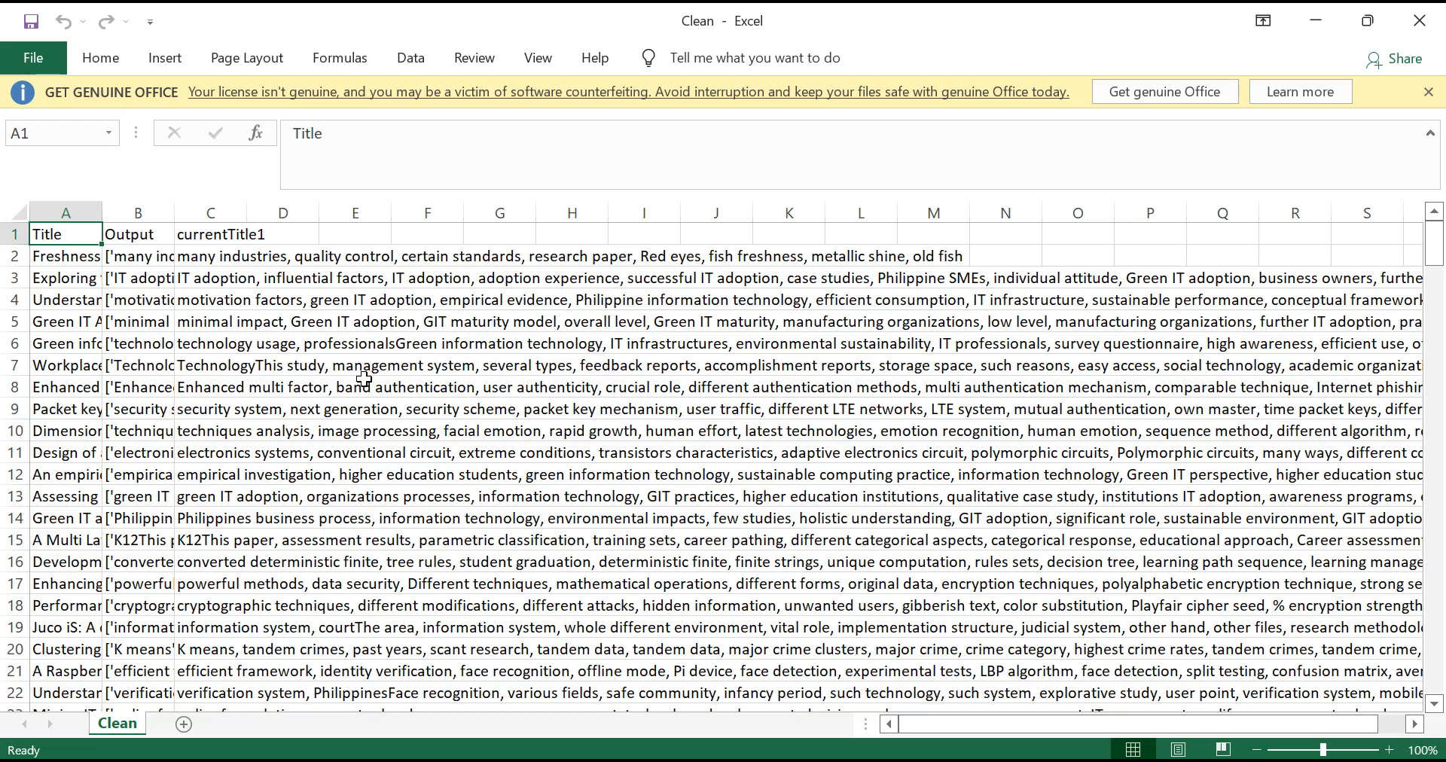
pyautogui.click(64, 213)
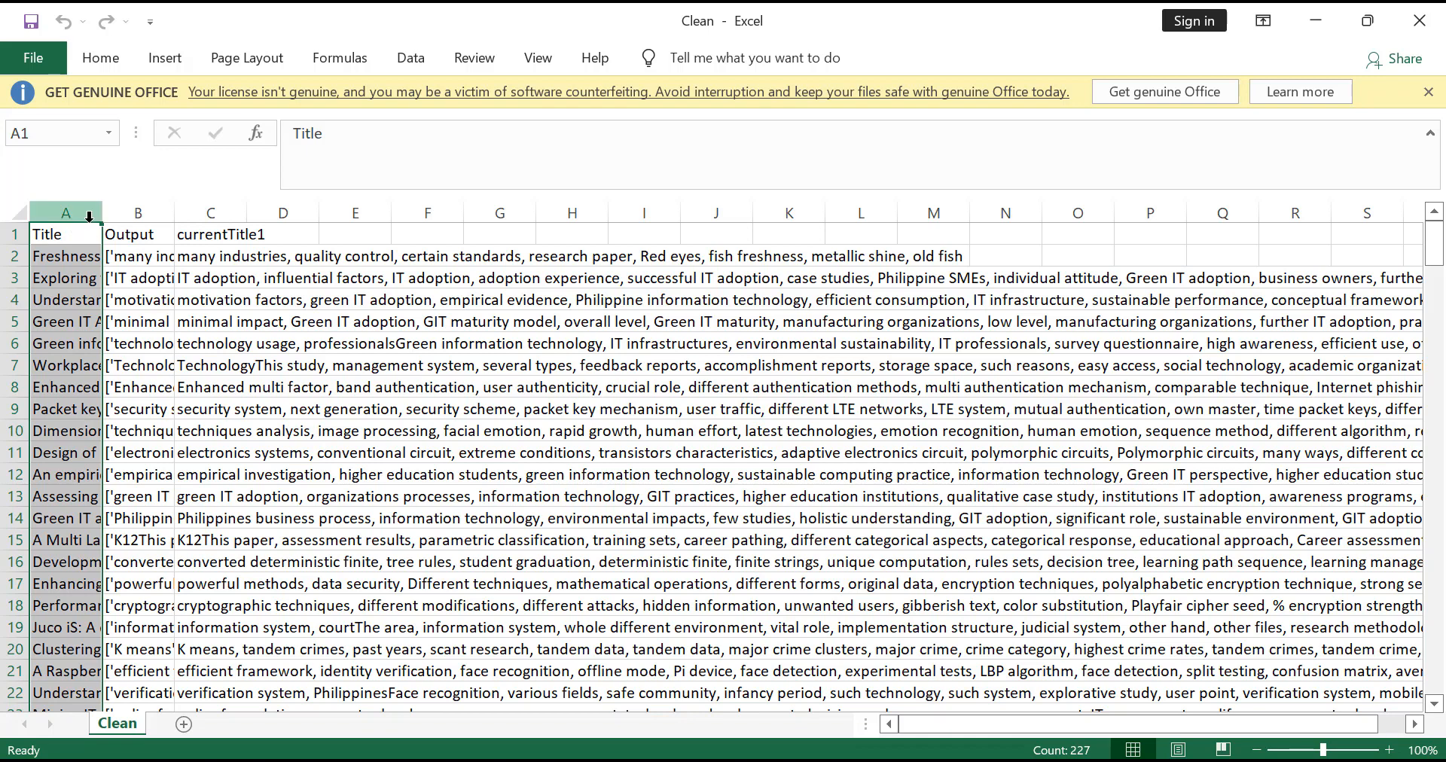
pyautogui.click(118, 215)
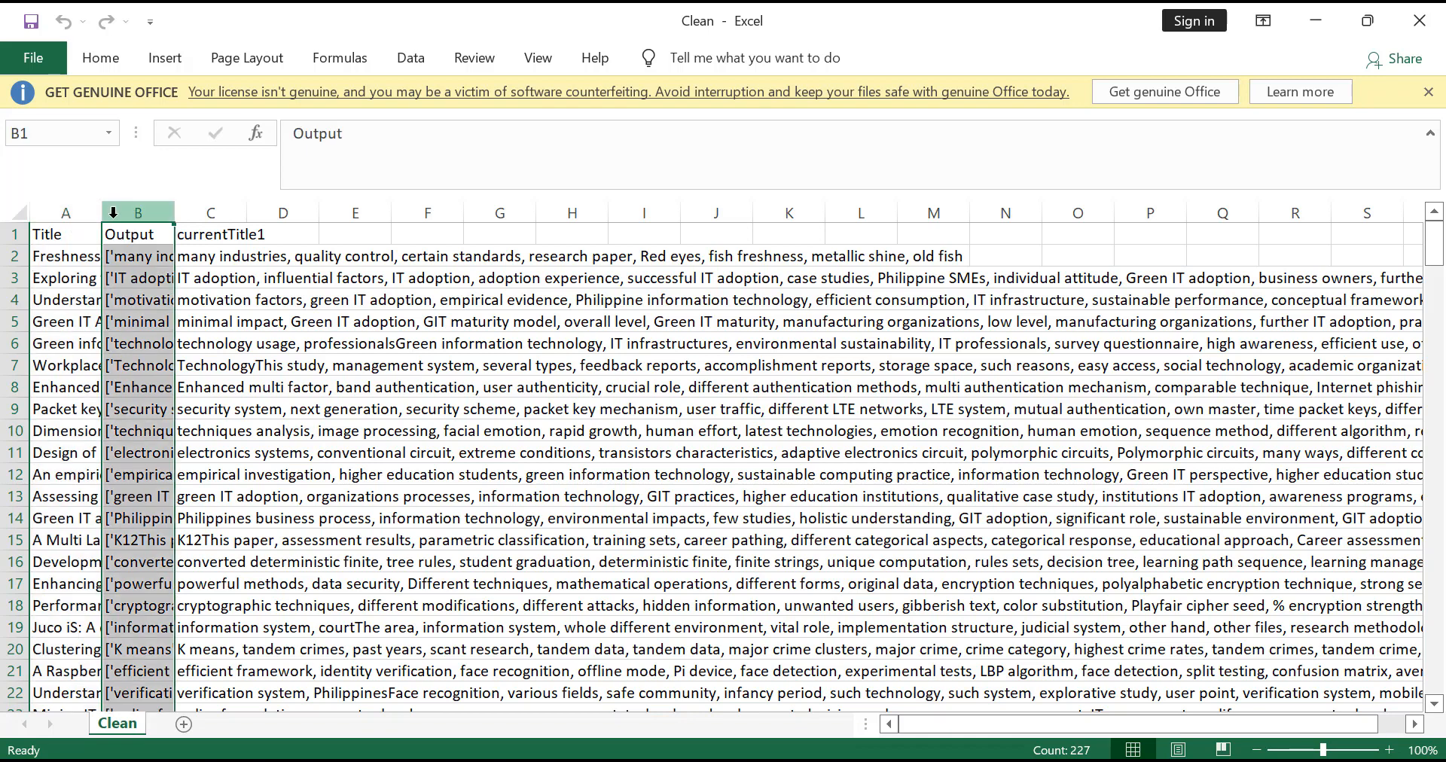
pyautogui.moveTo(87, 210); pyautogui.dragTo(131, 212)
pyautogui.rightClick(133, 214)
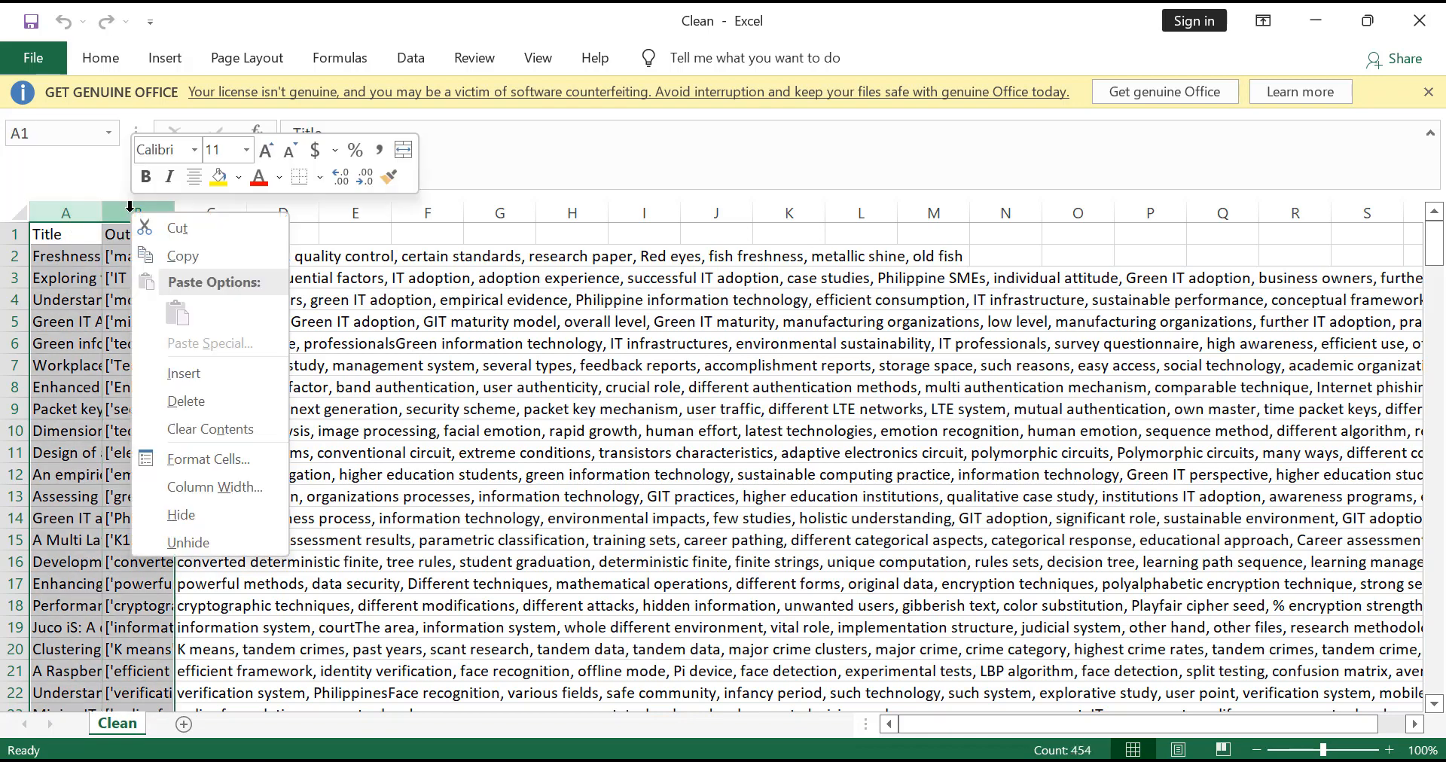
pyautogui.click(186, 400)
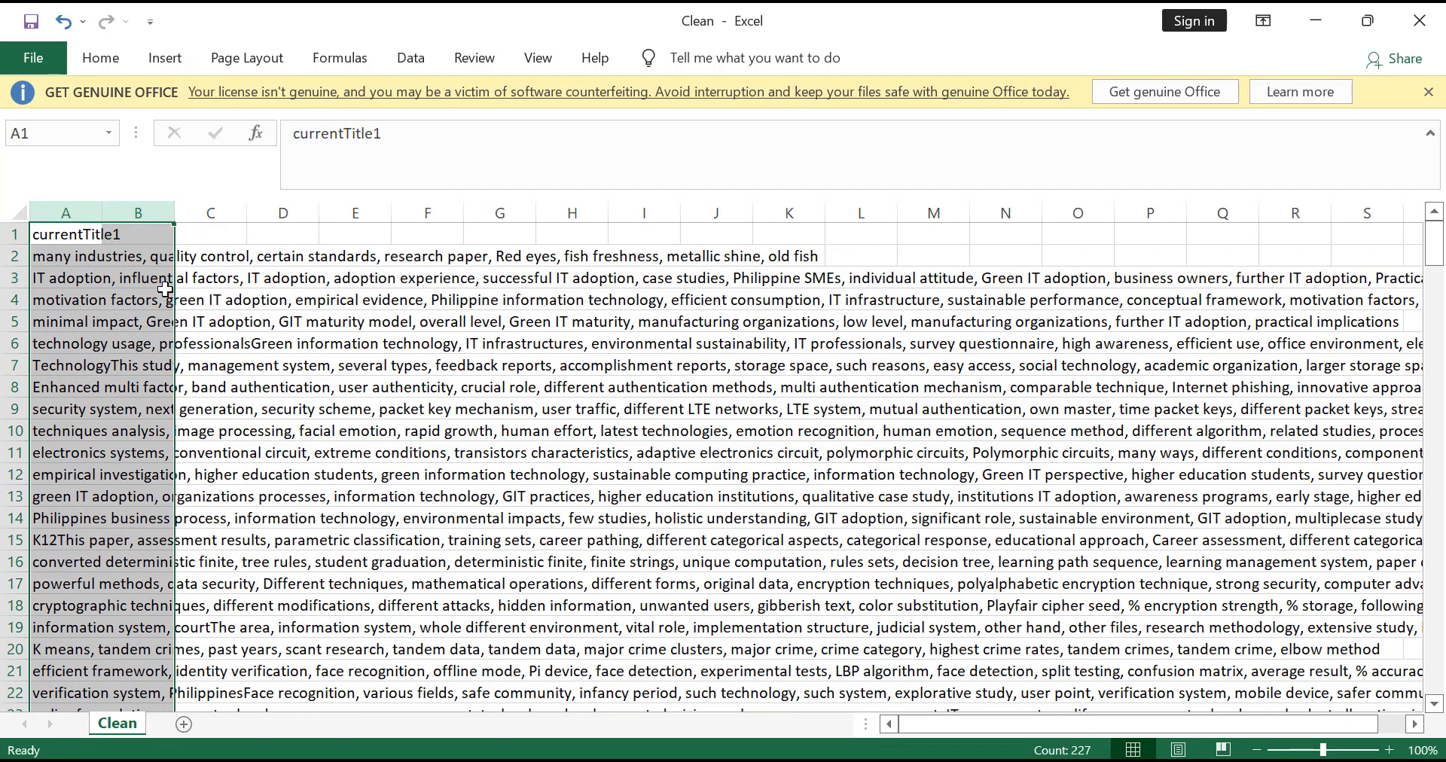
# Step: Rename the currentTitle1 header in cell A1 to Terms and save the file
pyautogui.click(143, 258)
pyautogui.click(84, 235)
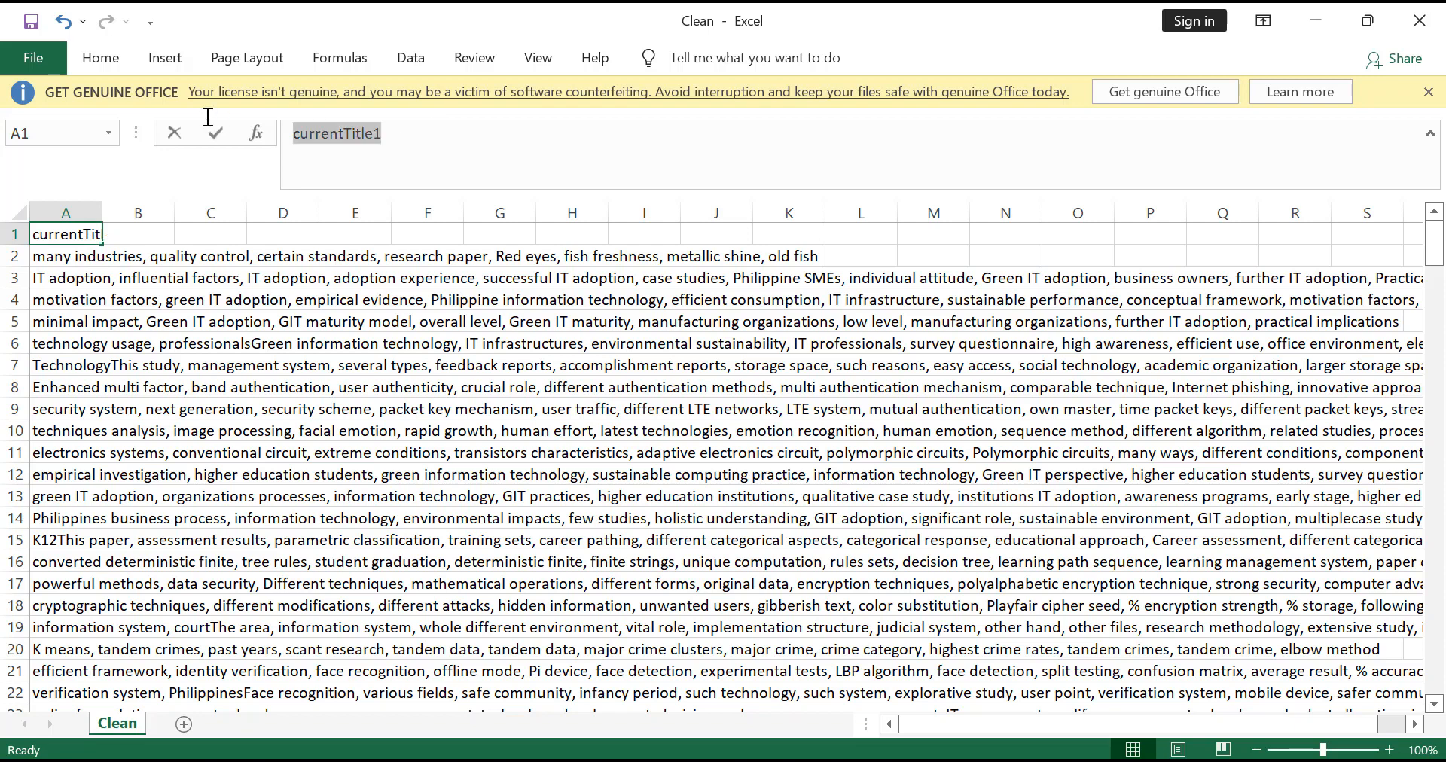
pyautogui.moveTo(433, 125); pyautogui.dragTo(208, 117)
pyautogui.write('Terms')
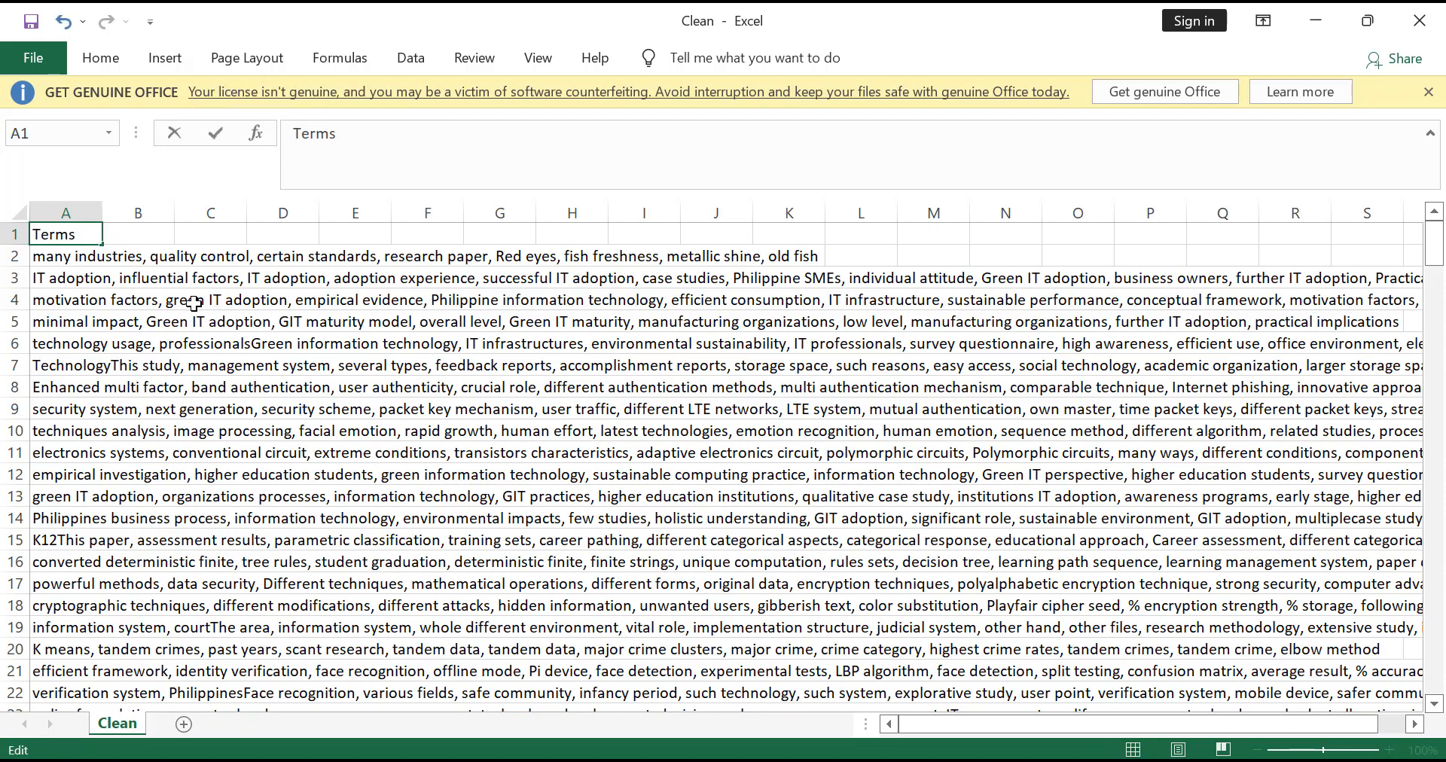
pyautogui.click(66, 296)
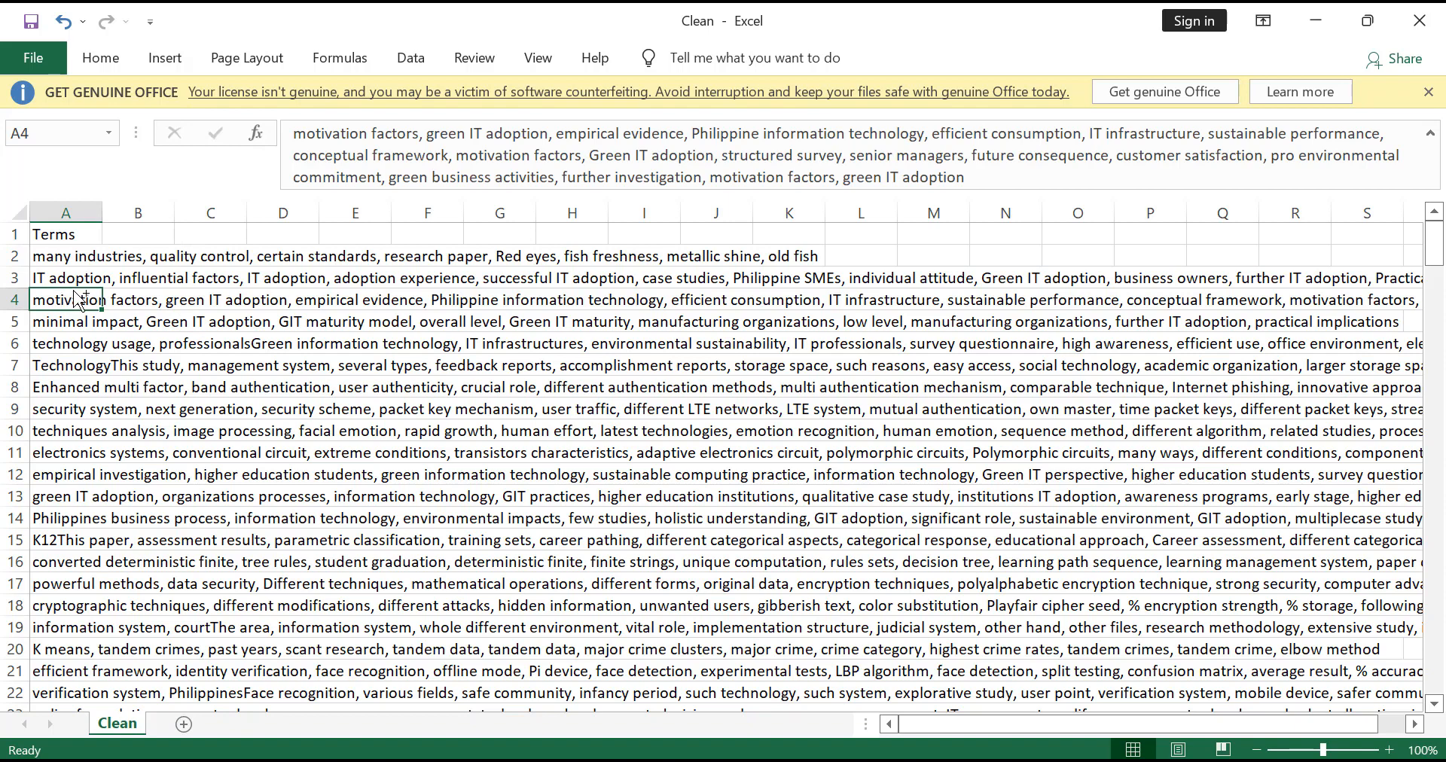
pyautogui.hotkey('ctrl', 's')
pyautogui.click(658, 452)
# Step: Highlight the comma-separated terms in cell A2 to examine the full list
pyautogui.click(61, 259)
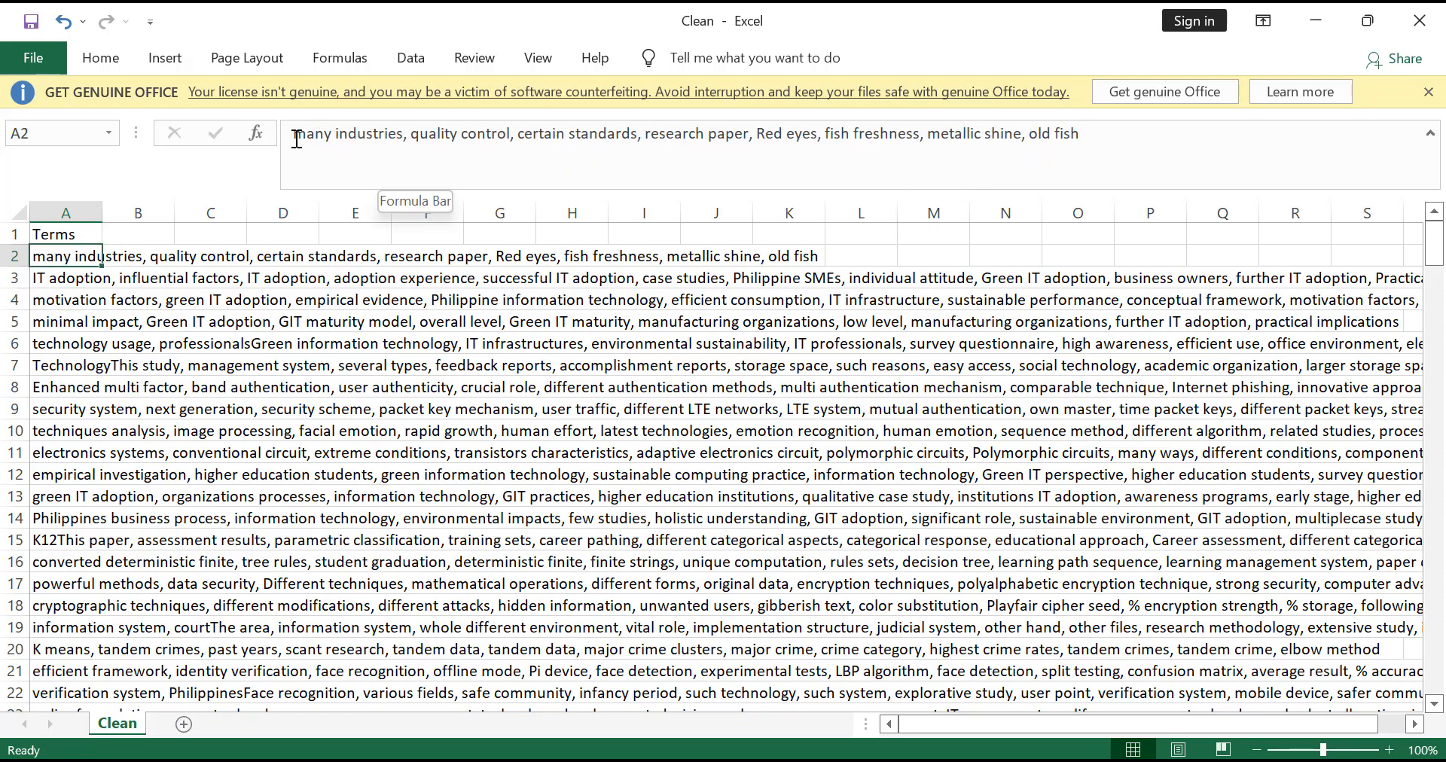
pyautogui.moveTo(296, 140); pyautogui.dragTo(1089, 128)
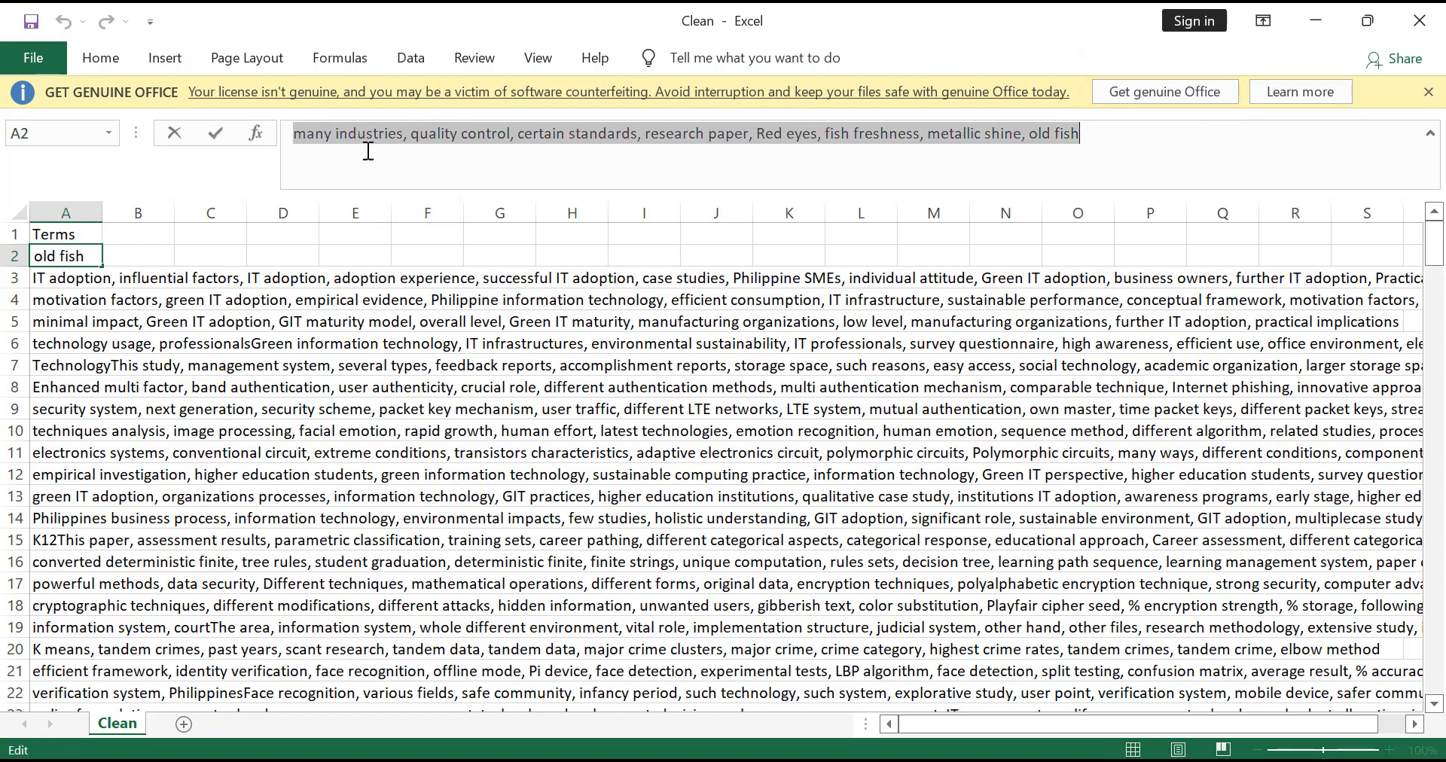
pyautogui.click(368, 151)
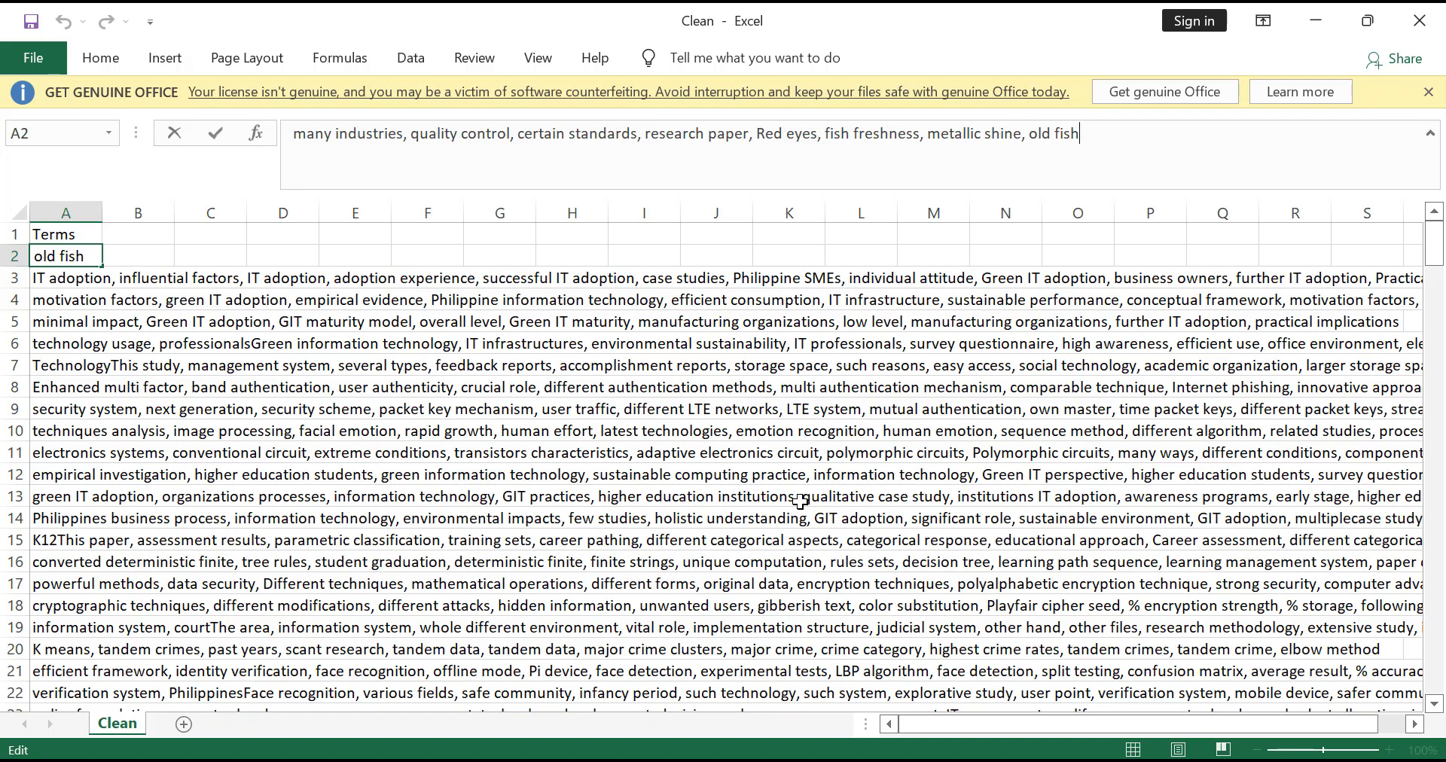
# Step: Search for Paint and open it with a blank canvas
pyautogui.press('super')
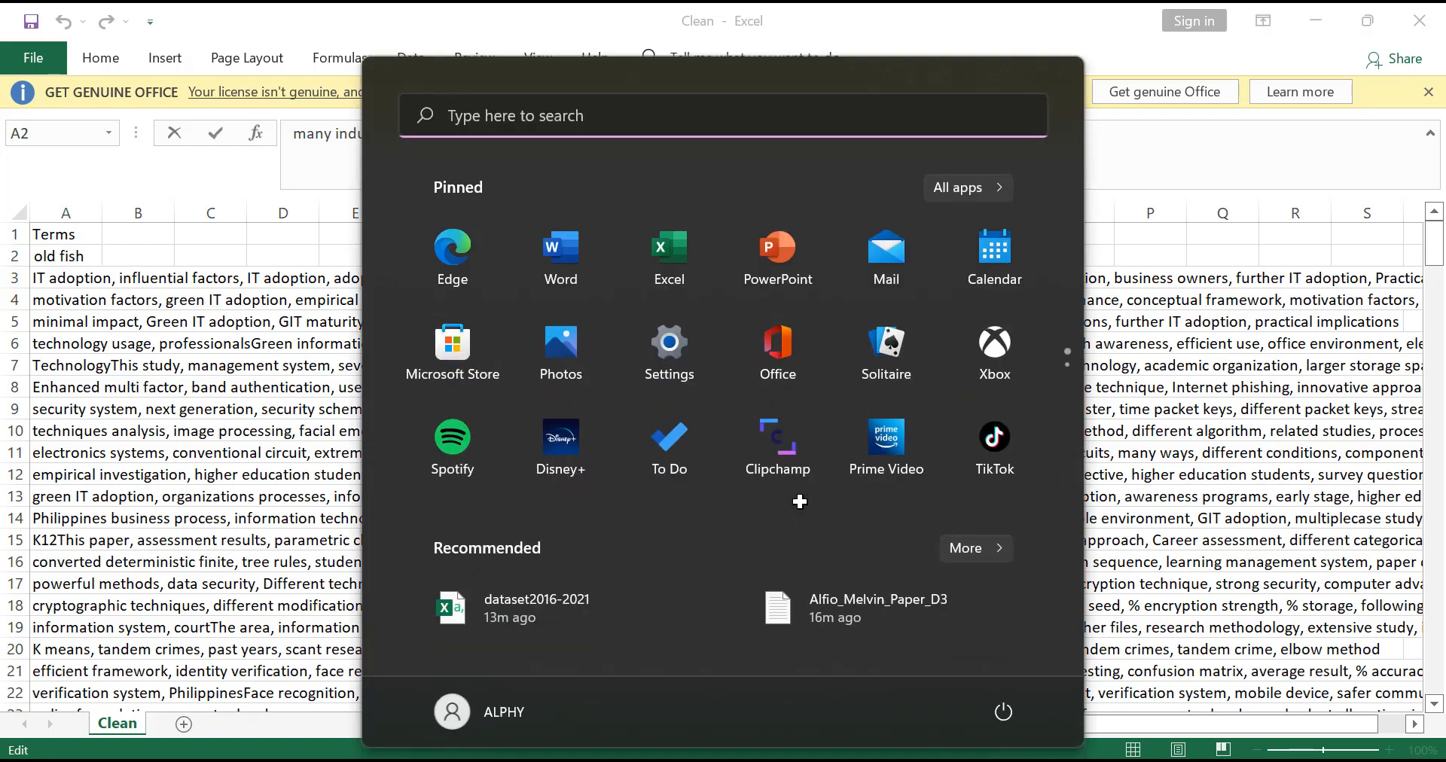
pyautogui.write('o')
pyautogui.press('BackSpace')
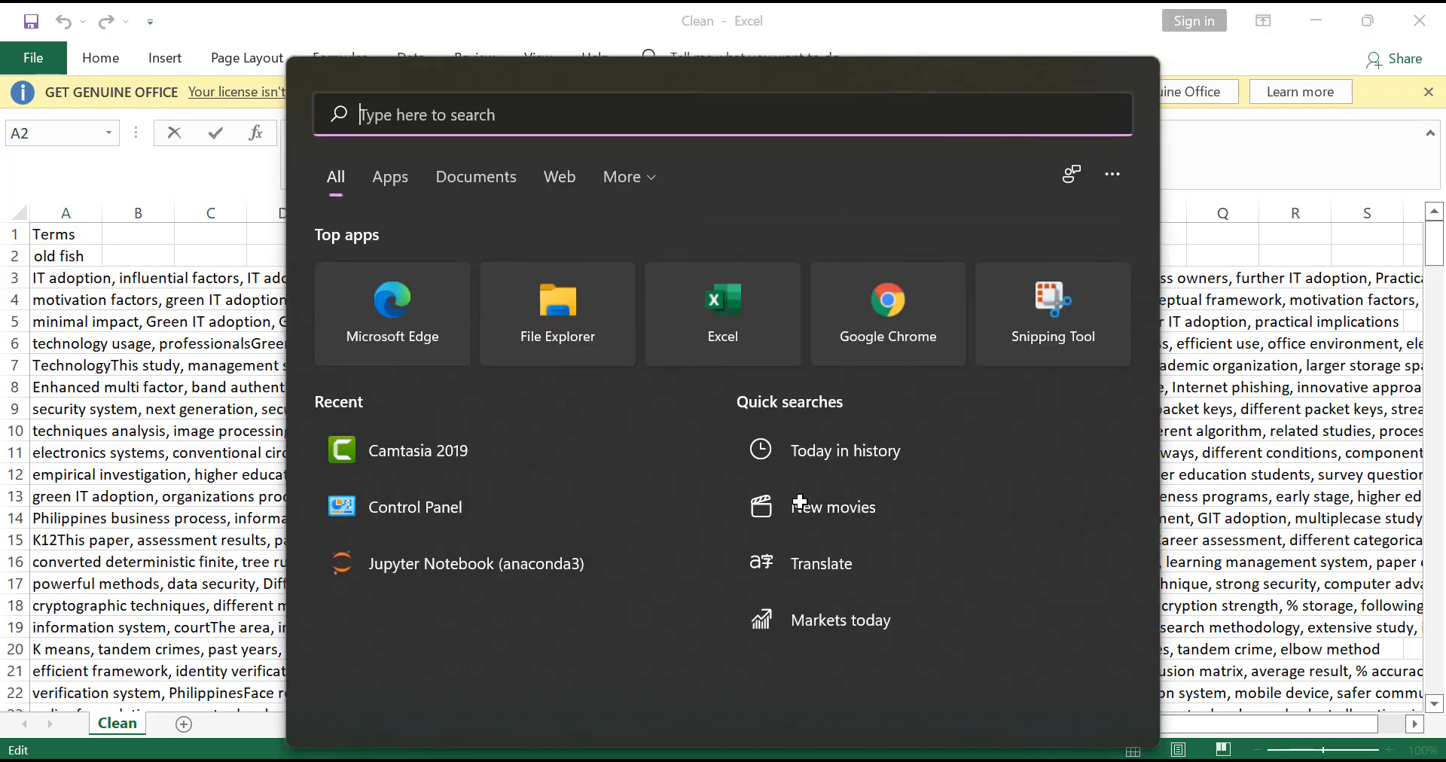
pyautogui.write('paint')
pyautogui.press('Escape')
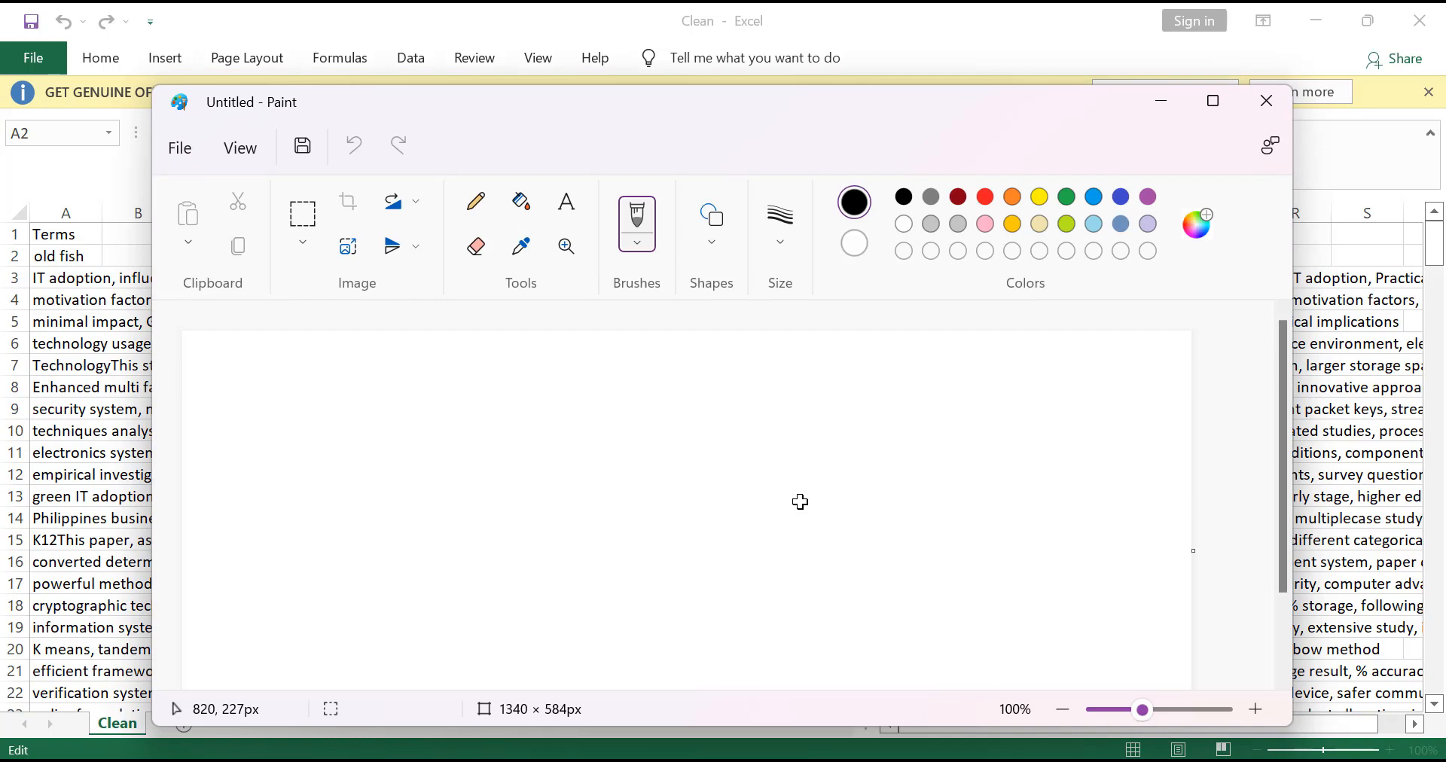
# Step: Draw five separate freehand circles as network nodes, arranged in a ring on the canvas
pyautogui.moveTo(462, 407)
pyautogui.mouseDown()
pyautogui.moveTo(489, 433)
pyautogui.moveTo(459, 405)
pyautogui.mouseUp()
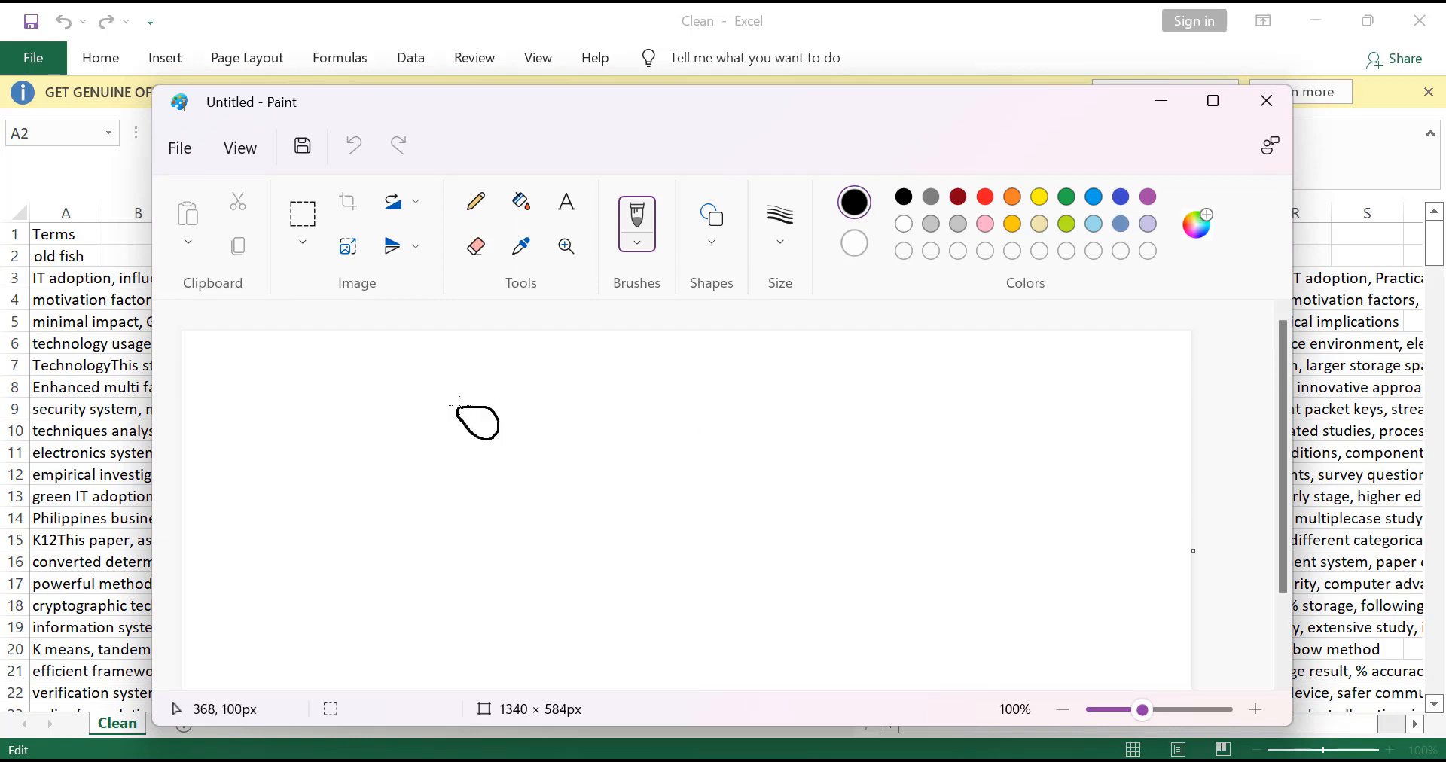
pyautogui.moveTo(603, 414)
pyautogui.mouseDown()
pyautogui.moveTo(595, 435)
pyautogui.moveTo(606, 416)
pyautogui.mouseUp()
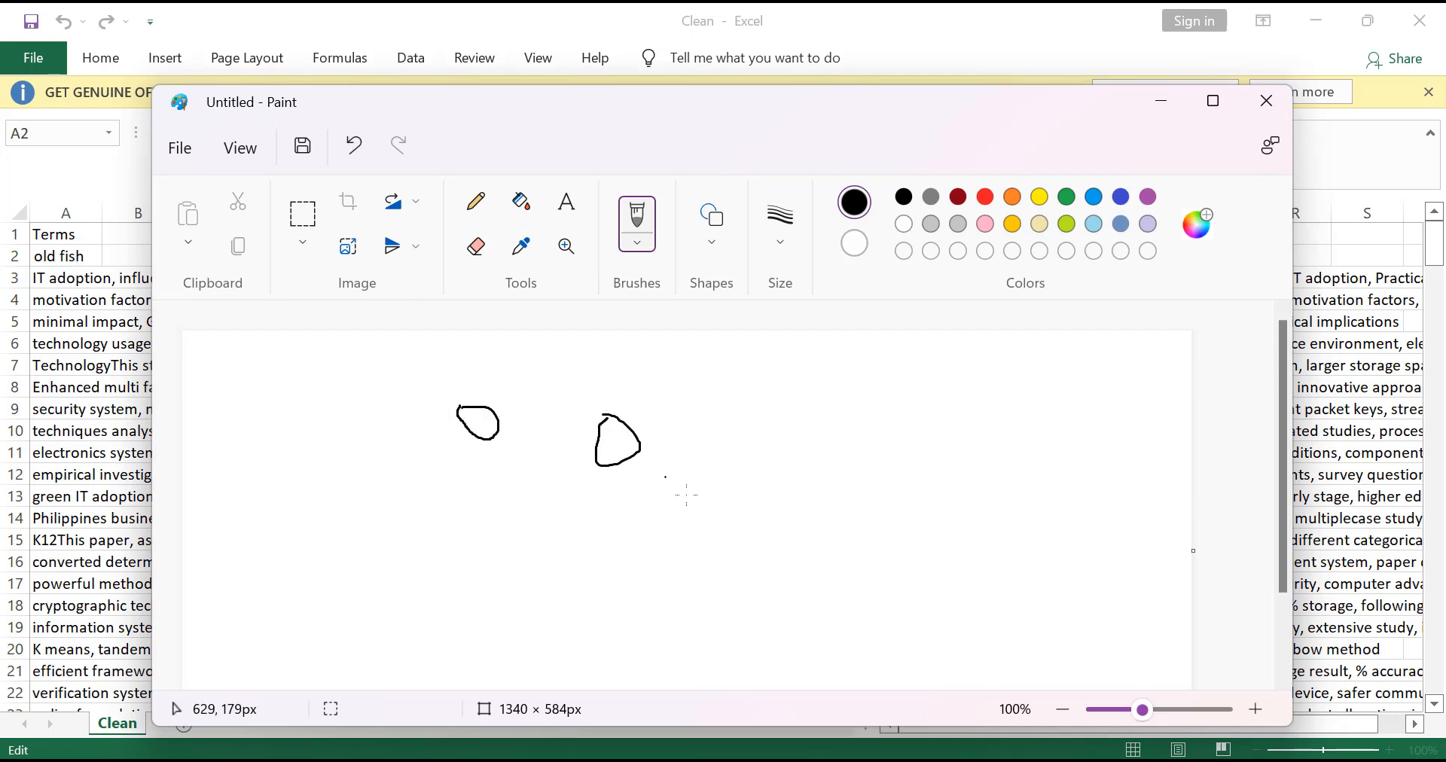
pyautogui.moveTo(714, 497)
pyautogui.mouseDown()
pyautogui.moveTo(747, 532)
pyautogui.moveTo(717, 495)
pyautogui.mouseUp()
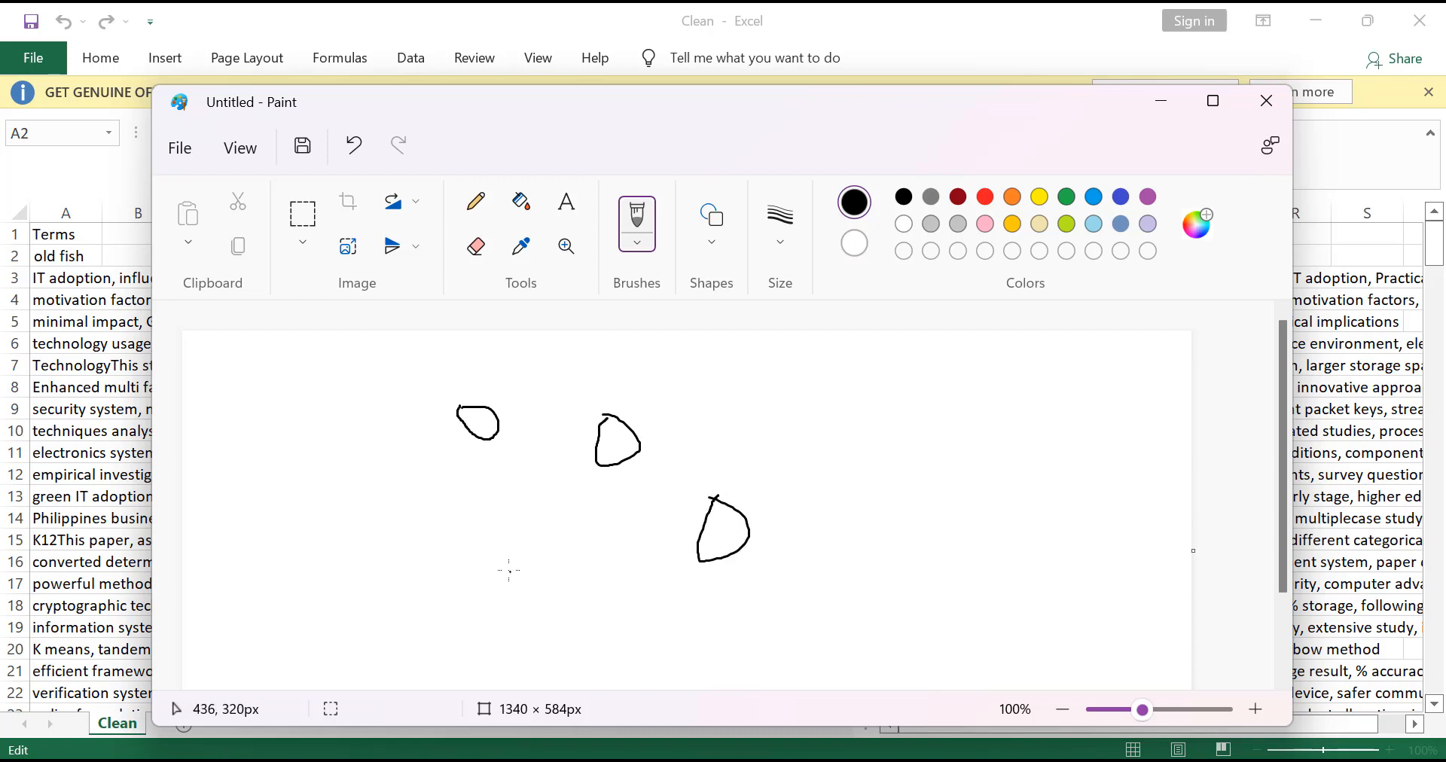
pyautogui.moveTo(504, 561)
pyautogui.mouseDown()
pyautogui.moveTo(542, 562)
pyautogui.moveTo(494, 560)
pyautogui.moveTo(506, 561)
pyautogui.mouseUp()
pyautogui.moveTo(411, 478)
pyautogui.mouseDown()
pyautogui.moveTo(436, 505)
pyautogui.moveTo(393, 500)
pyautogui.moveTo(412, 477)
pyautogui.mouseUp()
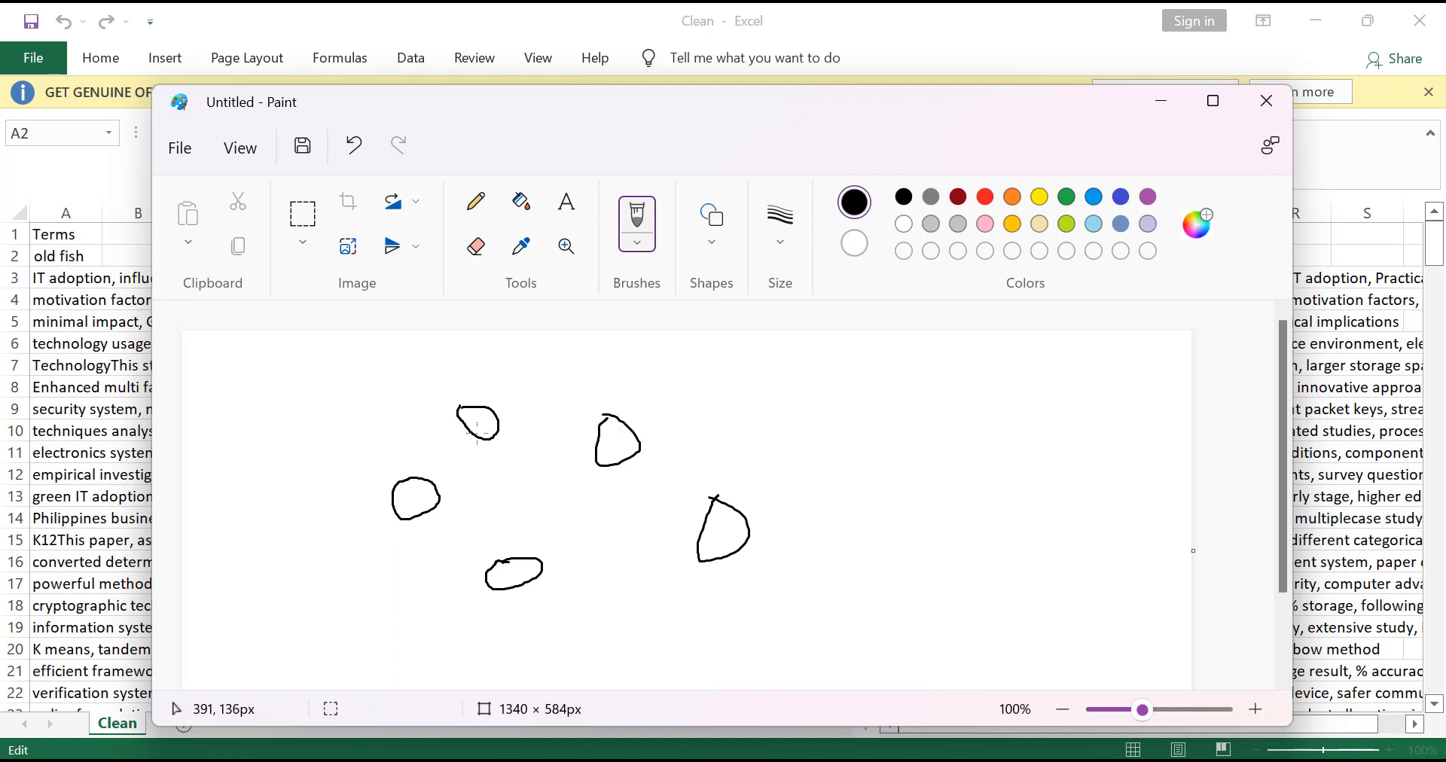
# Step: Connect every pair of the five nodes with freehand lines and minimize Paint to return to Excel
pyautogui.moveTo(430, 479); pyautogui.dragTo(482, 553)
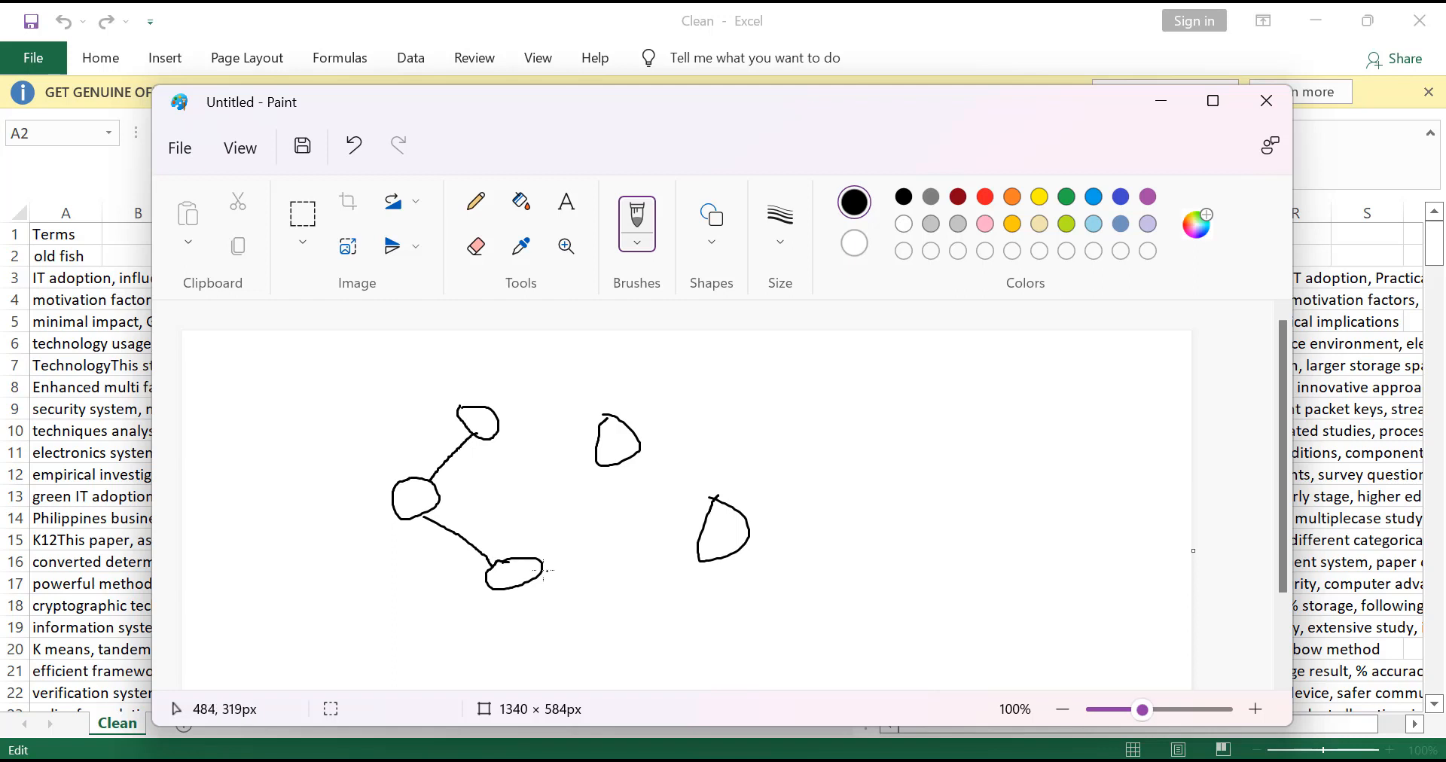
pyautogui.moveTo(544, 570); pyautogui.dragTo(709, 560)
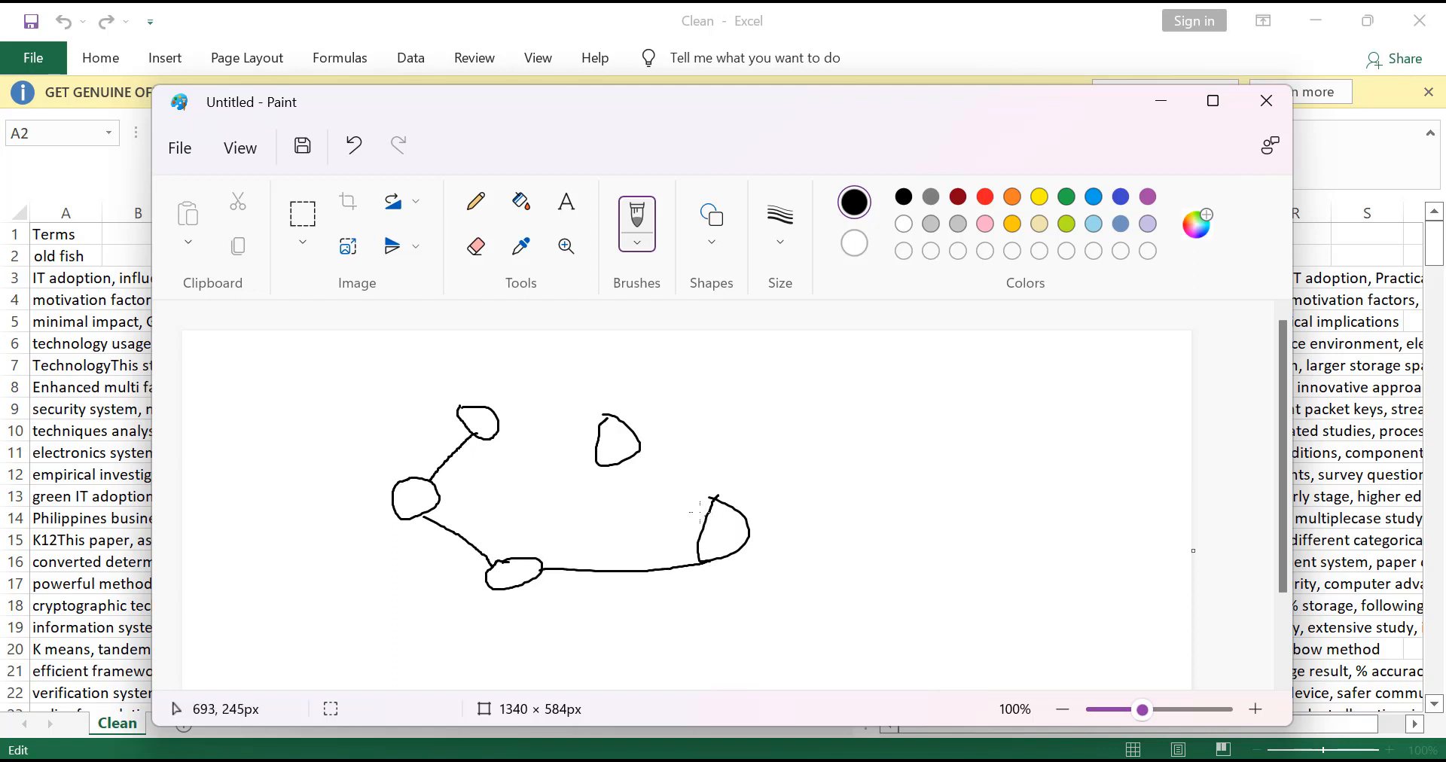
pyautogui.moveTo(702, 513); pyautogui.dragTo(625, 442)
pyautogui.moveTo(535, 418); pyautogui.dragTo(493, 418)
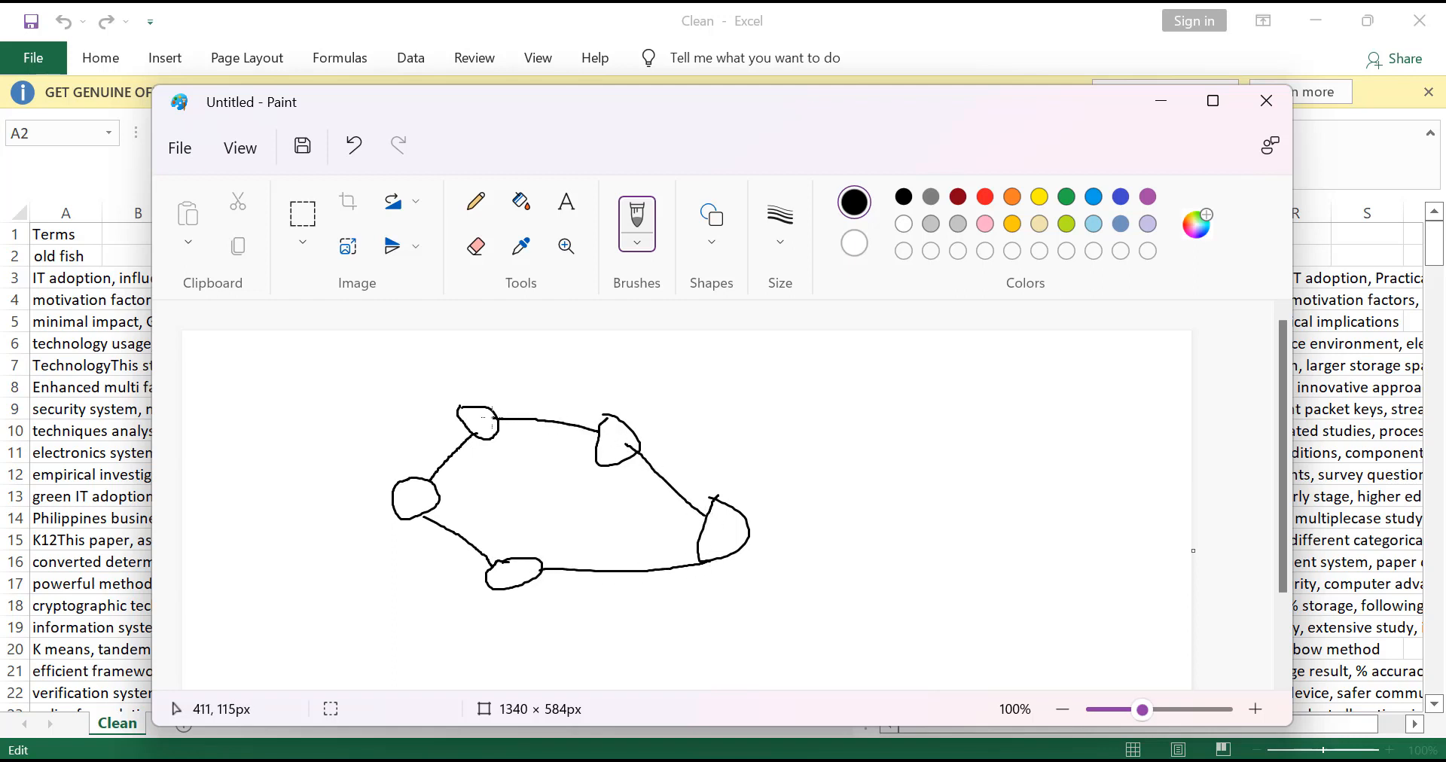
pyautogui.moveTo(438, 492)
pyautogui.mouseDown()
pyautogui.moveTo(560, 458)
pyautogui.moveTo(521, 561)
pyautogui.moveTo(492, 468)
pyautogui.moveTo(668, 526)
pyautogui.moveTo(635, 538)
pyautogui.moveTo(515, 525)
pyautogui.mouseUp()
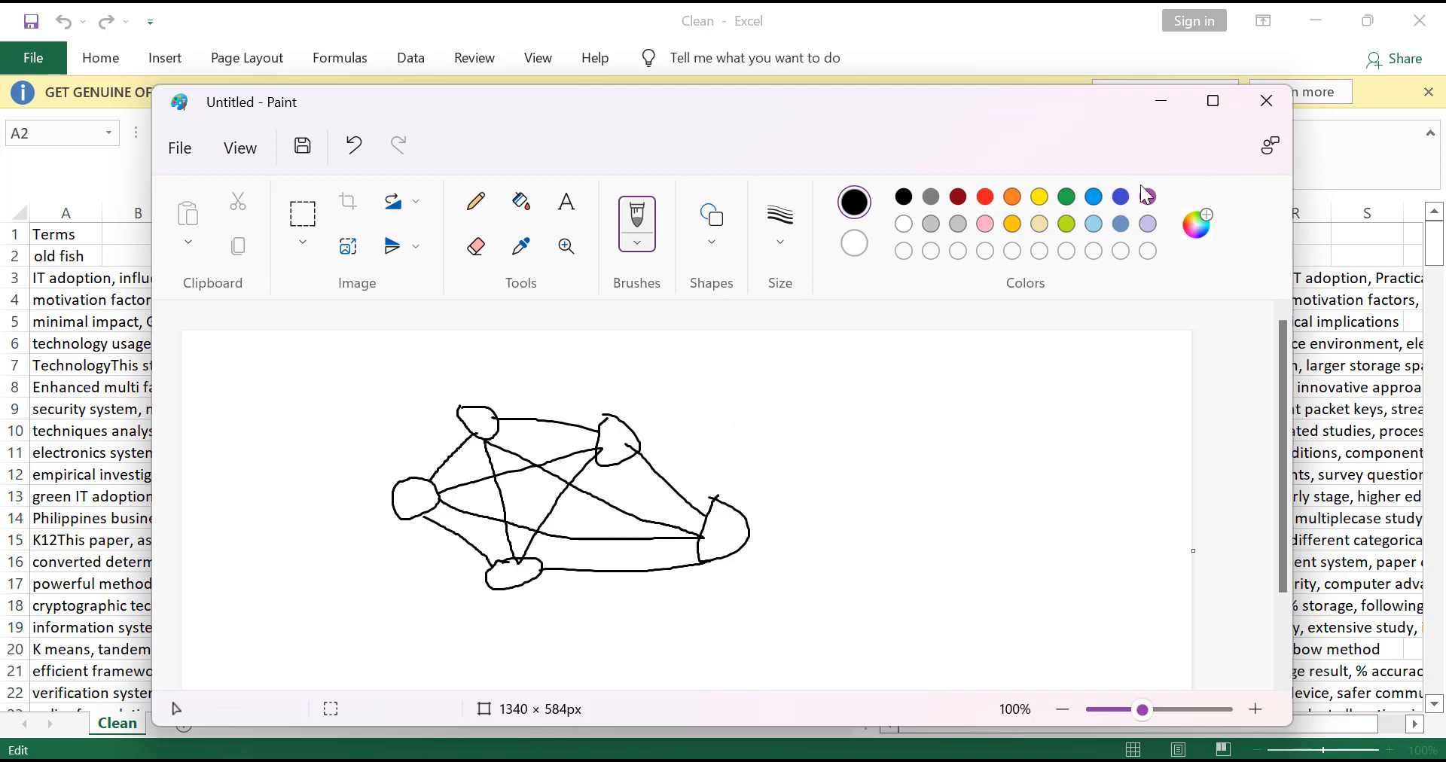
pyautogui.click(1160, 102)
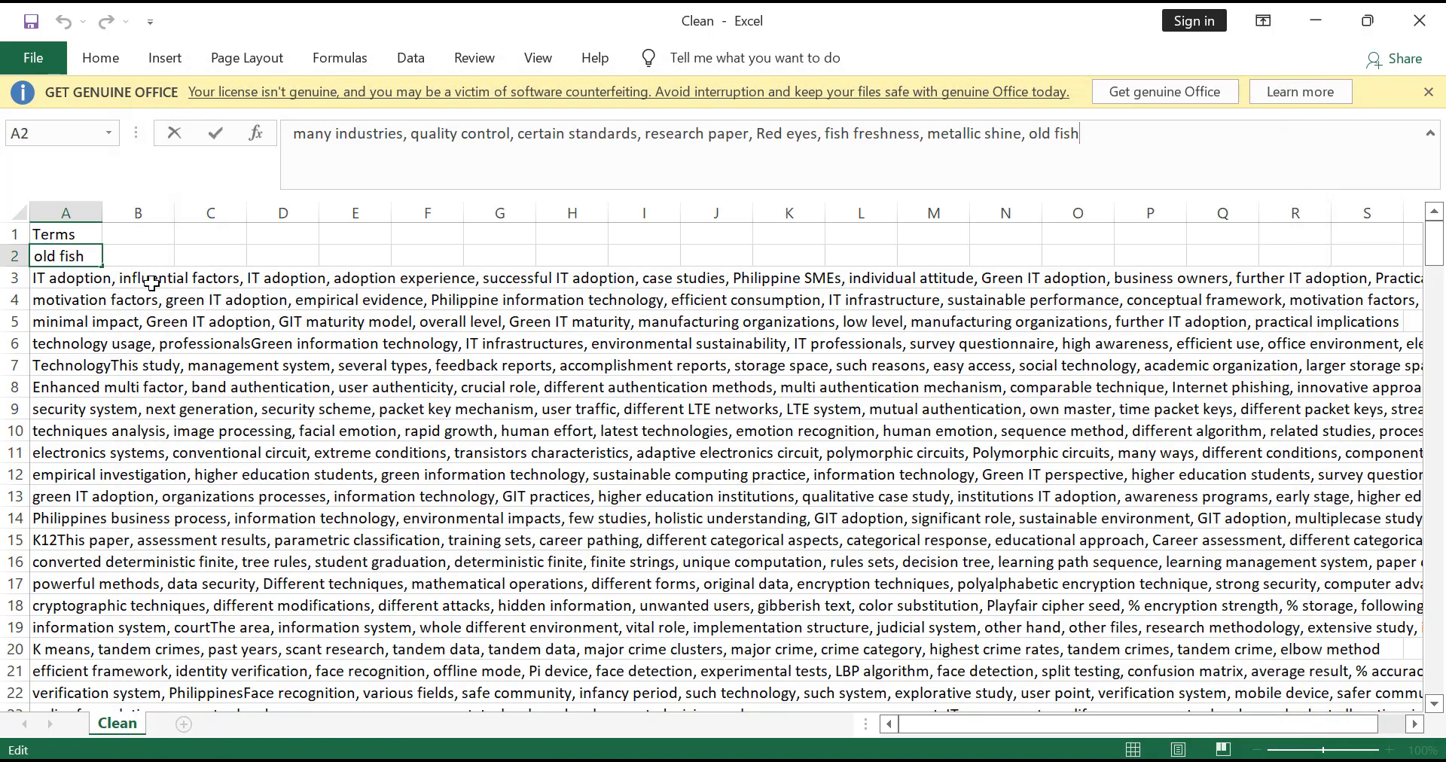
# Step: Leave cell A2's edit mode in the Clean workbook, reselect the cell, and switch to the Paint node drawing
pyautogui.click(40, 279)
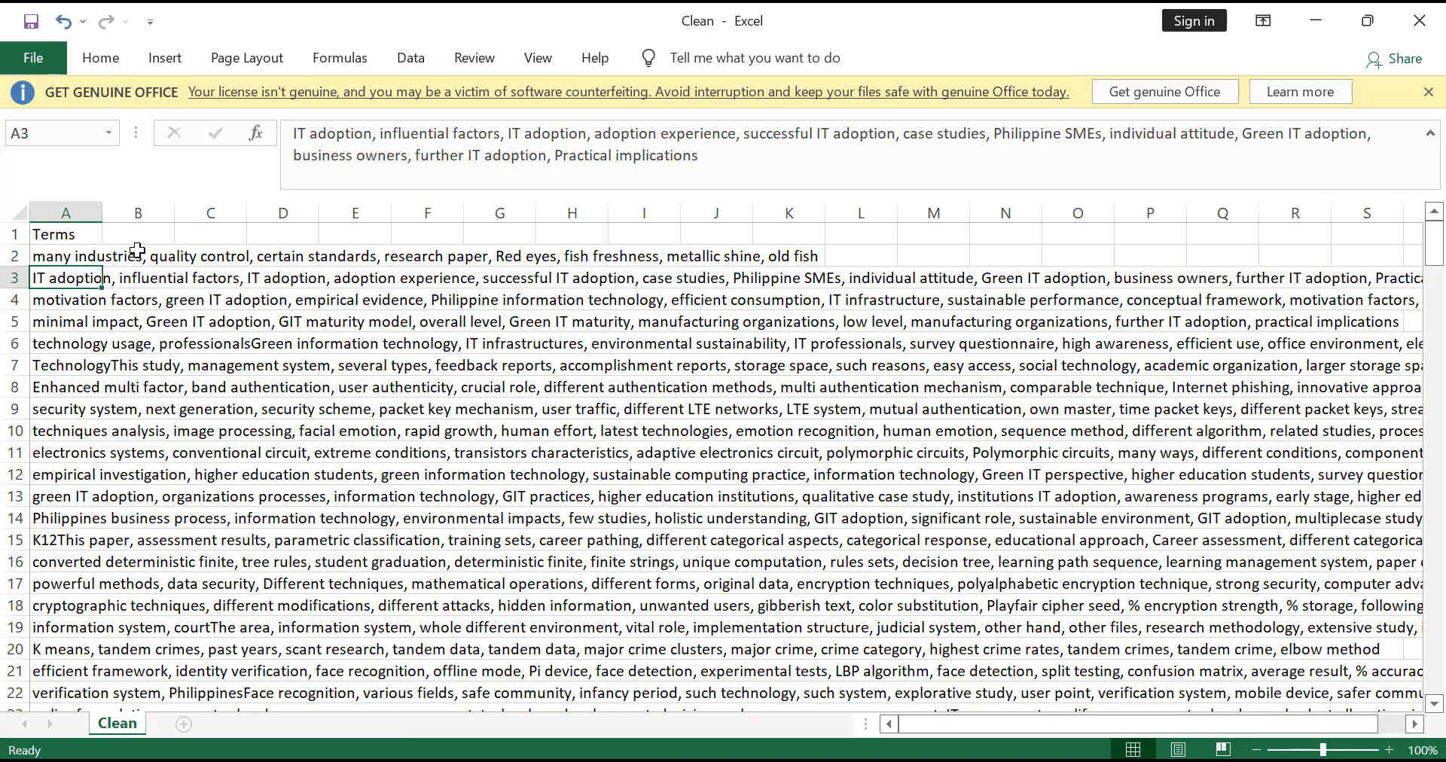
pyautogui.click(50, 261)
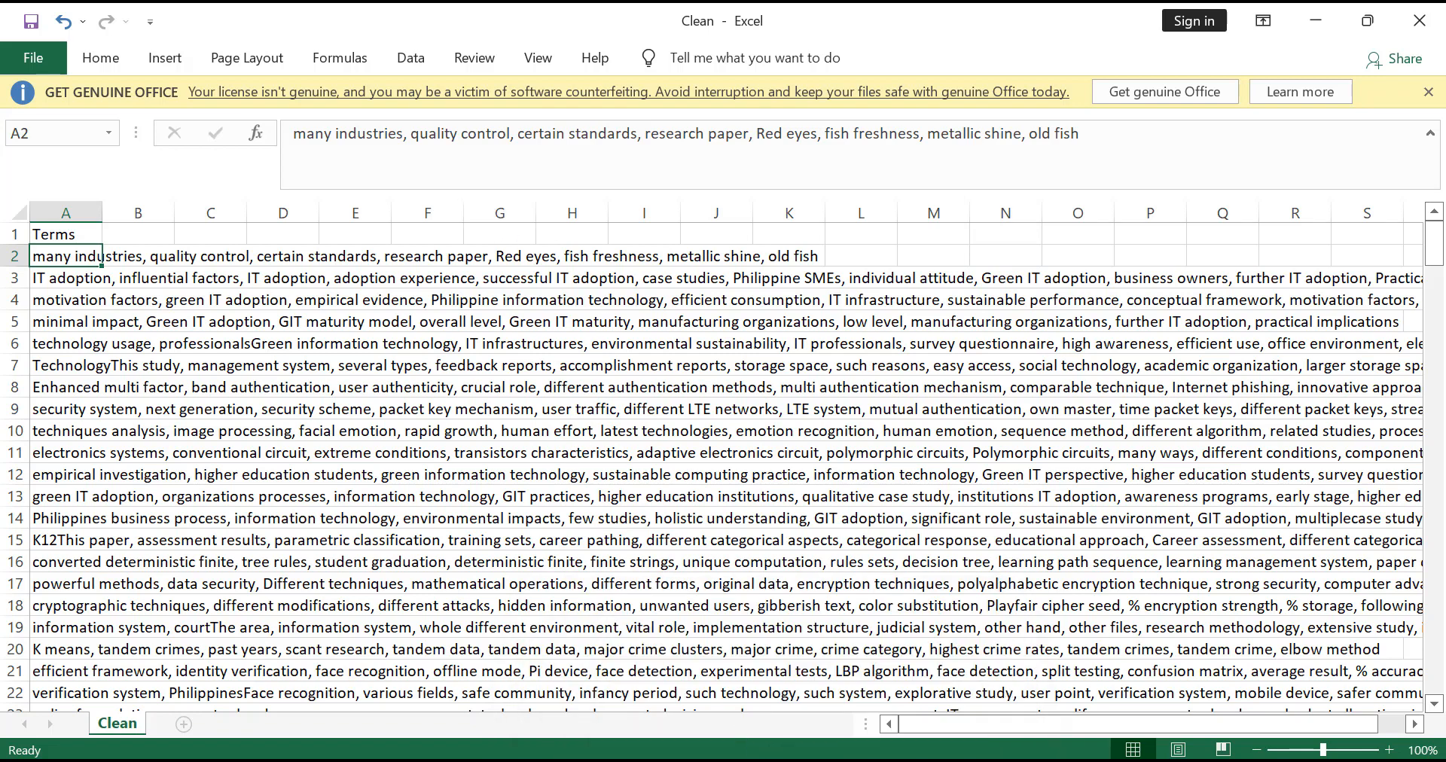
pyautogui.moveTo(922, 759)
pyautogui.click(909, 700)
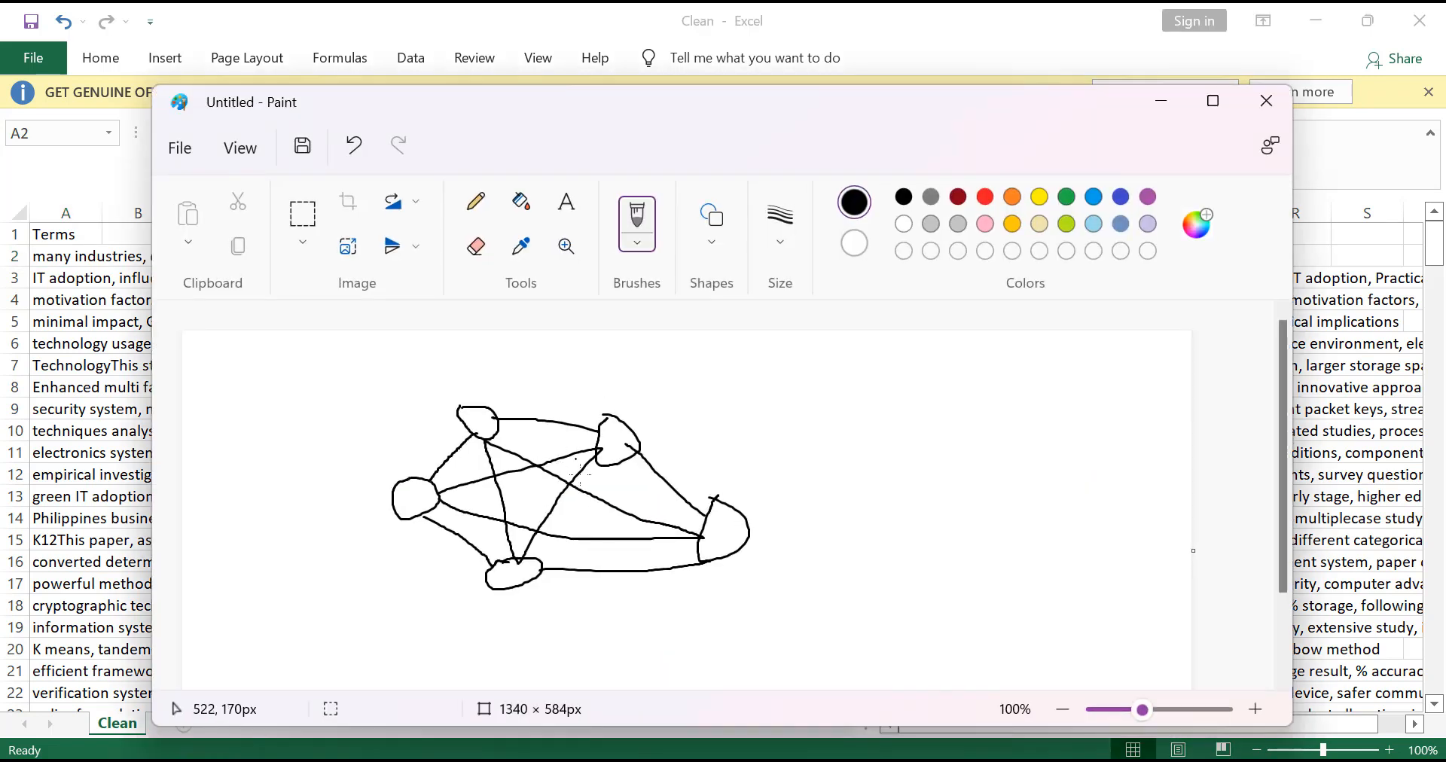
# Step: Switch to Jupyter in the browser and bring up the Create EdgeList notebook's code
pyautogui.click(703, 745)
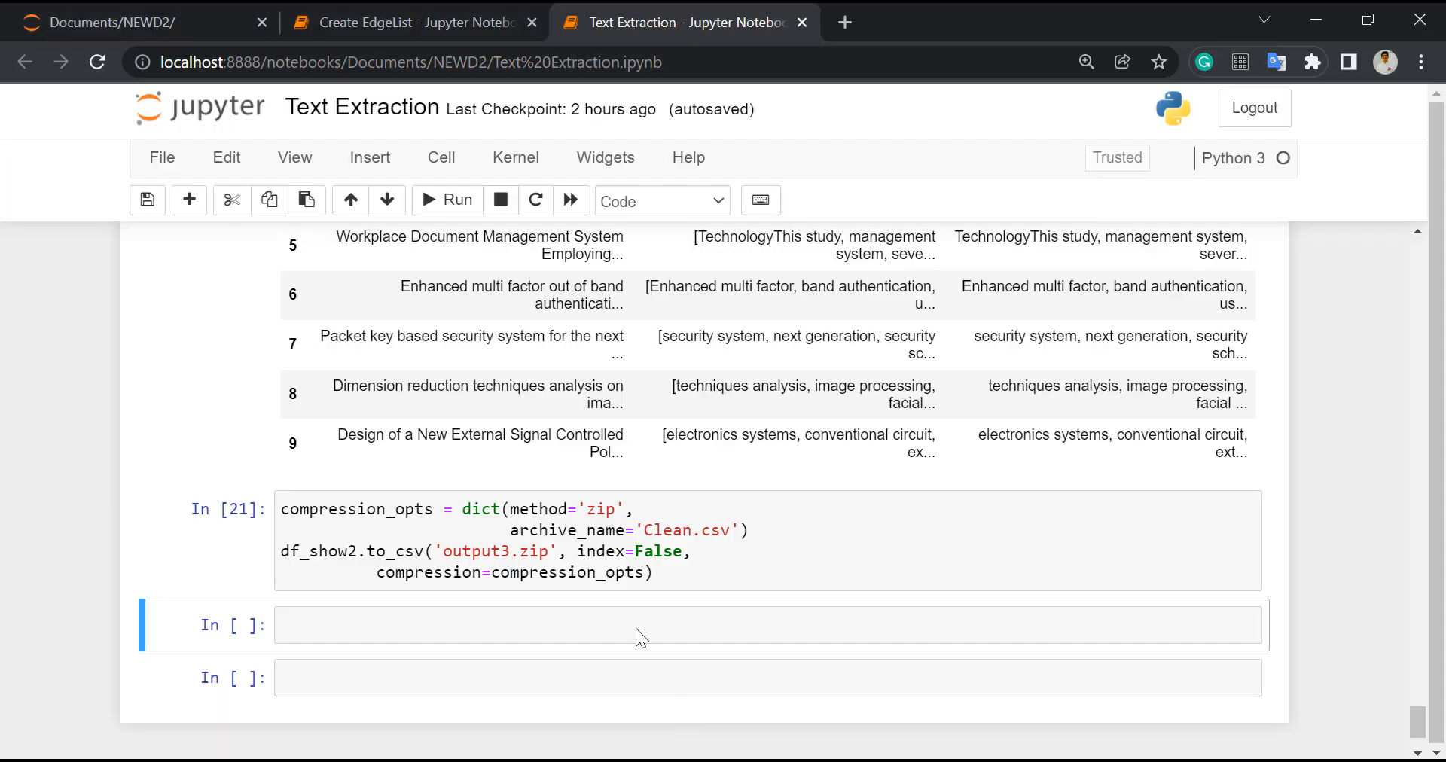
pyautogui.click(384, 15)
pyautogui.scroll(-2, 323, 366)
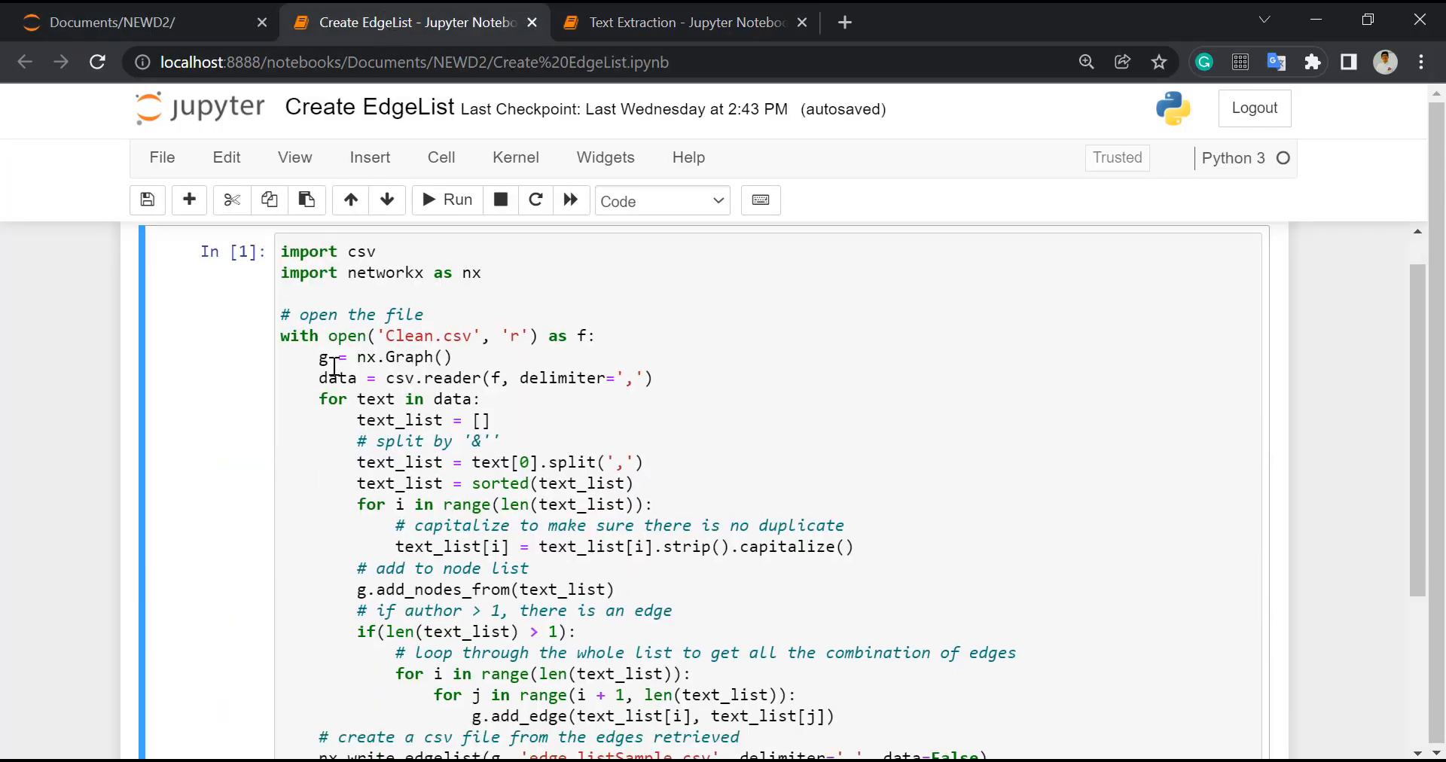
pyautogui.scroll(2, 335, 365)
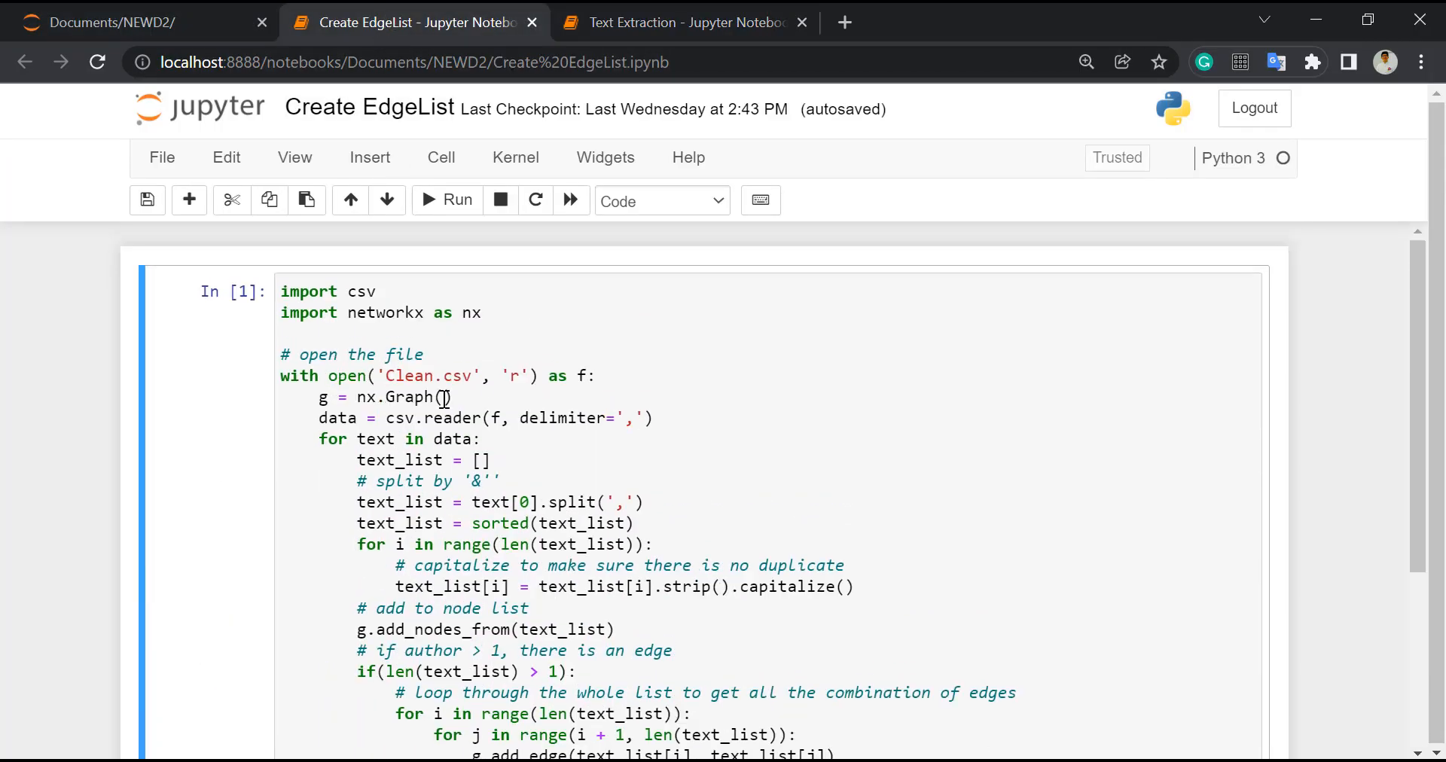
# Step: Check the Clean workbook in Excel, then minimize it to return to the Create EdgeList notebook
pyautogui.moveTo(773, 759)
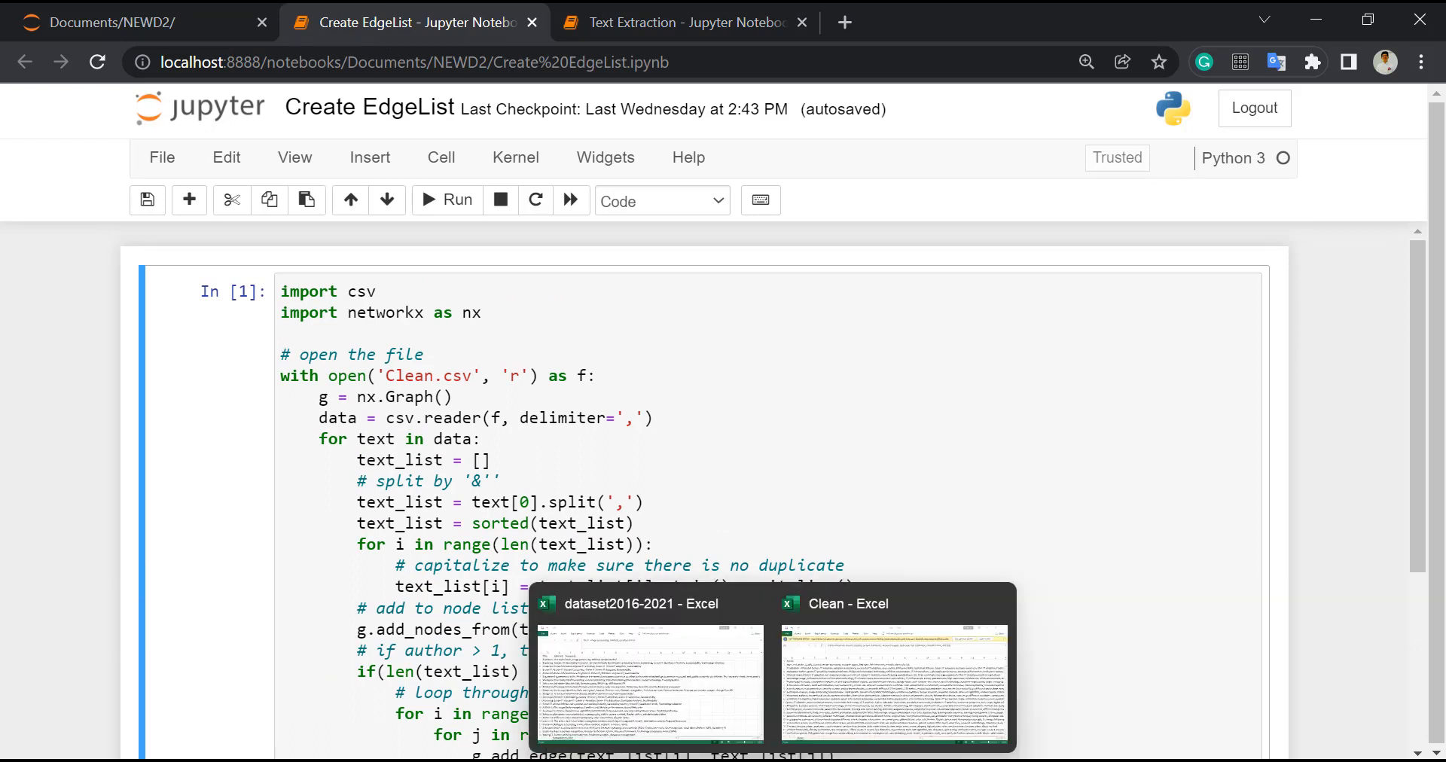
pyautogui.click(821, 711)
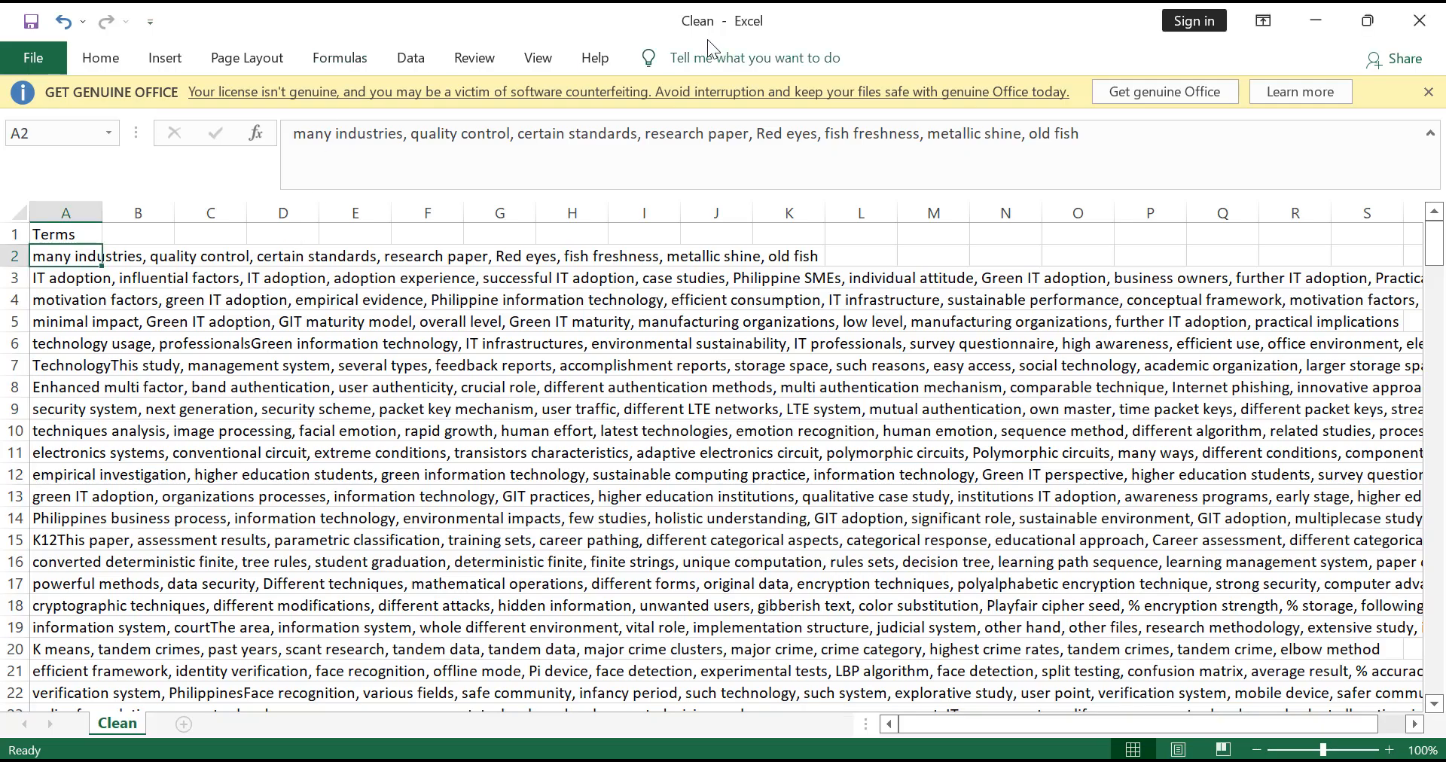
pyautogui.click(1317, 20)
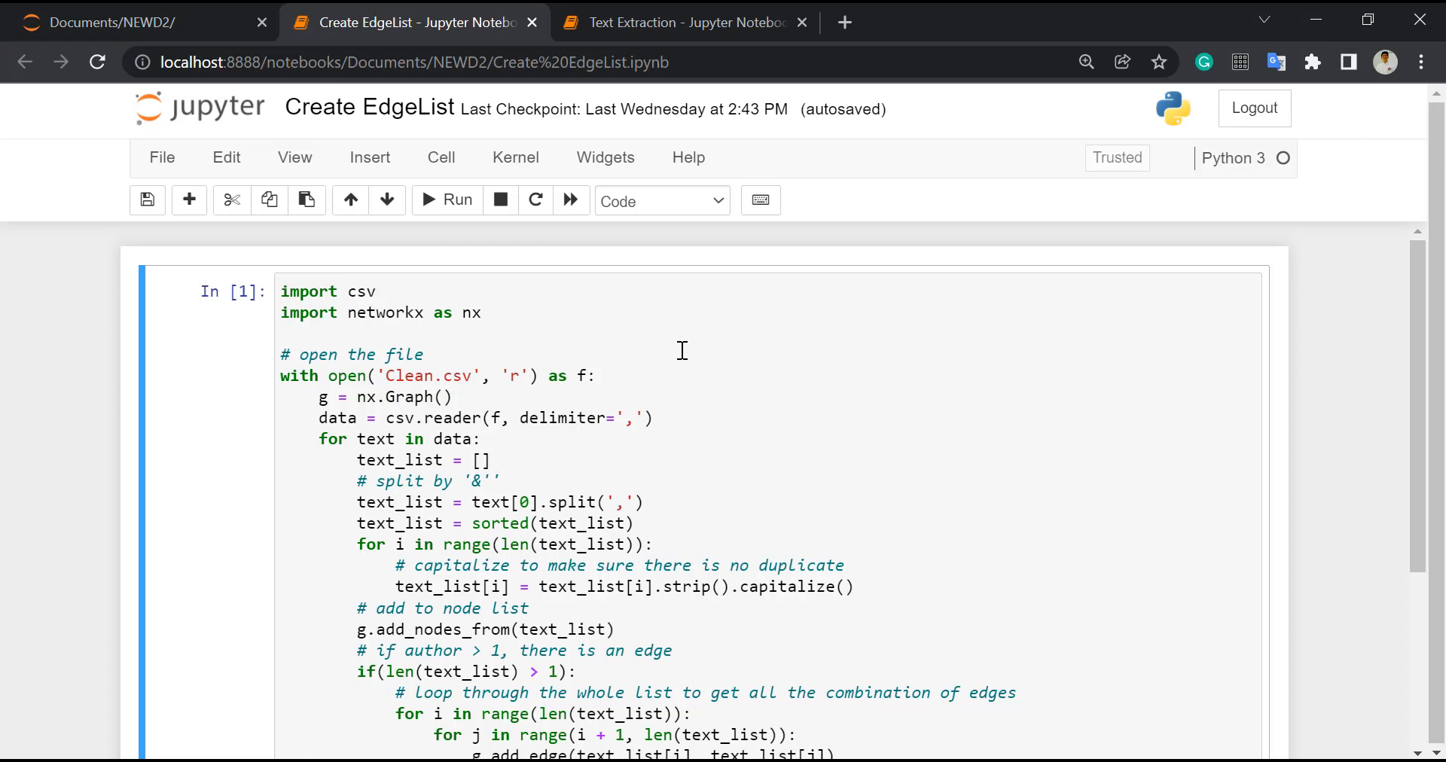
# Step: Set the split delimiter in the text_list line to a comma and run the edge-list cell
pyautogui.click(527, 404)
pyautogui.scroll(-2, 527, 403)
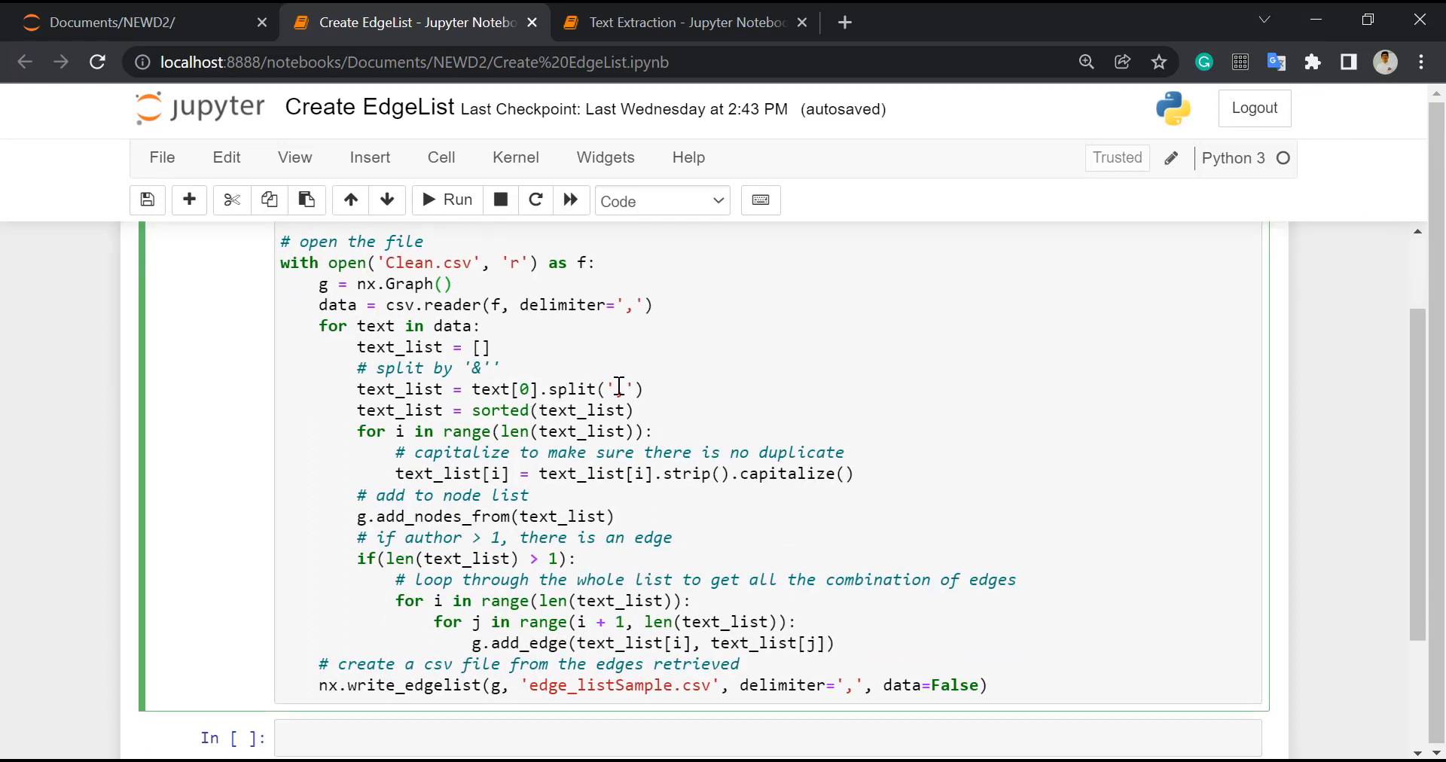
pyautogui.doubleClick(623, 390)
pyautogui.write(',')
pyautogui.click(753, 587)
pyautogui.hotkey('shift', 'Return')
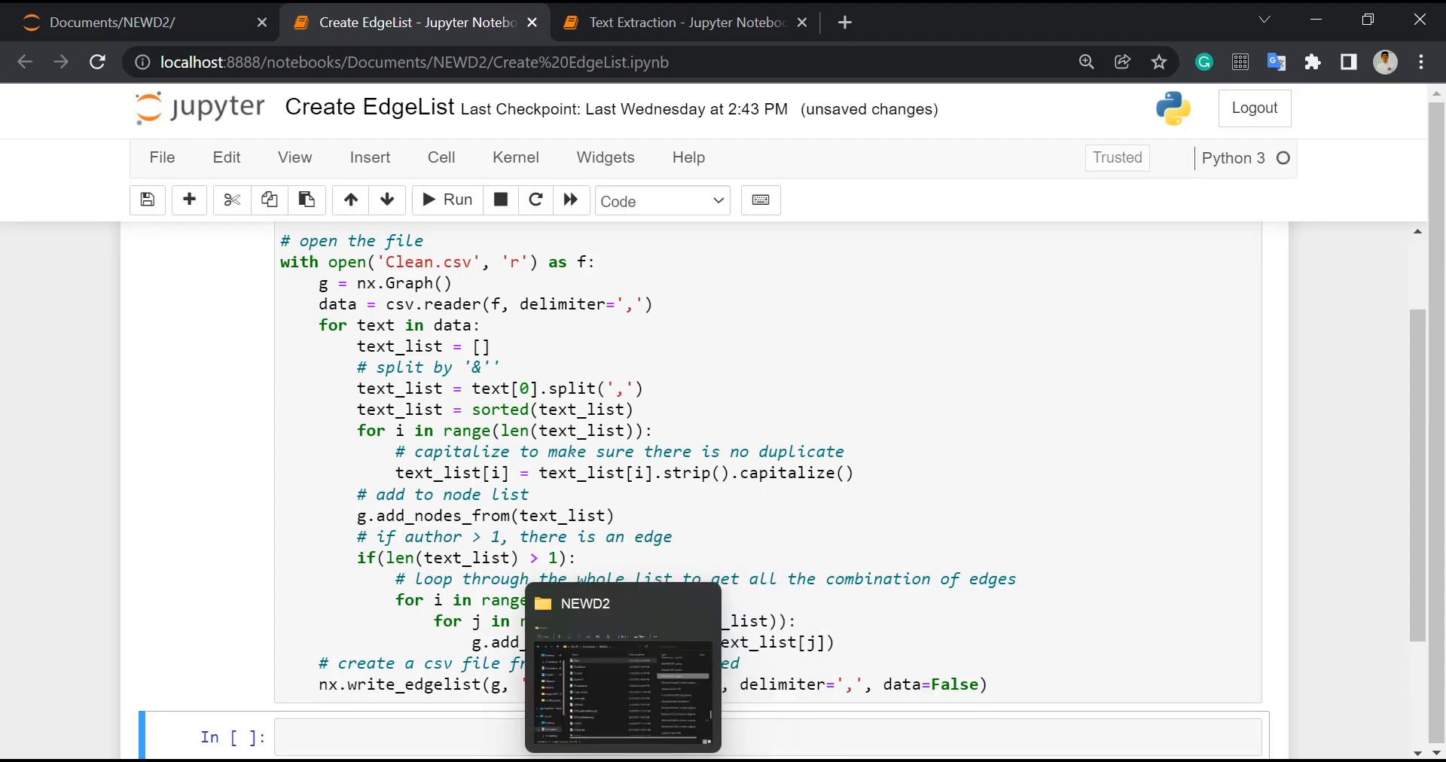
# Step: Open the edge_listsample CSV file from the NEWD2 folder in Excel
pyautogui.click(616, 704)
pyautogui.moveTo(1054, 155); pyautogui.dragTo(824, 130)
pyautogui.scroll(-5, 775, 455)
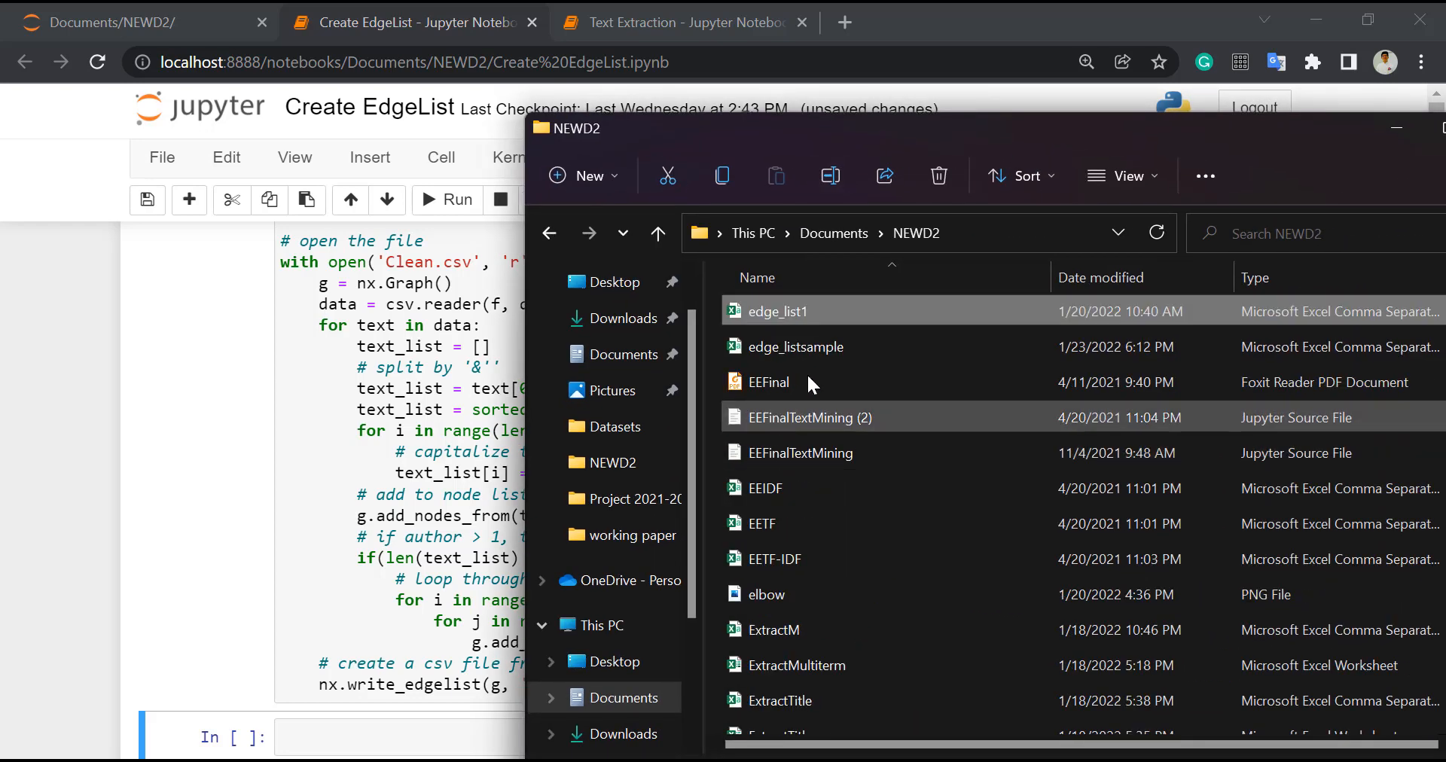
pyautogui.doubleClick(810, 348)
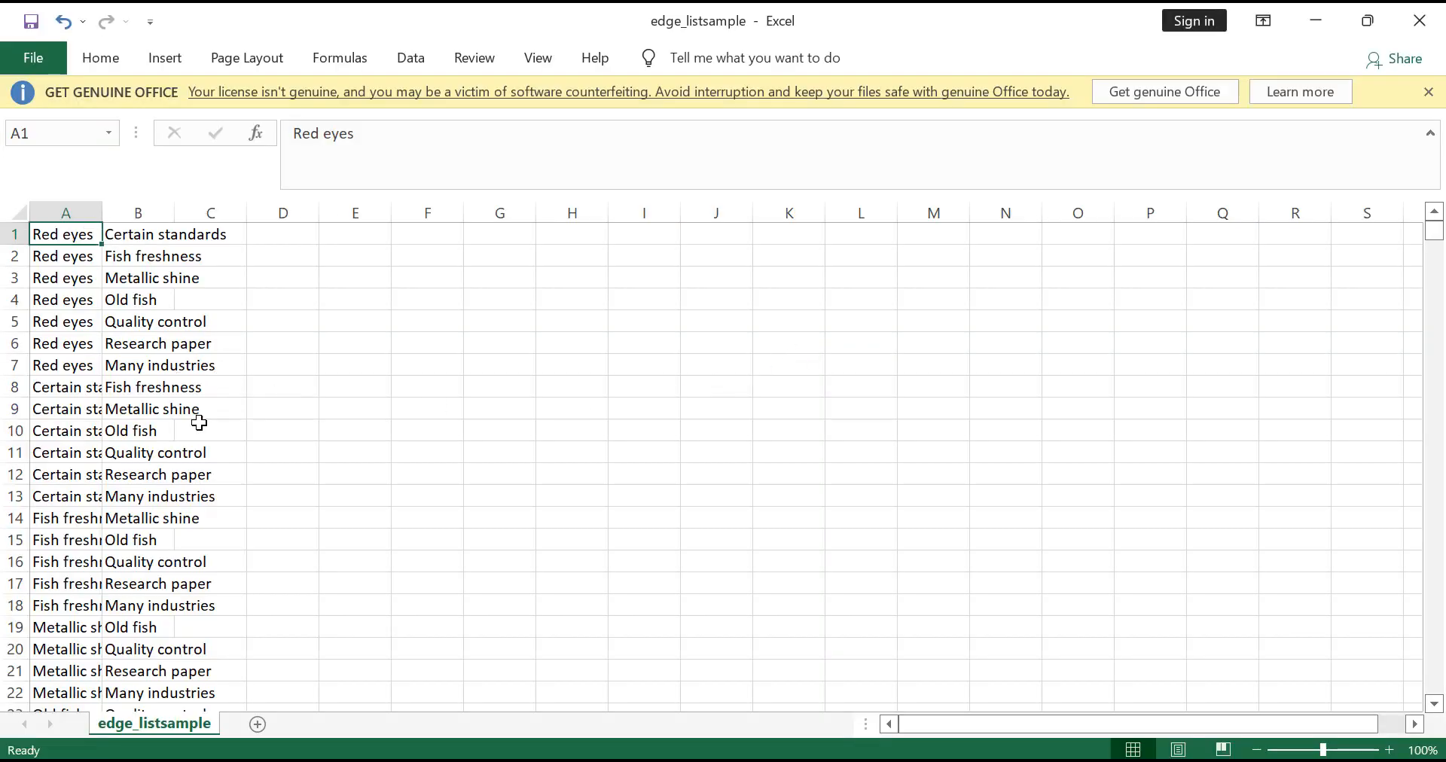
# Step: Highlight the term pairs in columns A to C for review and autofit column A's width
pyautogui.moveTo(85, 235); pyautogui.dragTo(196, 597)
pyautogui.scroll(4, 271, 557)
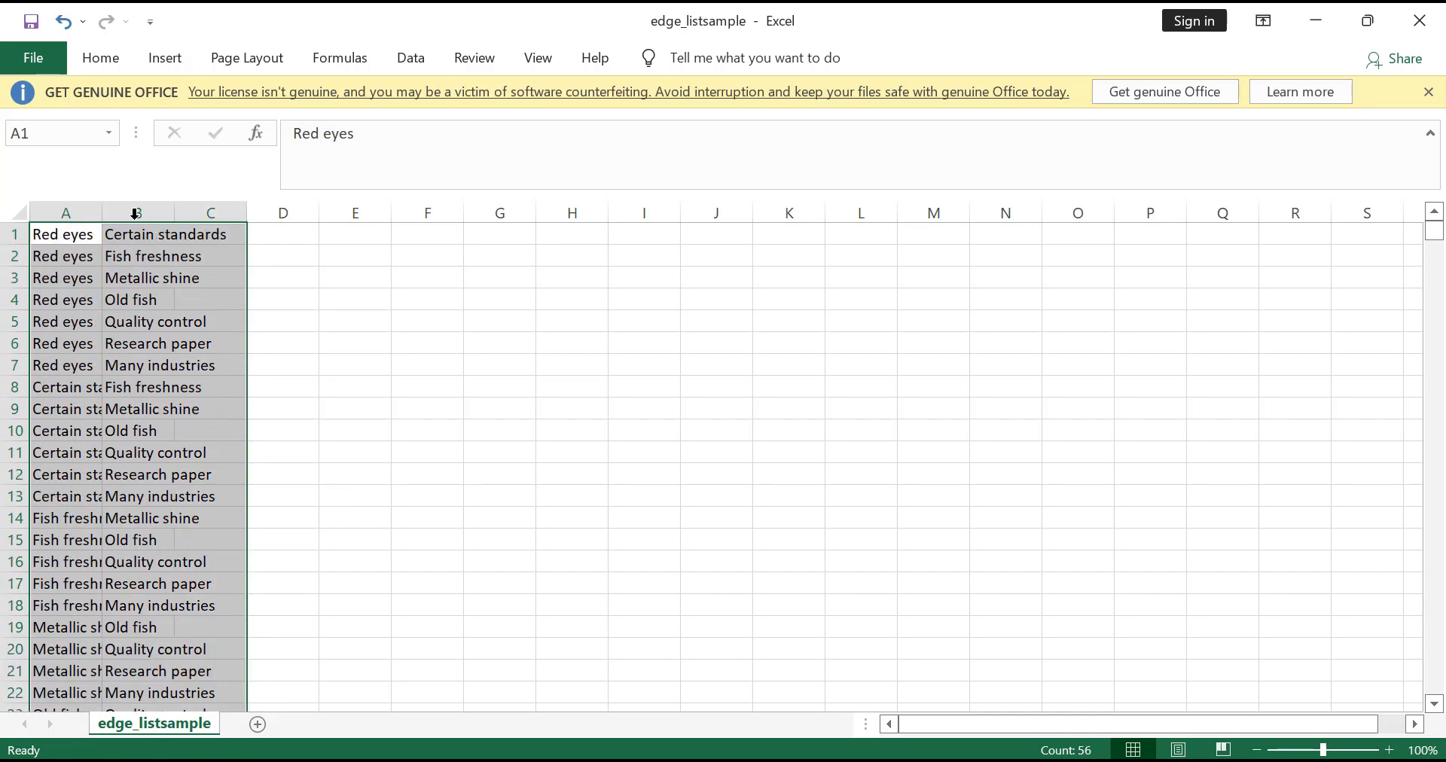
pyautogui.doubleClick(100, 211)
pyautogui.click(561, 320)
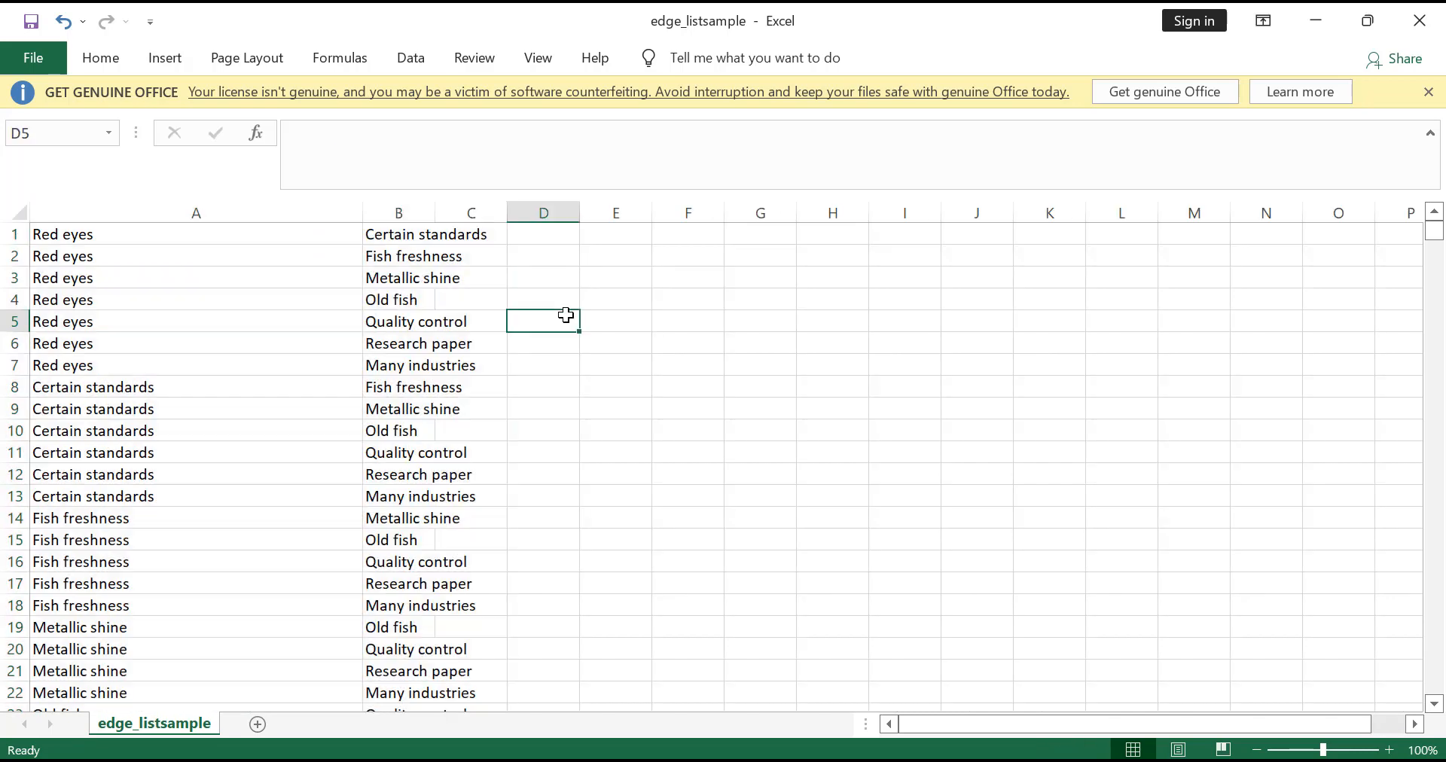
# Step: Insert a blank row above the first edge pair and enter the headers source in A1 and target in B1
pyautogui.click(23, 234)
pyautogui.rightClick(22, 234)
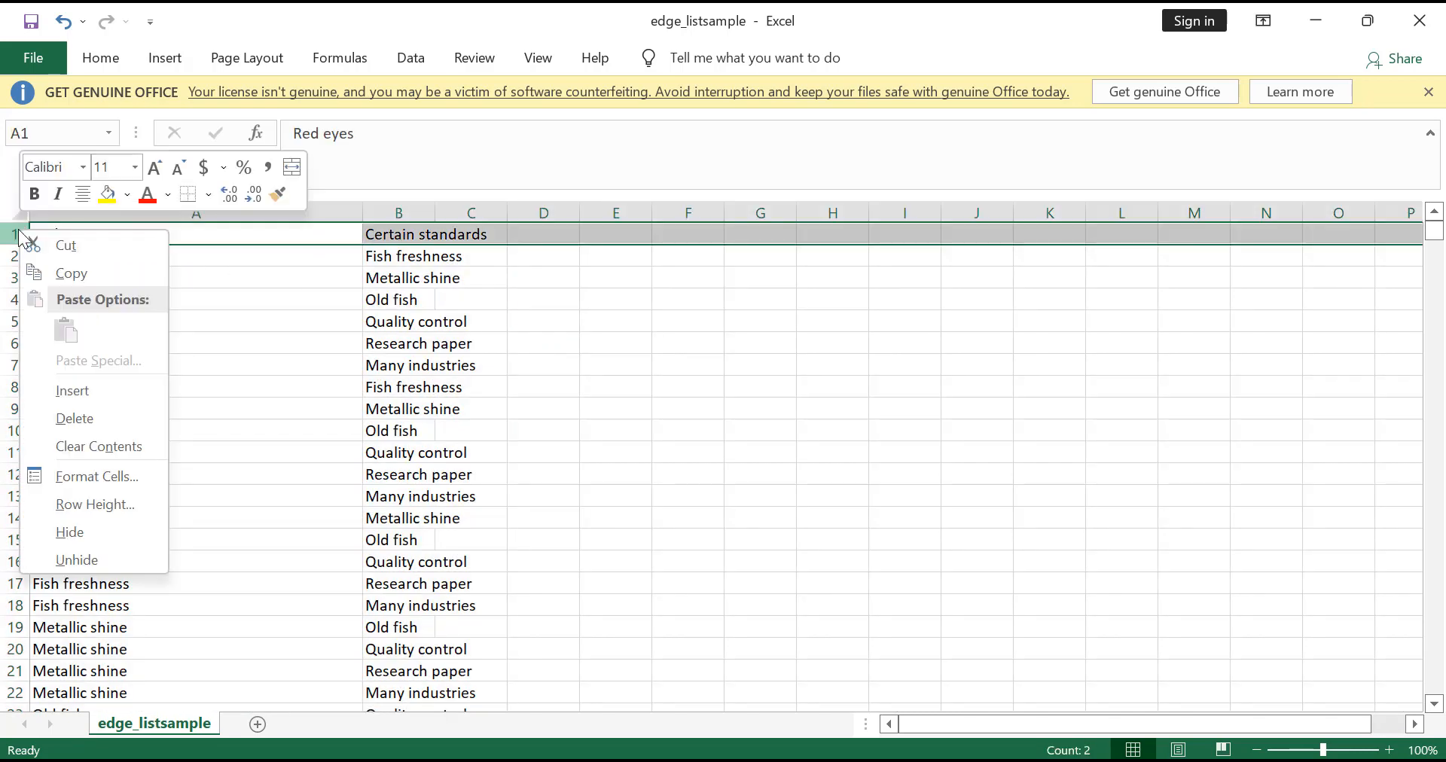
pyautogui.click(73, 391)
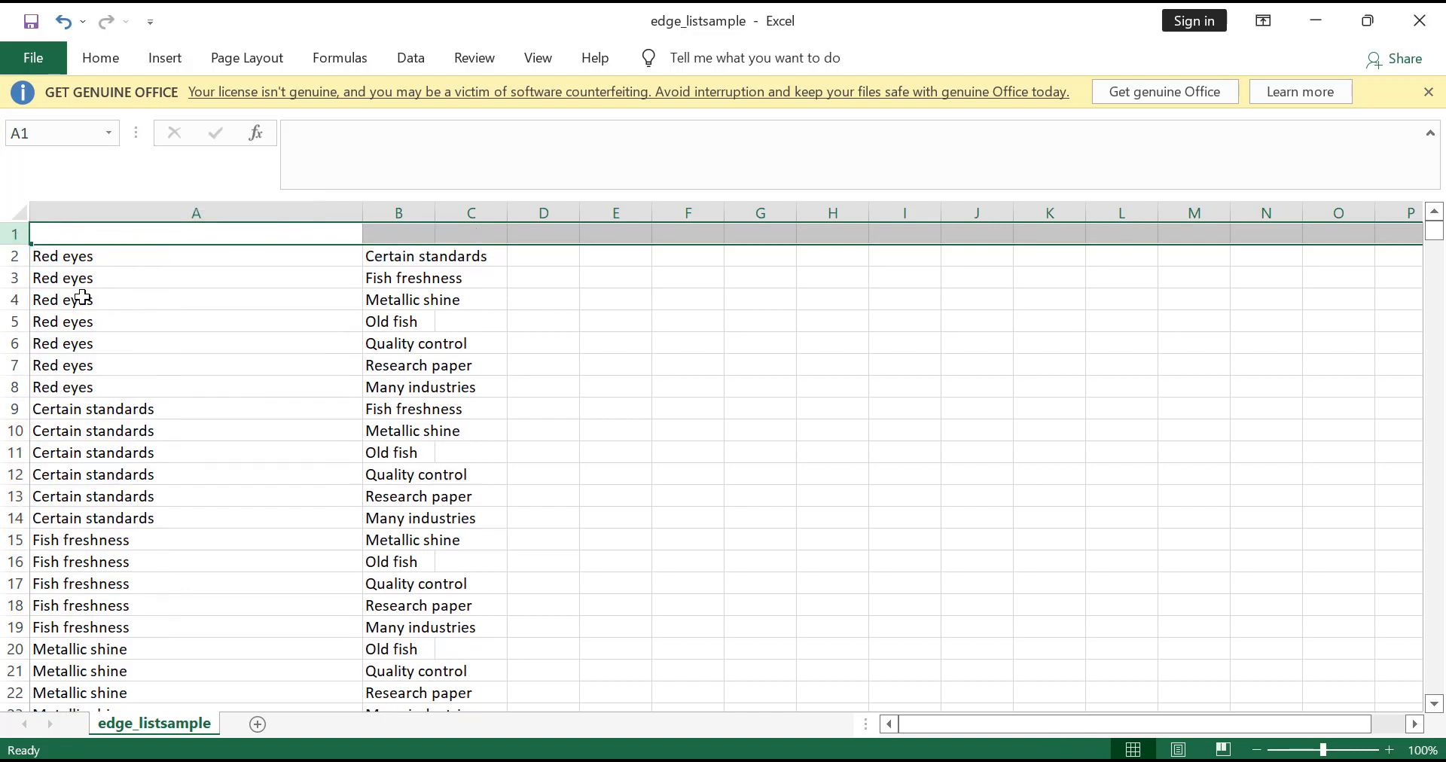
pyautogui.click(59, 215)
pyautogui.click(58, 234)
pyautogui.write('so')
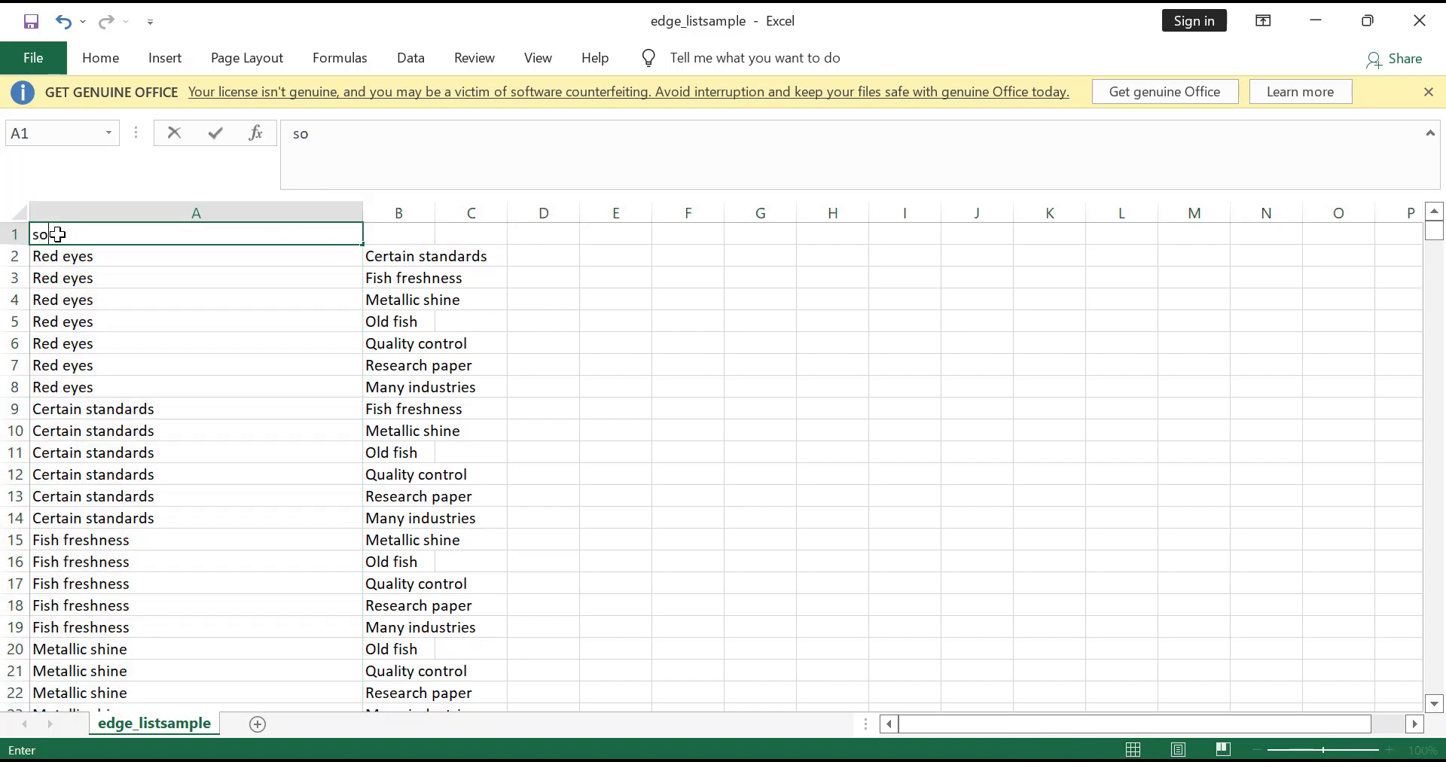
pyautogui.write('urce')
pyautogui.press('Tab')
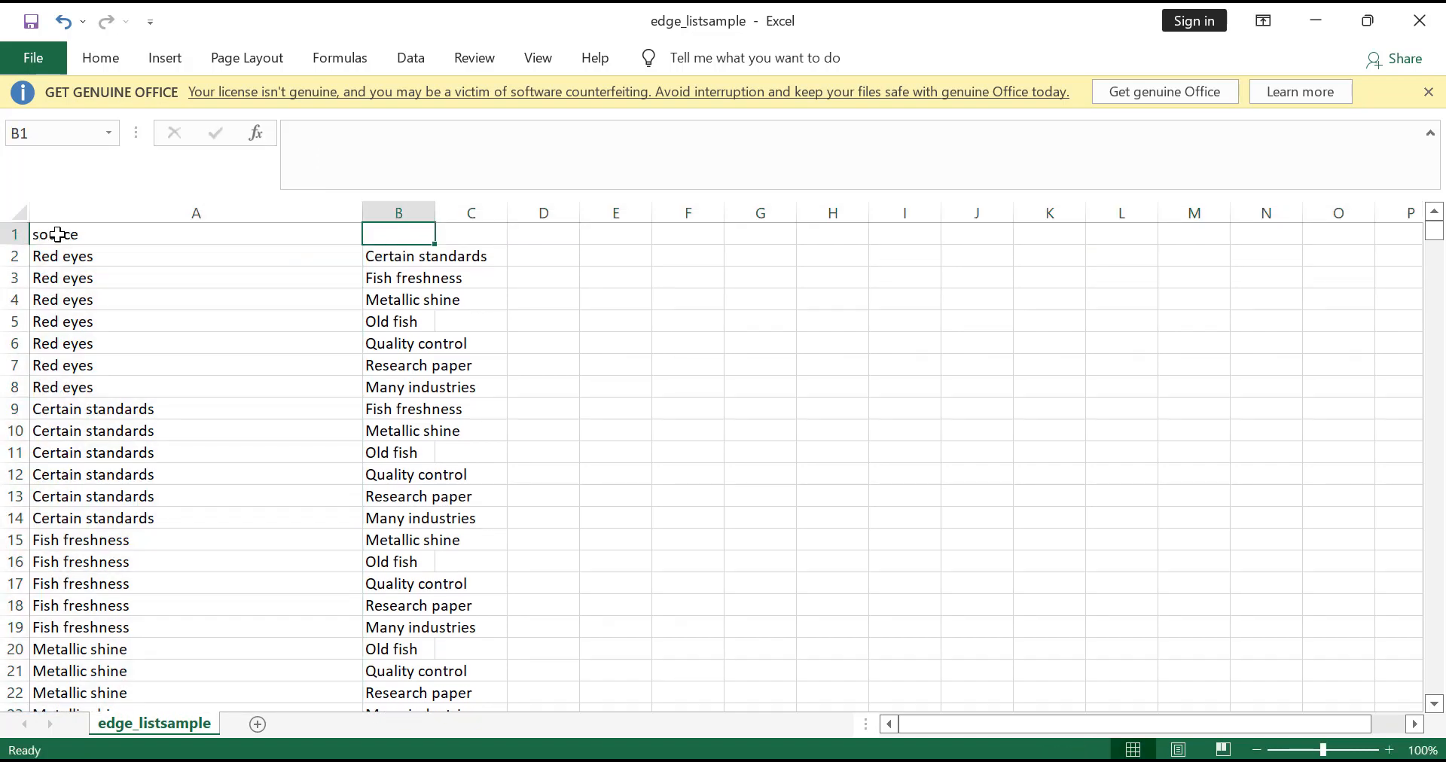
pyautogui.write('target')
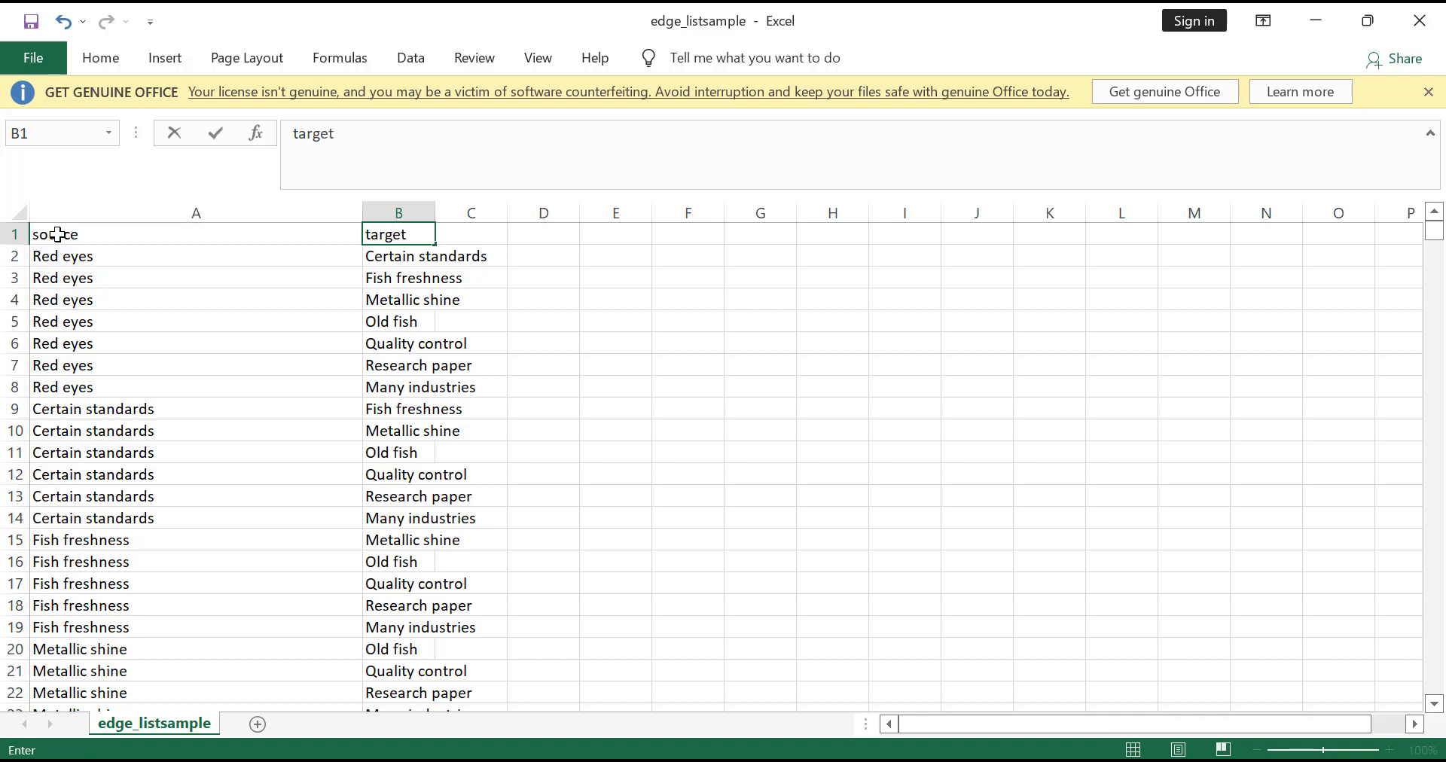
# Step: Save edge_listsample while keeping the CSV format, and dismiss the Office license banner
pyautogui.hotkey('ctrl', 's')
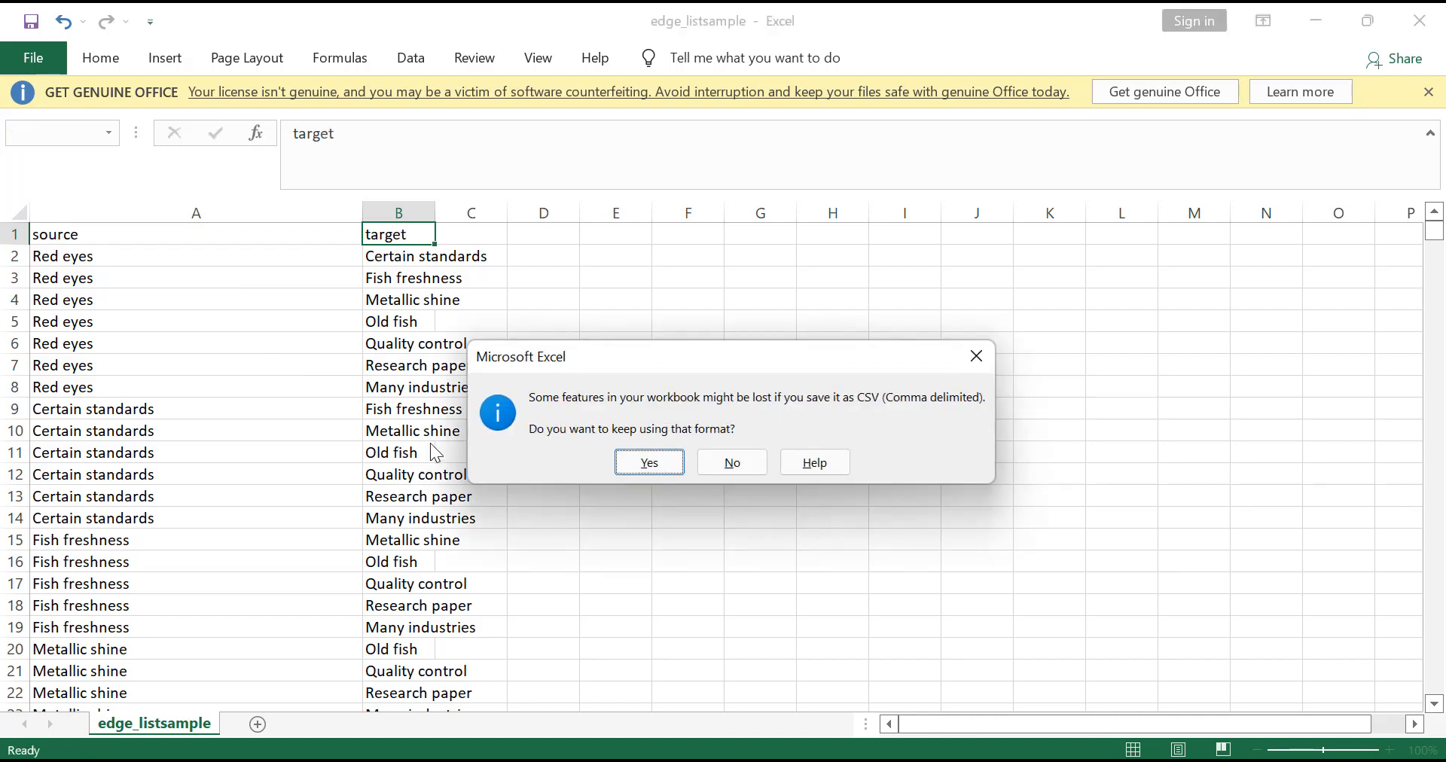
pyautogui.click(639, 469)
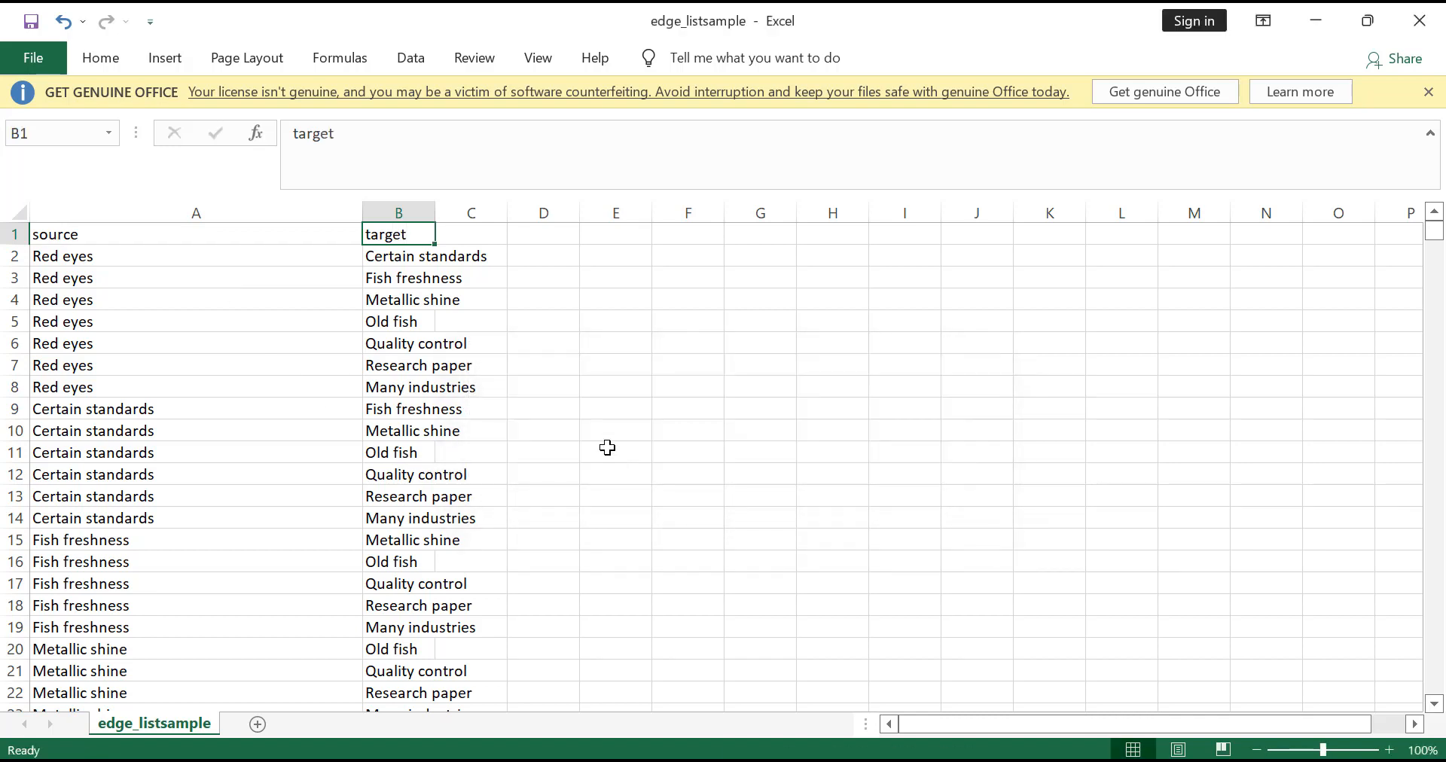
pyautogui.click(1428, 91)
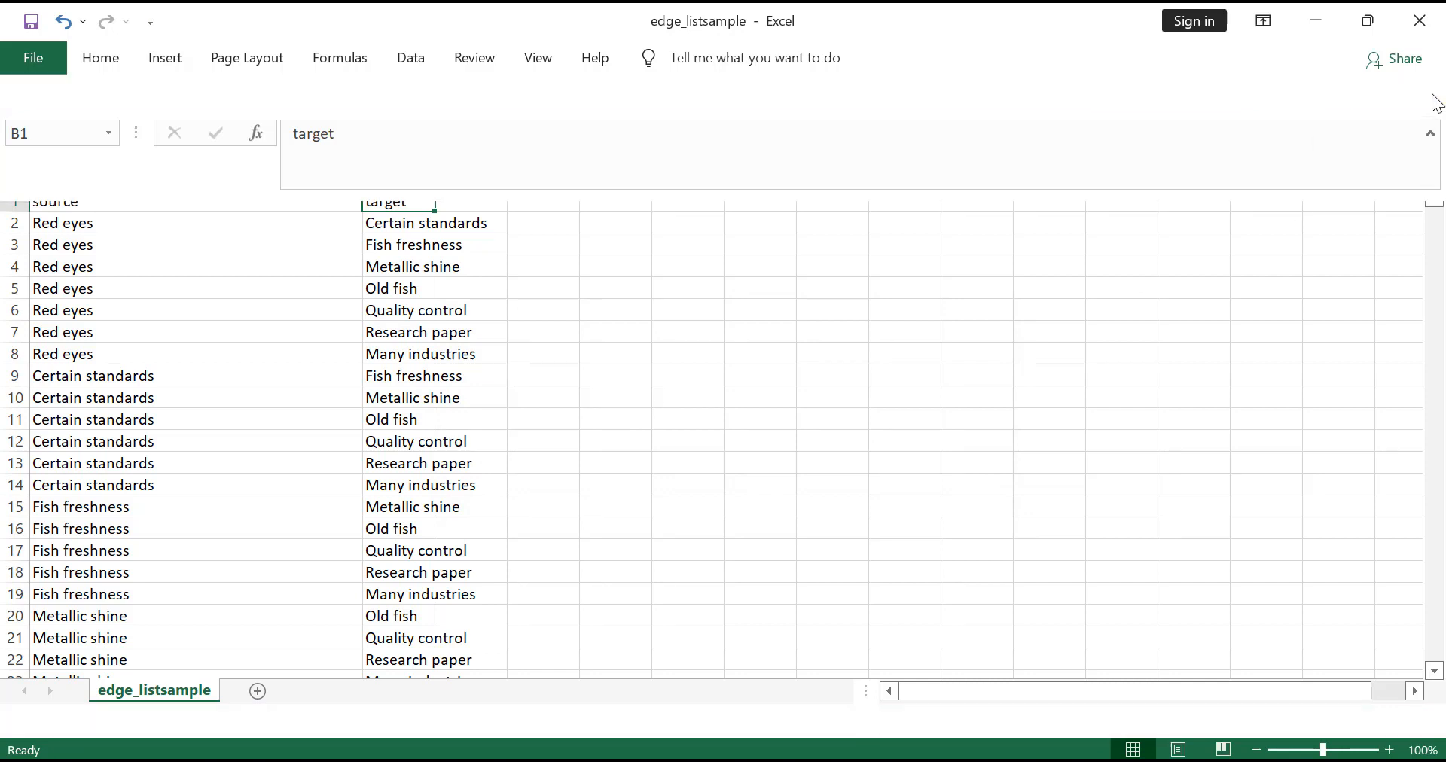
pyautogui.click(689, 395)
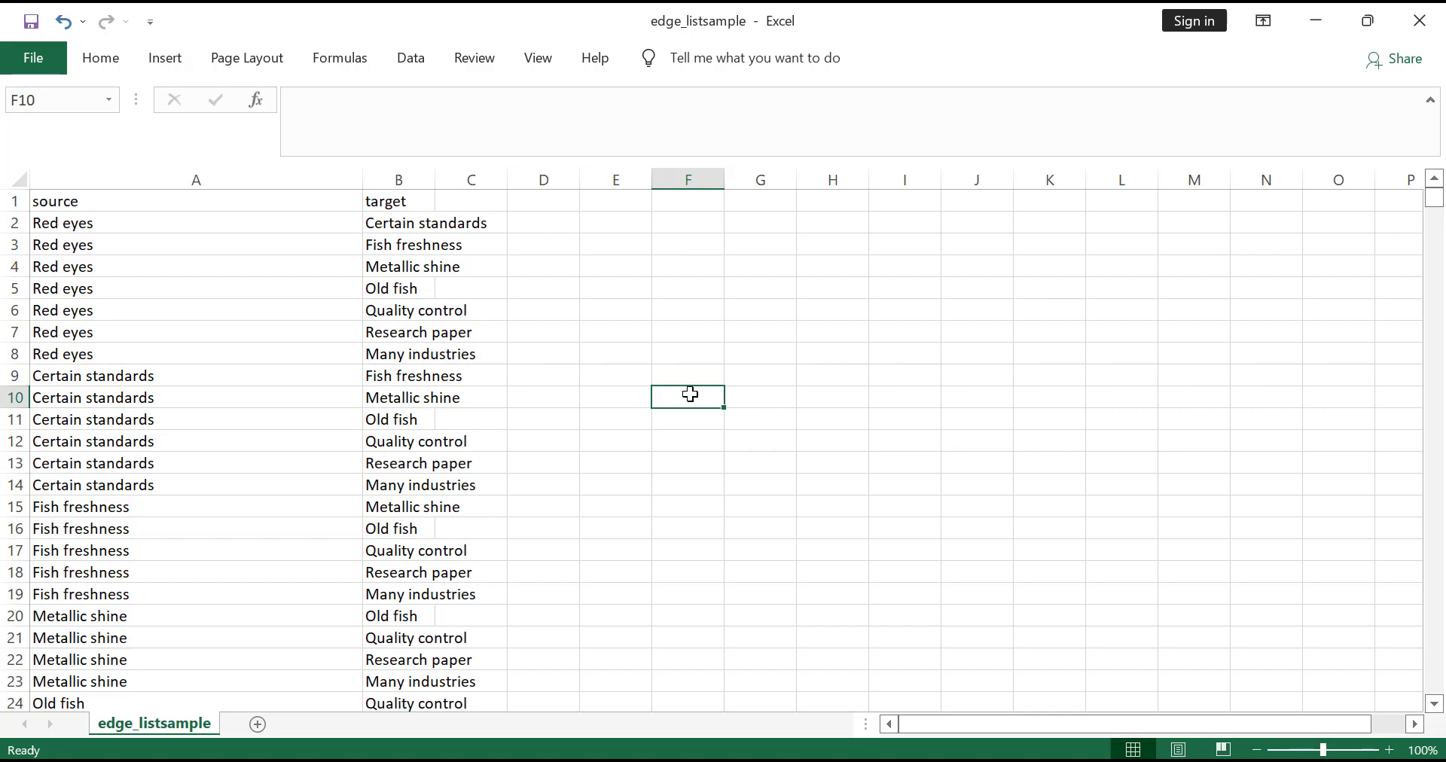
# Step: Search for Gephi, launch it, and close its Welcome window
pyautogui.press('super')
pyautogui.write('gephi')
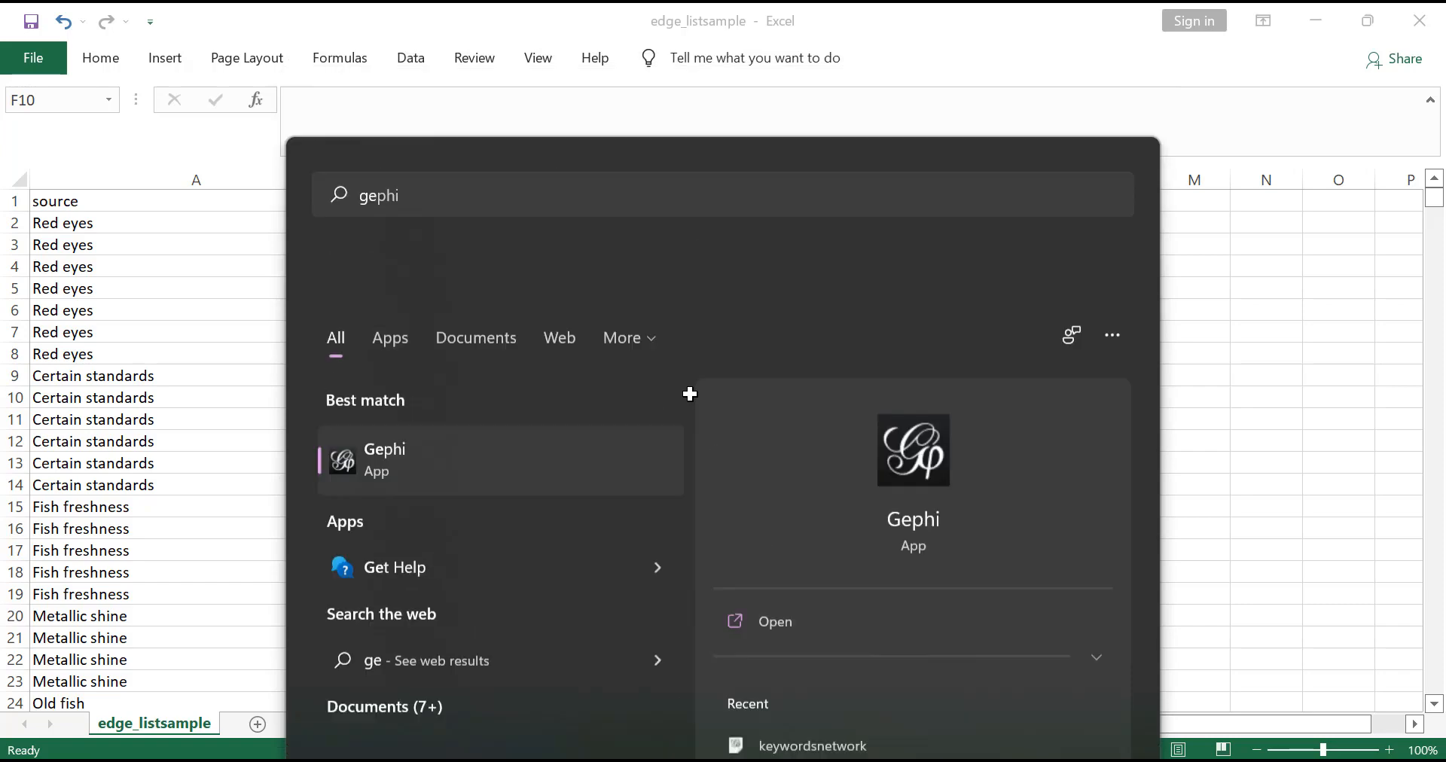
pyautogui.press('Return')
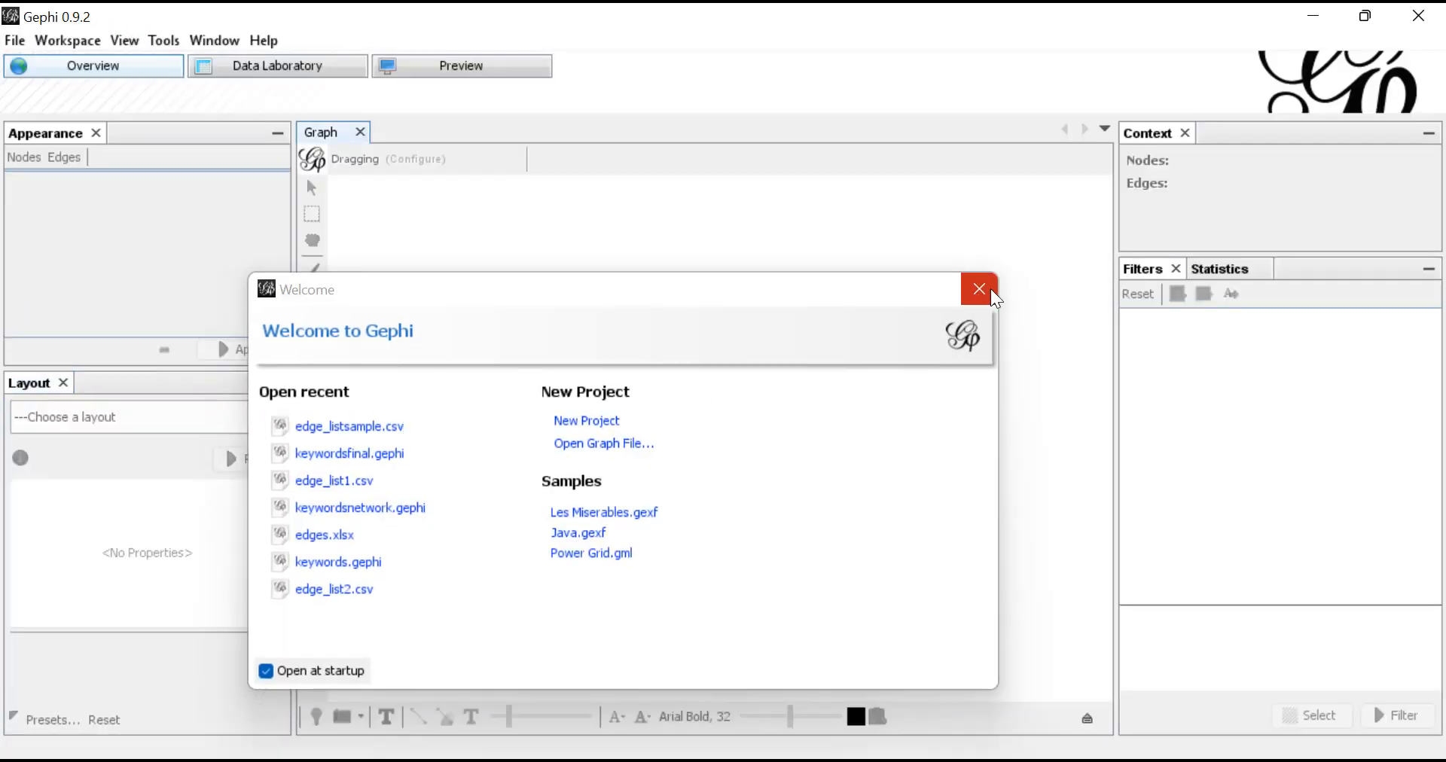
pyautogui.click(992, 296)
# Step: Start a spreadsheet import in Gephi and open the edge_listsample CSV file from the NEWD2 folder
pyautogui.click(17, 41)
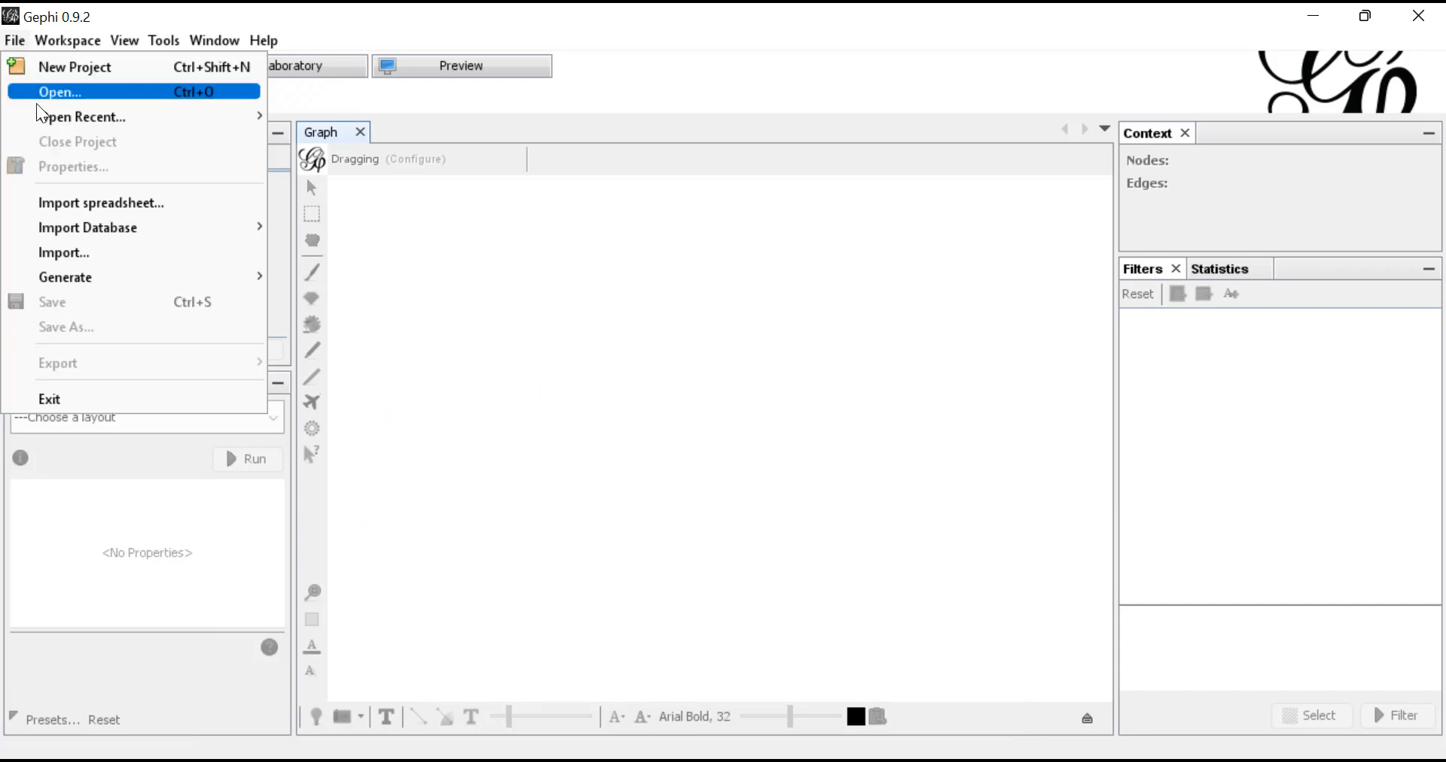
pyautogui.click(89, 208)
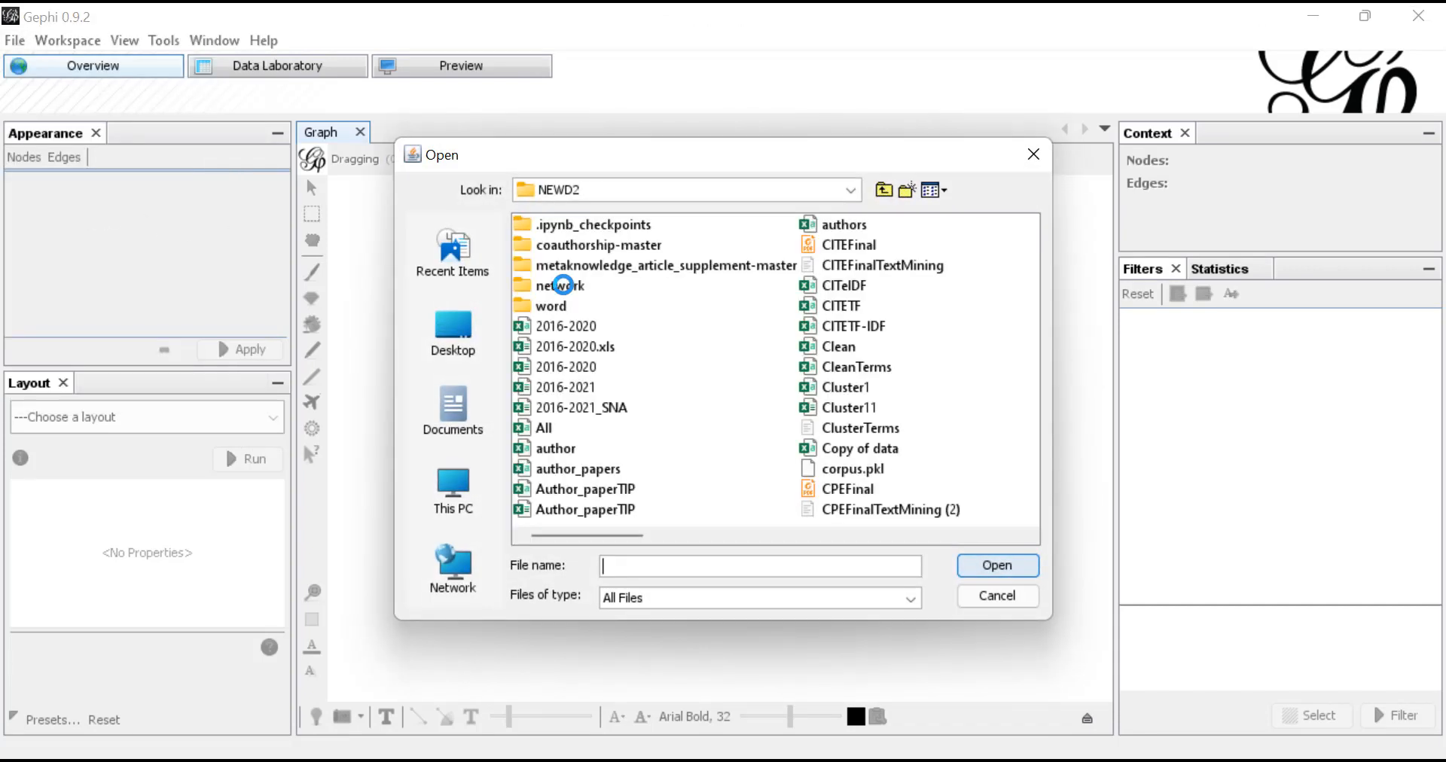
pyautogui.click(855, 387)
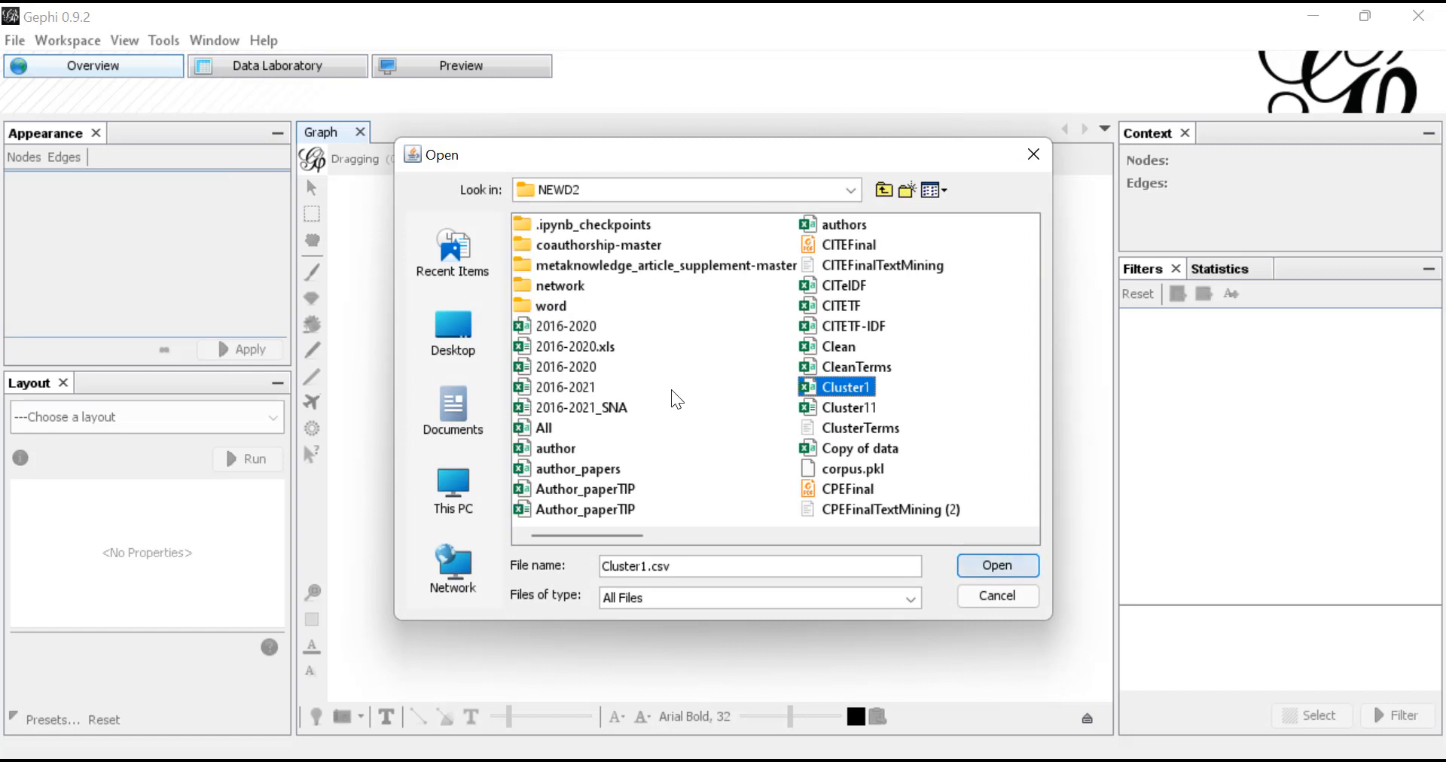
pyautogui.hscroll(1, 723, 383)
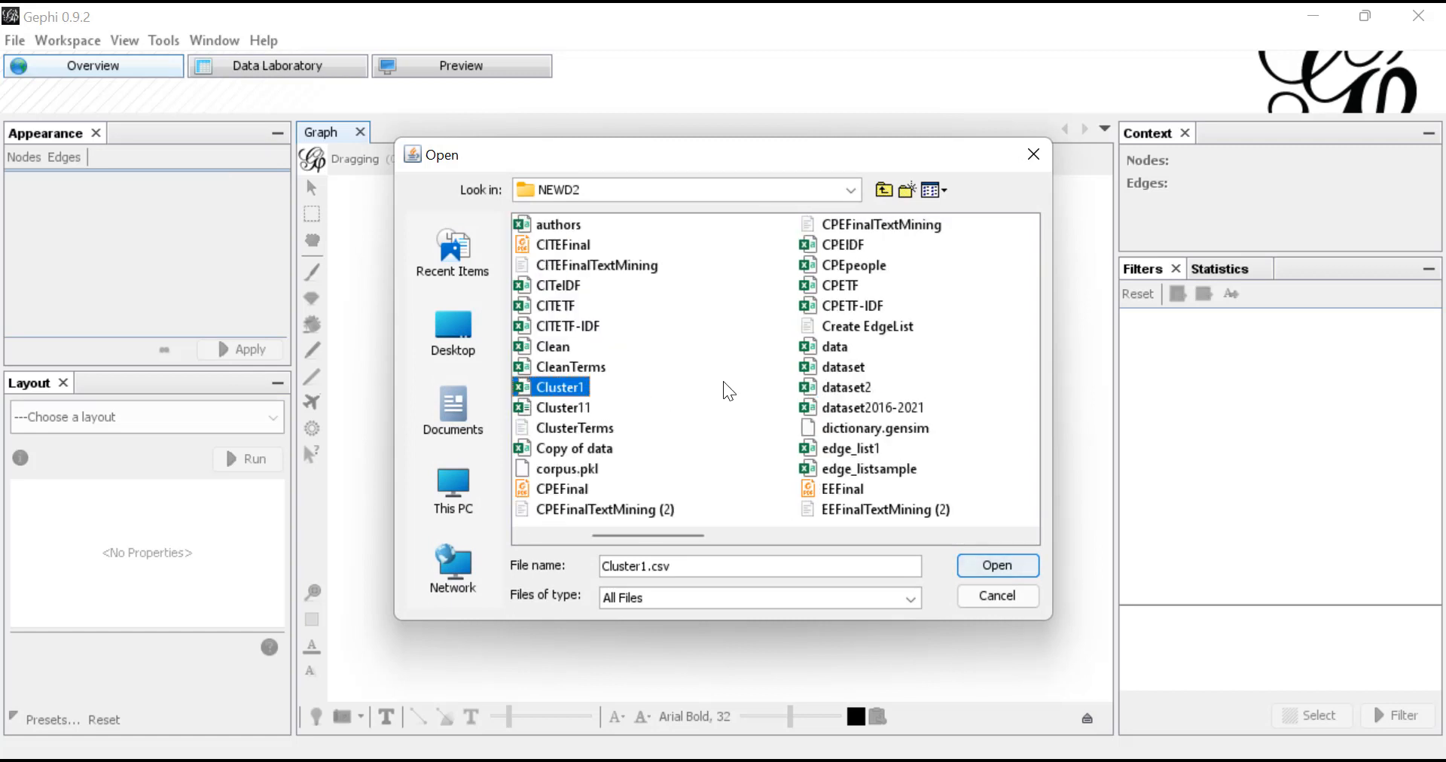
pyautogui.click(851, 469)
pyautogui.click(1006, 564)
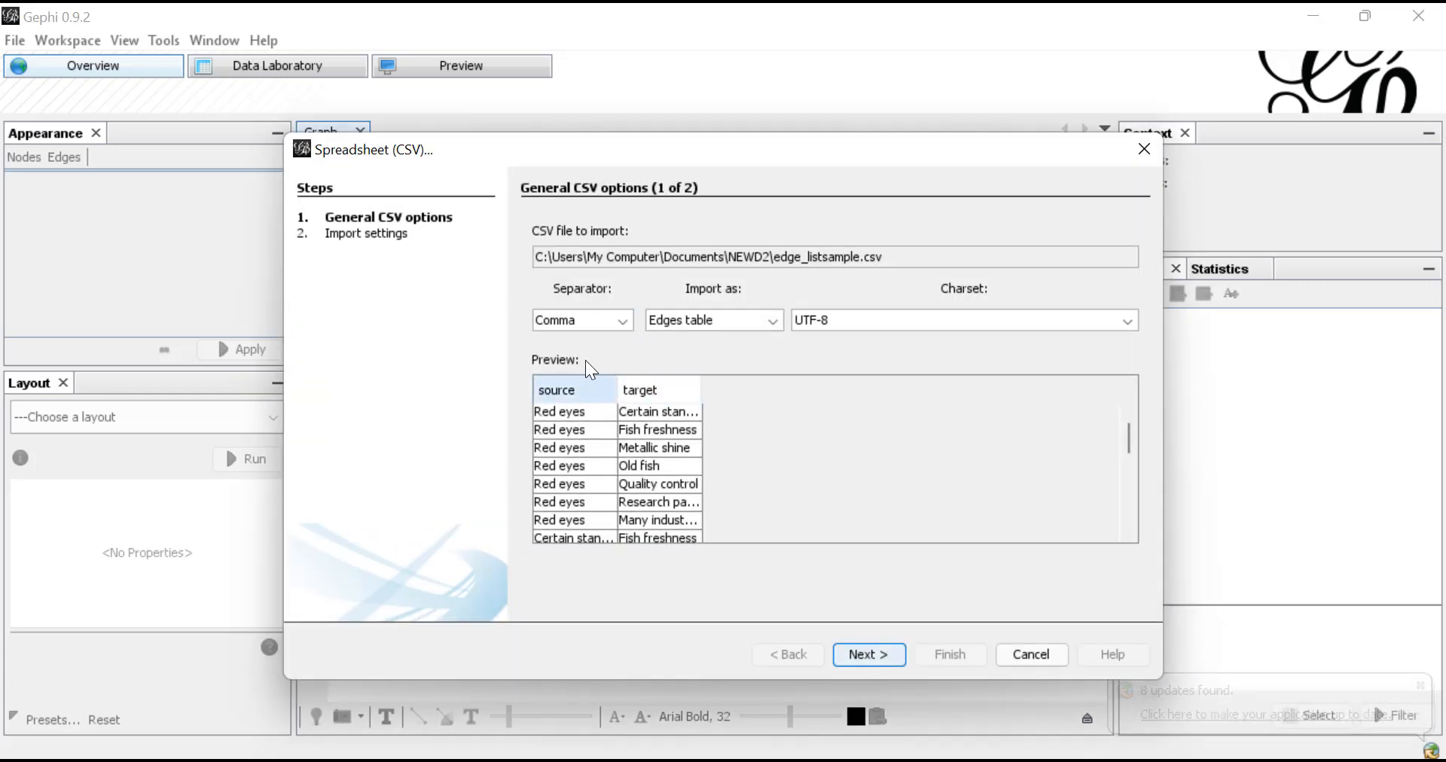
# Step: Try the Semicolon separator, set it back to Comma, and continue to the import settings
pyautogui.click(619, 320)
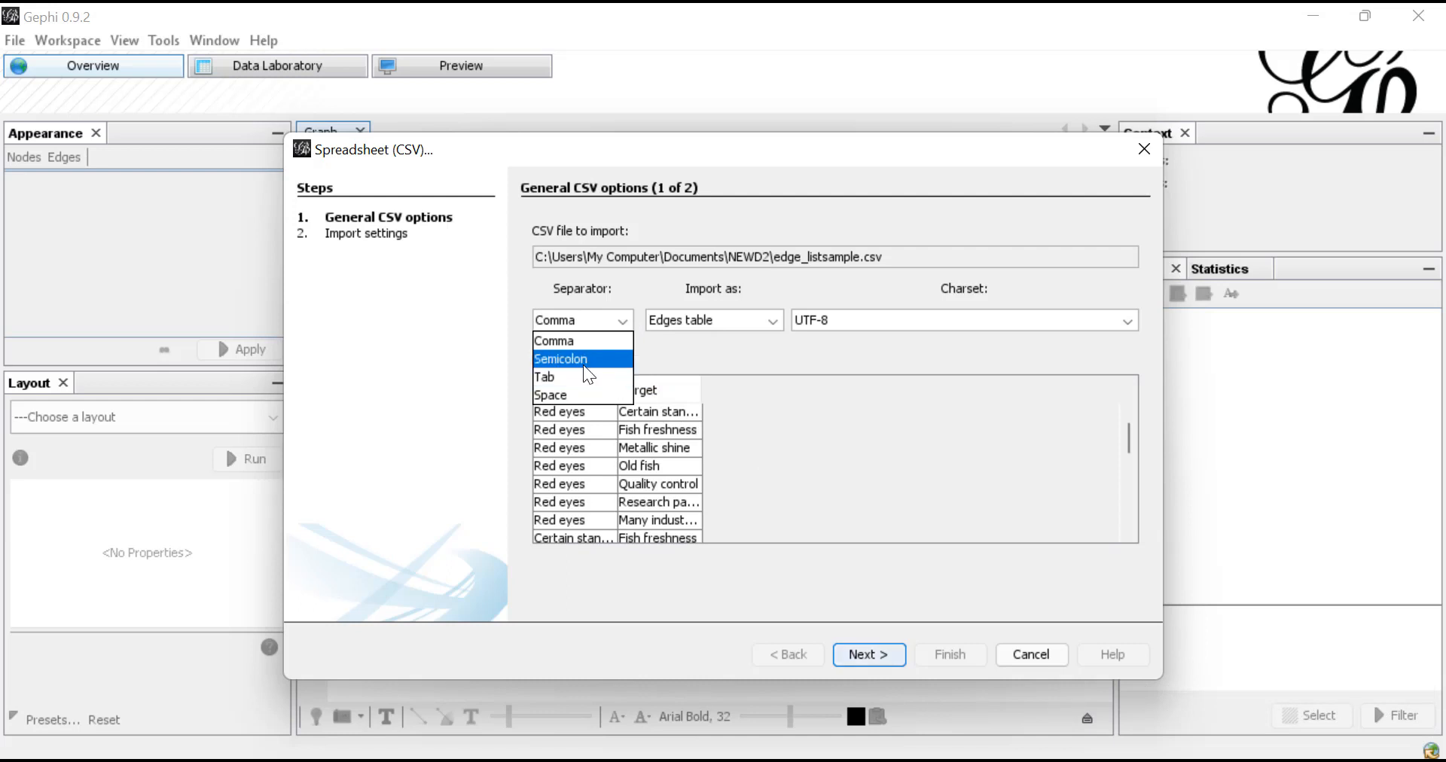
pyautogui.click(582, 364)
pyautogui.click(625, 323)
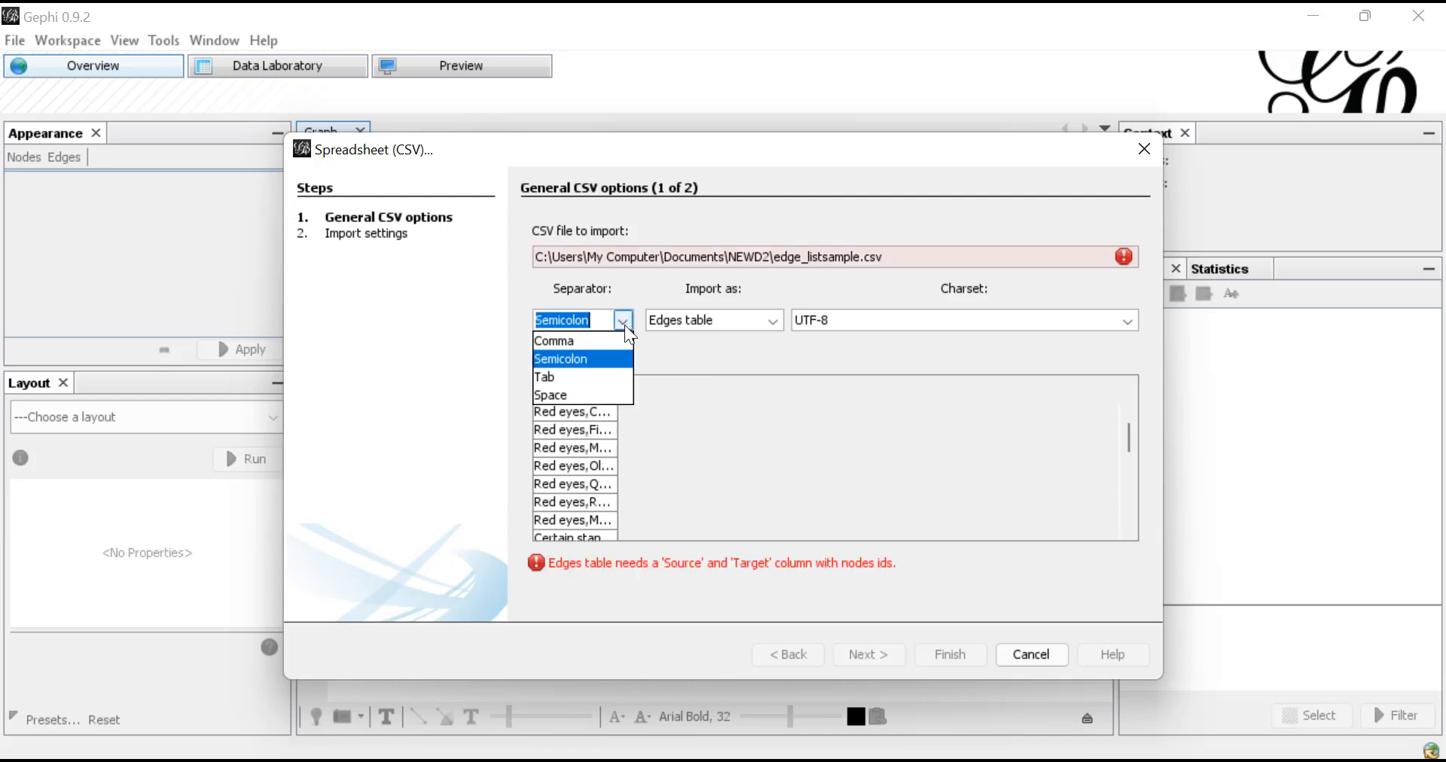
pyautogui.click(586, 345)
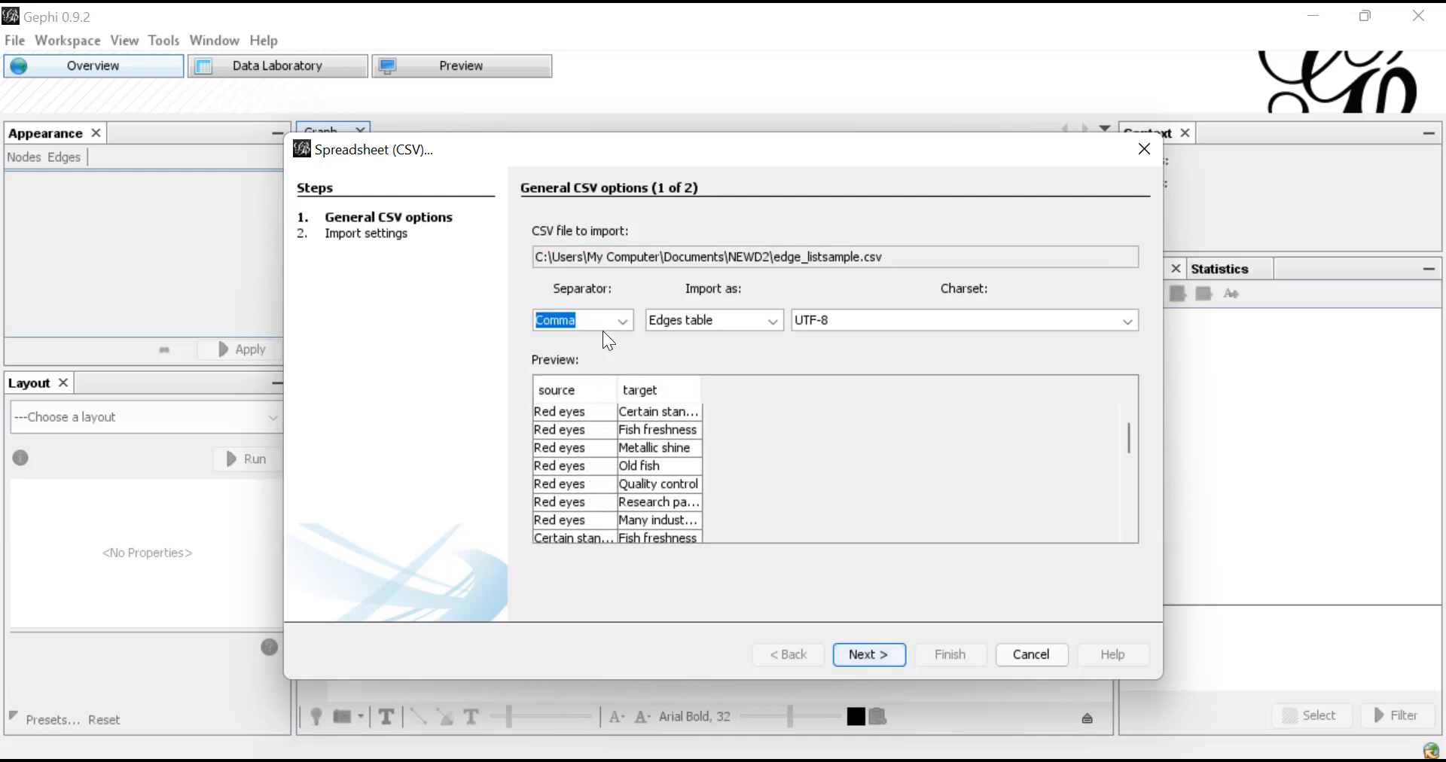
pyautogui.click(872, 652)
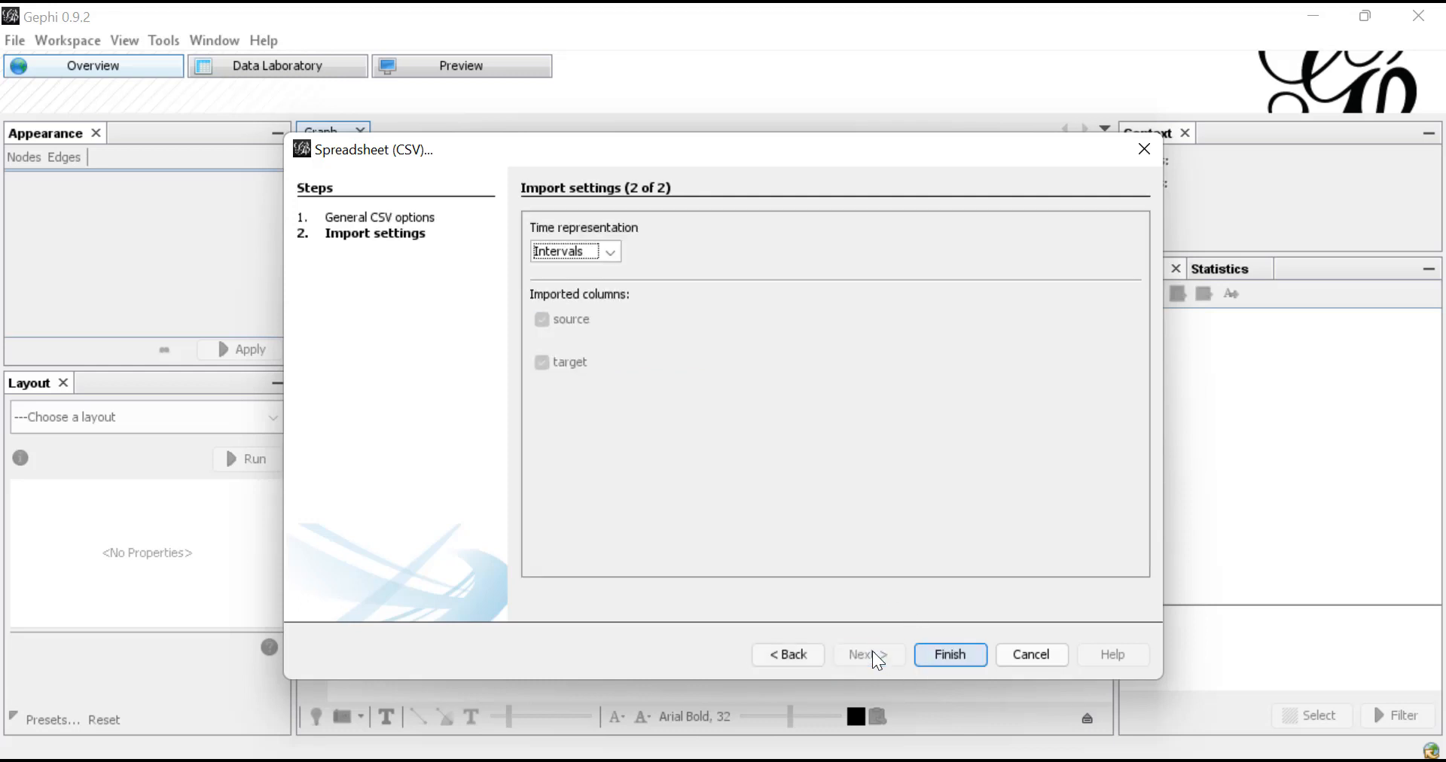
# Step: Finish the CSV import as a directed graph, appending it to the existing workspace
pyautogui.click(950, 654)
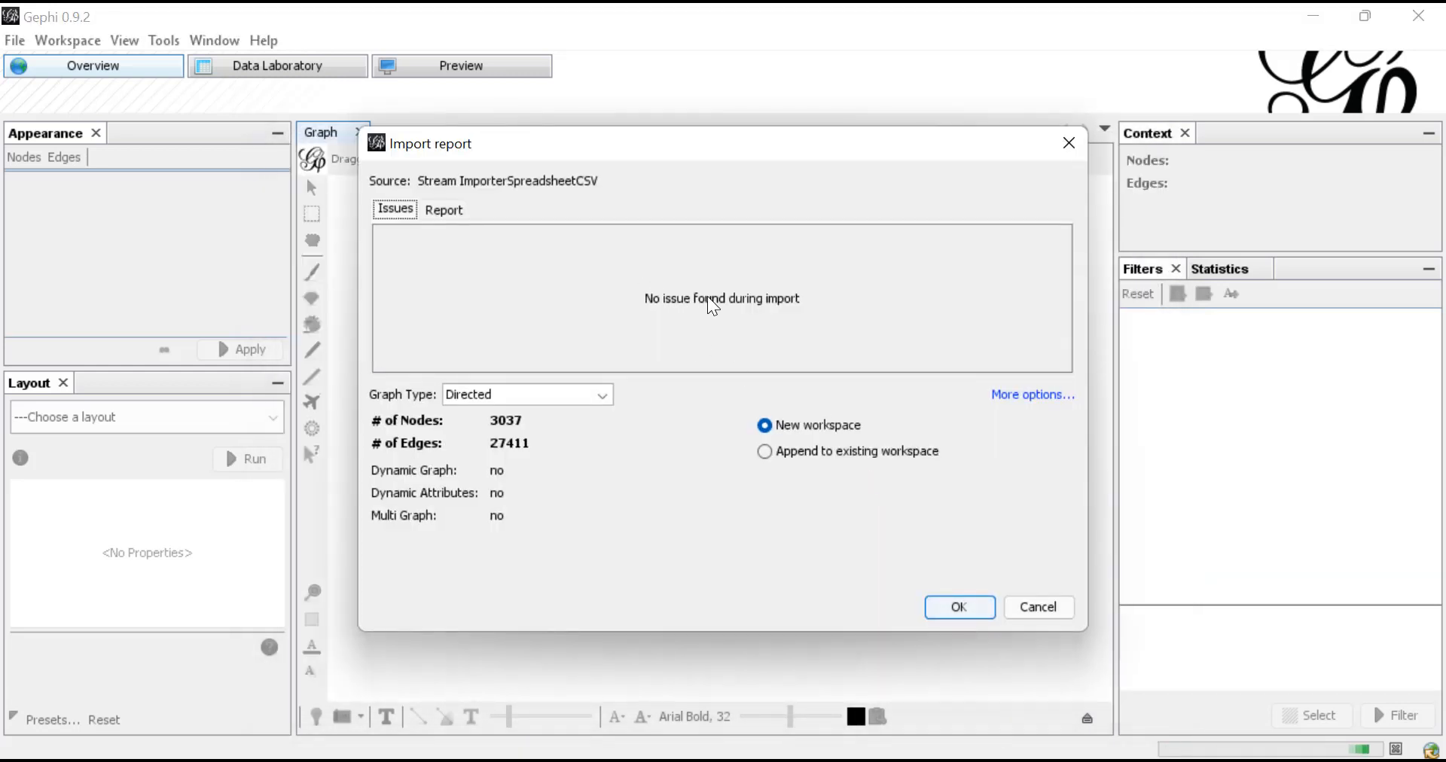
pyautogui.click(764, 454)
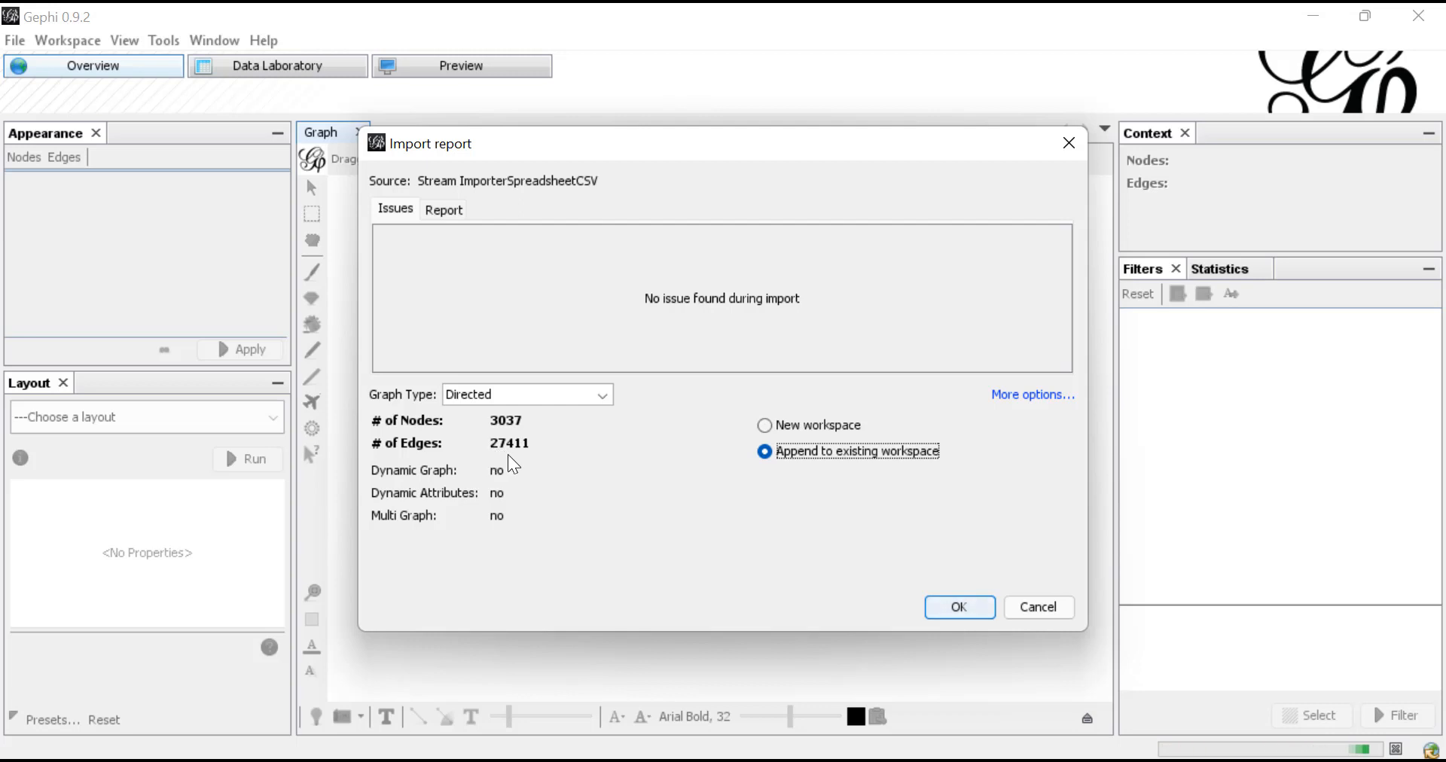
pyautogui.click(953, 605)
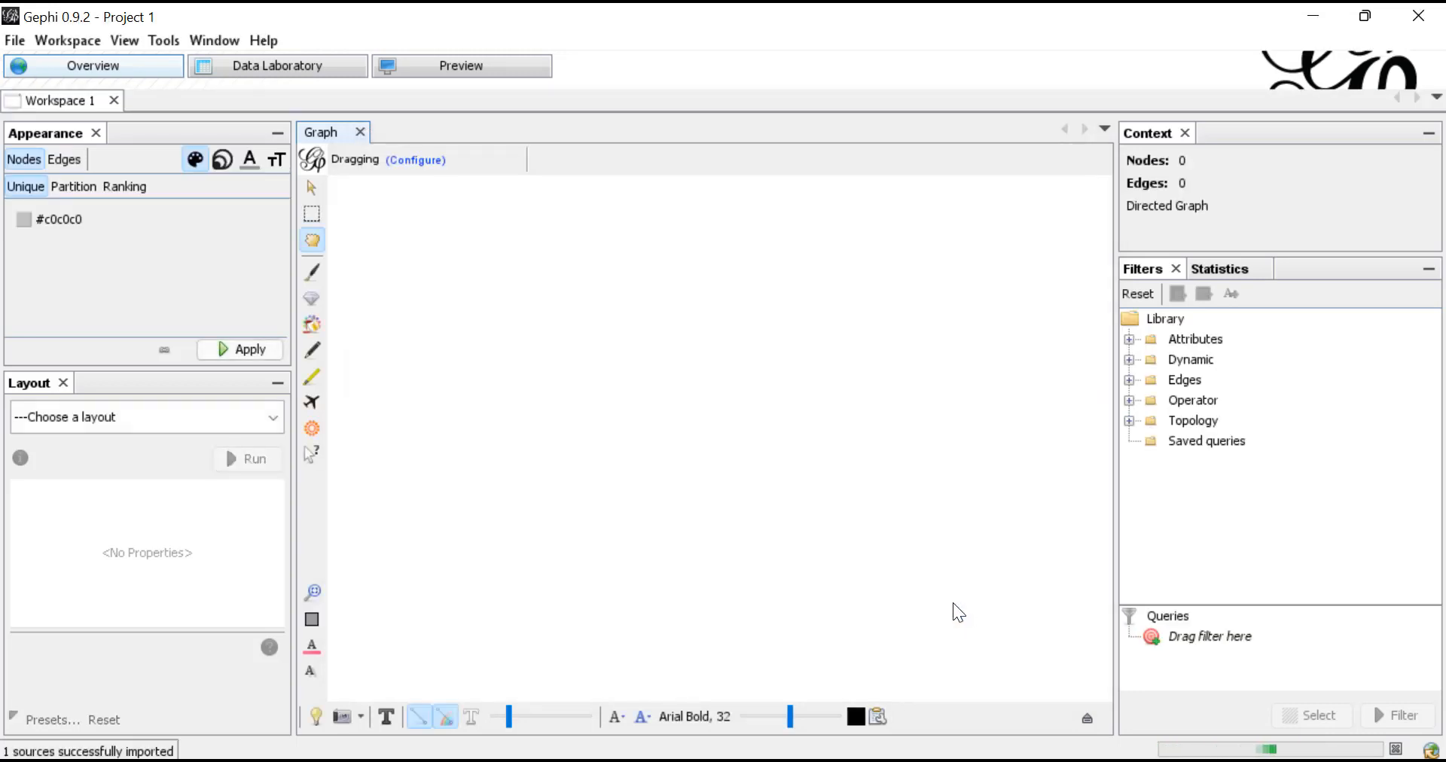
pyautogui.scroll(3, 682, 392)
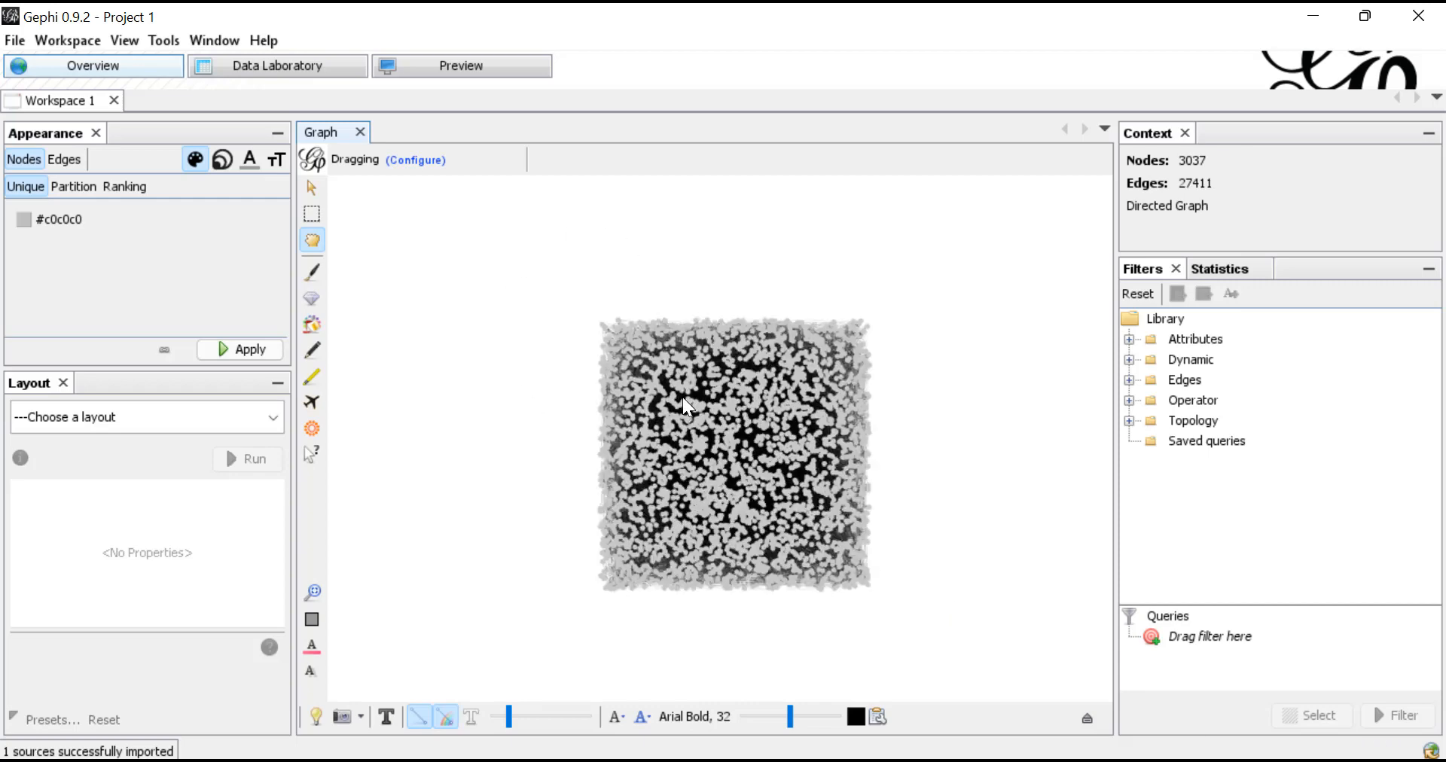
pyautogui.click(265, 420)
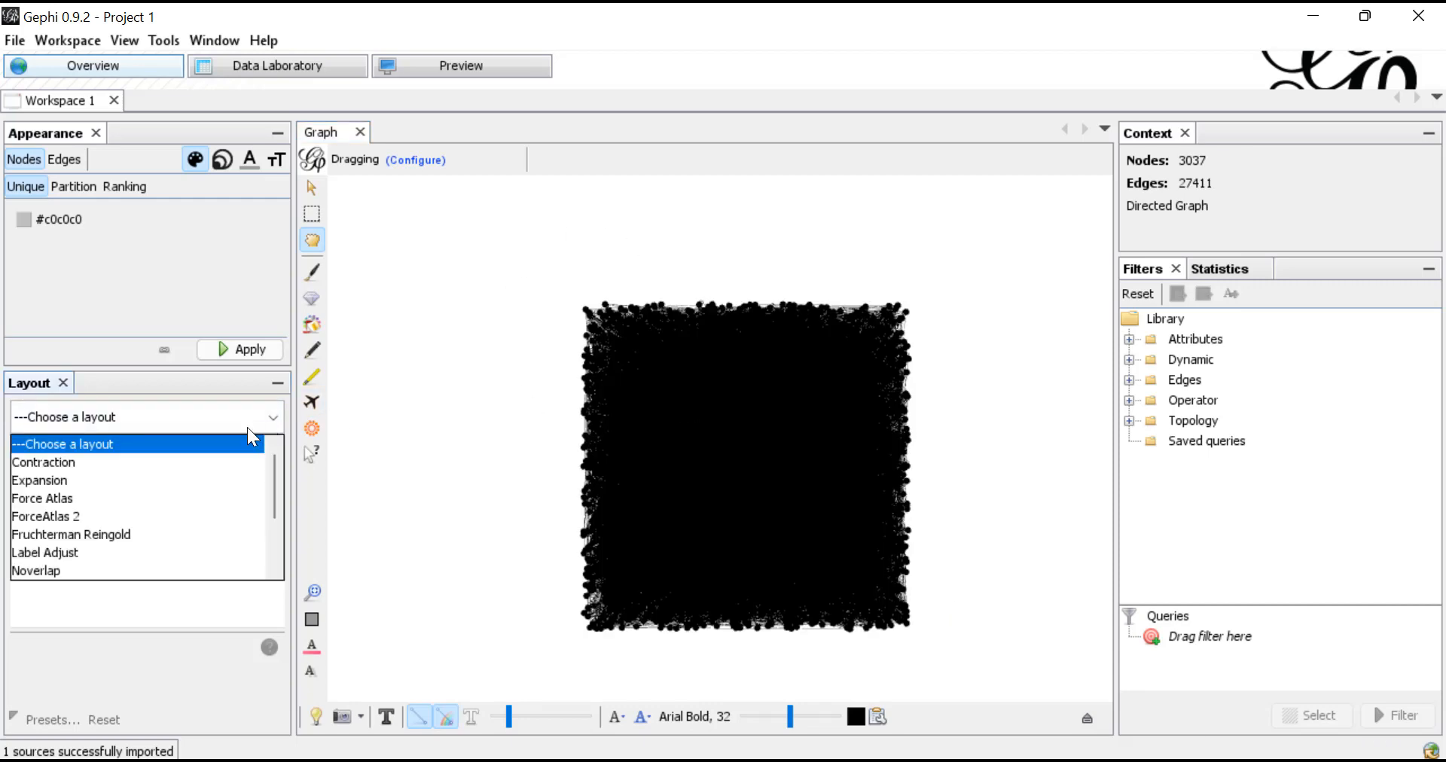
pyautogui.click(411, 271)
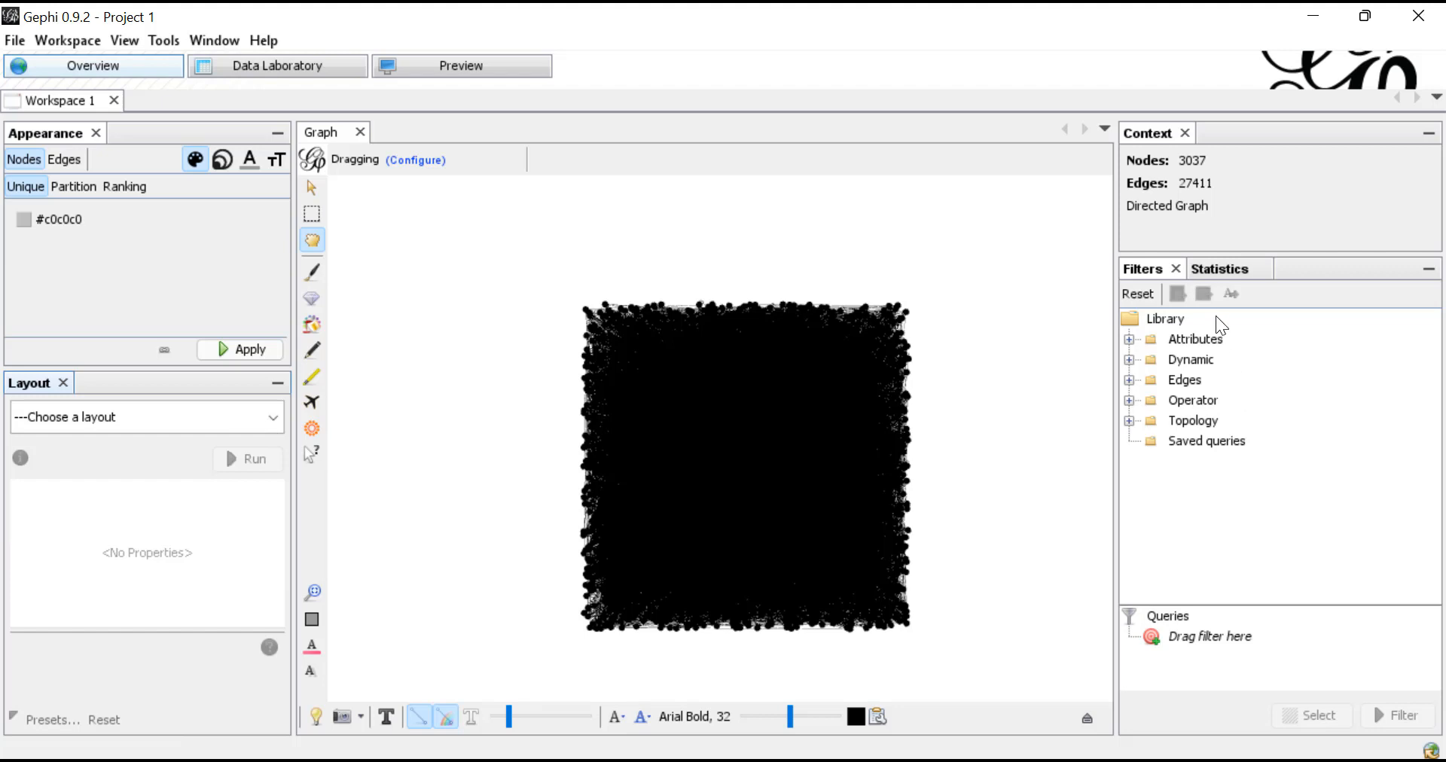
# Step: Run the Network Diameter statistic as directed, review the centrality and eccentricity distributions in its report, and close the report
pyautogui.click(1230, 269)
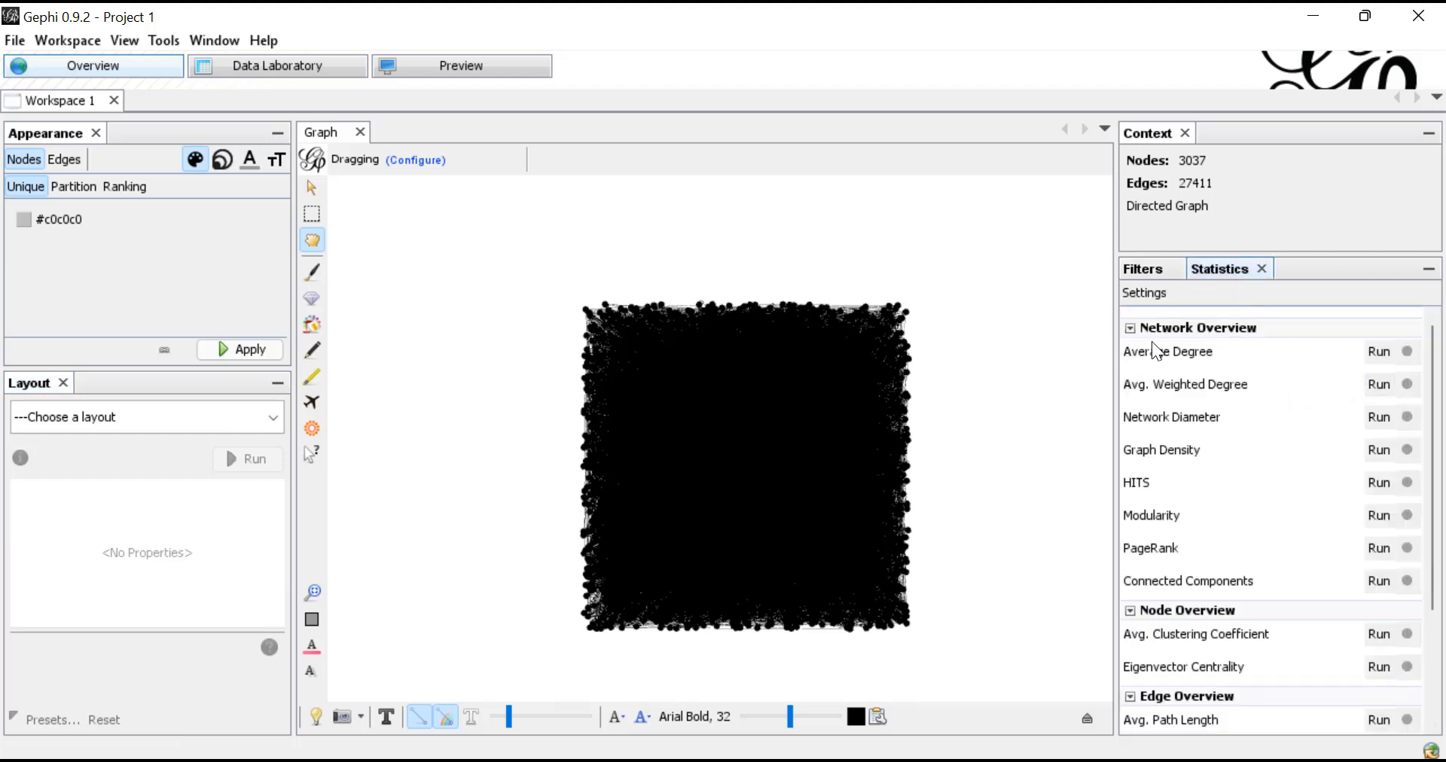
pyautogui.click(1377, 418)
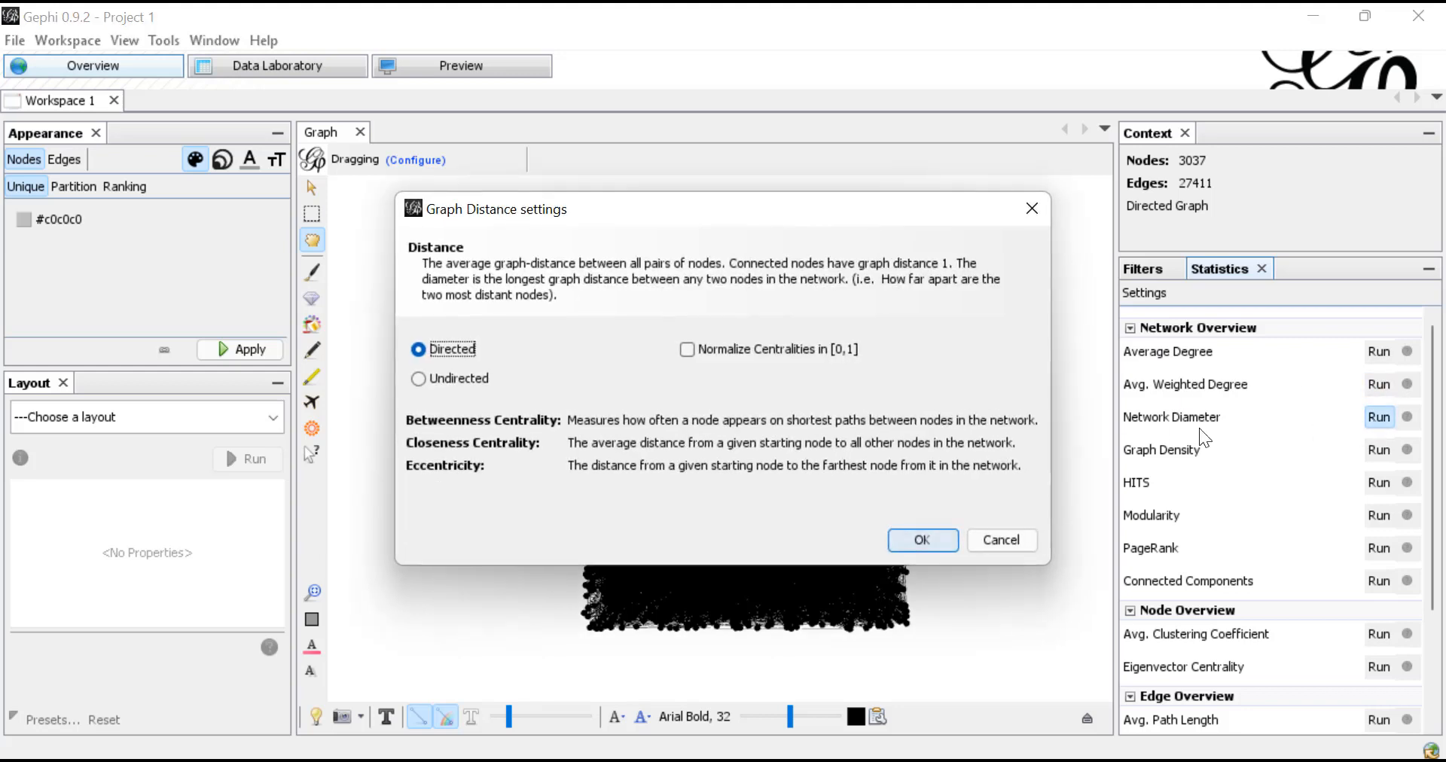
pyautogui.click(917, 542)
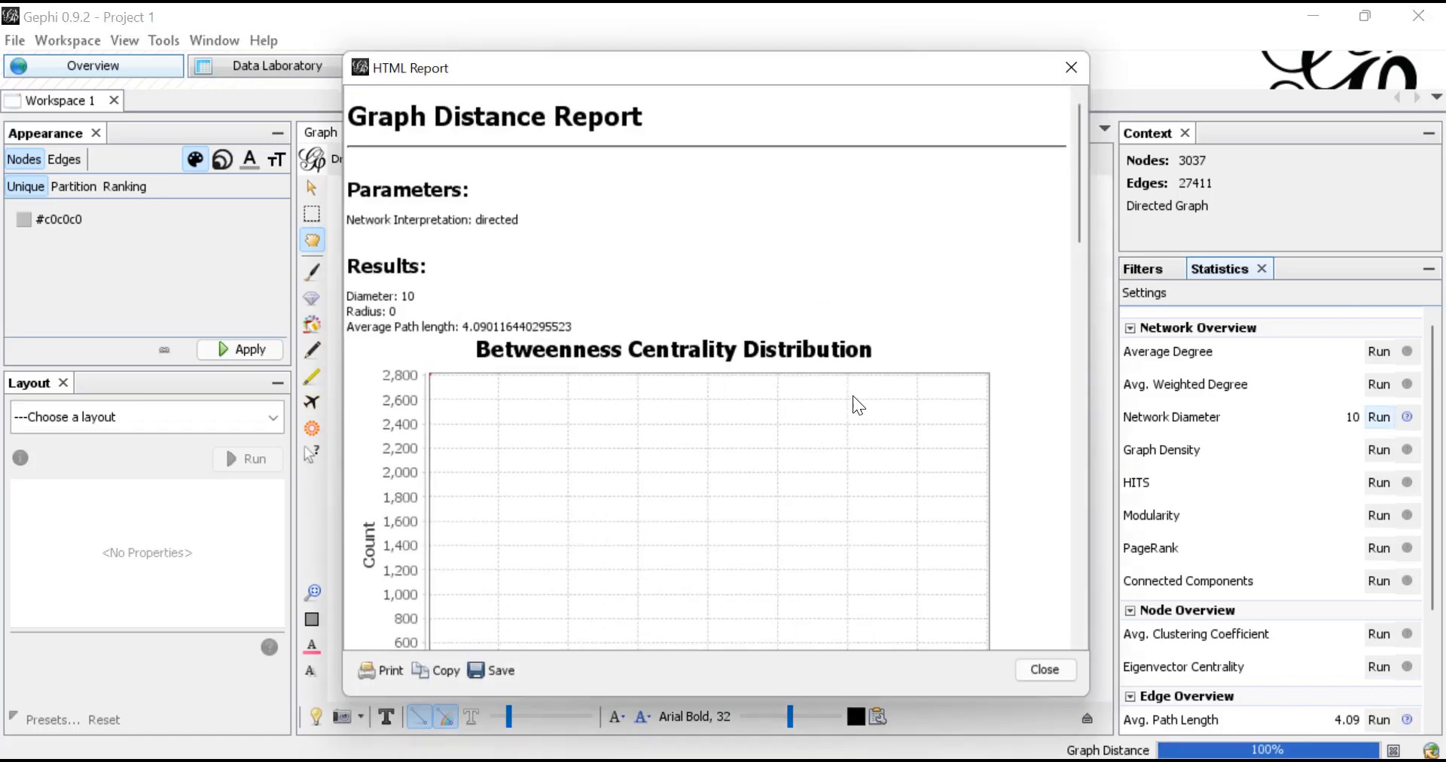
pyautogui.scroll(-10, 587, 365)
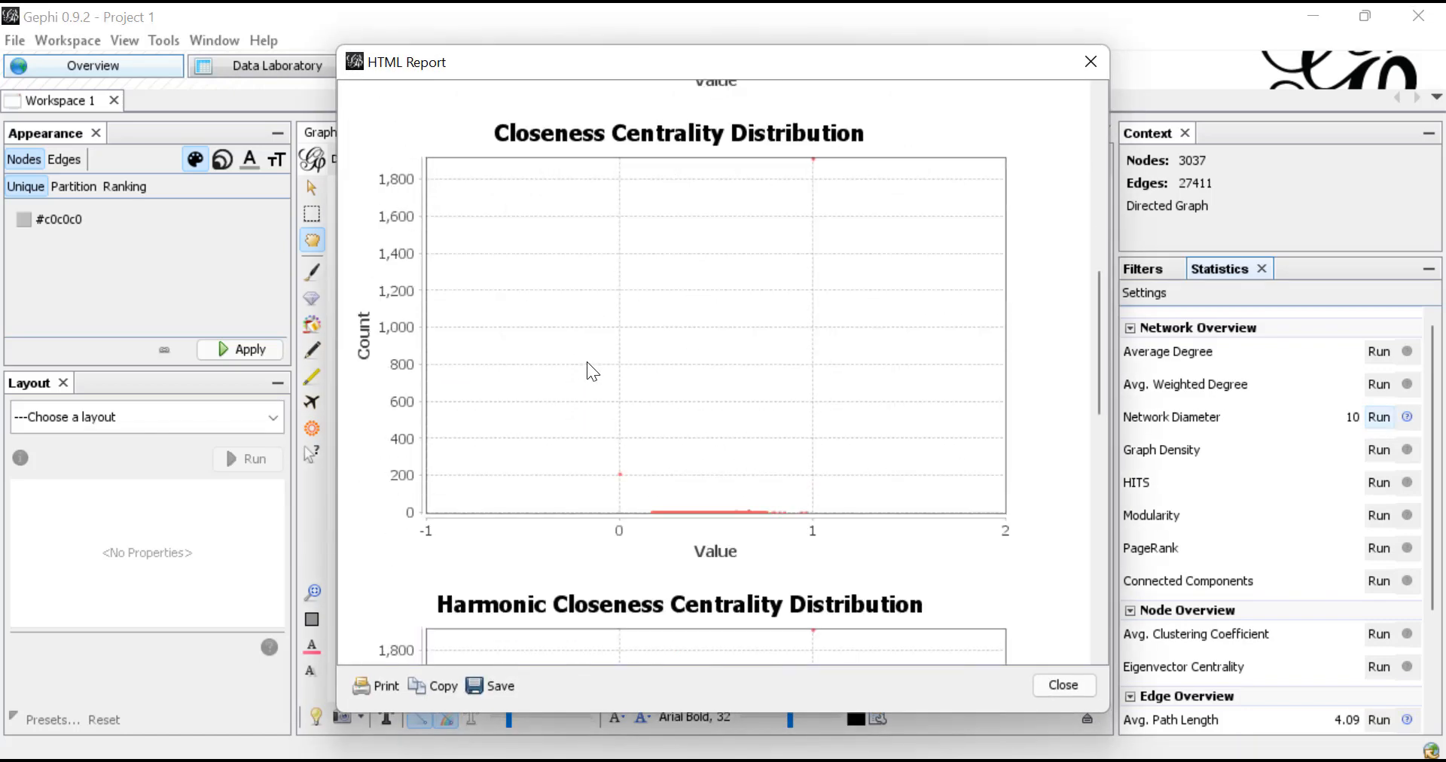
pyautogui.scroll(-10, 660, 339)
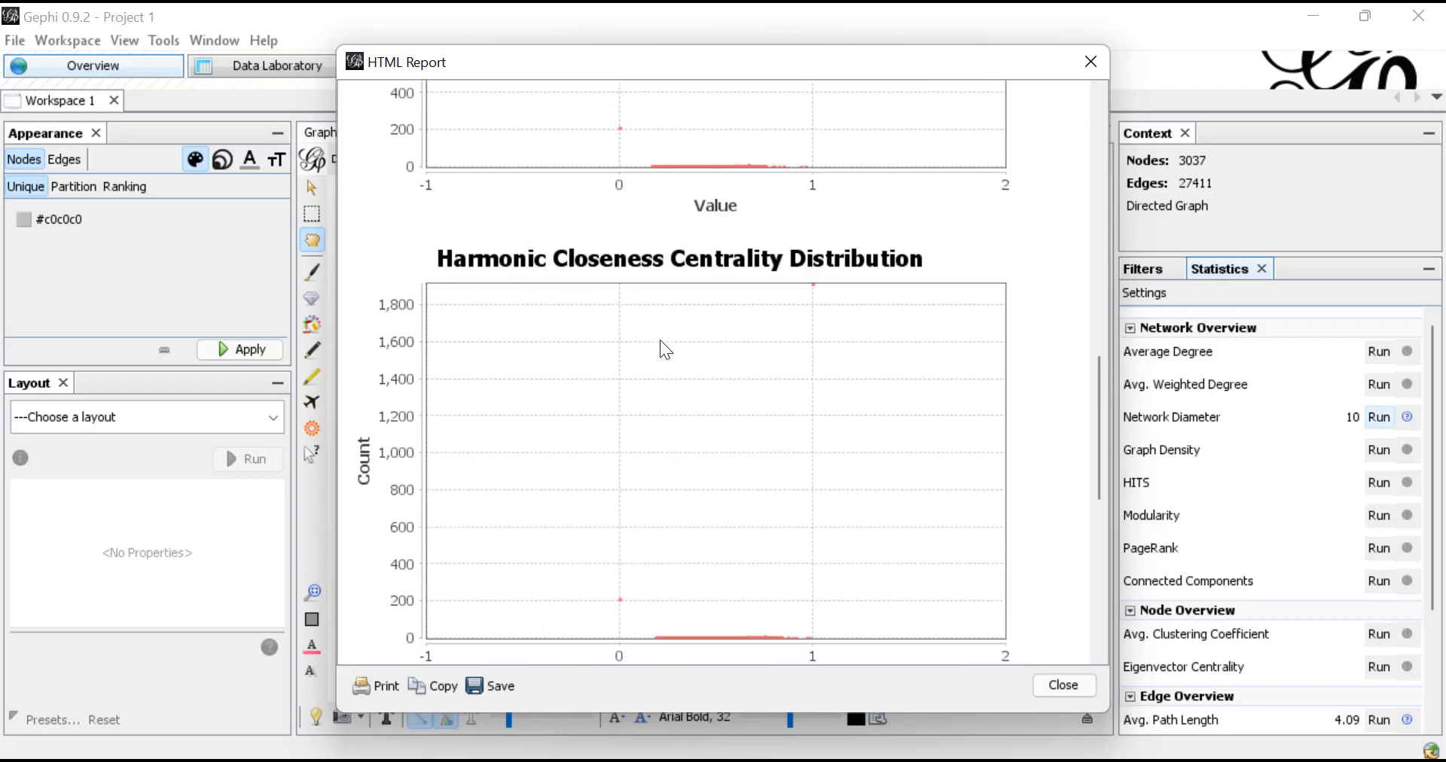
pyautogui.scroll(-3, 662, 351)
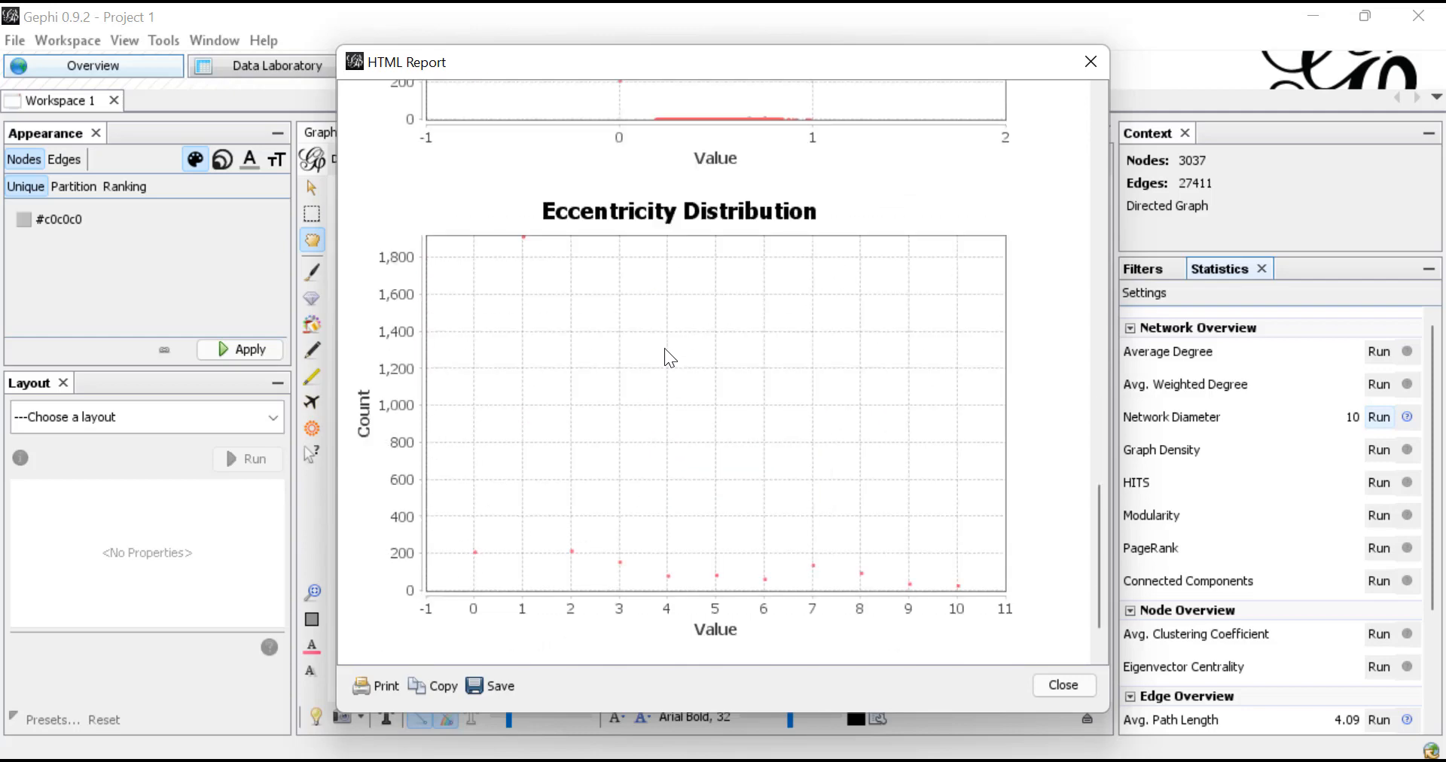
pyautogui.scroll(20, 664, 348)
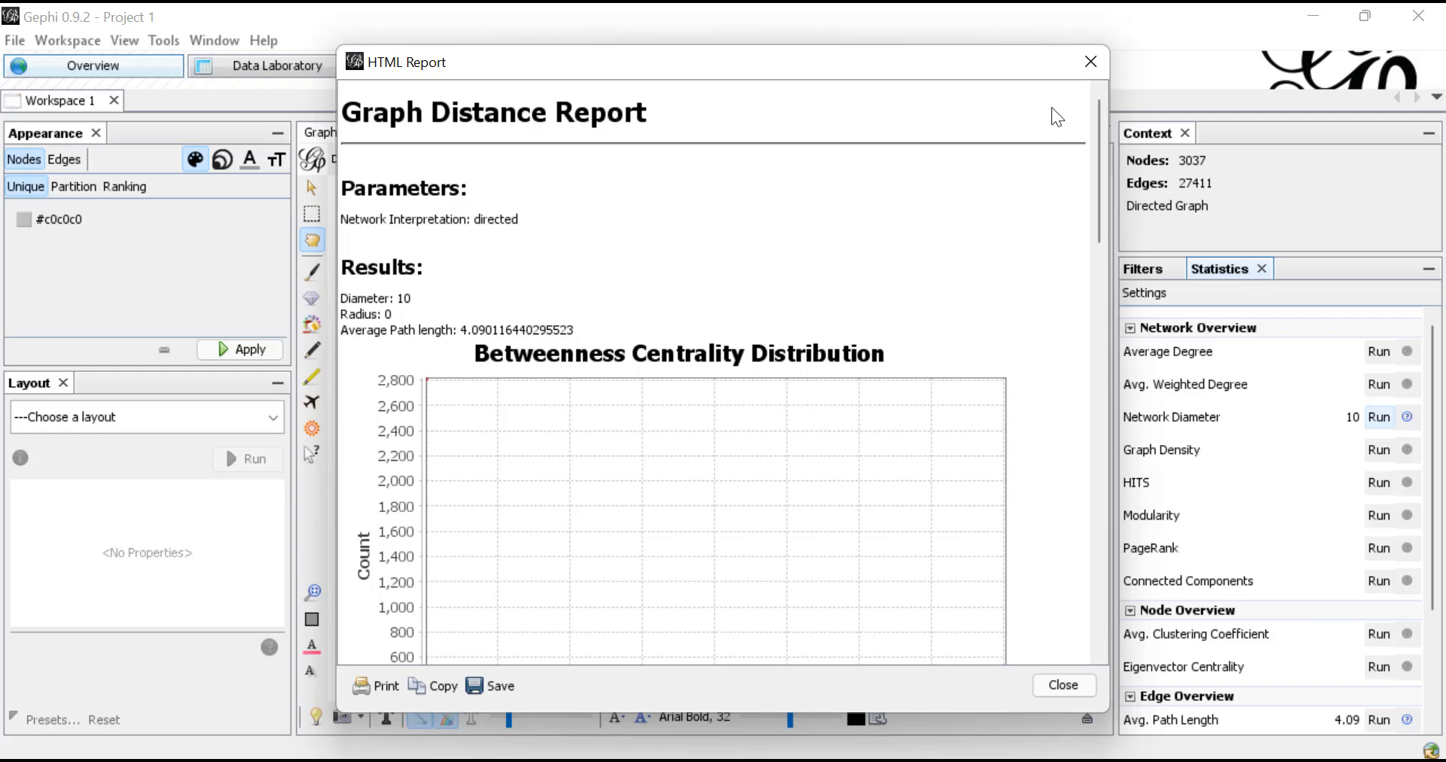
pyautogui.click(1092, 64)
# Step: Run the Modularity statistic with edge weights disabled and the resolution left at 1.0, and close its report
pyautogui.click(1379, 515)
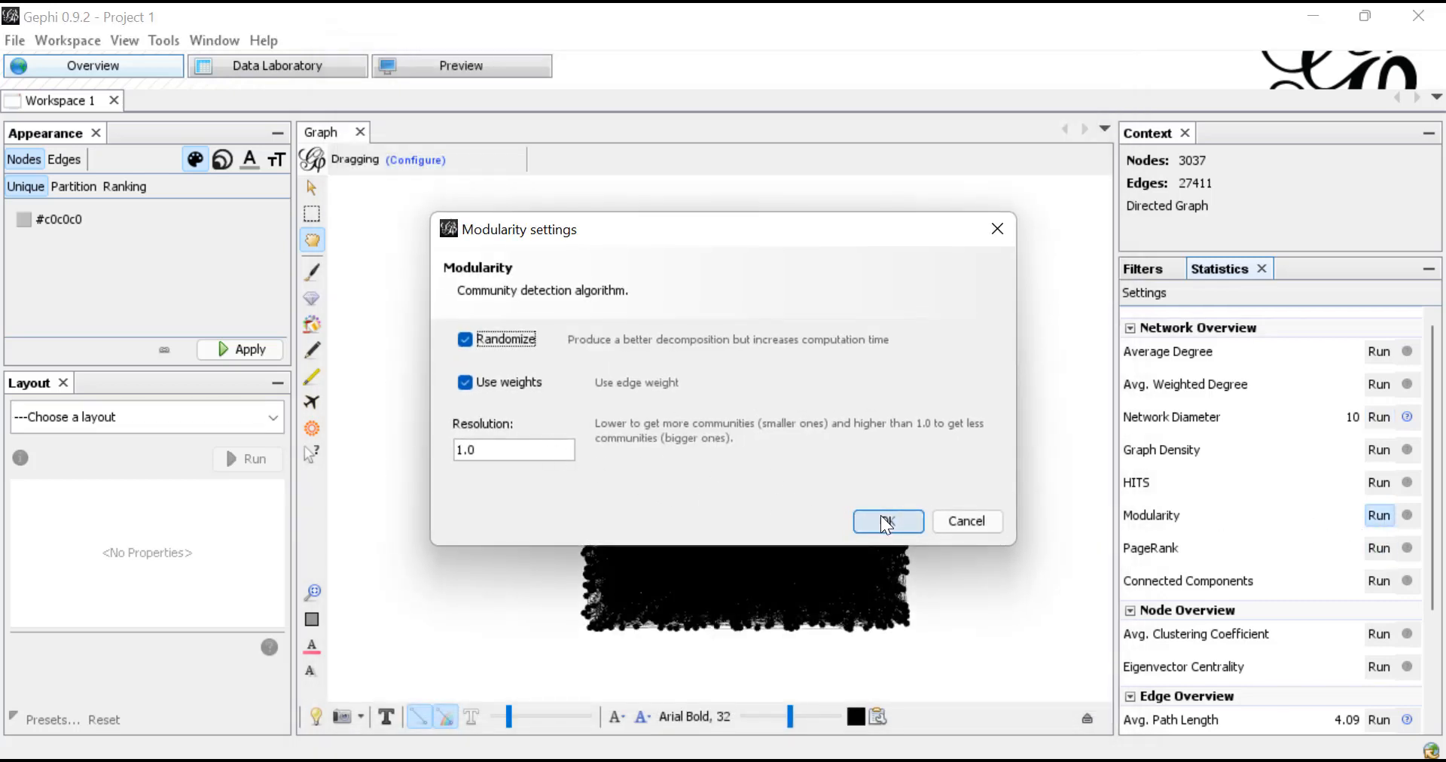
pyautogui.click(466, 382)
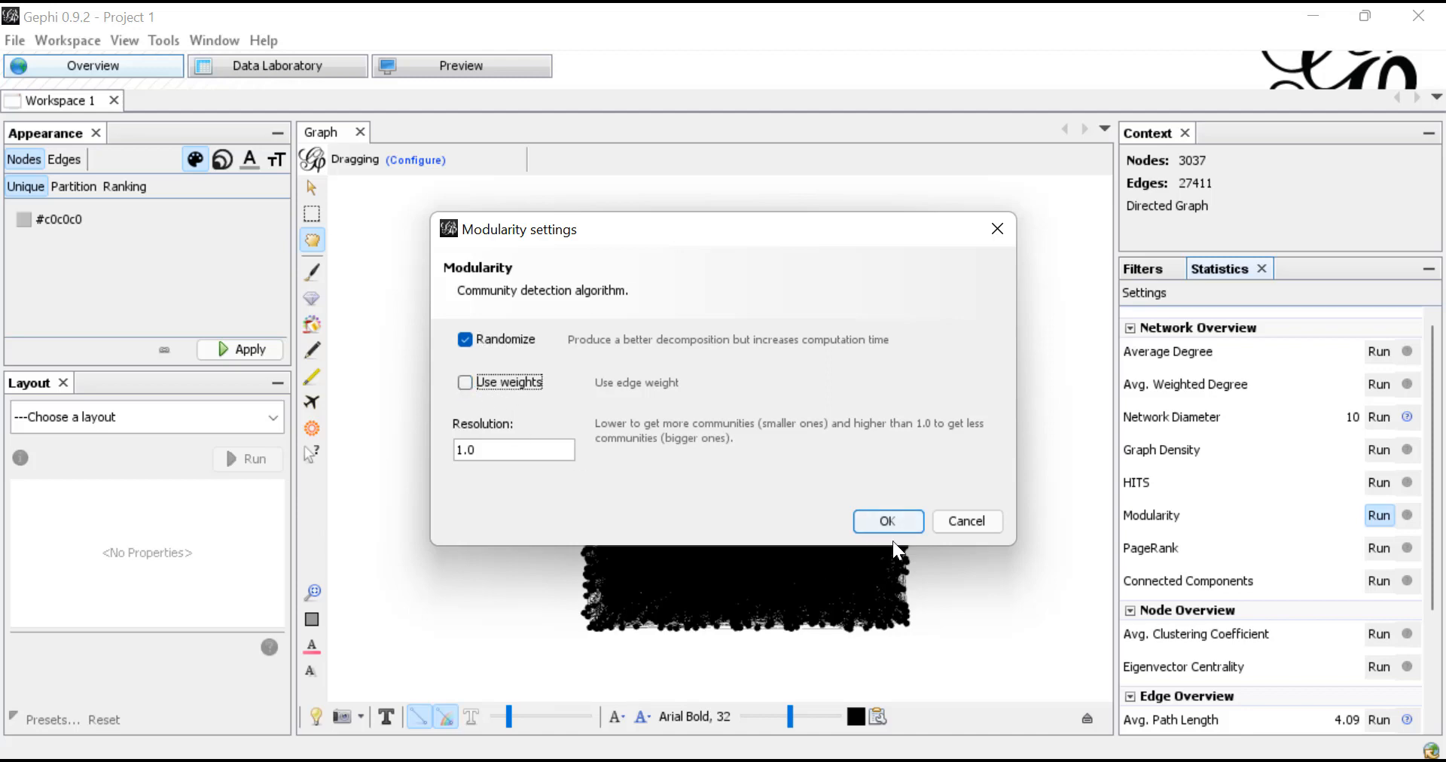
pyautogui.click(896, 527)
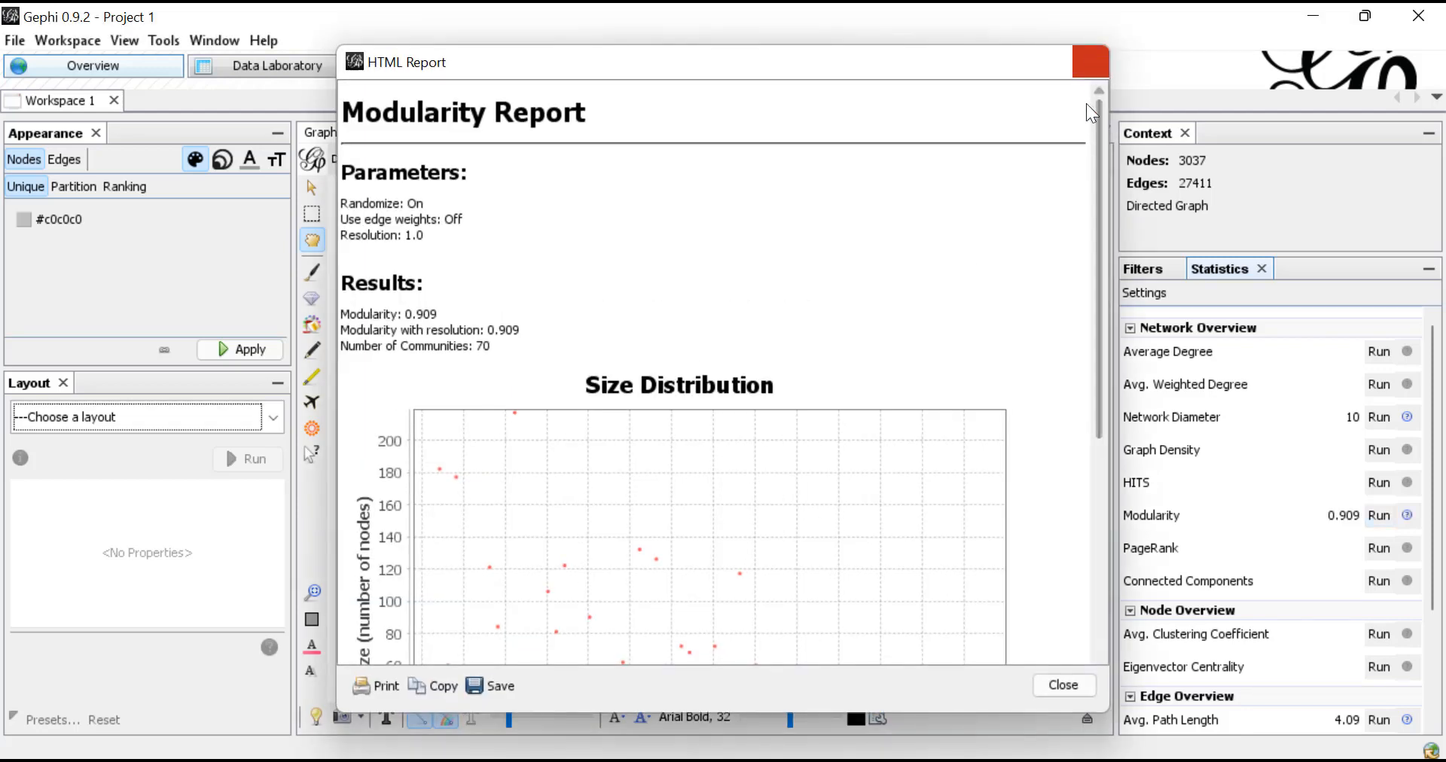
pyautogui.click(1090, 62)
# Step: Rerun the Modularity statistic at a resolution of 5, check the number of communities, and close the report
pyautogui.click(1377, 515)
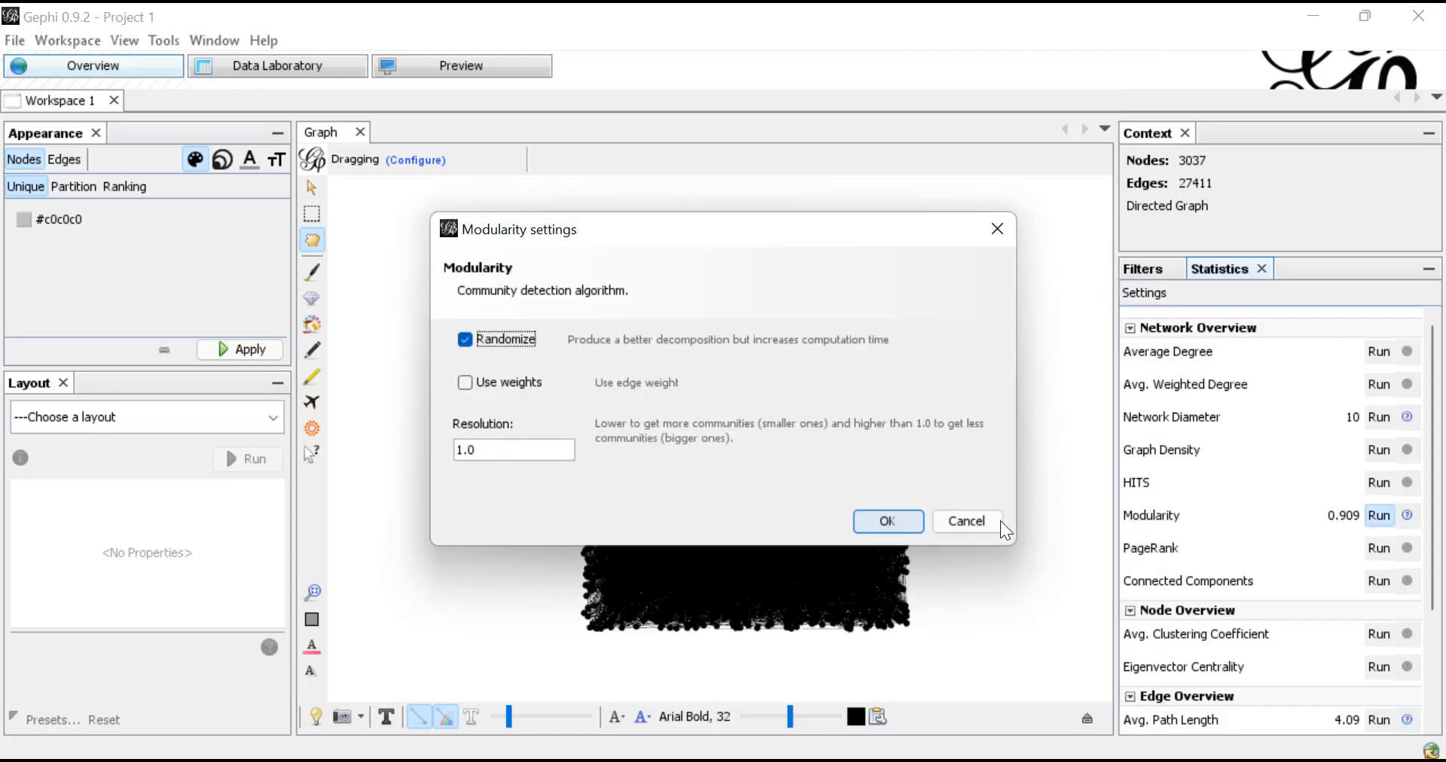
pyautogui.click(482, 451)
pyautogui.write('5')
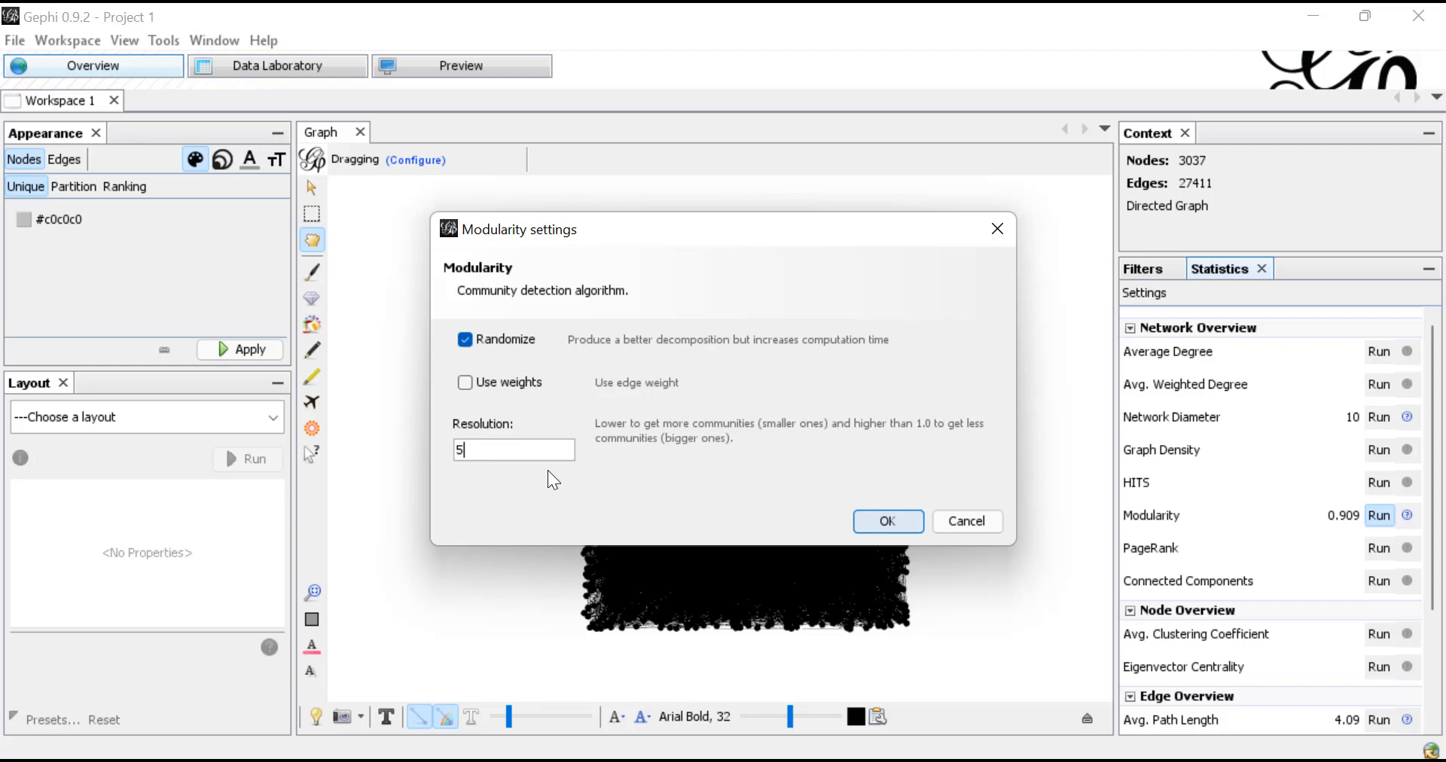
pyautogui.click(882, 512)
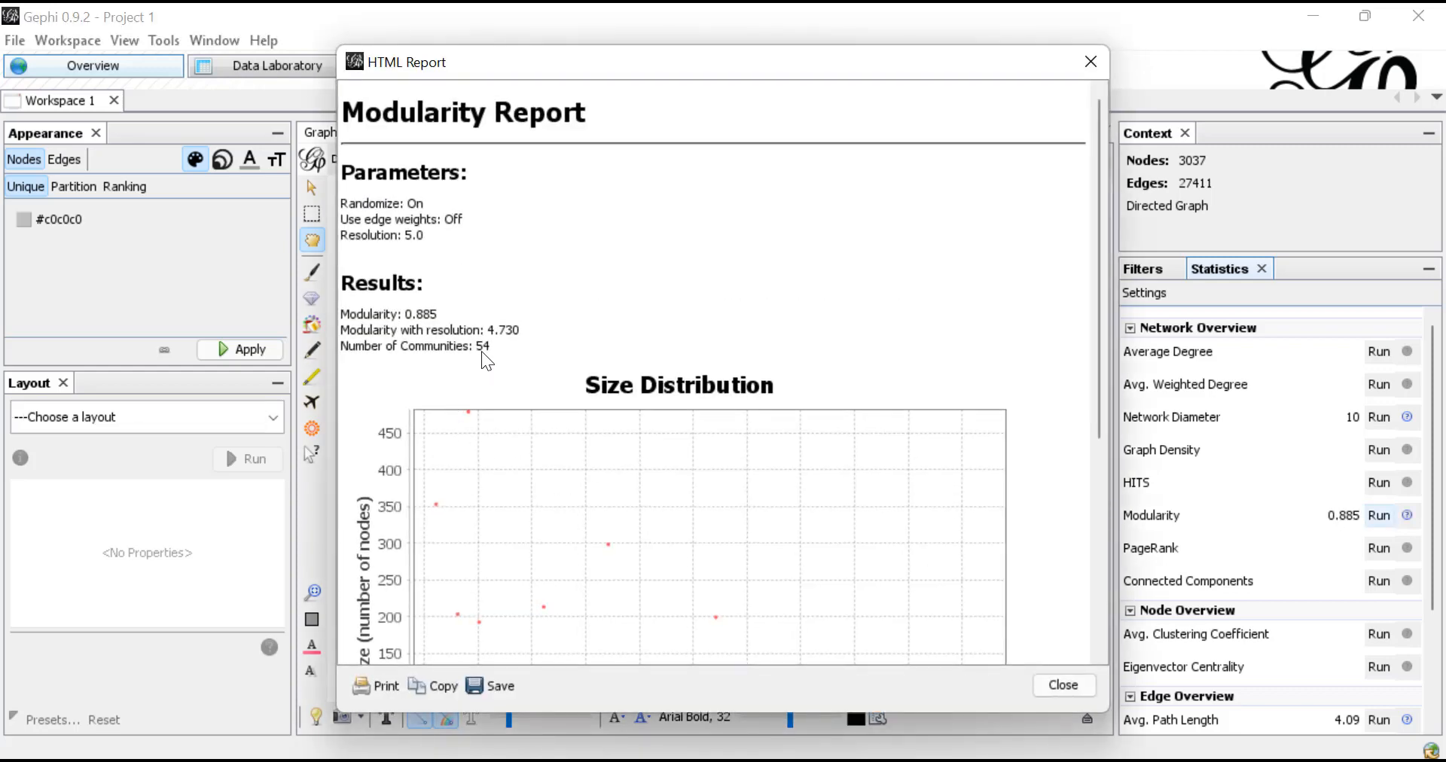
pyautogui.click(1059, 680)
# Step: Rerun the Modularity statistic at a resolution of 15 and close the resulting report
pyautogui.click(1379, 515)
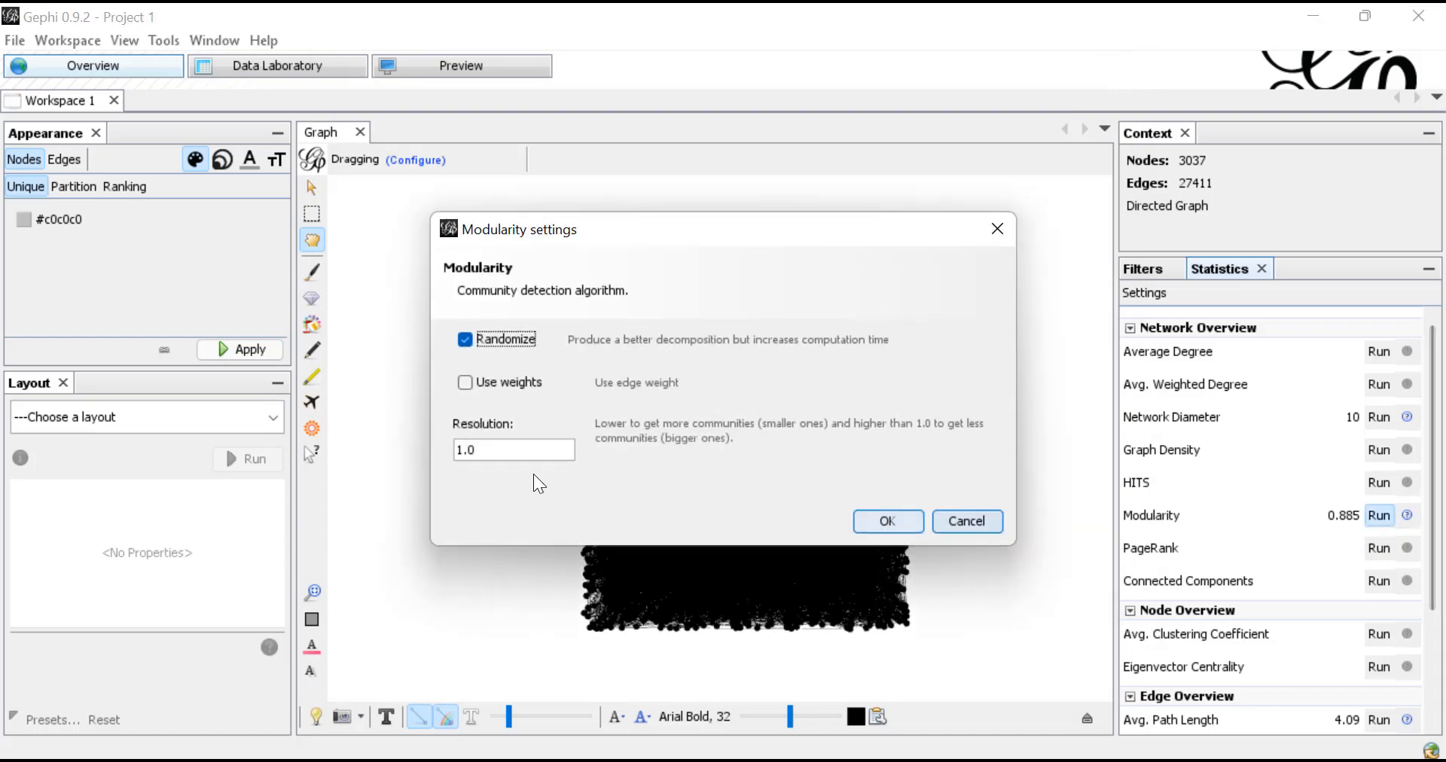
pyautogui.moveTo(486, 450); pyautogui.dragTo(405, 442)
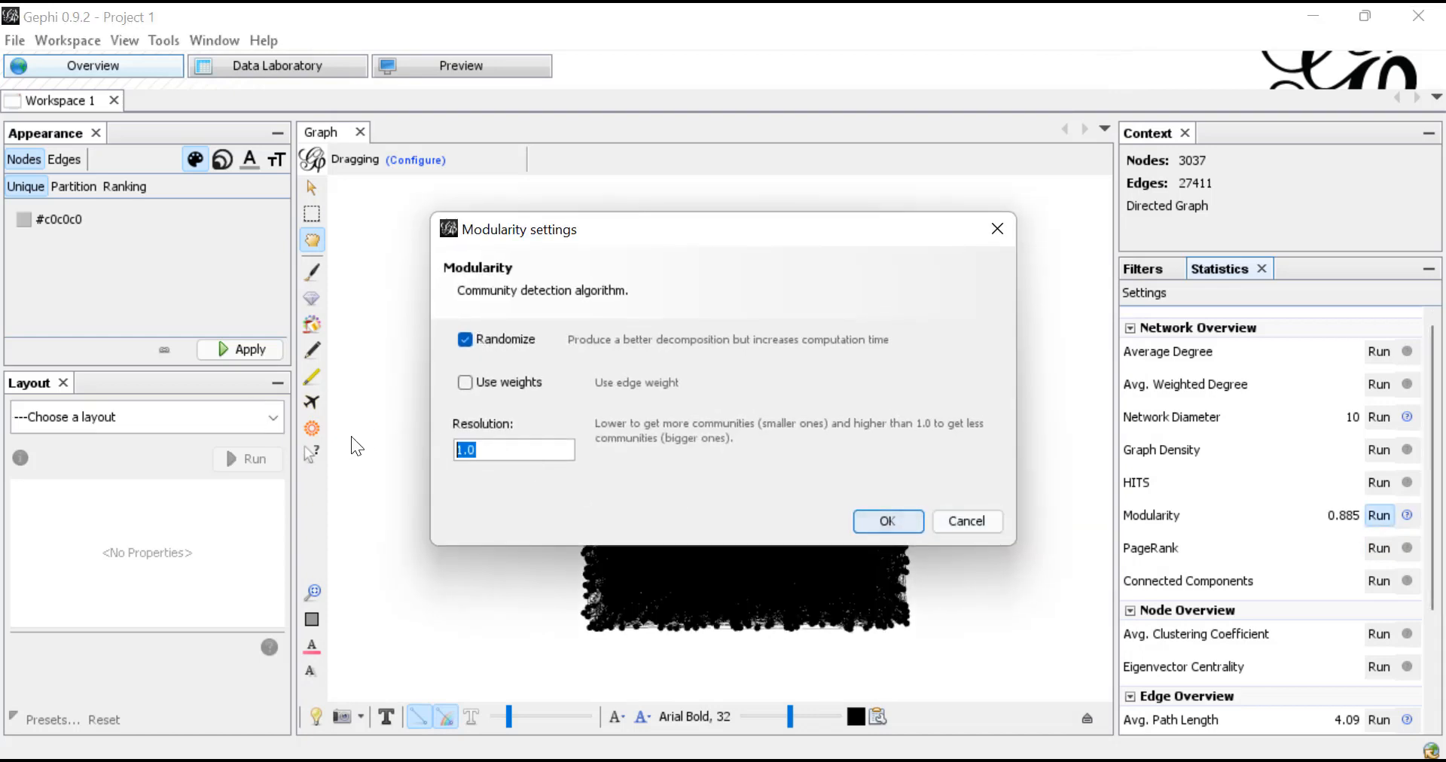
pyautogui.write('15')
pyautogui.click(873, 519)
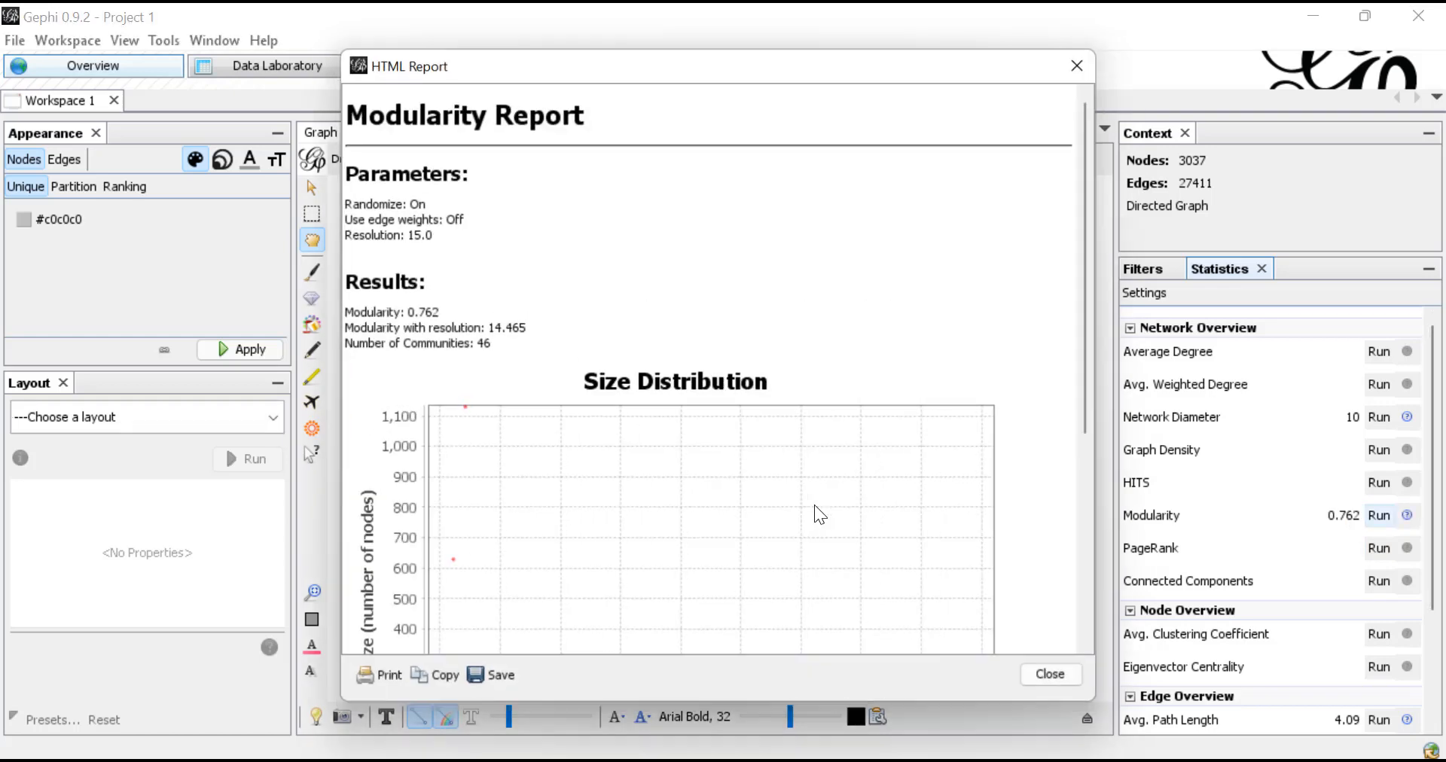
pyautogui.click(1075, 679)
# Step: Rerun the Modularity statistic at a resolution of 12 and dismiss its report
pyautogui.click(1376, 515)
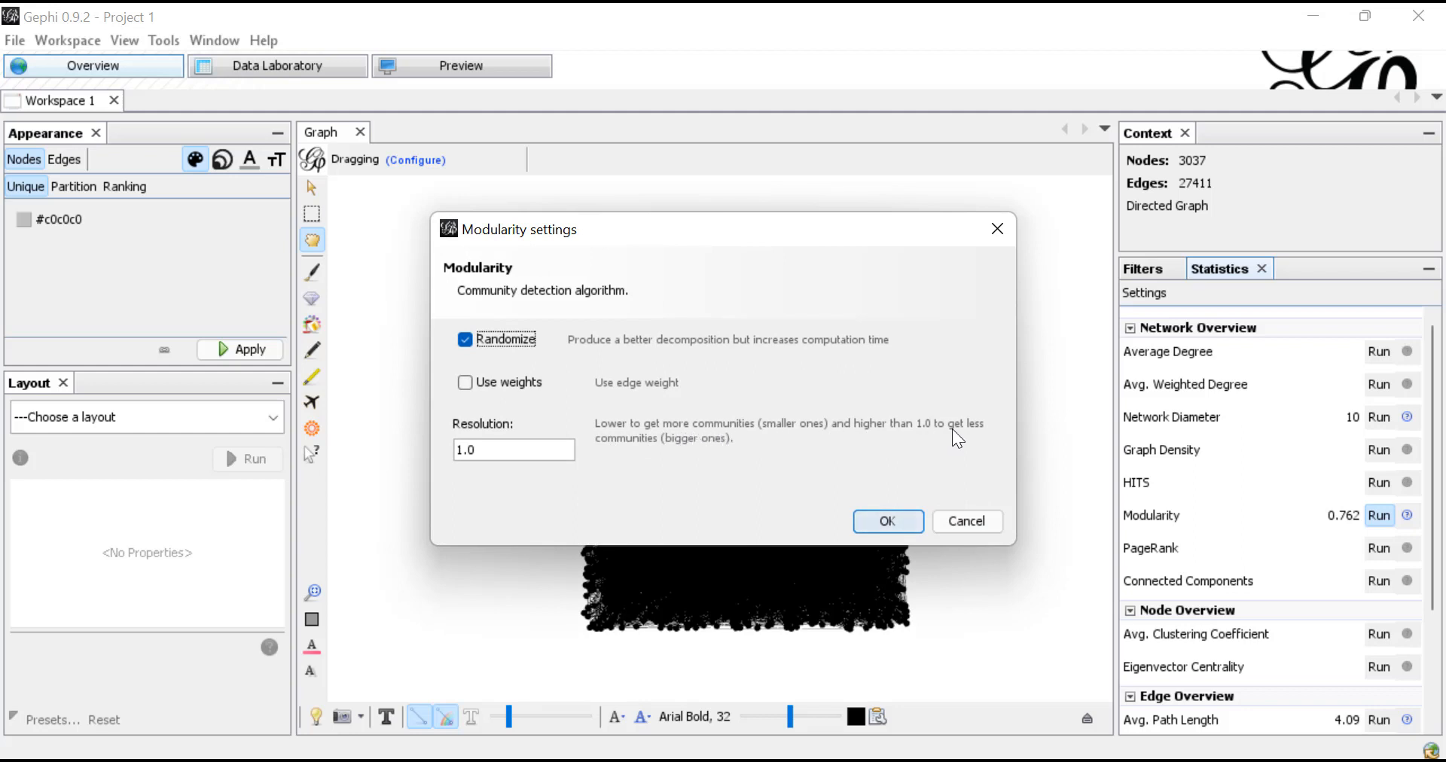
pyautogui.press('Tab')
pyautogui.press('Tab')
pyautogui.write('12')
pyautogui.click(905, 518)
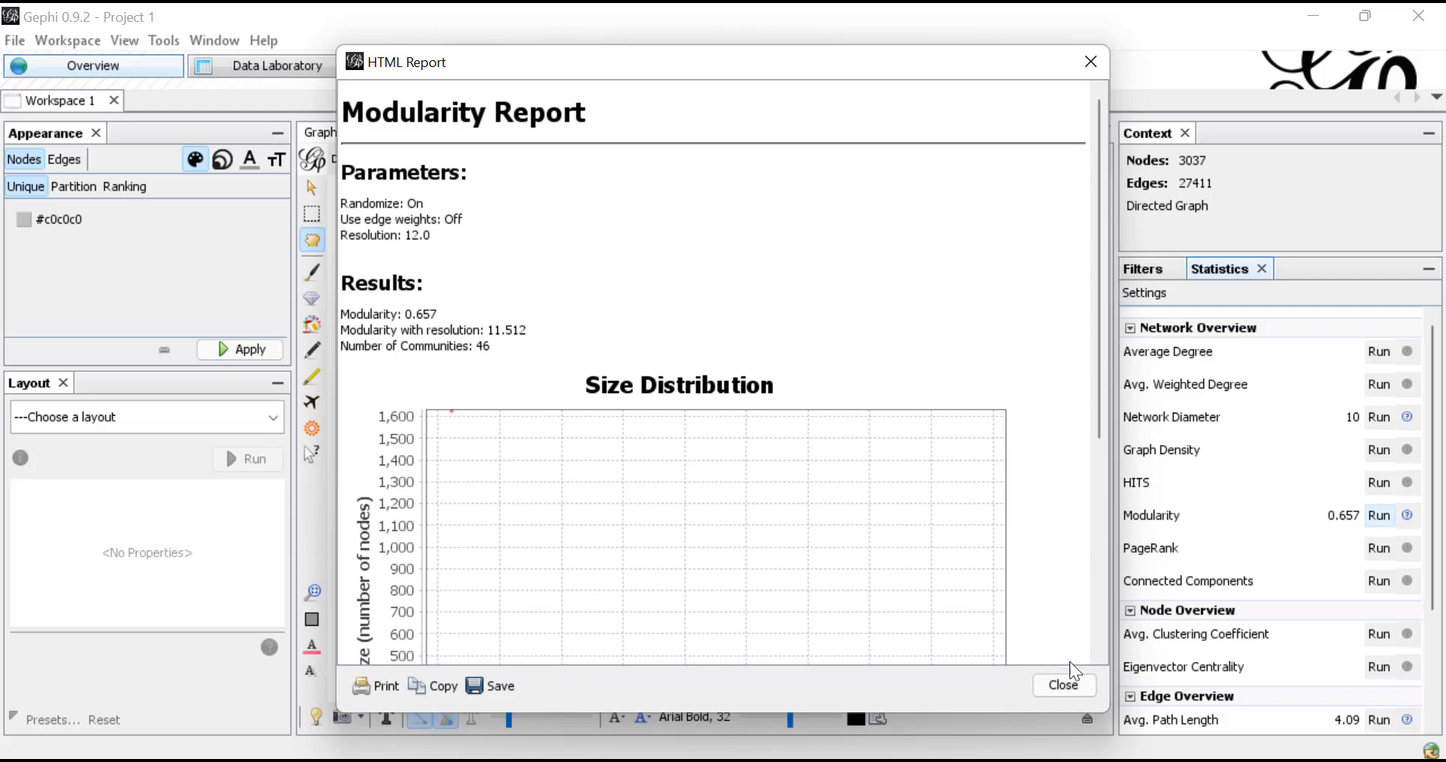
pyautogui.click(1081, 688)
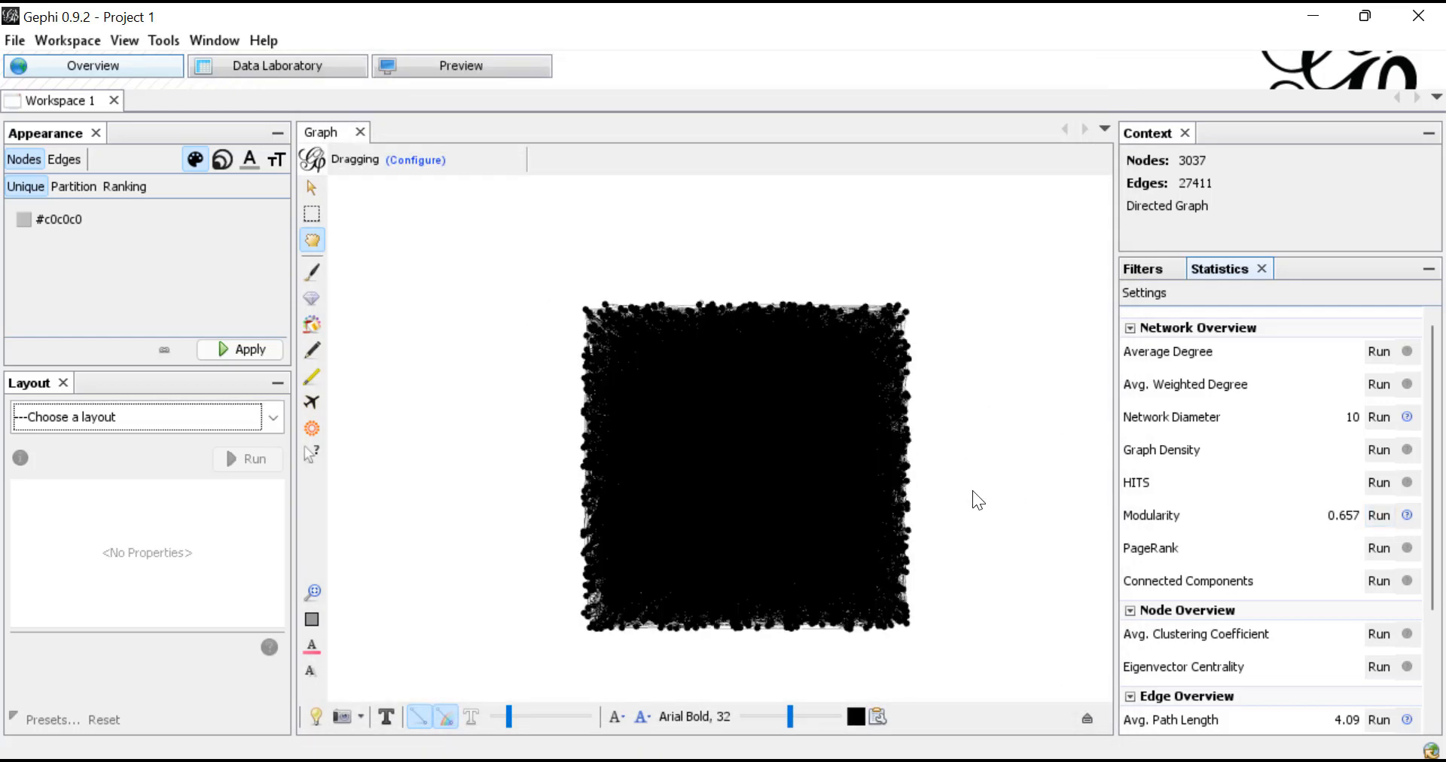
# Step: Add the Degree Range filter from the Topology category to the filter queries
pyautogui.click(1154, 270)
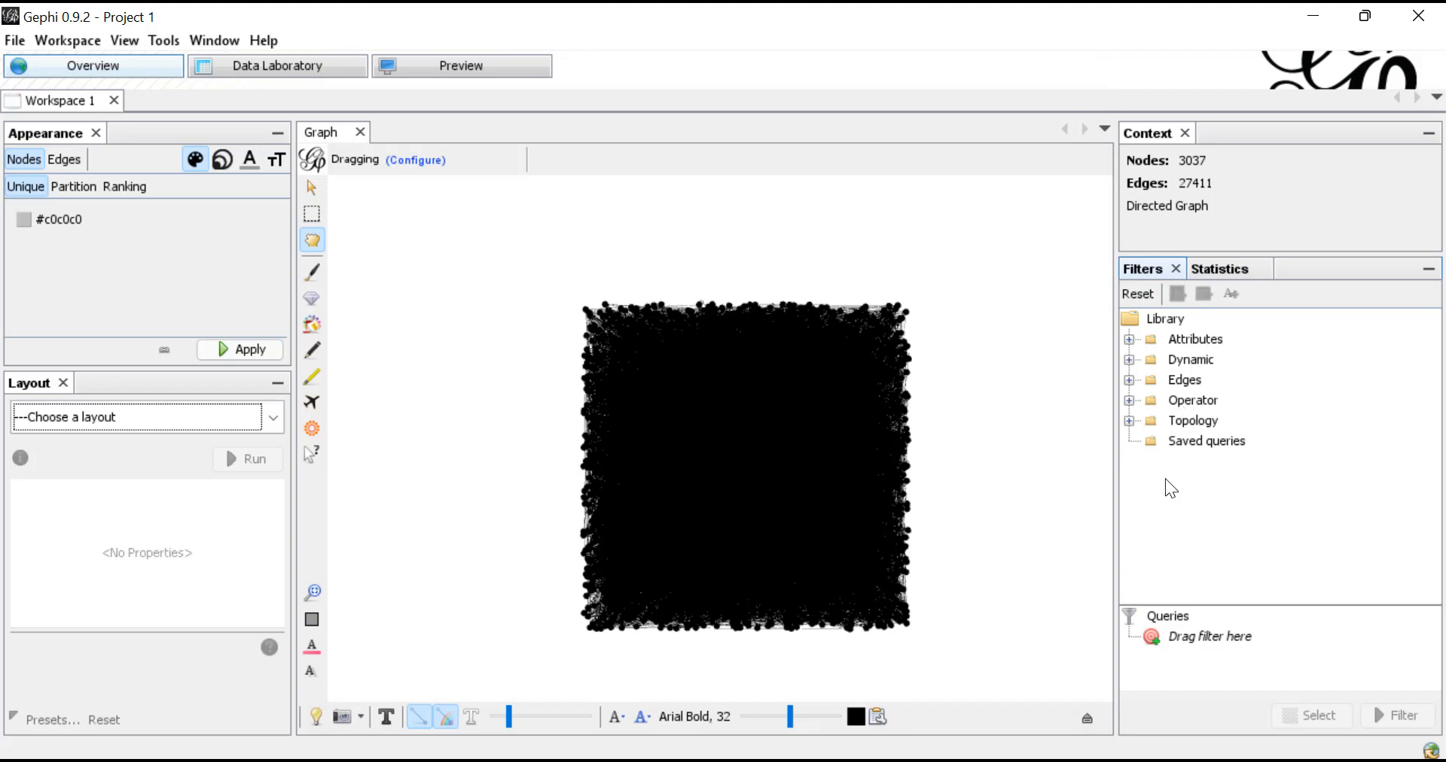
pyautogui.click(1131, 419)
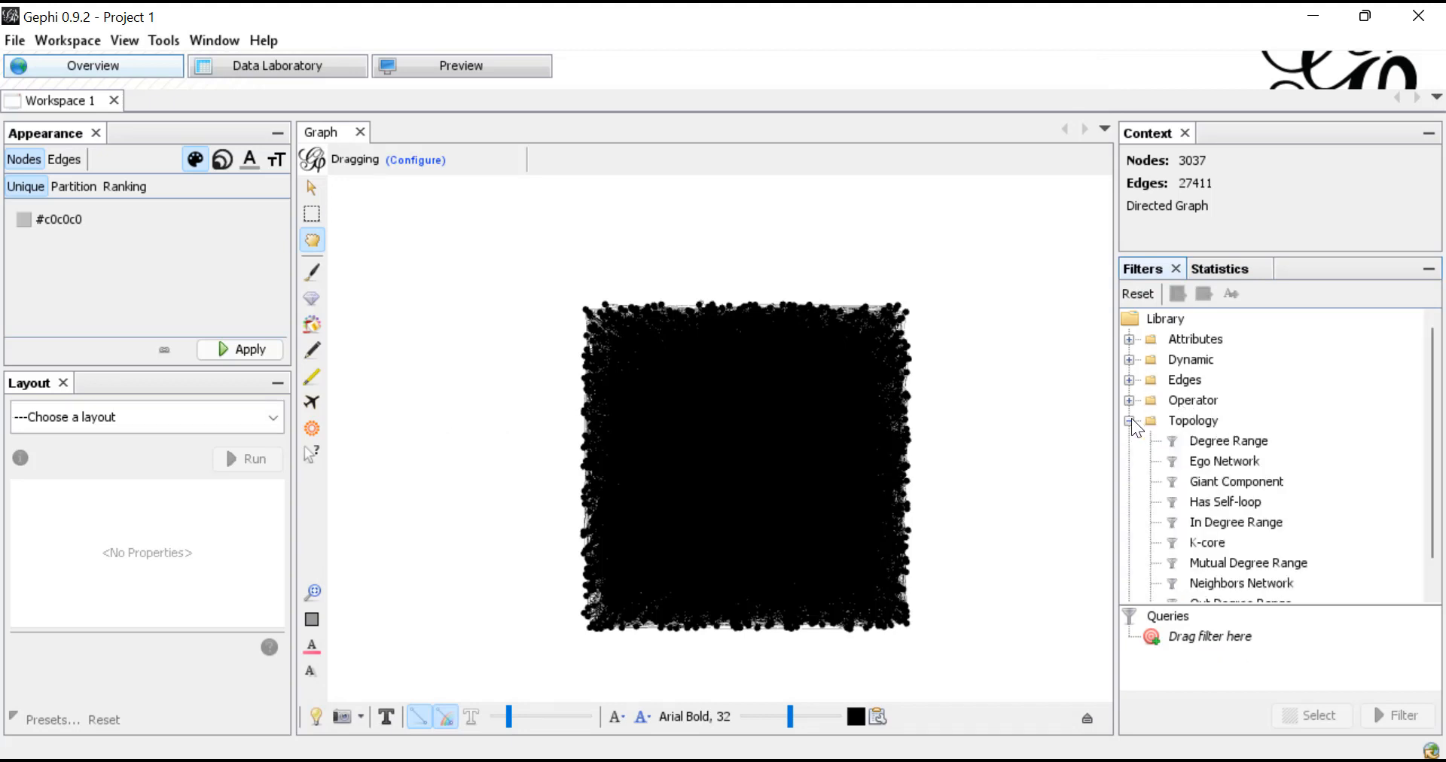
pyautogui.moveTo(1207, 430); pyautogui.dragTo(1201, 637)
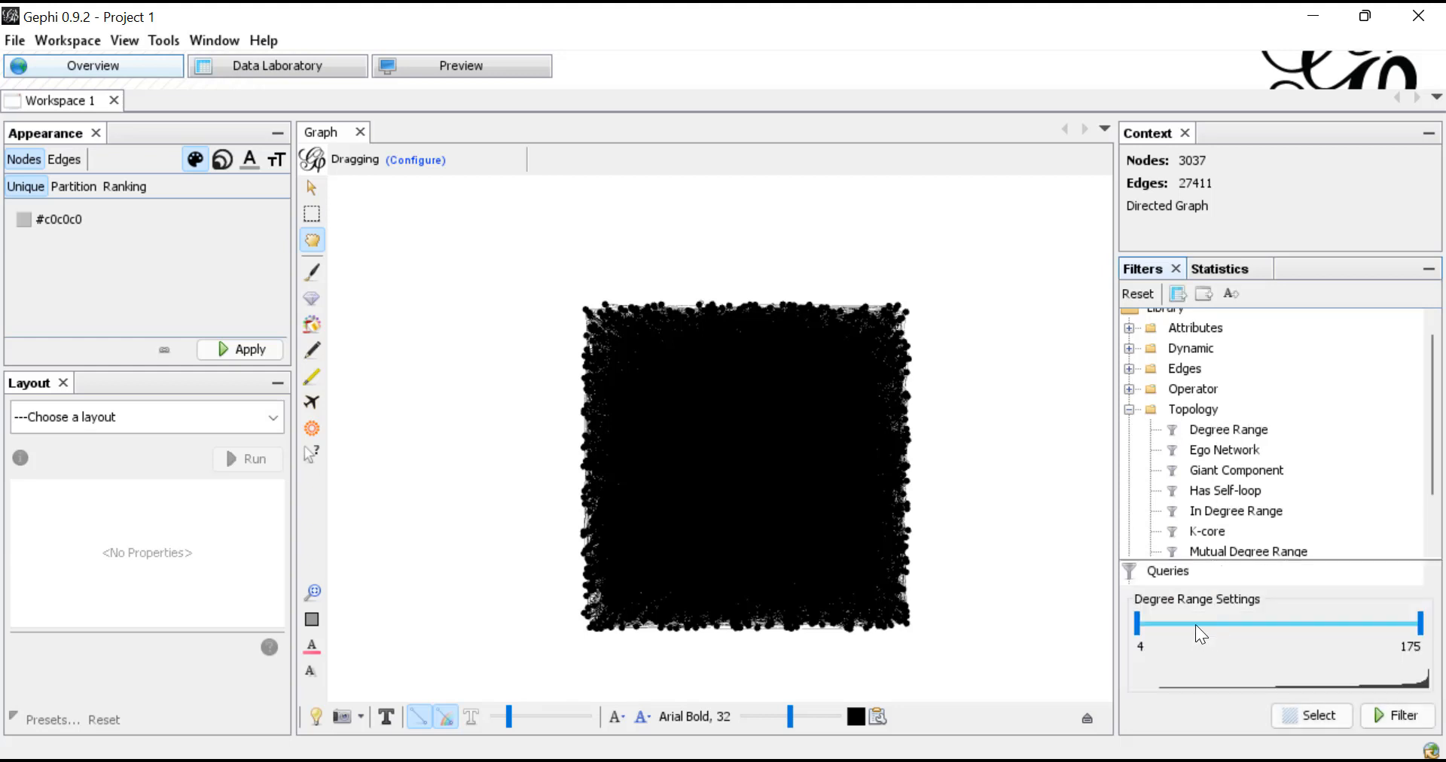
# Step: Set the lower bound of the degree range to 40 and apply the filter to the graph
pyautogui.click(1135, 625)
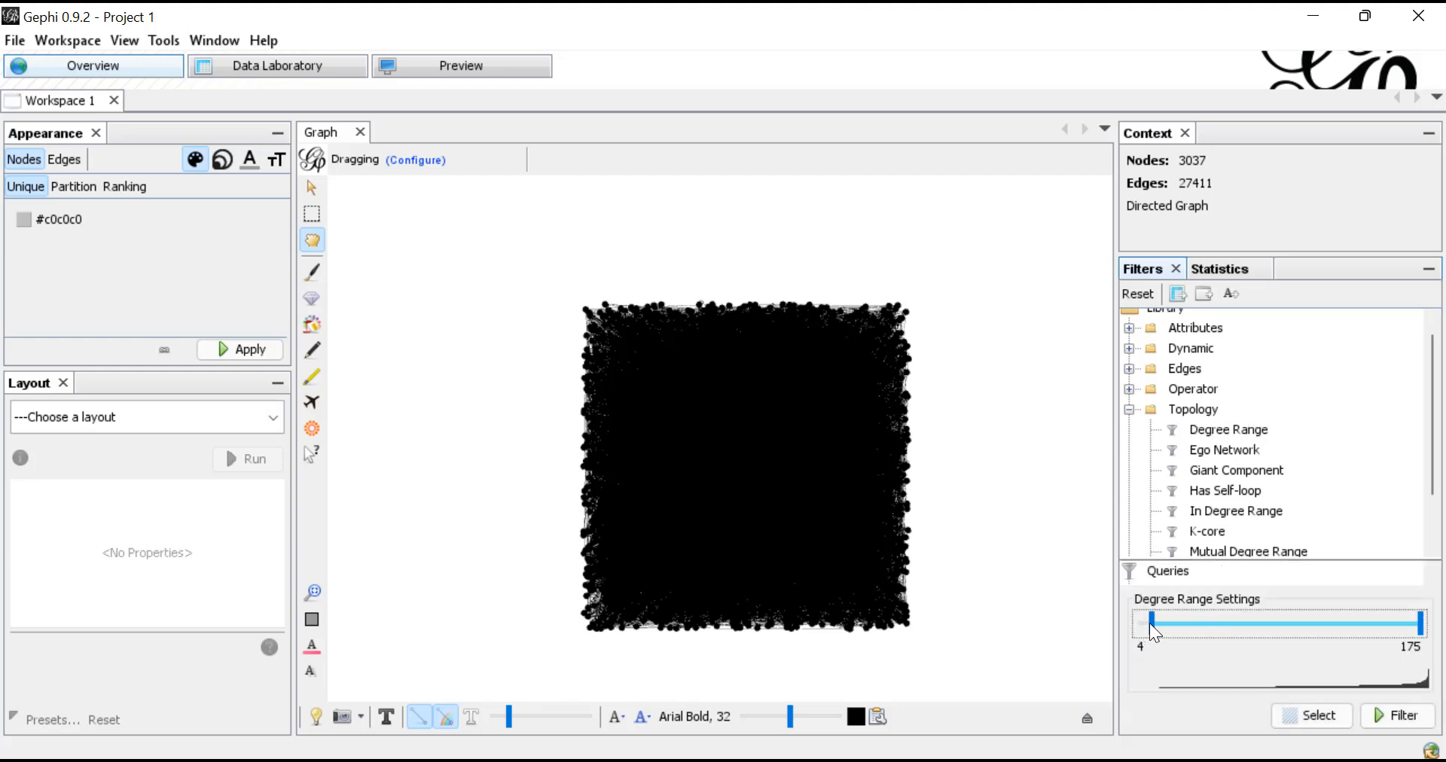
pyautogui.moveTo(1160, 624); pyautogui.dragTo(1176, 637)
pyautogui.moveTo(1171, 625); pyautogui.dragTo(1175, 615)
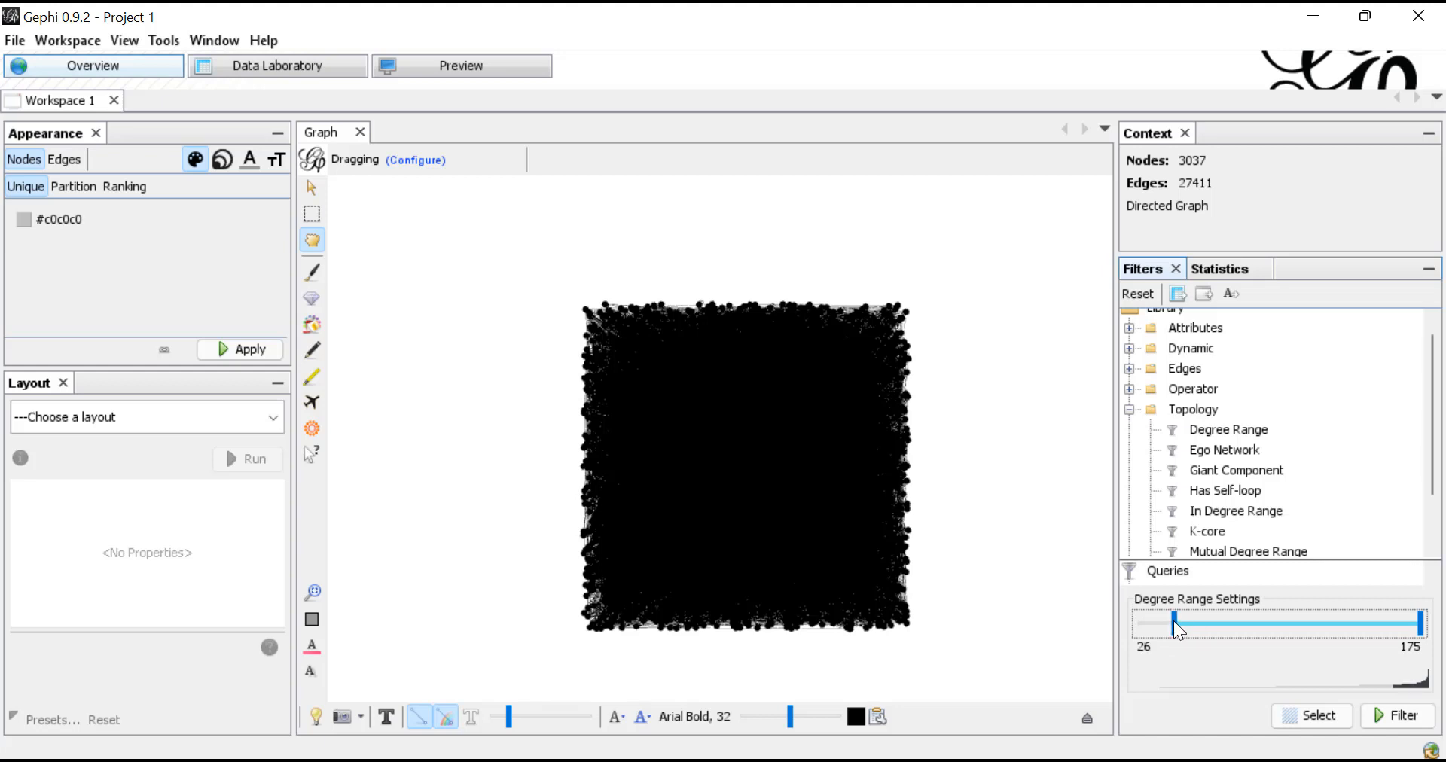
pyautogui.click(1143, 647)
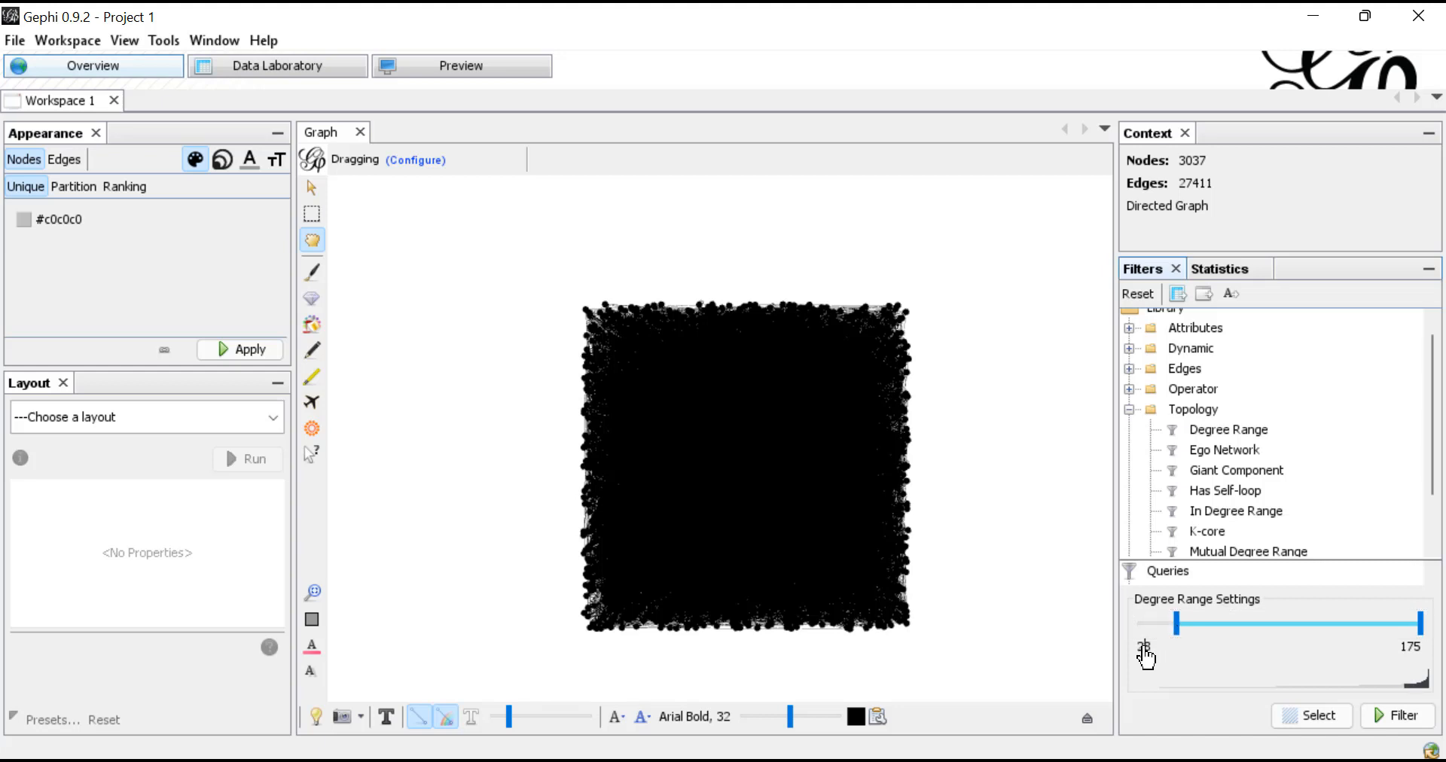
pyautogui.write('40')
pyautogui.click(1390, 721)
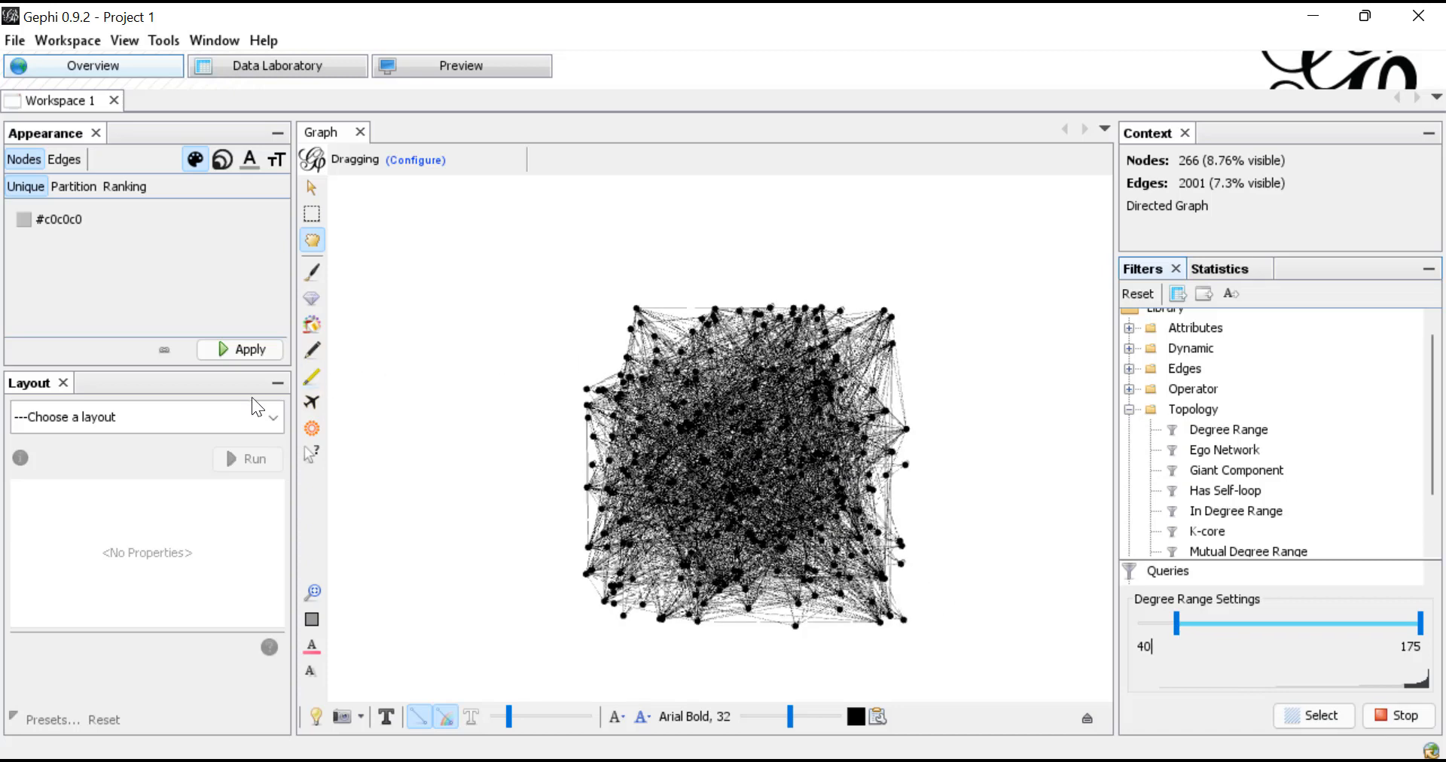
# Step: Choose the Fruchterman Reingold layout and run it on the filtered graph
pyautogui.click(241, 420)
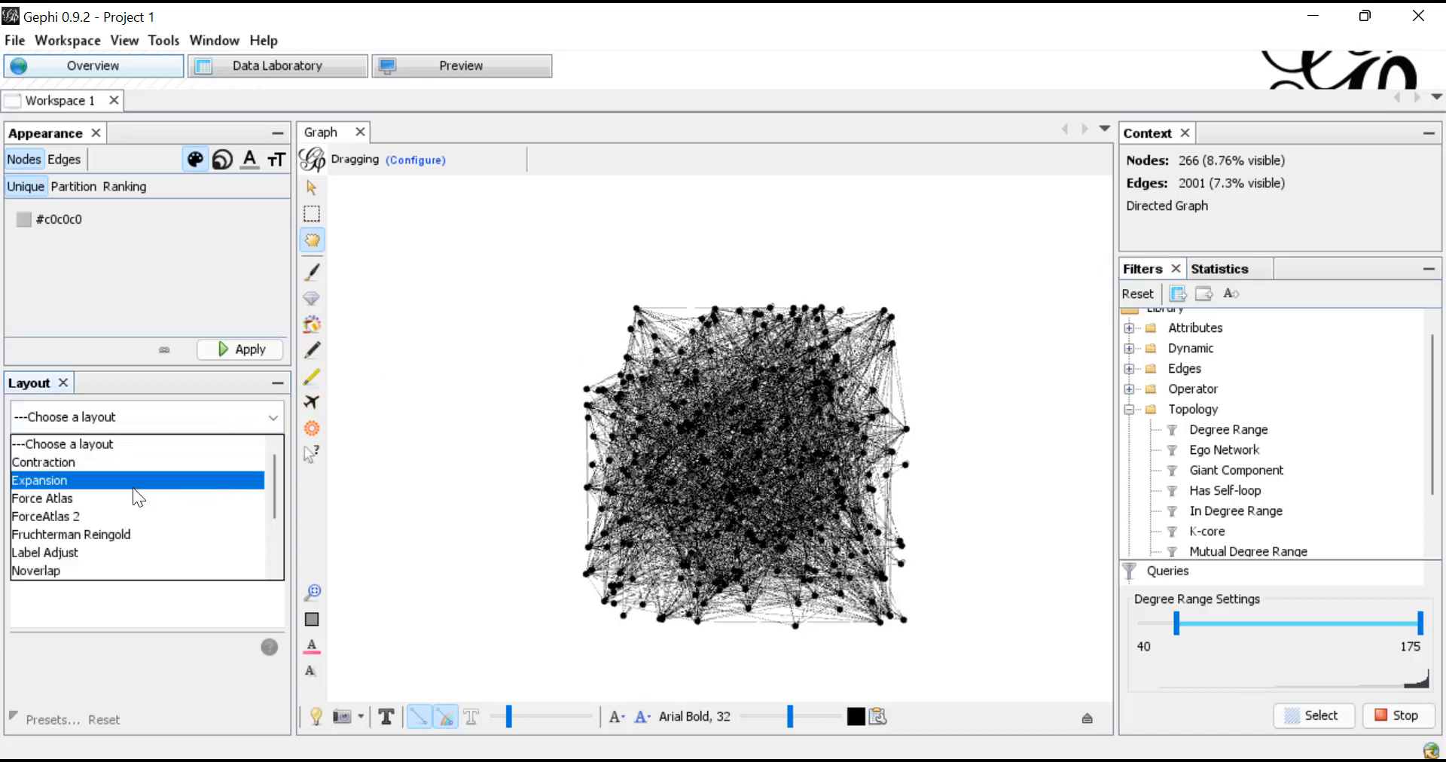
pyautogui.click(110, 534)
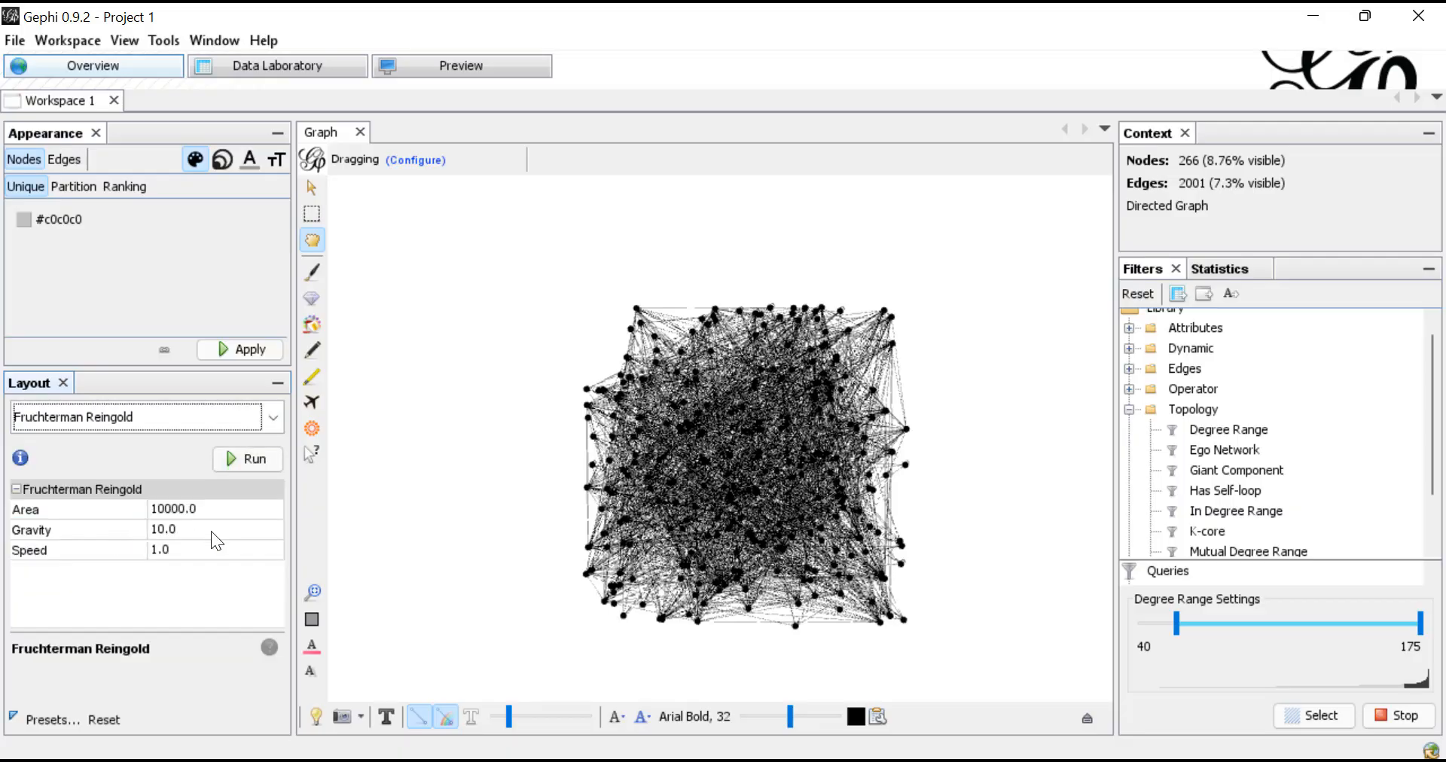
pyautogui.click(241, 460)
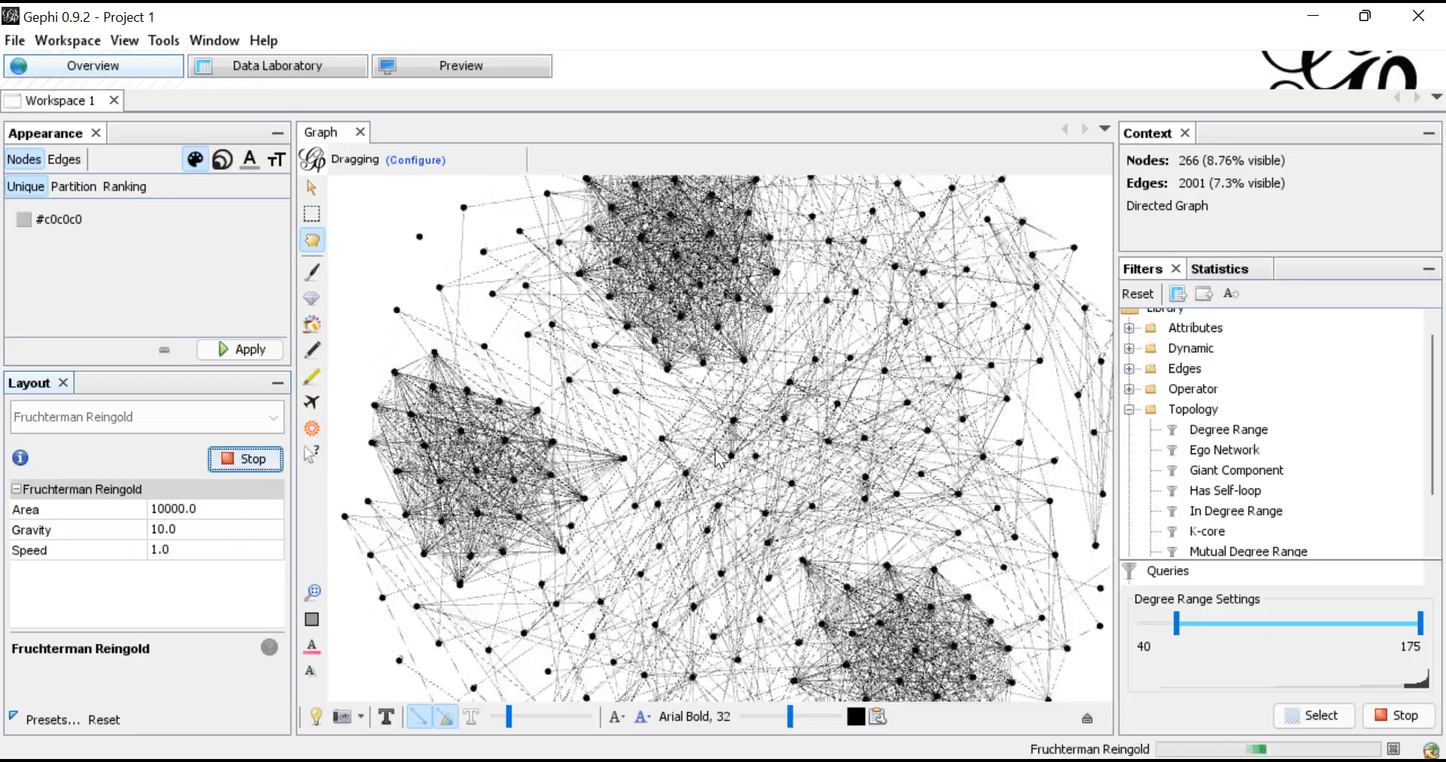
# Step: Stop the running Fruchterman Reingold layout on the filtered keyword graph
pyautogui.scroll(-5, 741, 432)
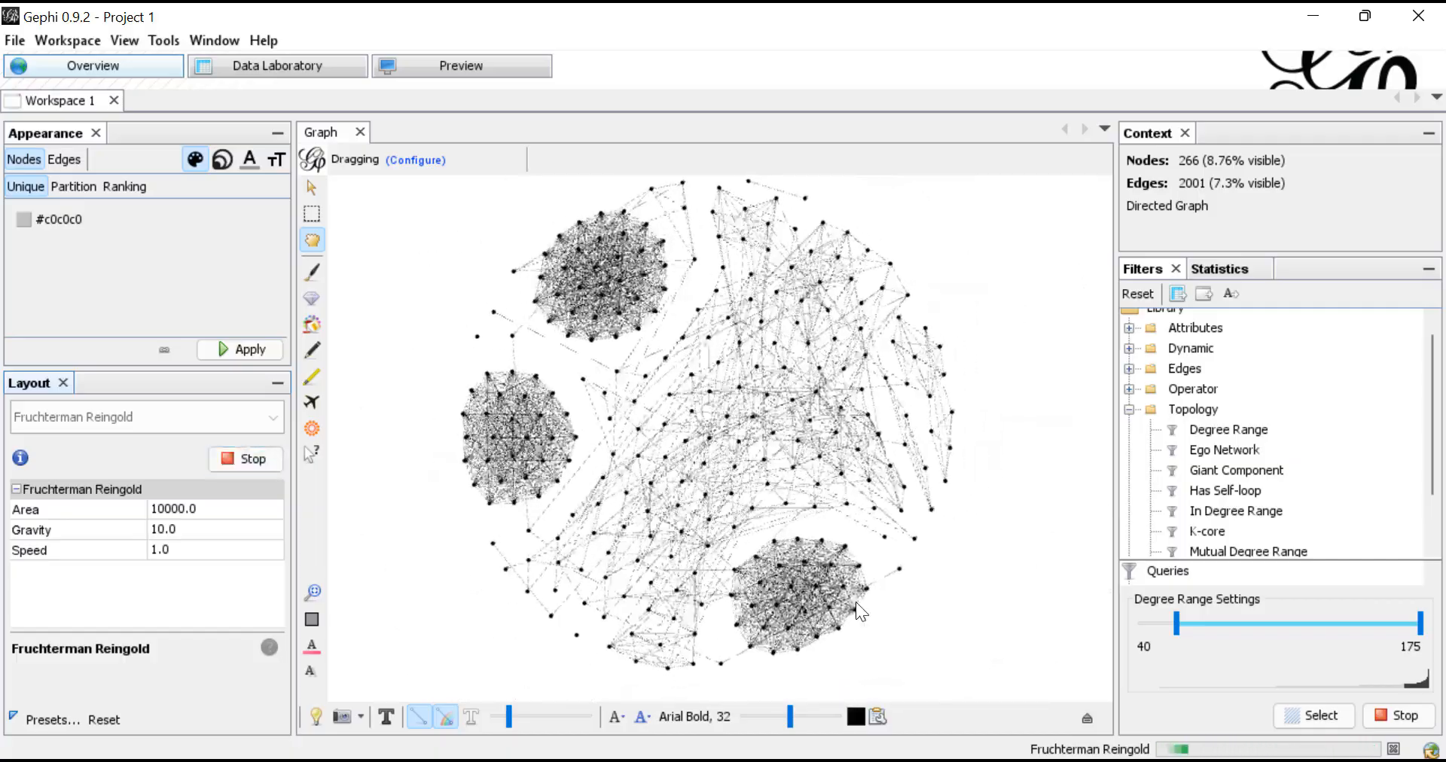
pyautogui.click(255, 461)
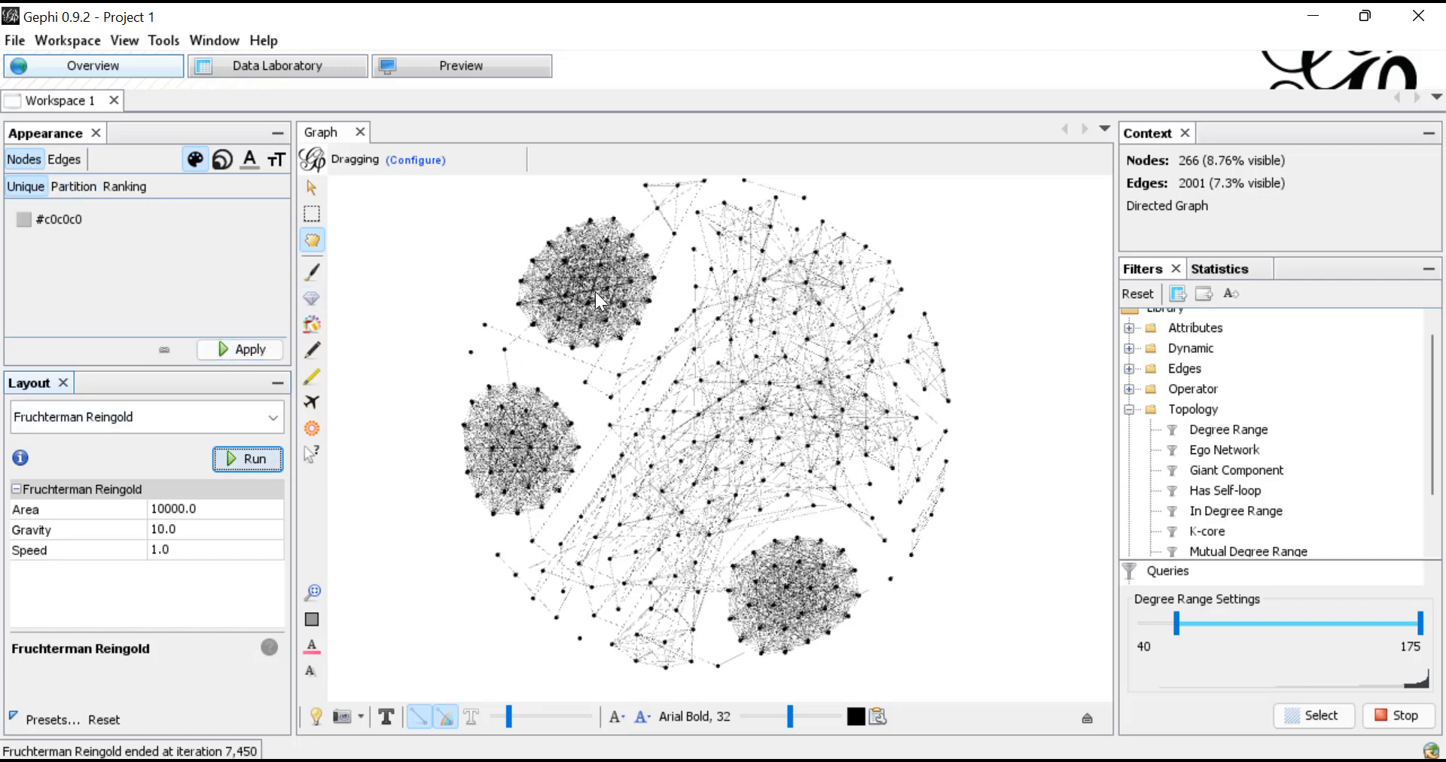
pyautogui.scroll(-3, 665, 381)
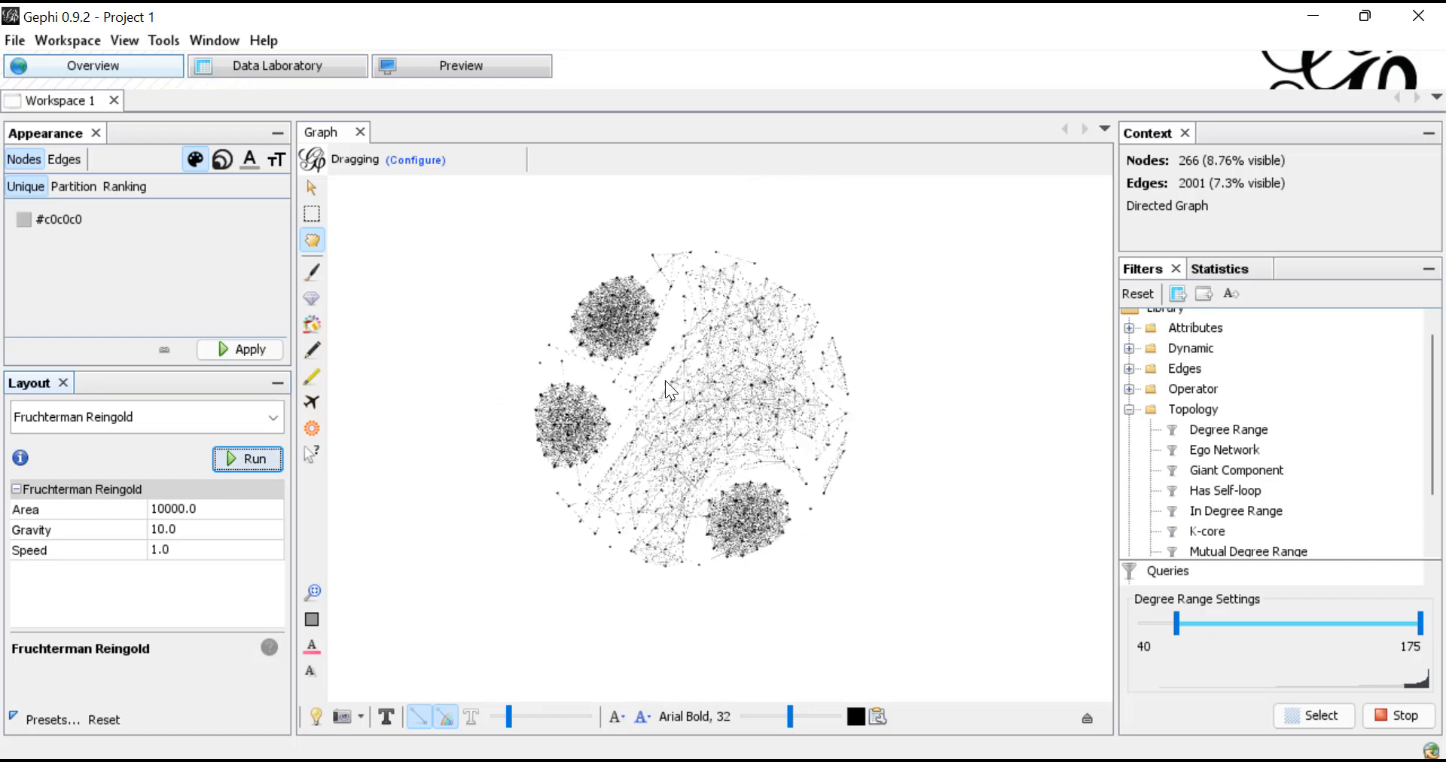
pyautogui.scroll(4, 665, 381)
pyautogui.scroll(-5, 665, 381)
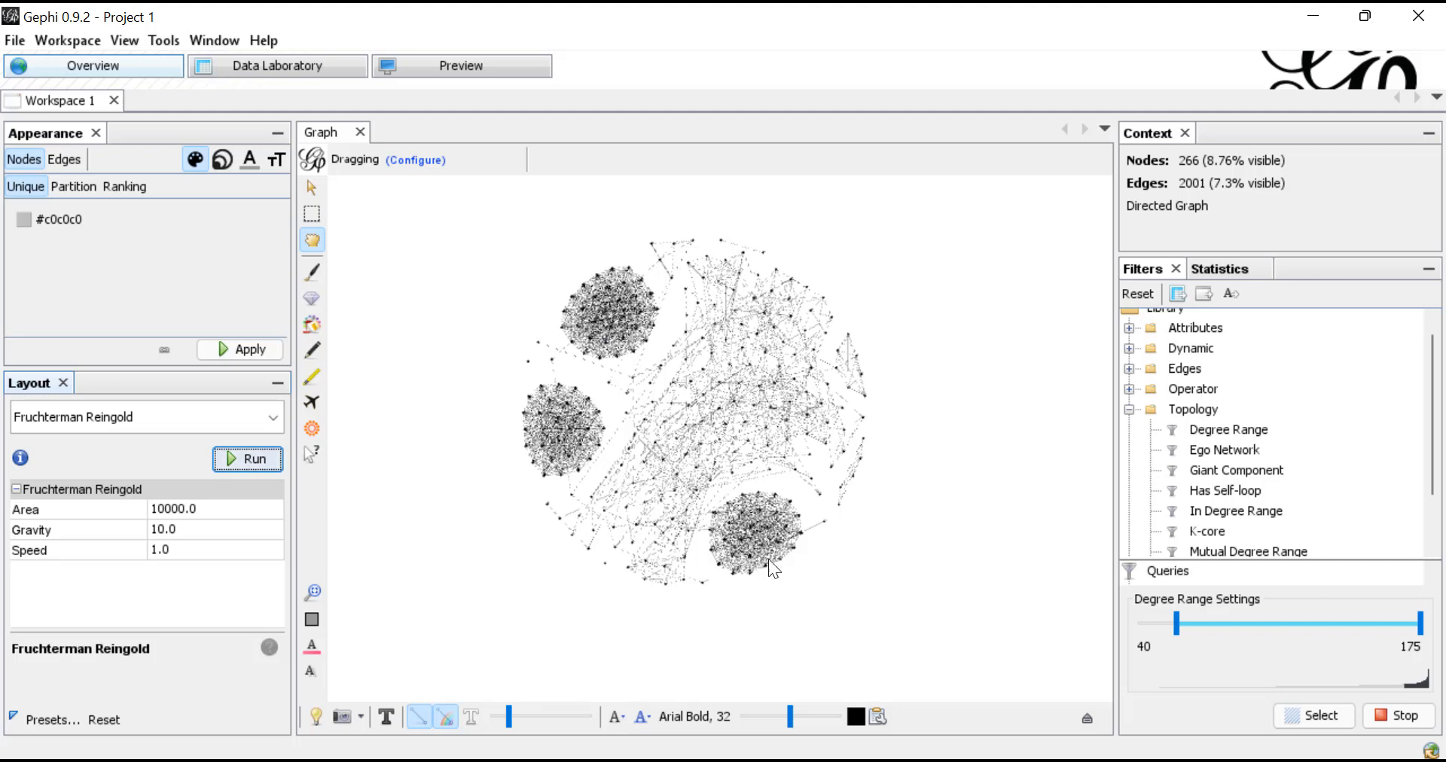
# Step: Colour the nodes by the Modularity Class partition and apply it to the graph
pyautogui.click(72, 187)
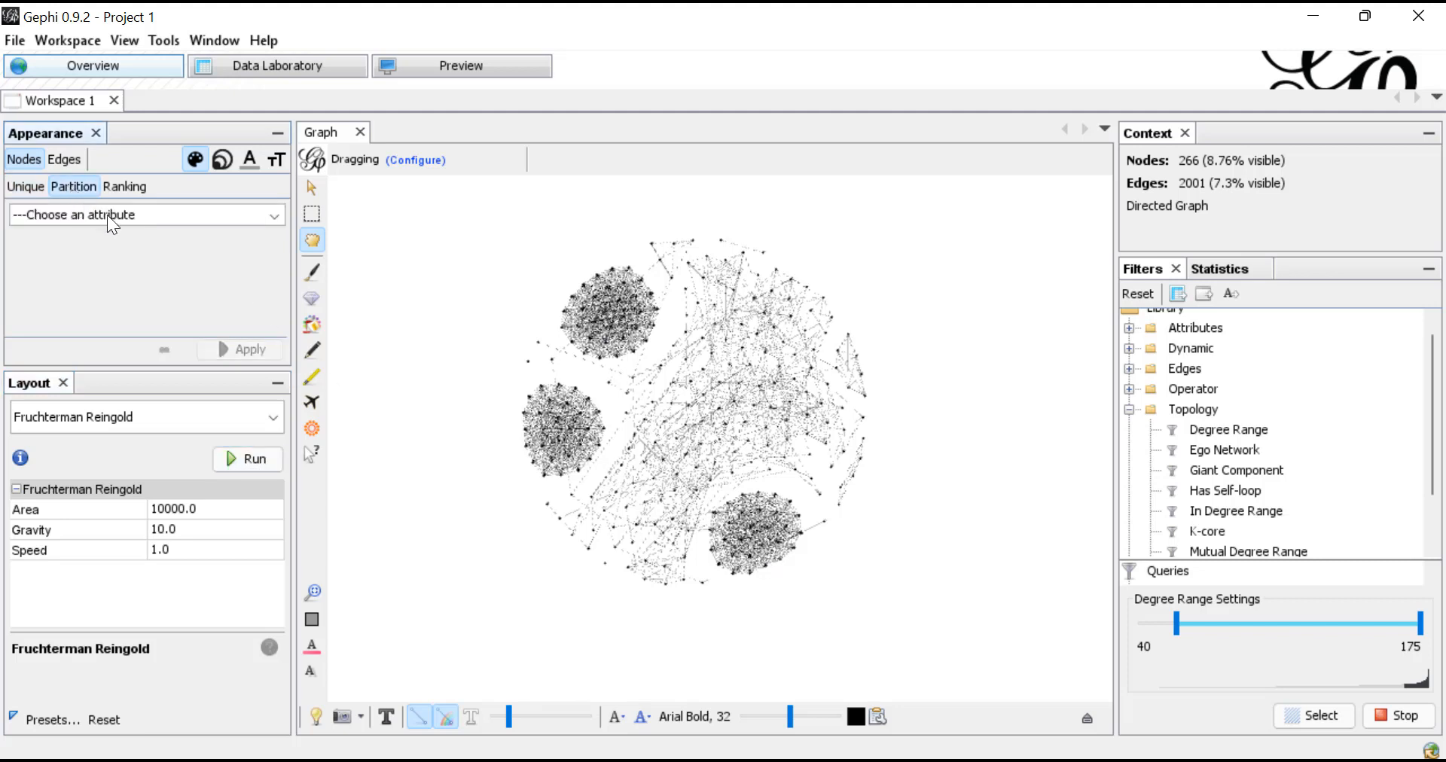
pyautogui.click(118, 215)
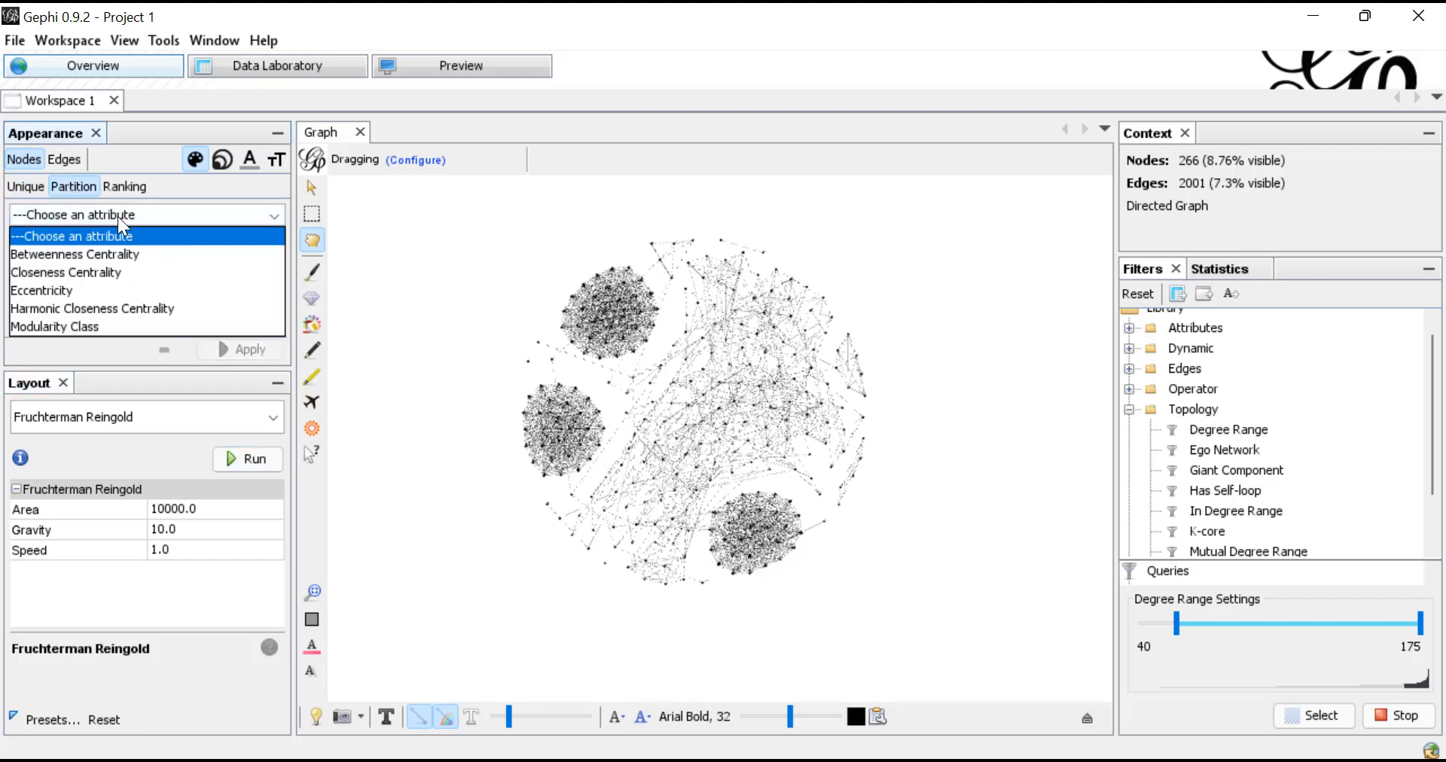
pyautogui.click(79, 325)
pyautogui.click(251, 350)
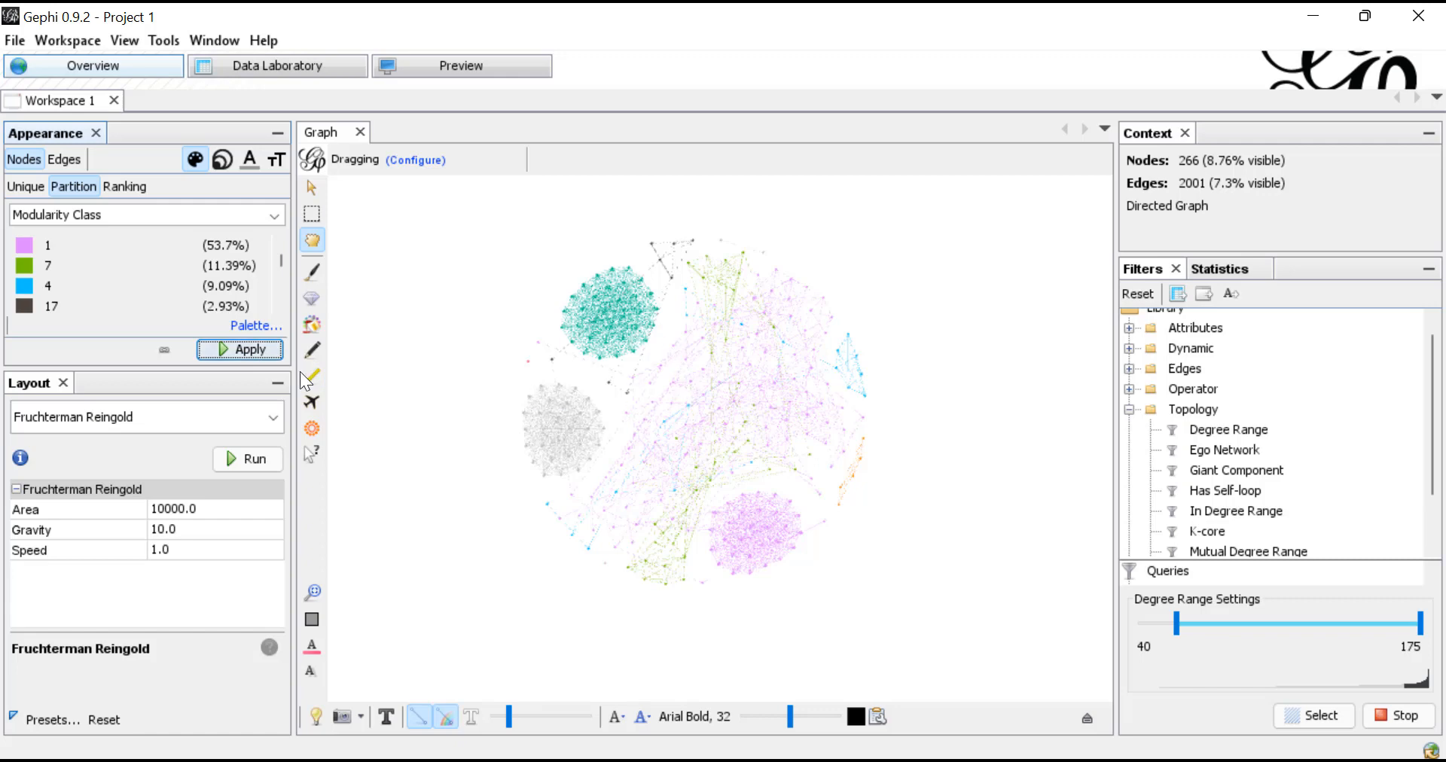
# Step: Examine the modularity classes and their shares against the coloured clusters in the graph
pyautogui.scroll(-3, 87, 289)
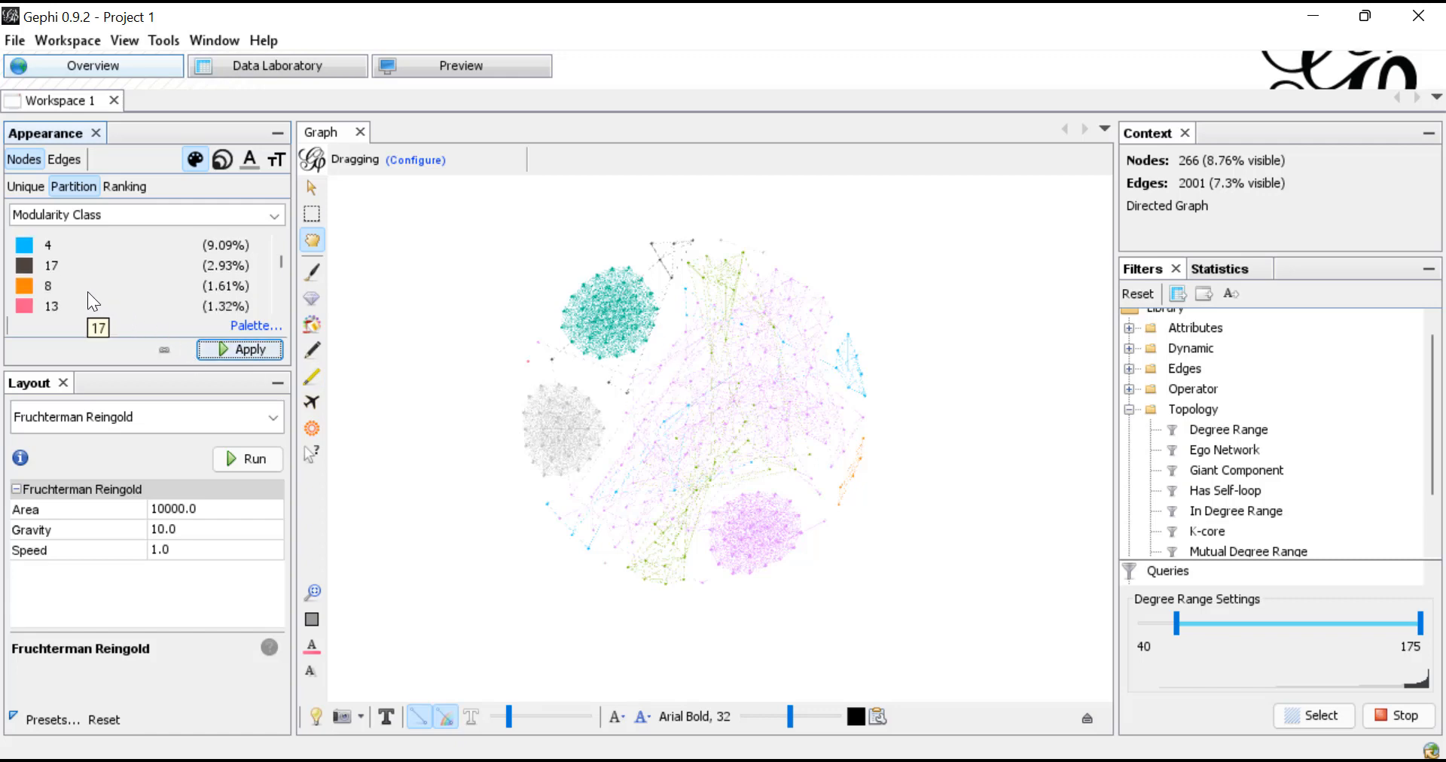
pyautogui.scroll(-1, 87, 289)
pyautogui.scroll(5, 689, 385)
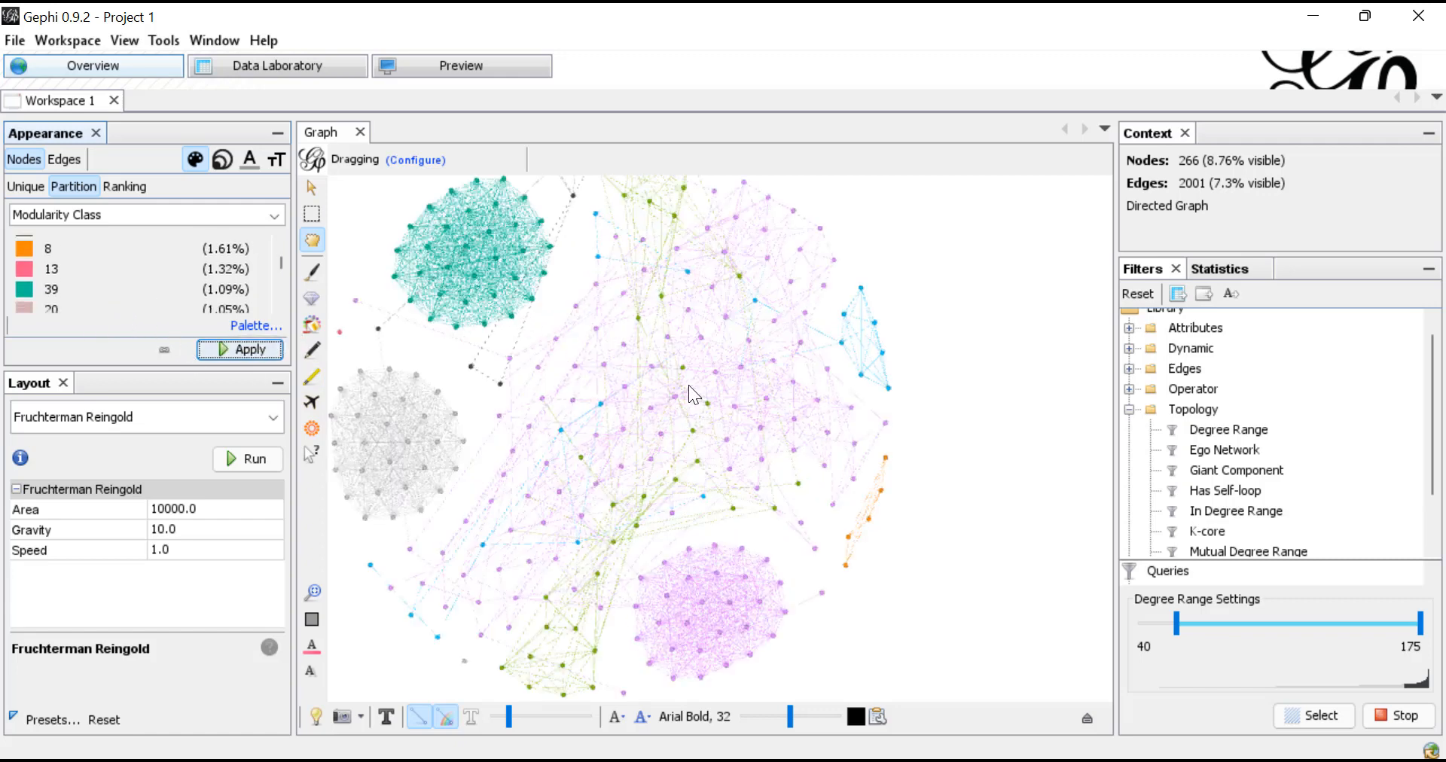
pyautogui.scroll(-5, 708, 384)
pyautogui.scroll(5, 713, 391)
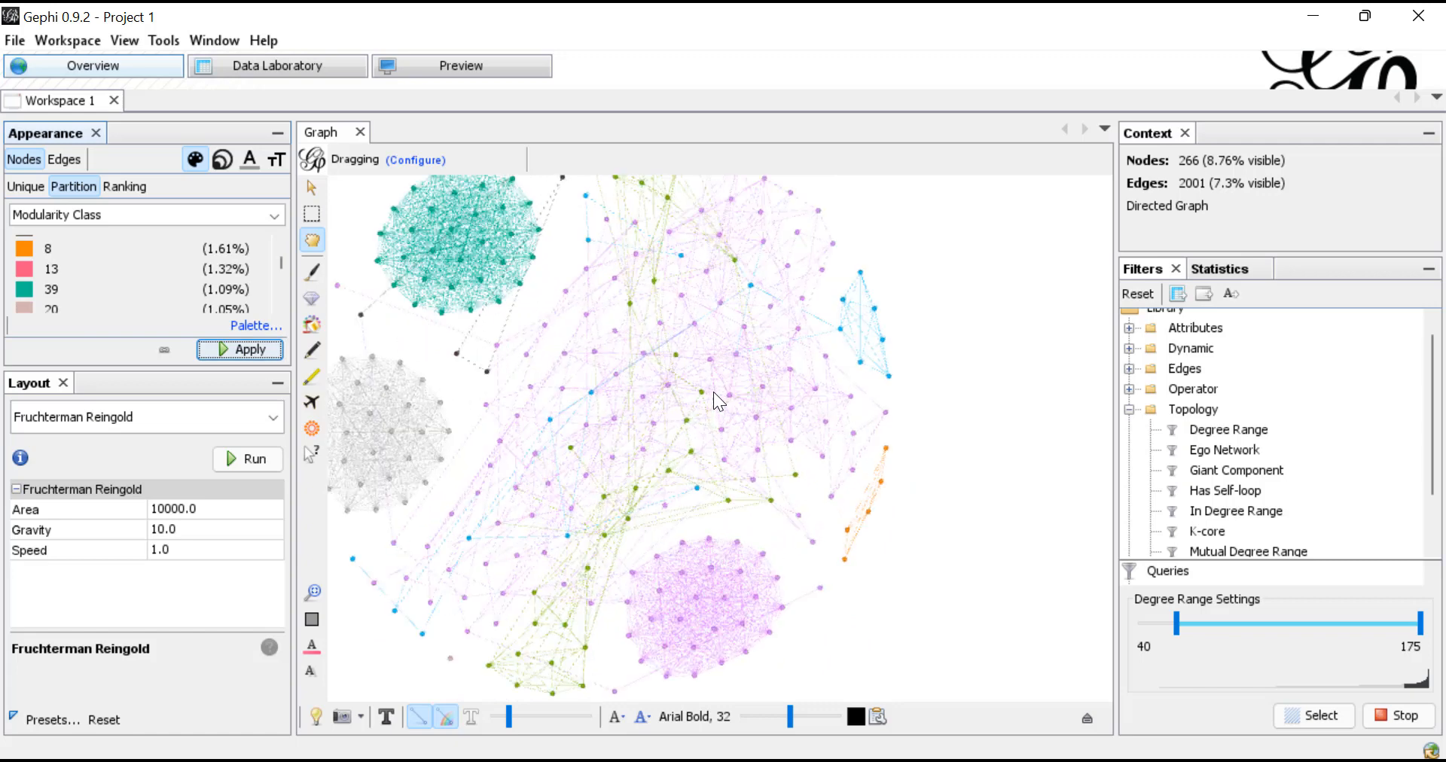
pyautogui.scroll(-3, 713, 394)
pyautogui.scroll(2, 71, 280)
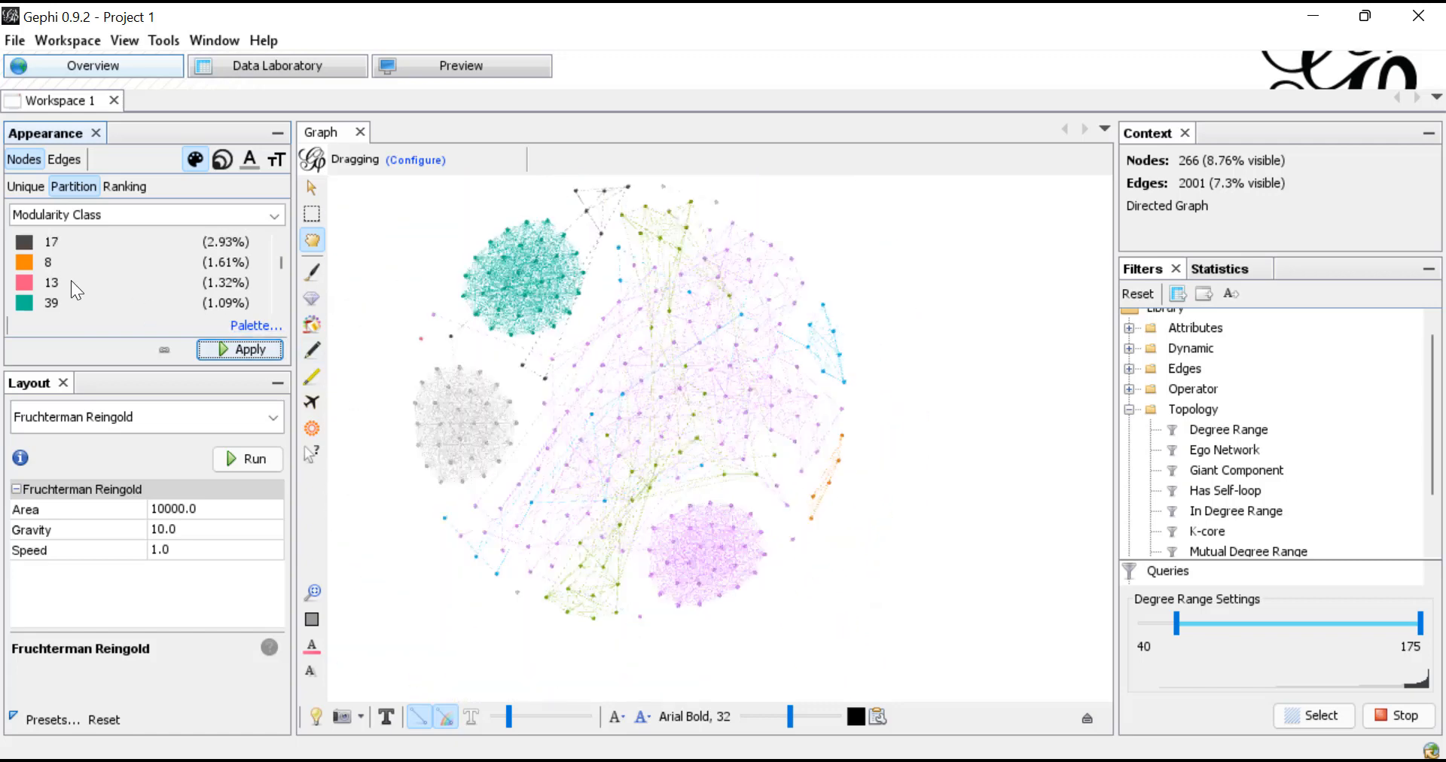
pyautogui.scroll(-12, 78, 274)
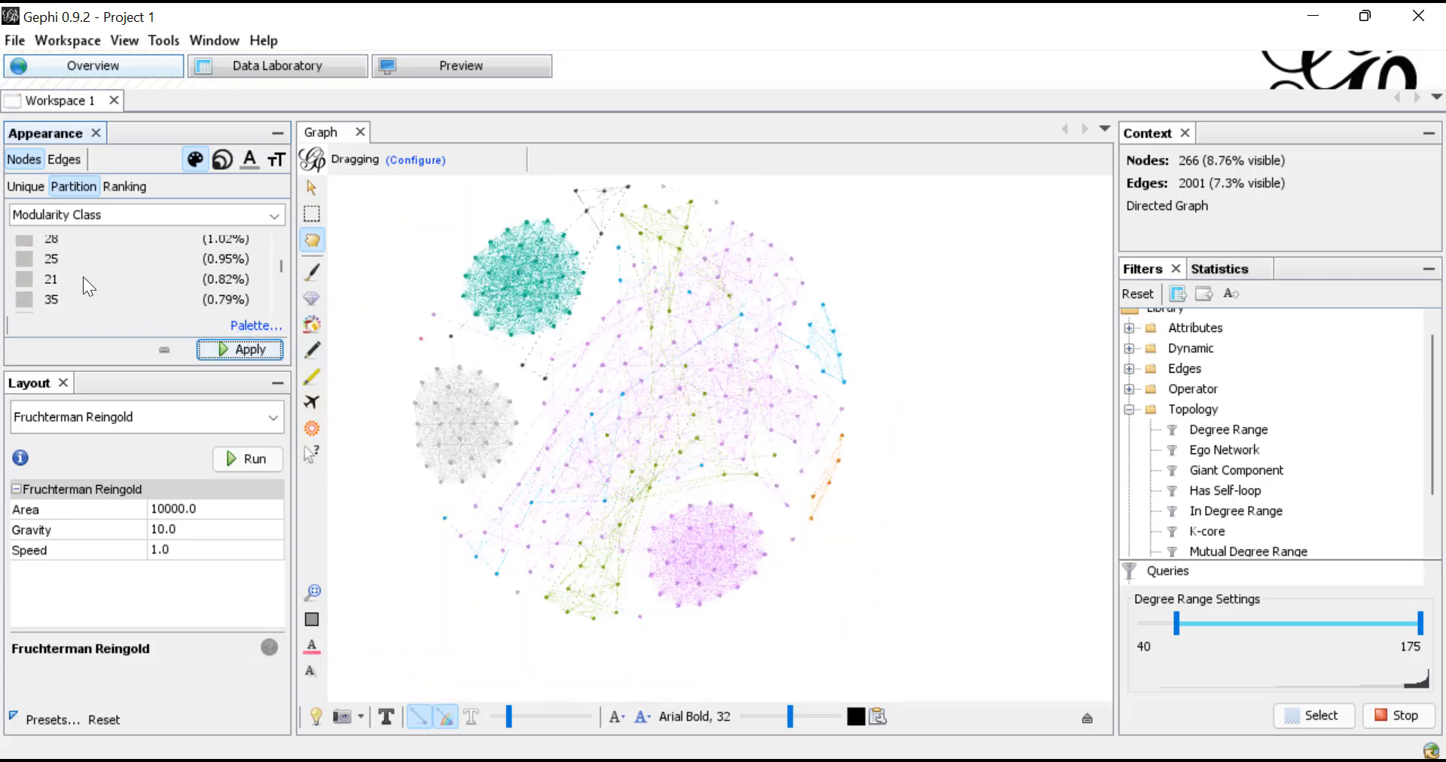
pyautogui.scroll(-4, 83, 281)
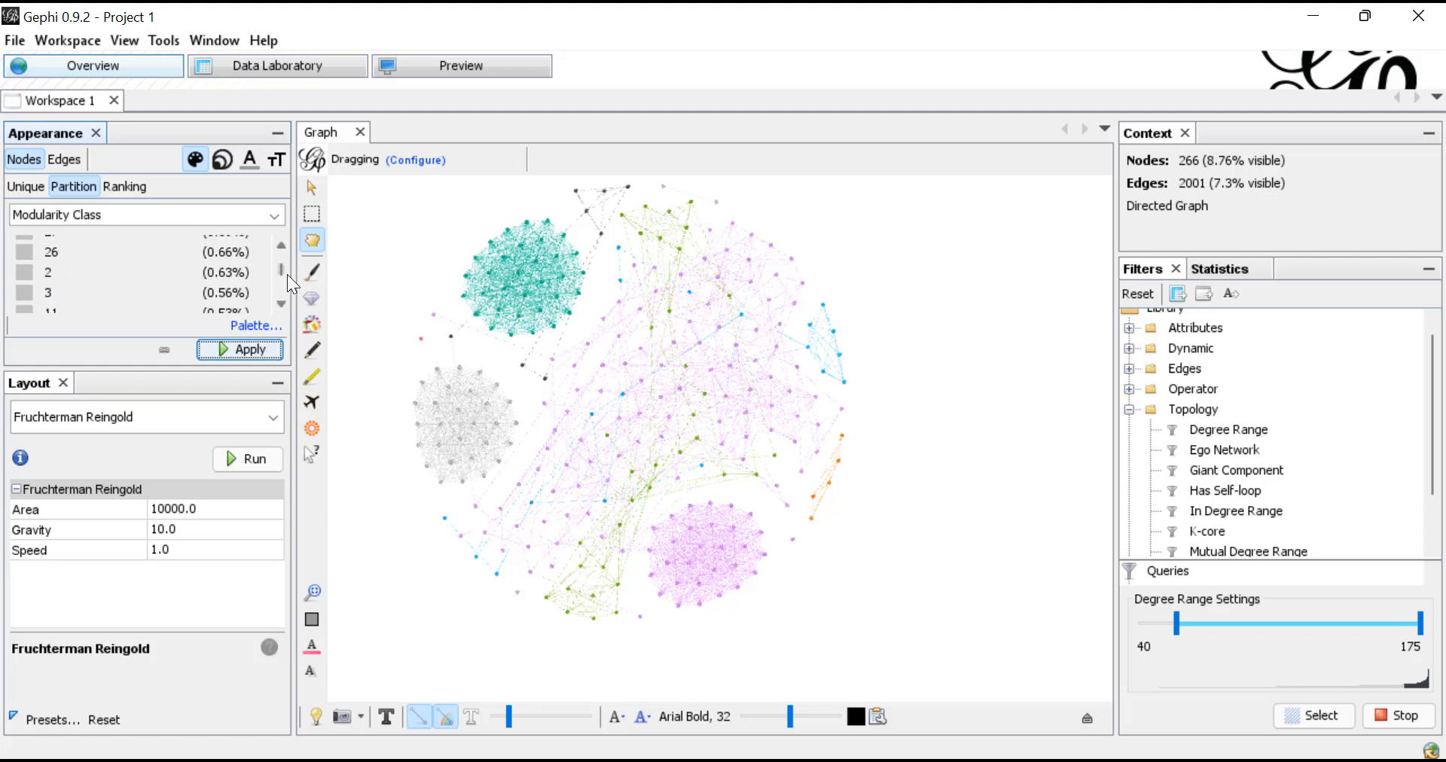
pyautogui.moveTo(287, 274)
pyautogui.mouseDown()
pyautogui.moveTo(286, 294)
pyautogui.moveTo(283, 251)
pyautogui.mouseUp()
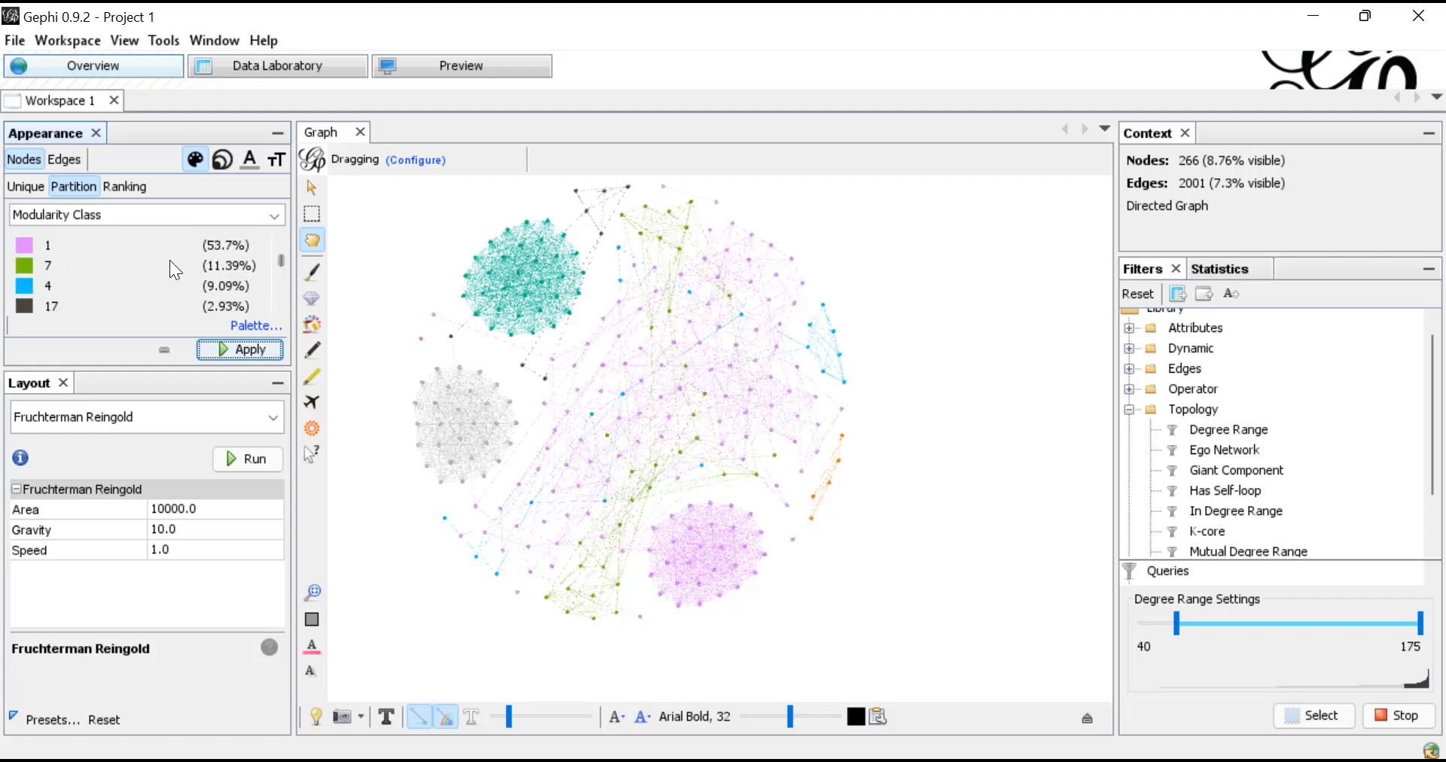
# Step: Change the colour of modularity class 1 to red and apply it to the nodes
pyautogui.click(26, 247)
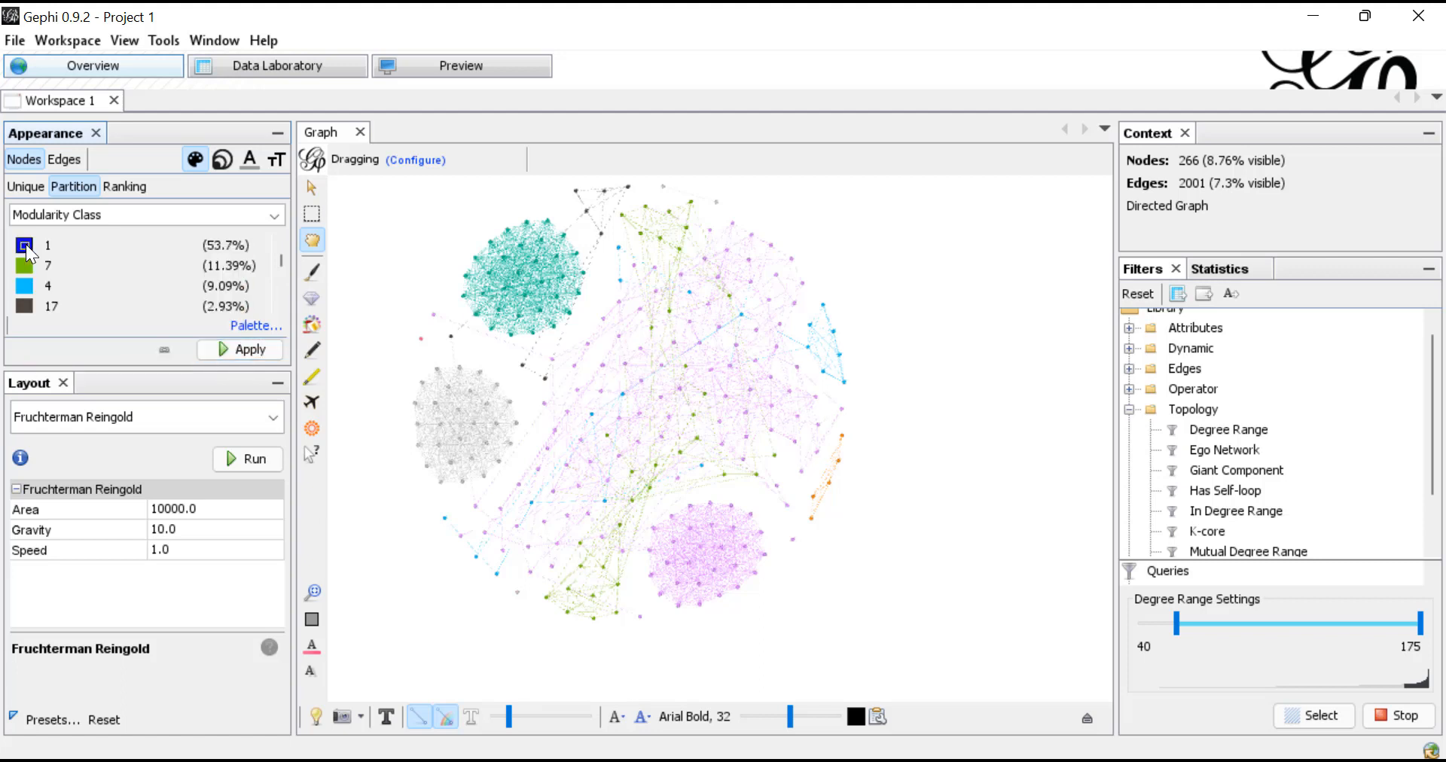
pyautogui.click(248, 354)
pyautogui.click(26, 247)
pyautogui.moveTo(27, 250); pyautogui.dragTo(33, 324)
pyautogui.click(228, 351)
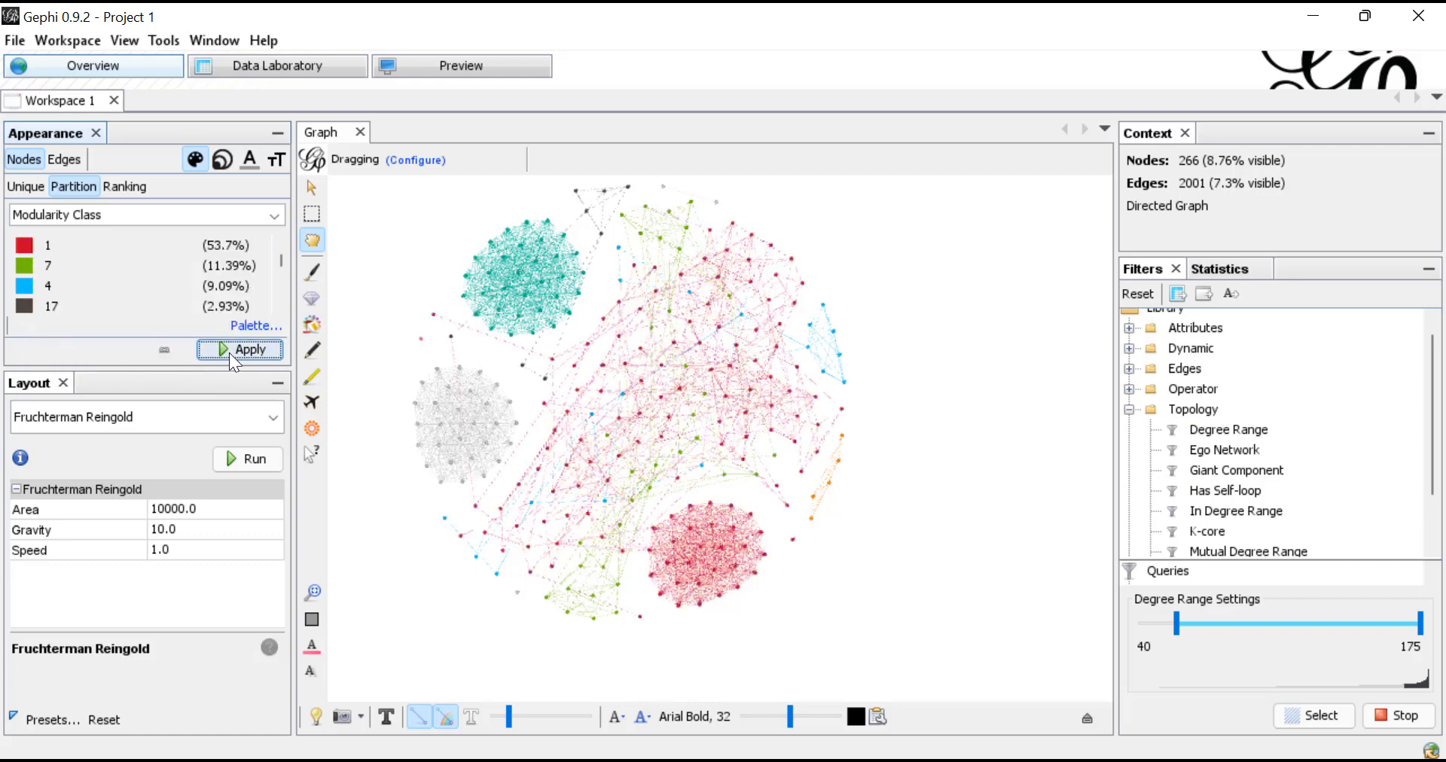
pyautogui.scroll(3, 707, 461)
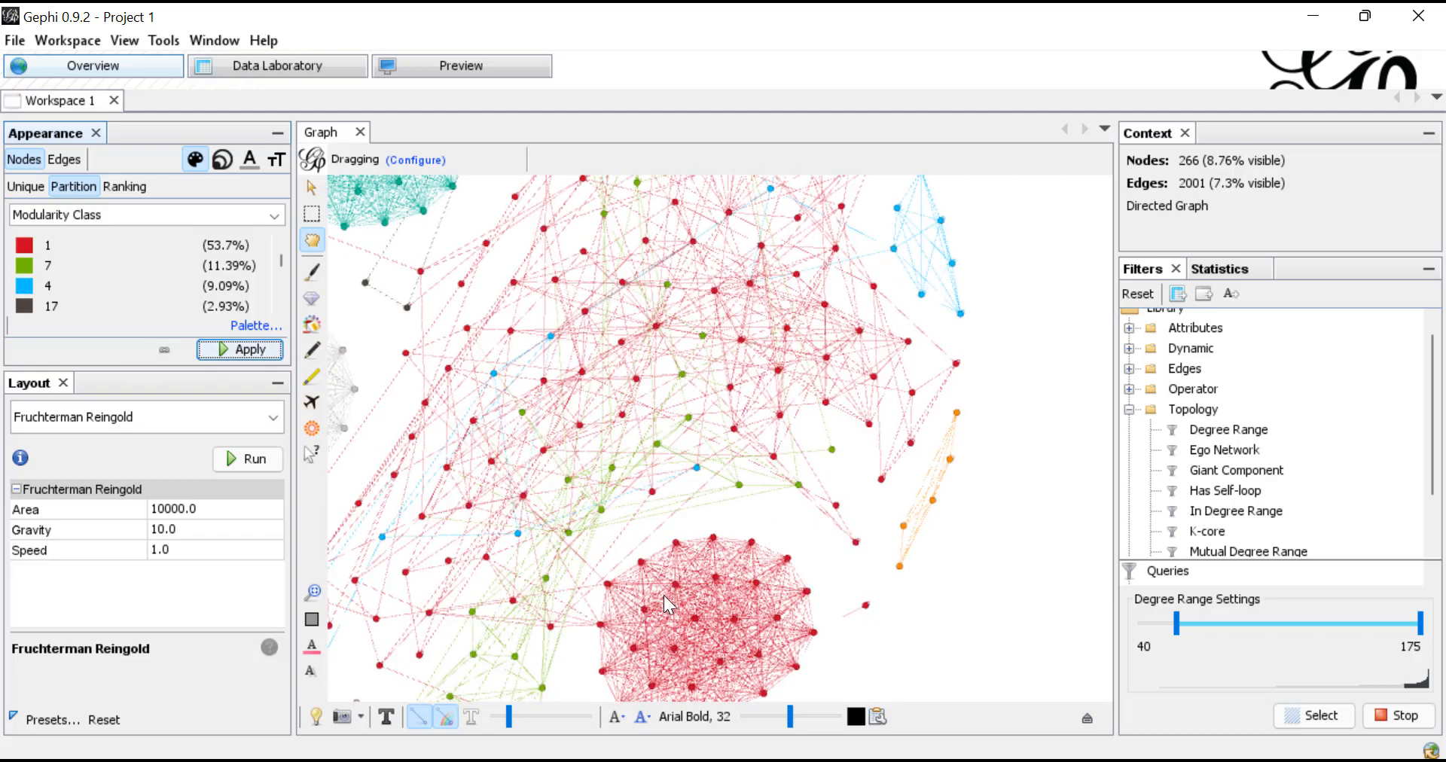
pyautogui.scroll(-3, 639, 527)
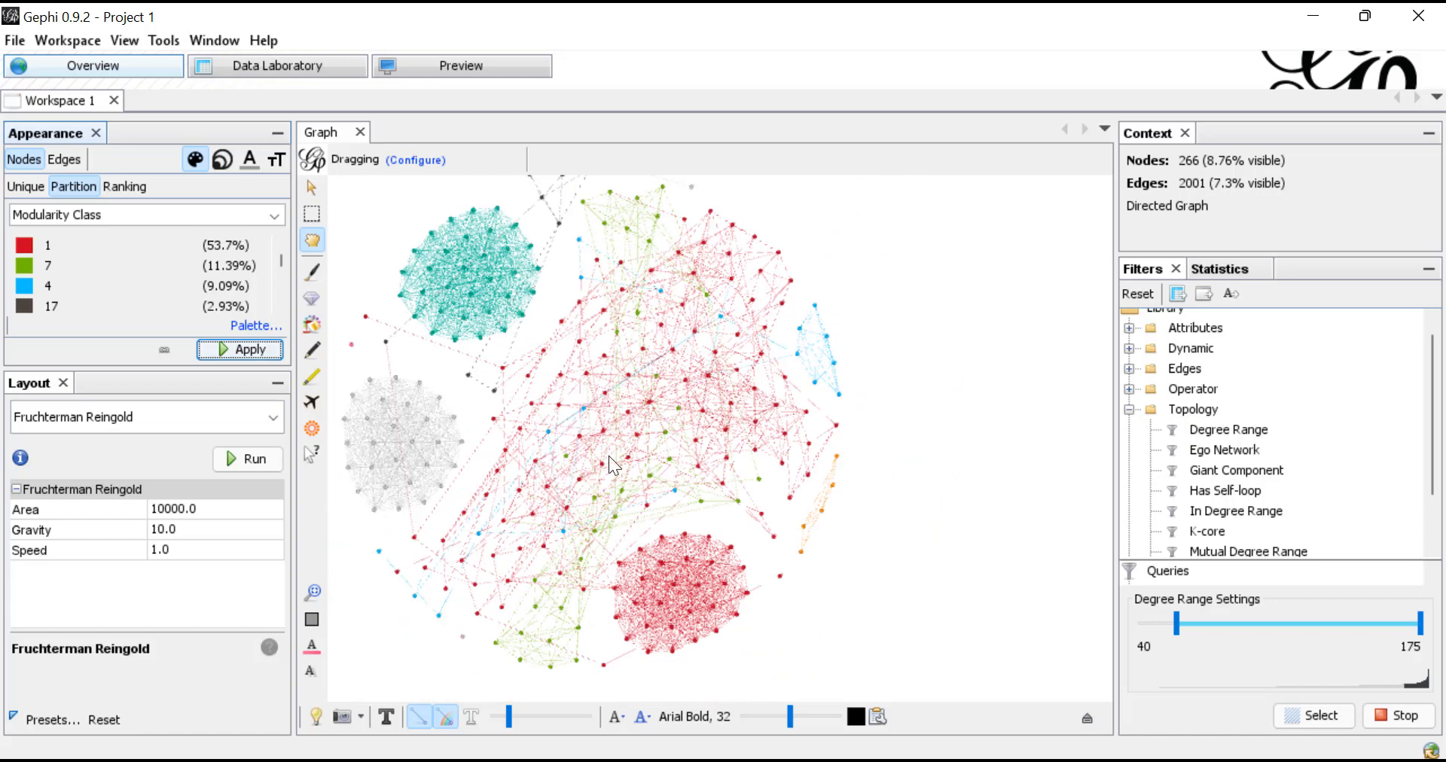
pyautogui.scroll(-2, 703, 317)
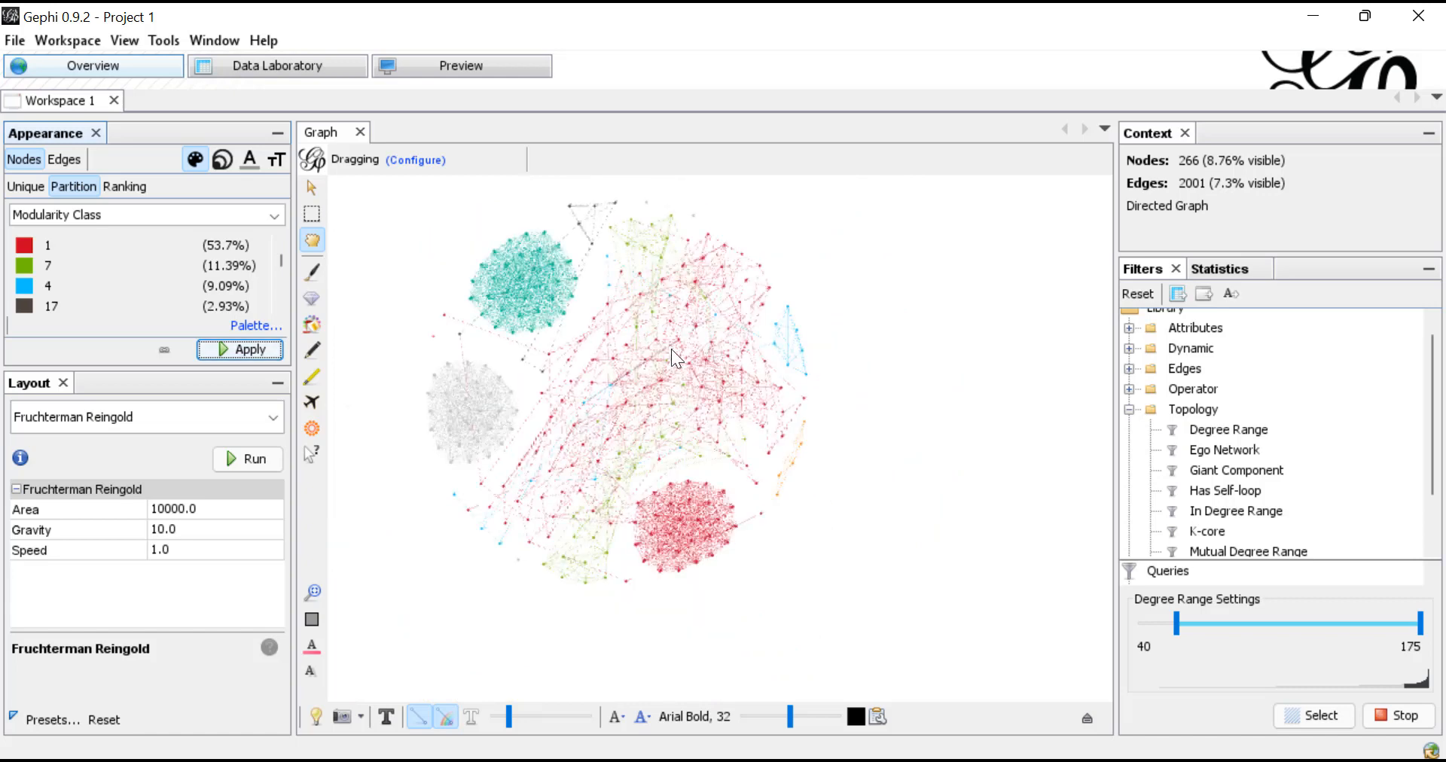
pyautogui.scroll(3, 648, 430)
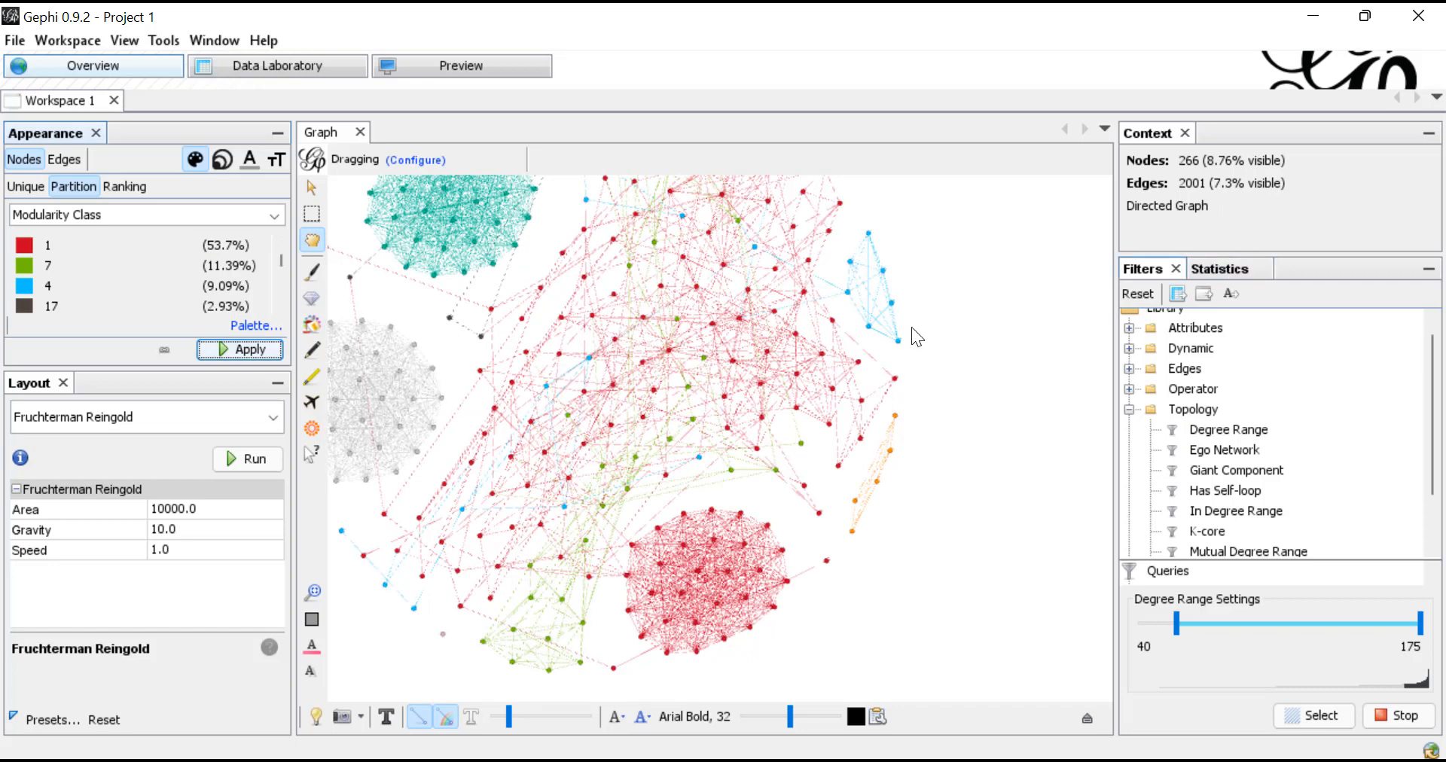
pyautogui.scroll(-1, 689, 444)
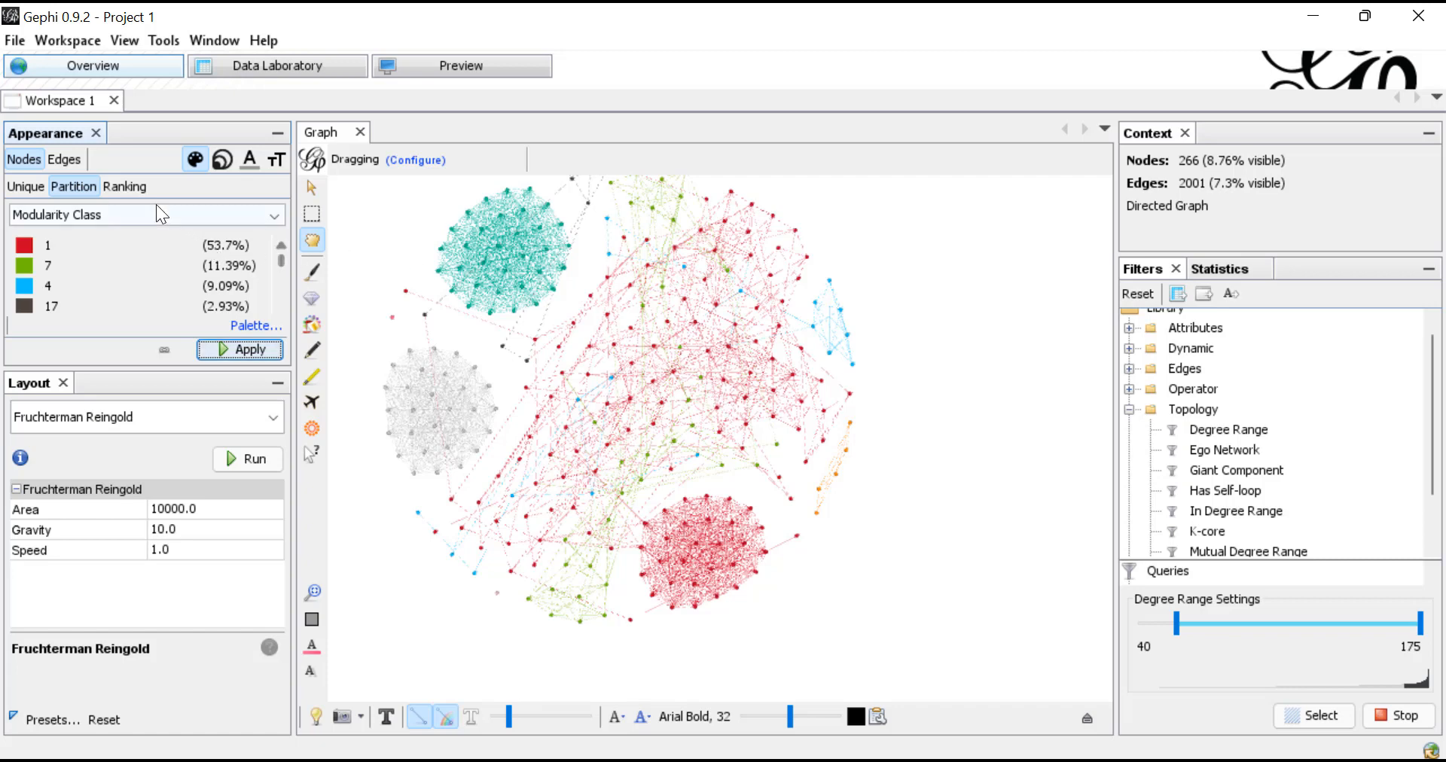
# Step: Try colouring the nodes by a Betweenness Centrality ranking and restore the Modularity Class partition colours
pyautogui.click(135, 192)
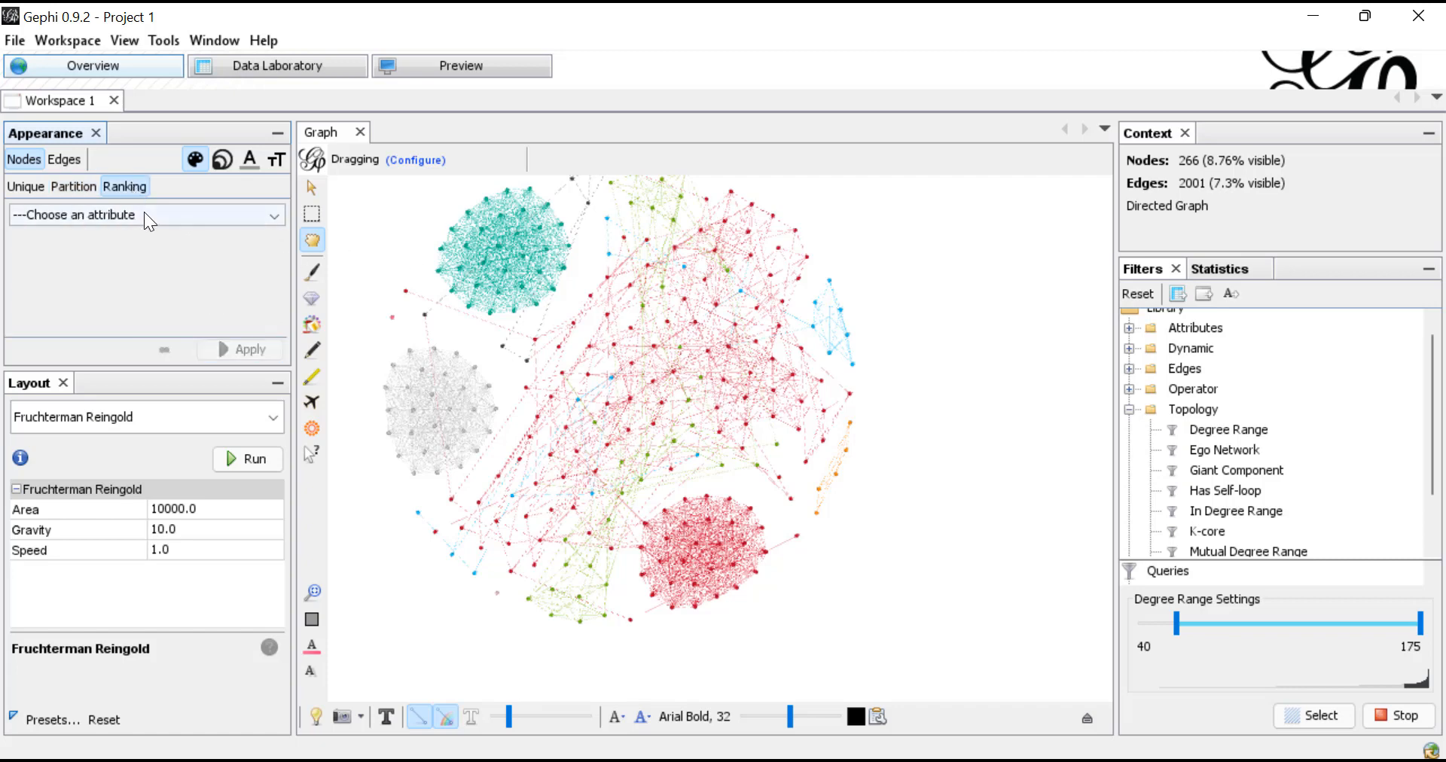
pyautogui.click(143, 211)
pyautogui.click(99, 305)
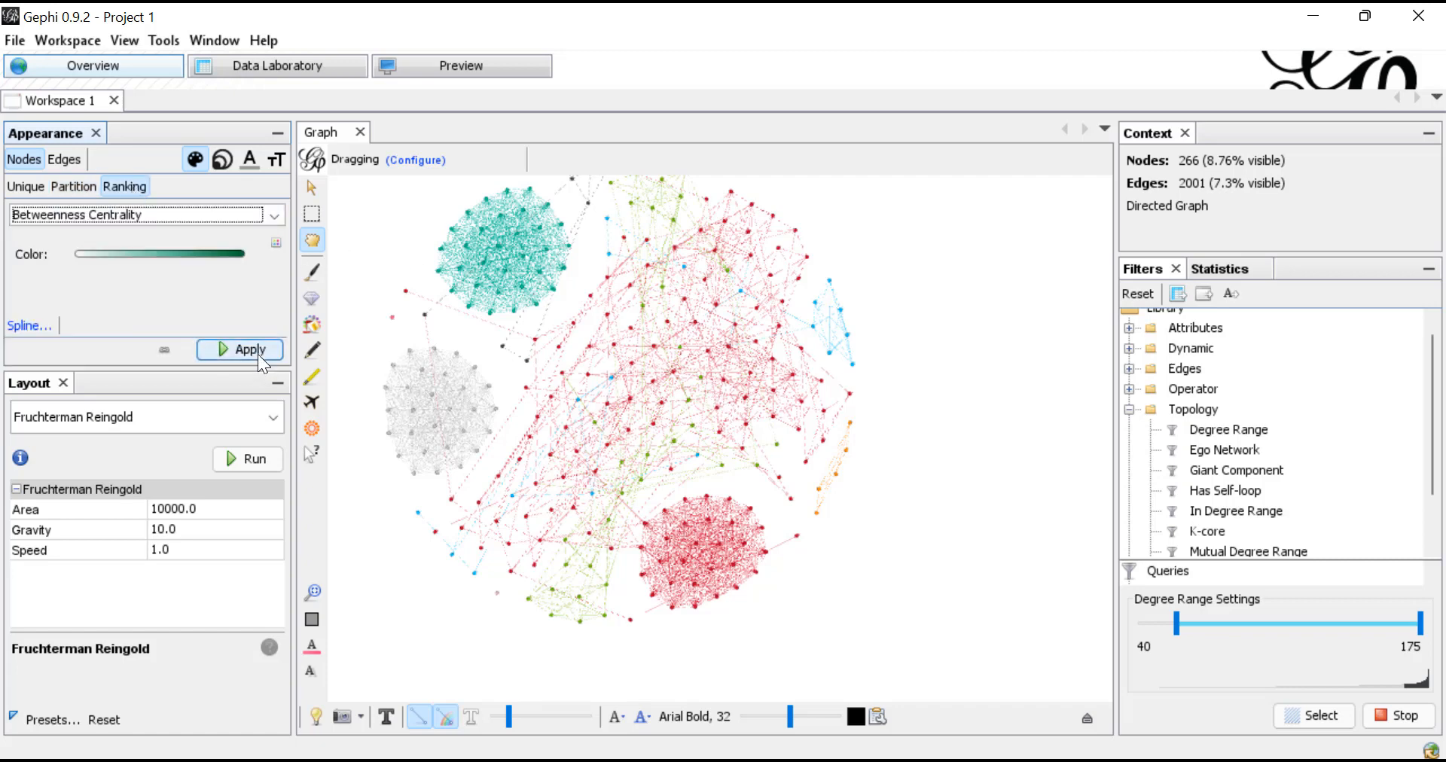
pyautogui.click(257, 354)
pyautogui.click(68, 185)
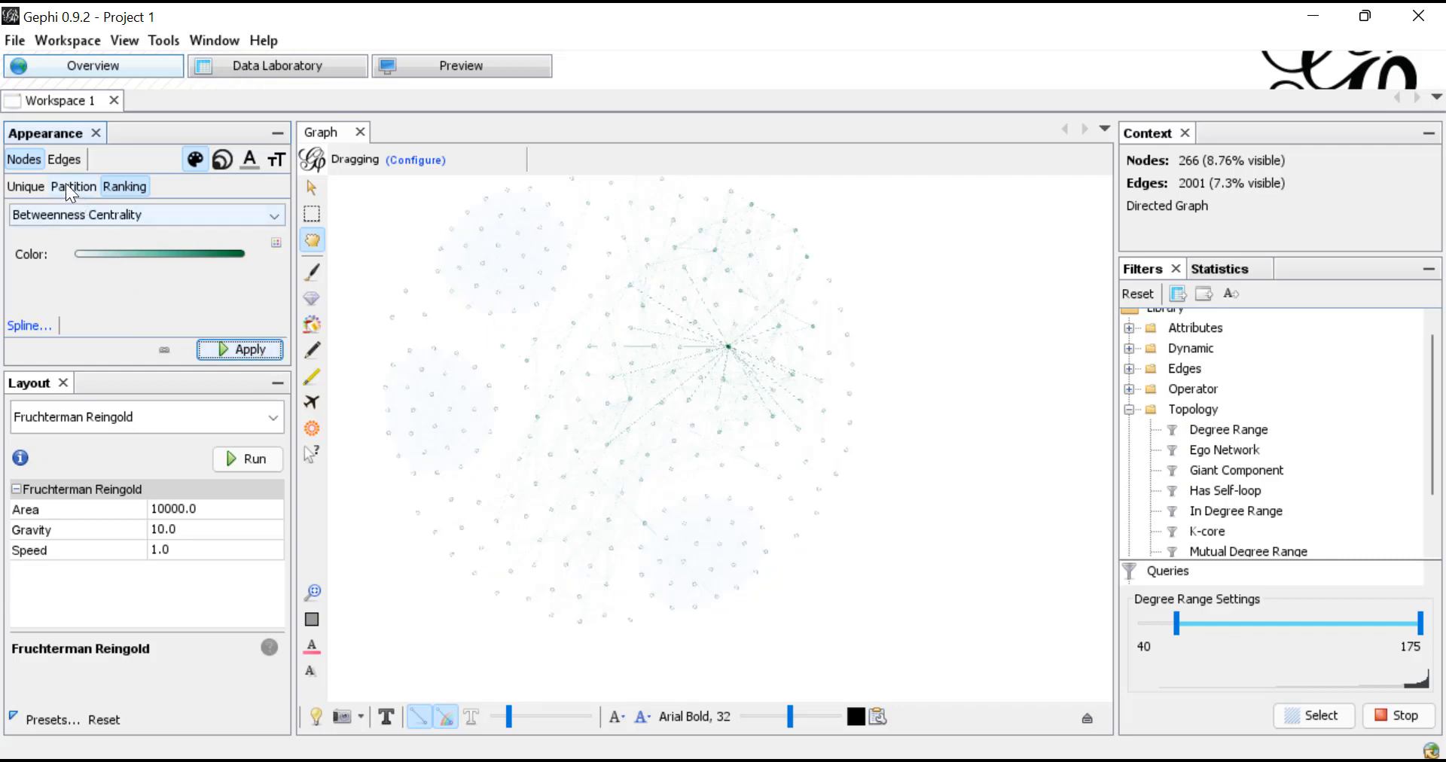
pyautogui.click(227, 349)
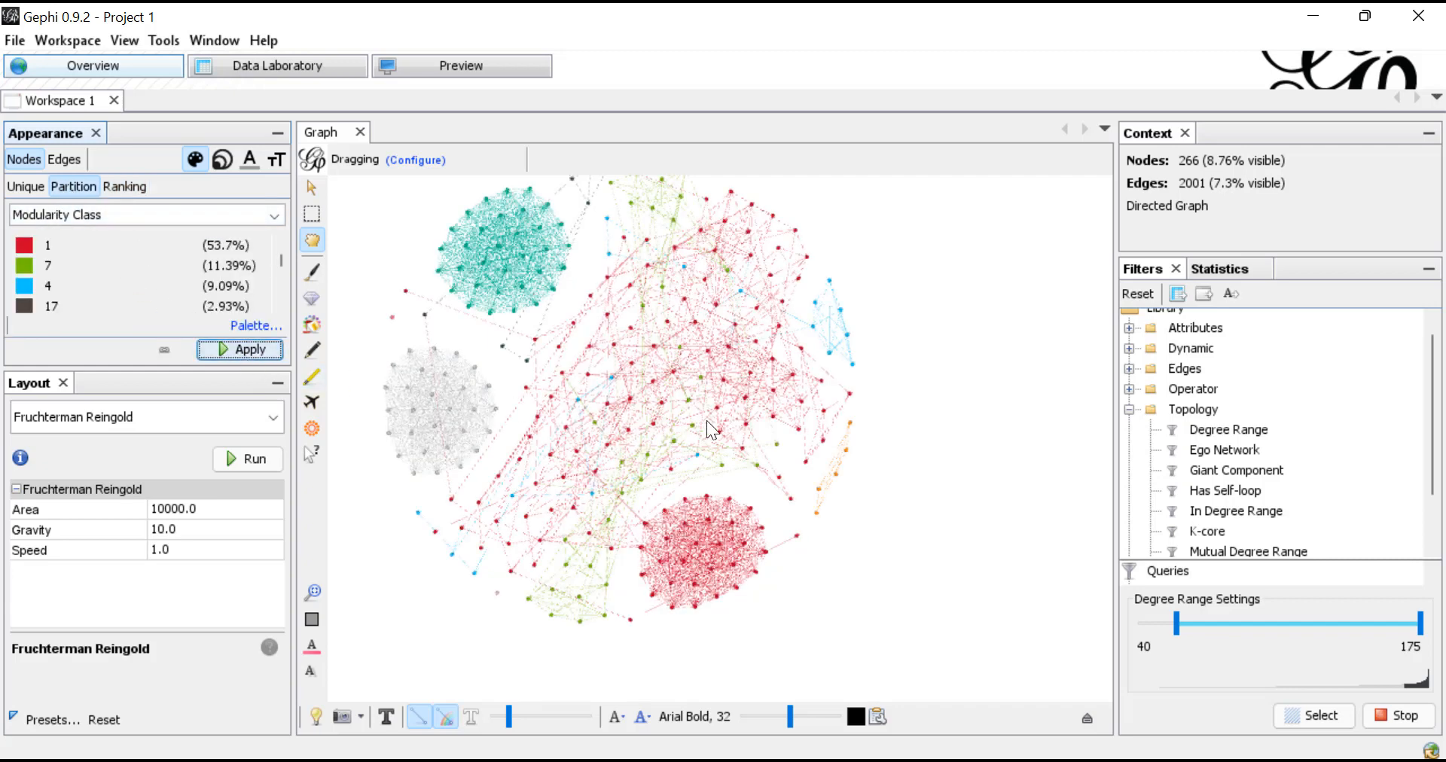
# Step: Expand the graph's visualization settings and enable the node labels
pyautogui.scroll(3, 766, 468)
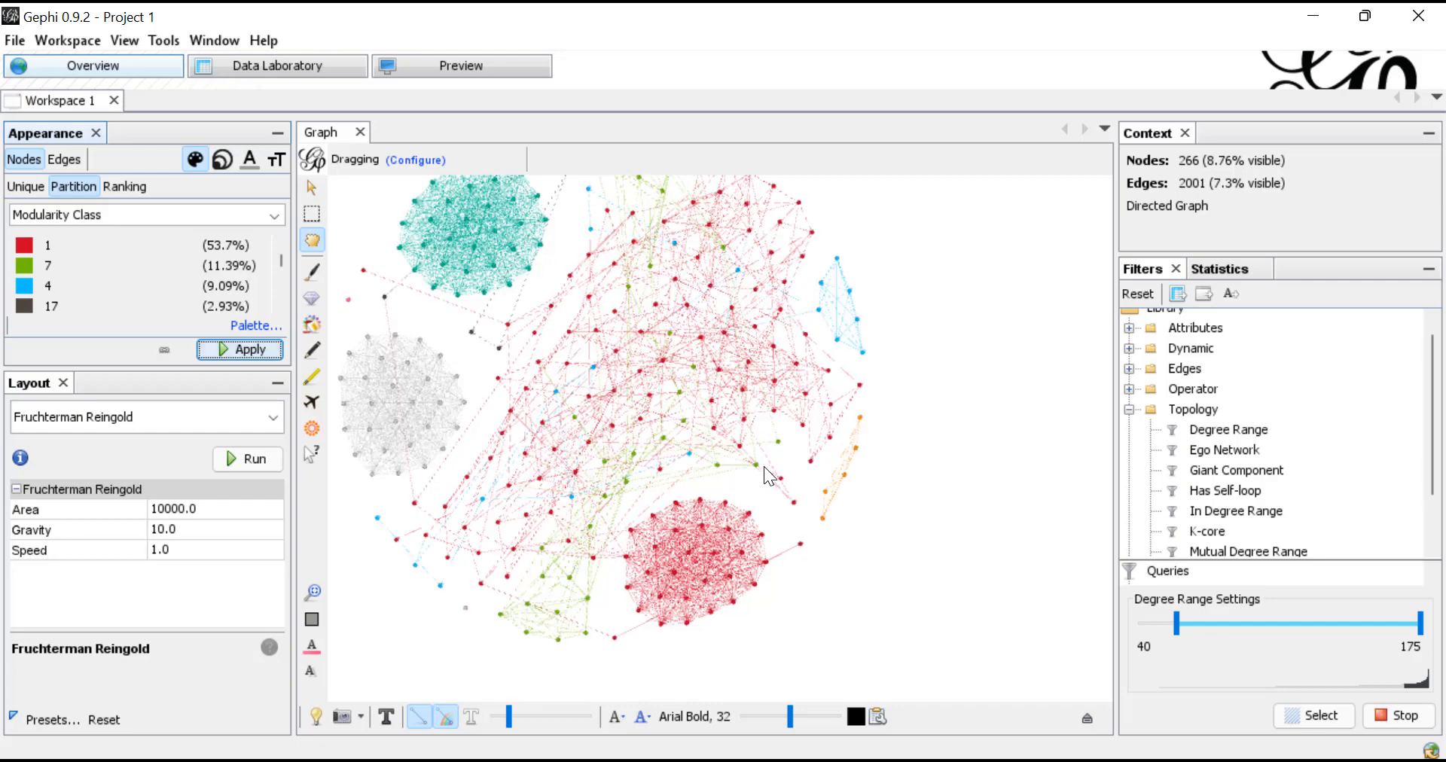
pyautogui.moveTo(657, 414); pyautogui.dragTo(718, 410)
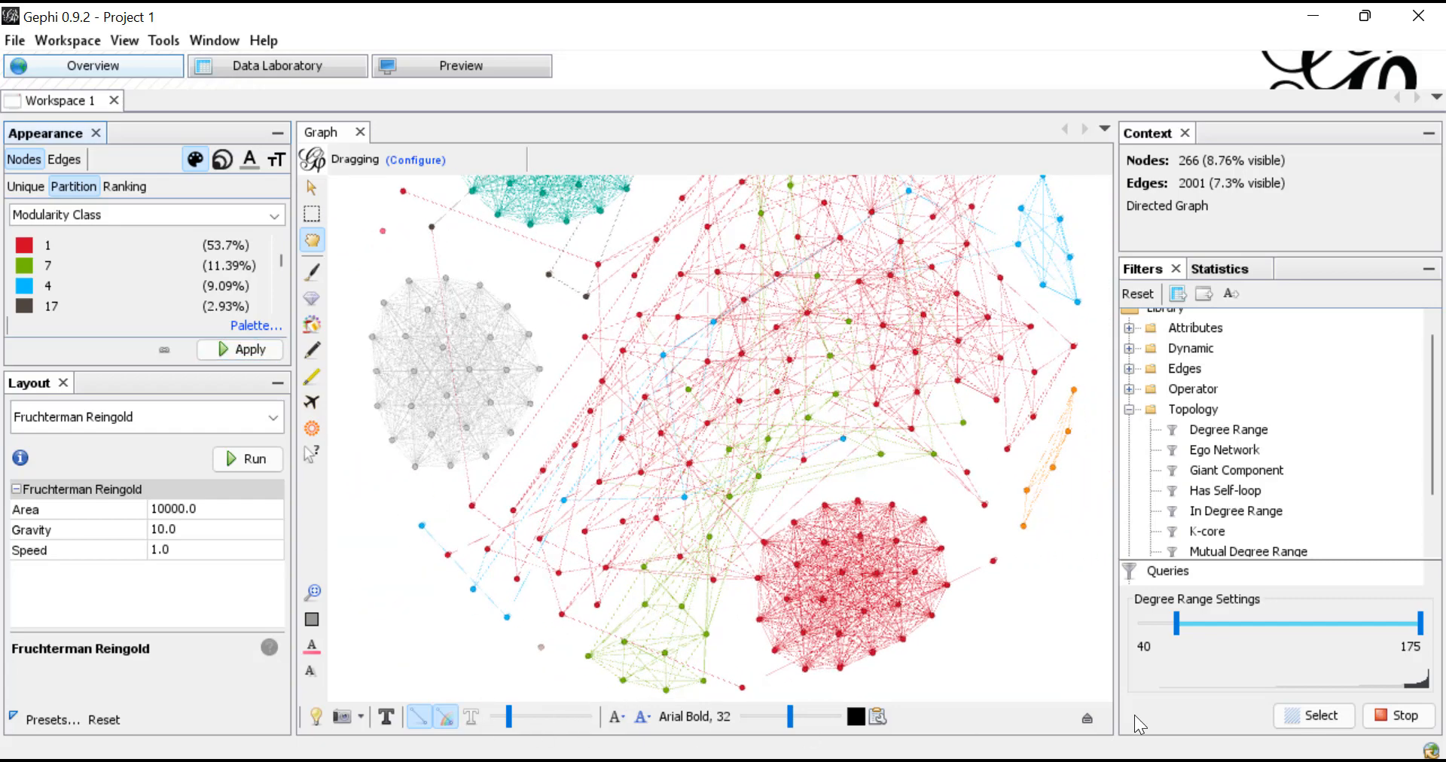
pyautogui.click(1086, 717)
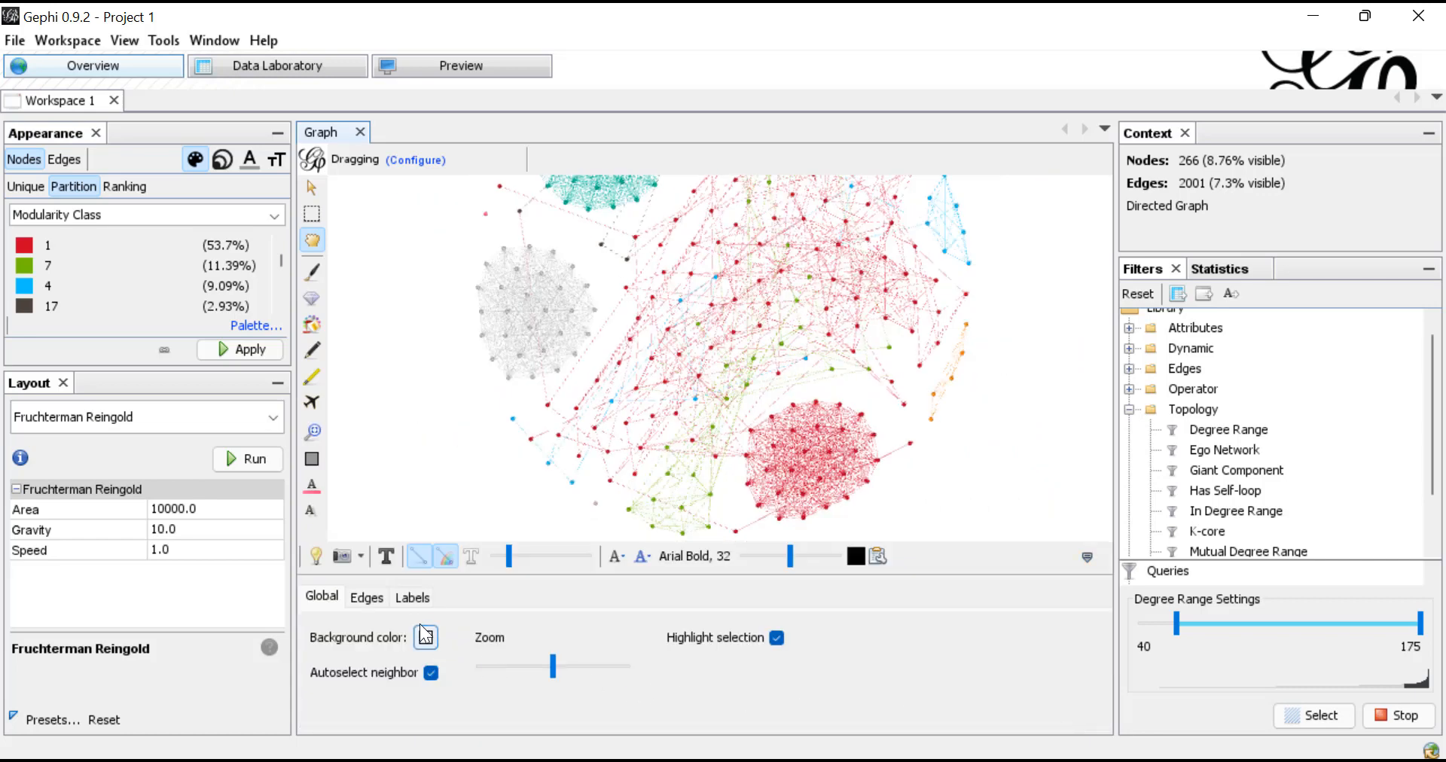
pyautogui.click(411, 599)
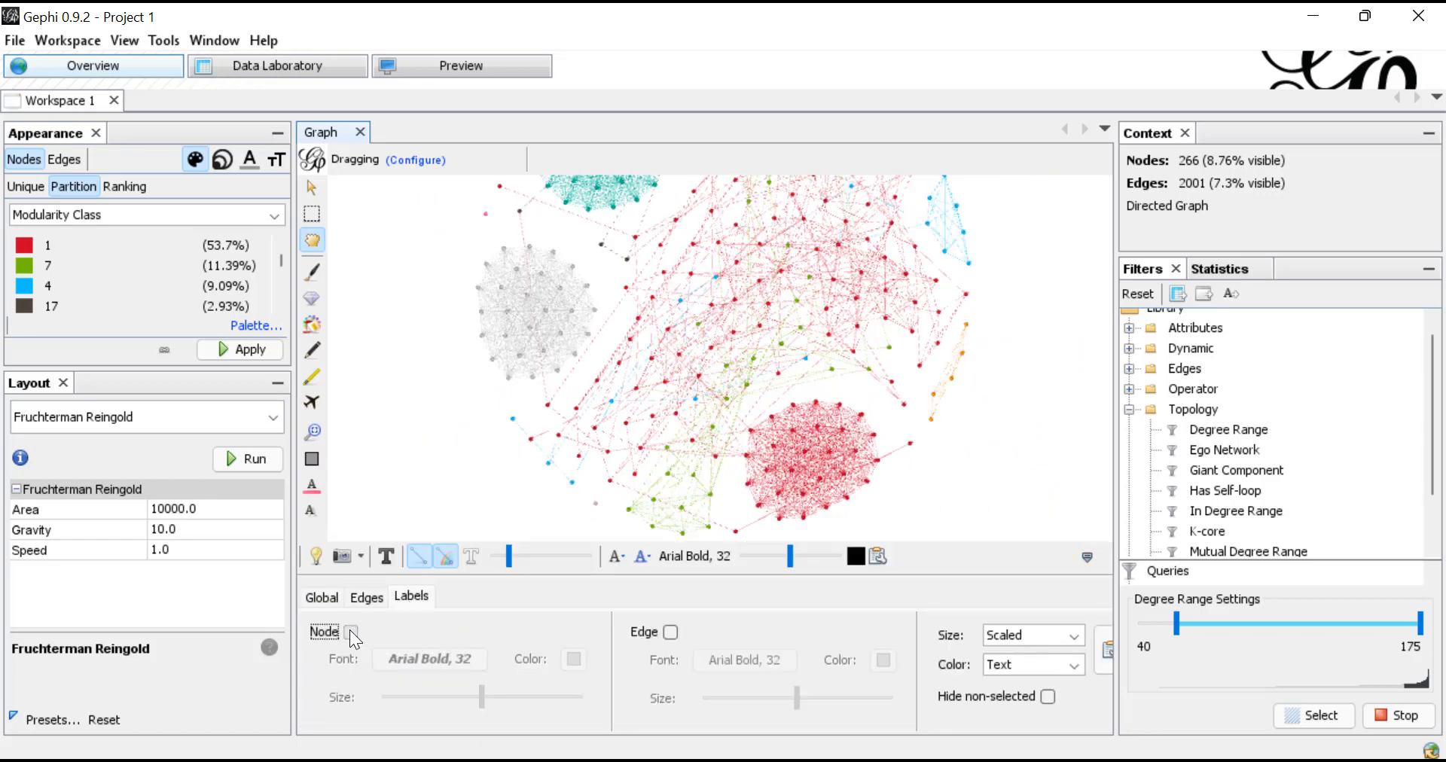
pyautogui.click(350, 631)
# Step: Set the node label font to Arial, Regular style, size 8
pyautogui.click(441, 655)
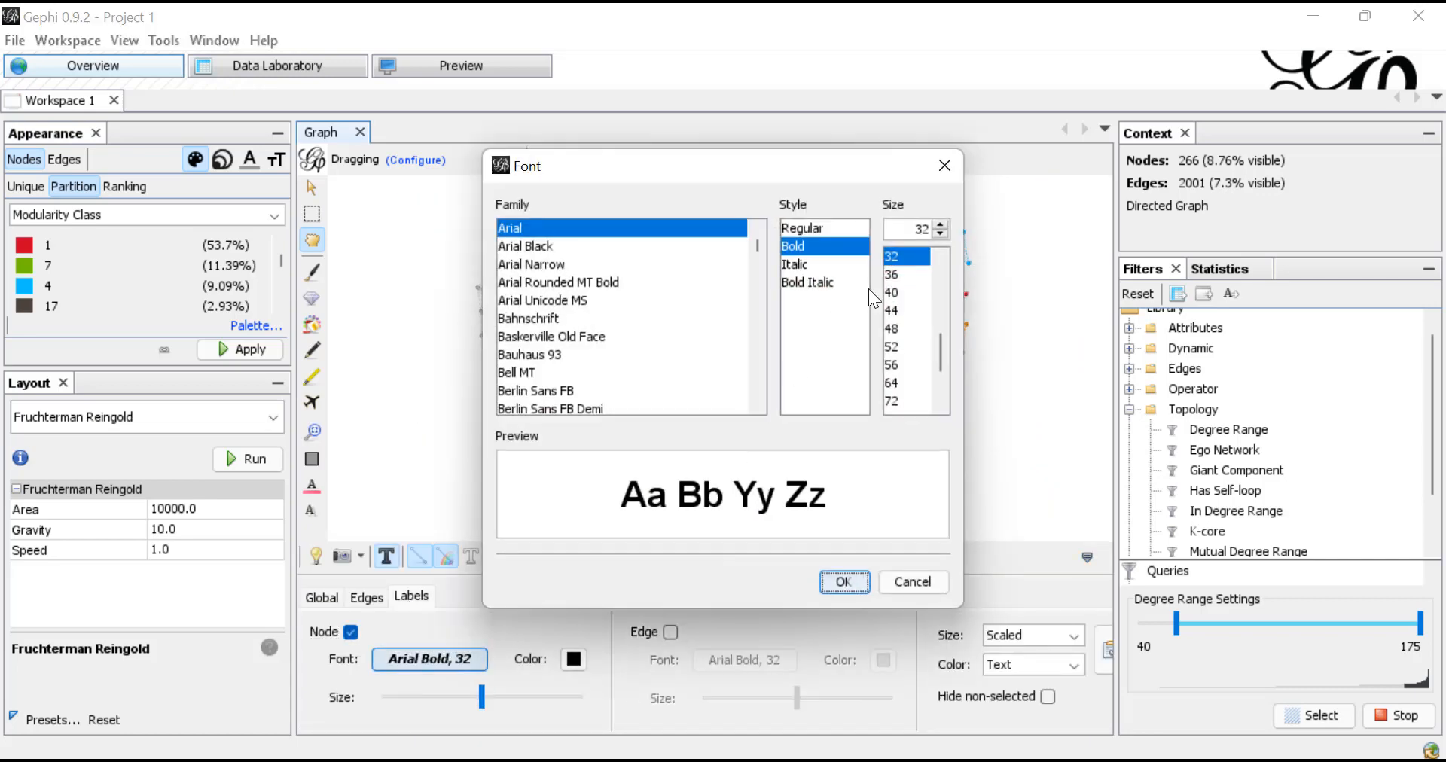
pyautogui.scroll(5, 911, 301)
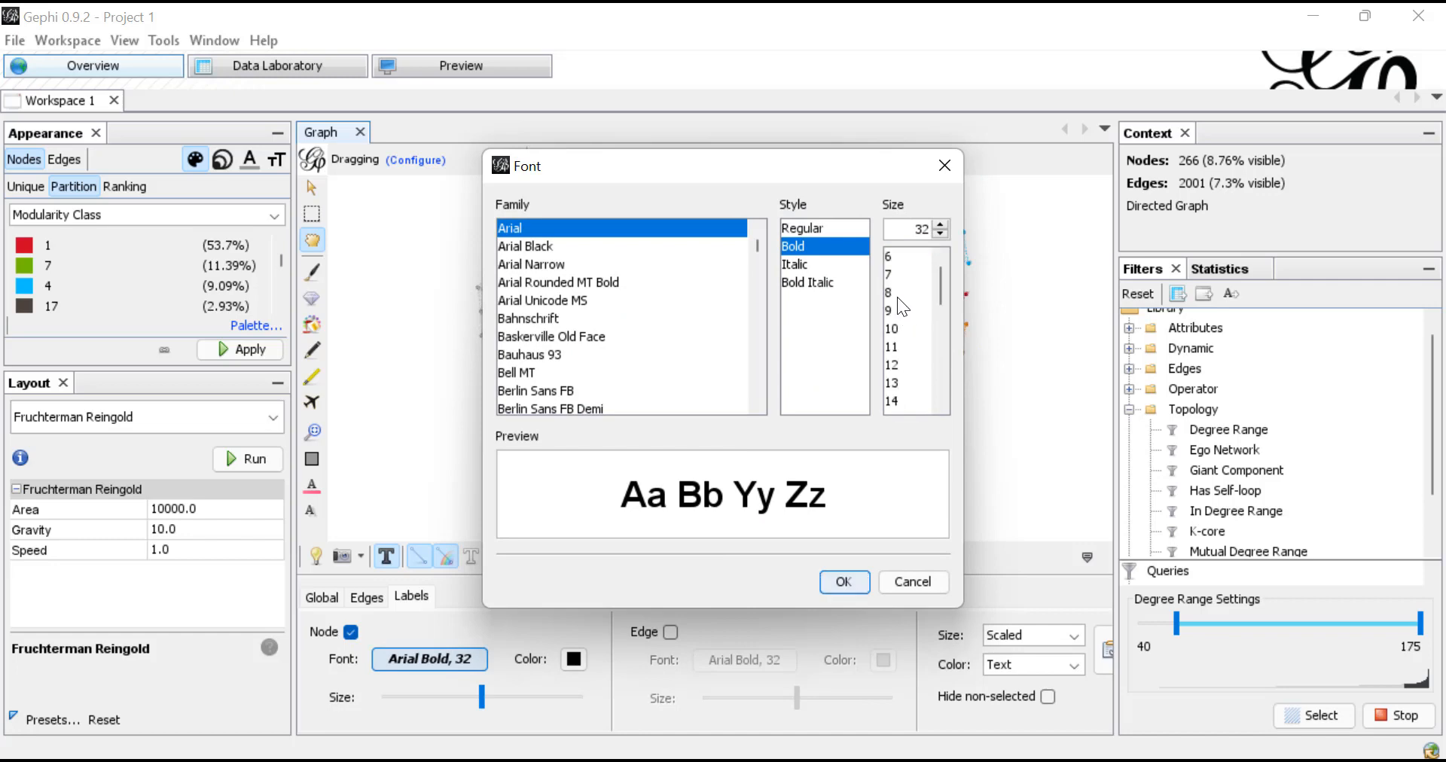
pyautogui.click(897, 293)
pyautogui.click(825, 228)
pyautogui.click(847, 582)
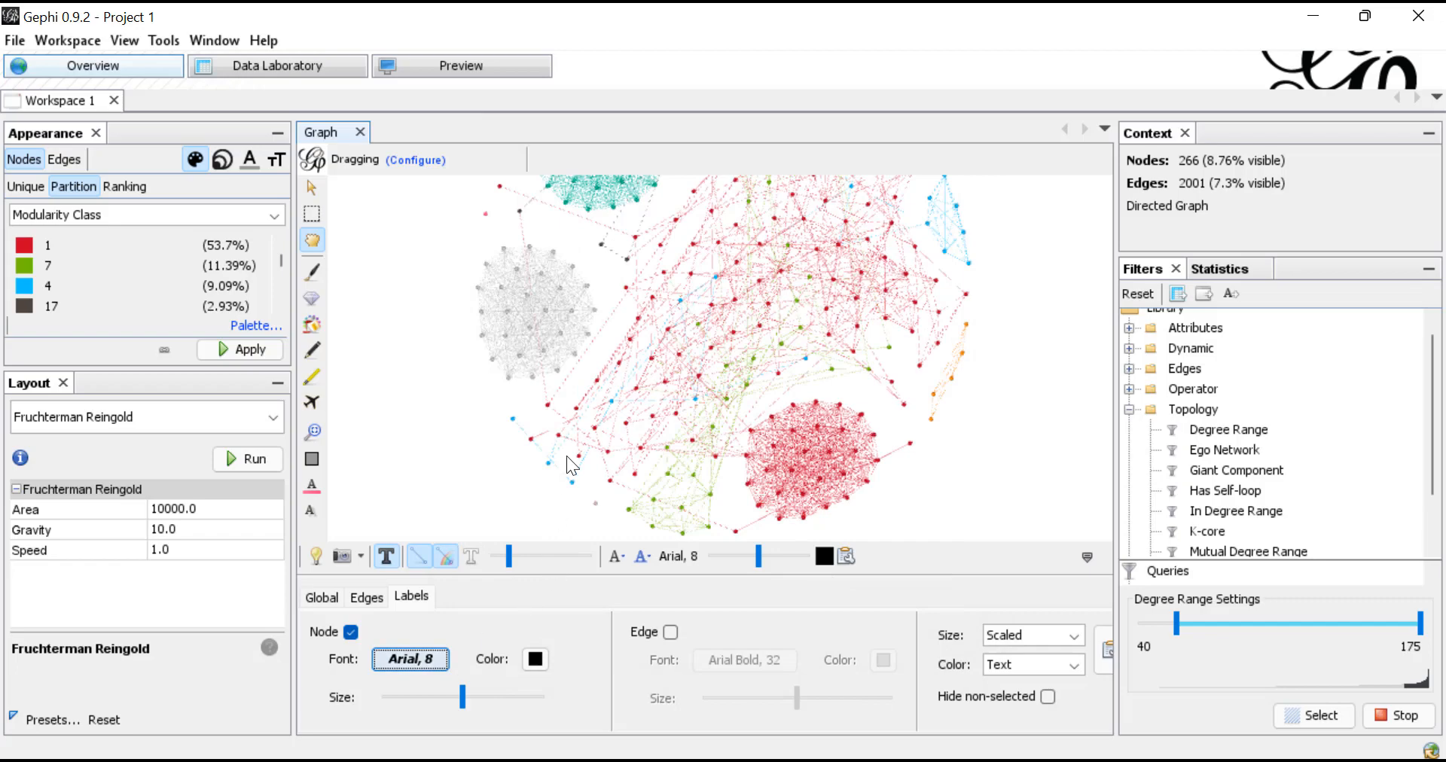
pyautogui.scroll(5, 602, 422)
pyautogui.scroll(-3, 646, 373)
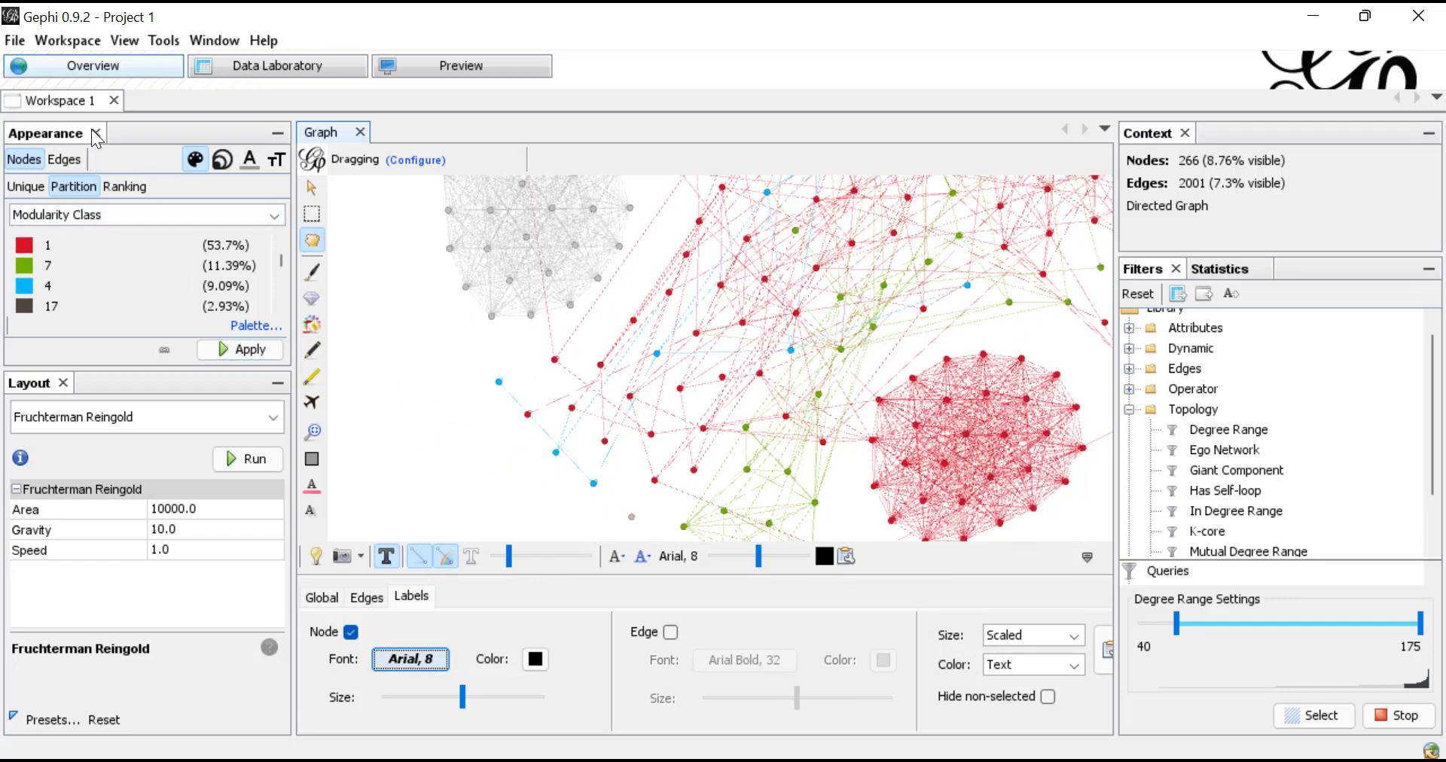
# Step: Copy the data from the Id column into the Label column of the nodes table in the Data Laboratory
pyautogui.click(238, 68)
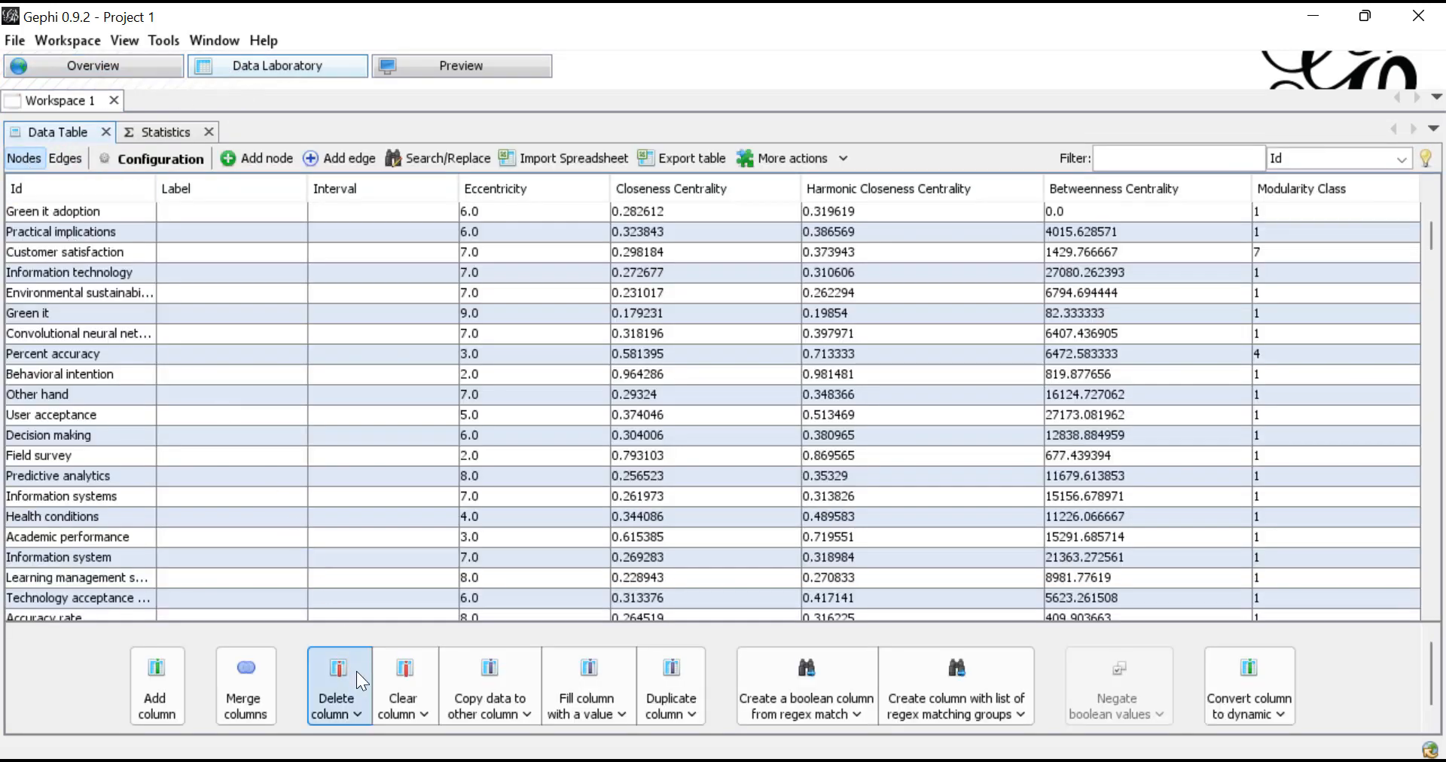
pyautogui.click(503, 683)
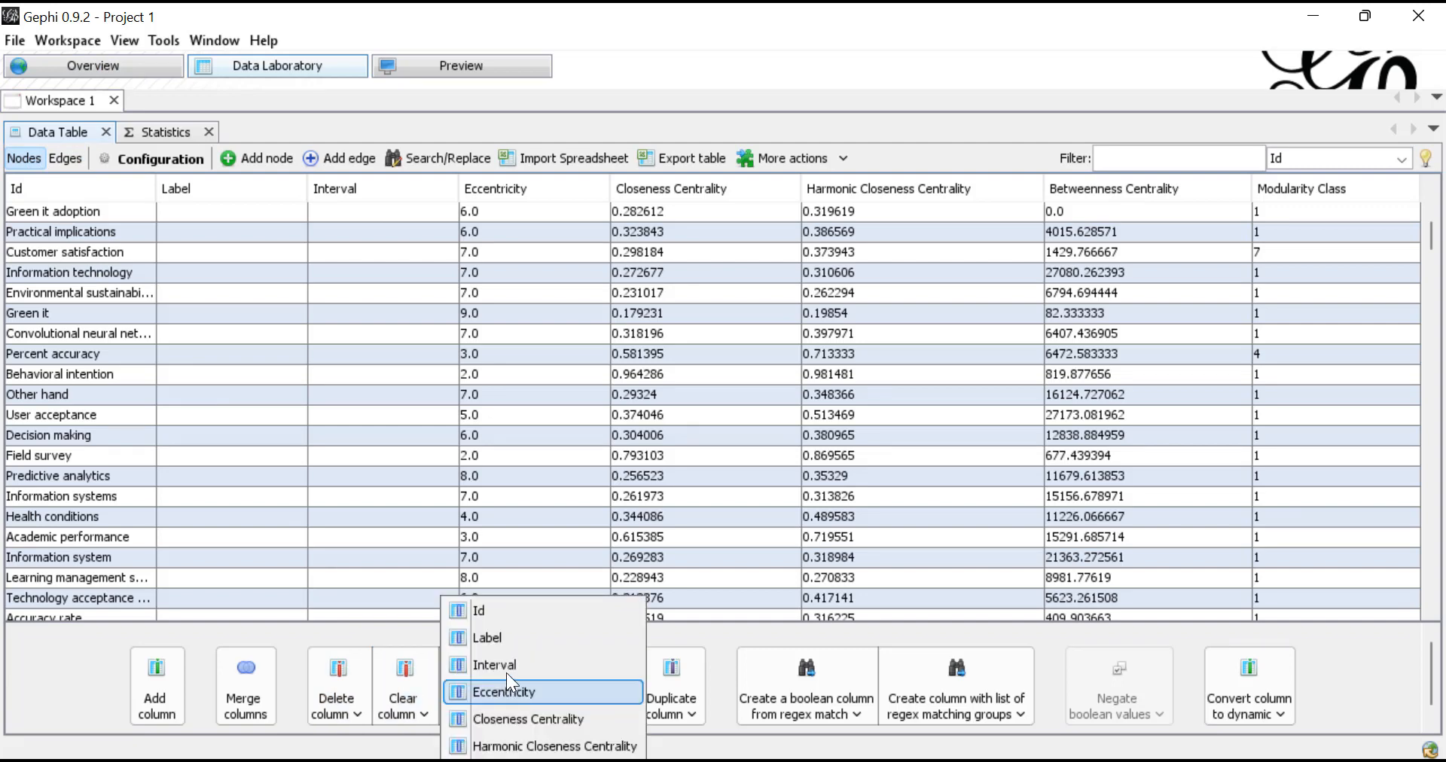
pyautogui.click(483, 616)
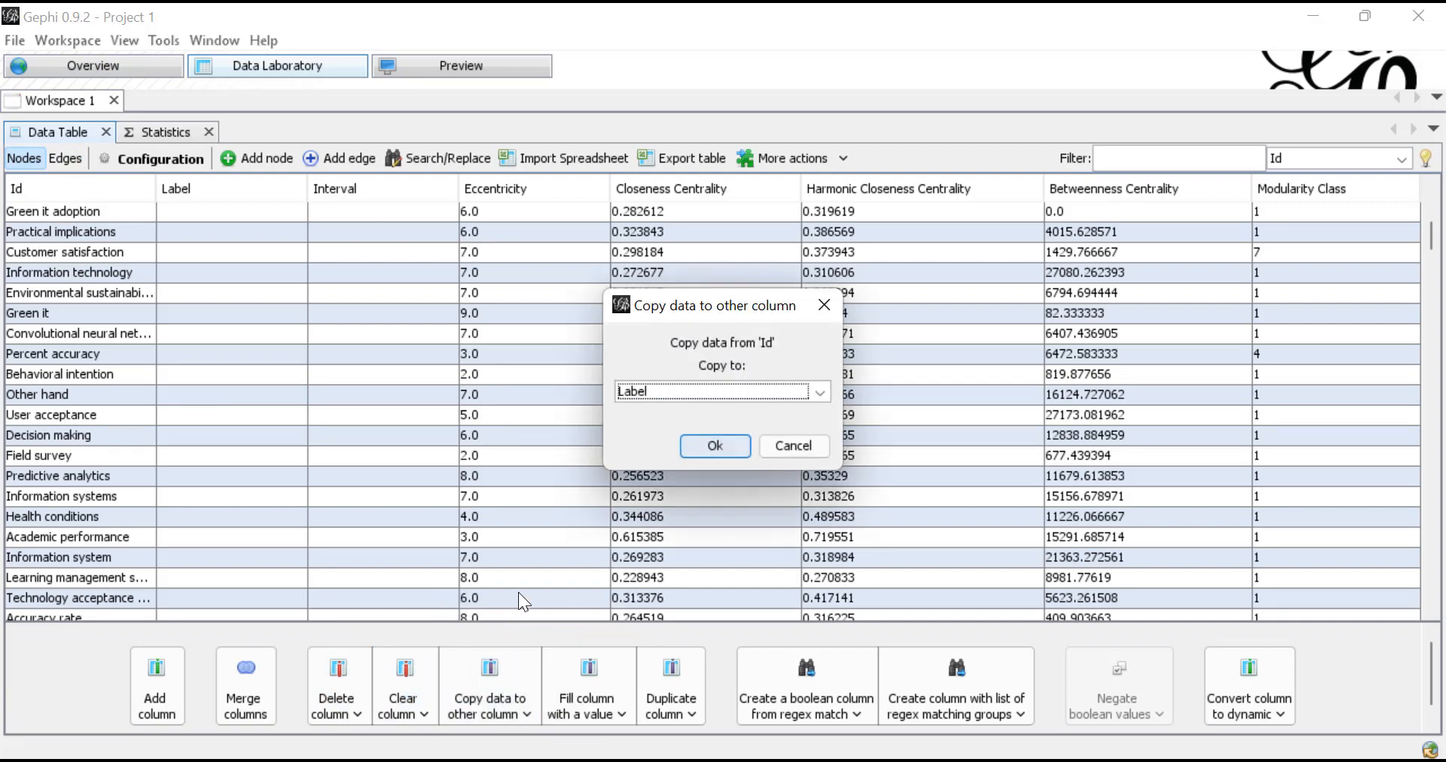
pyautogui.click(727, 446)
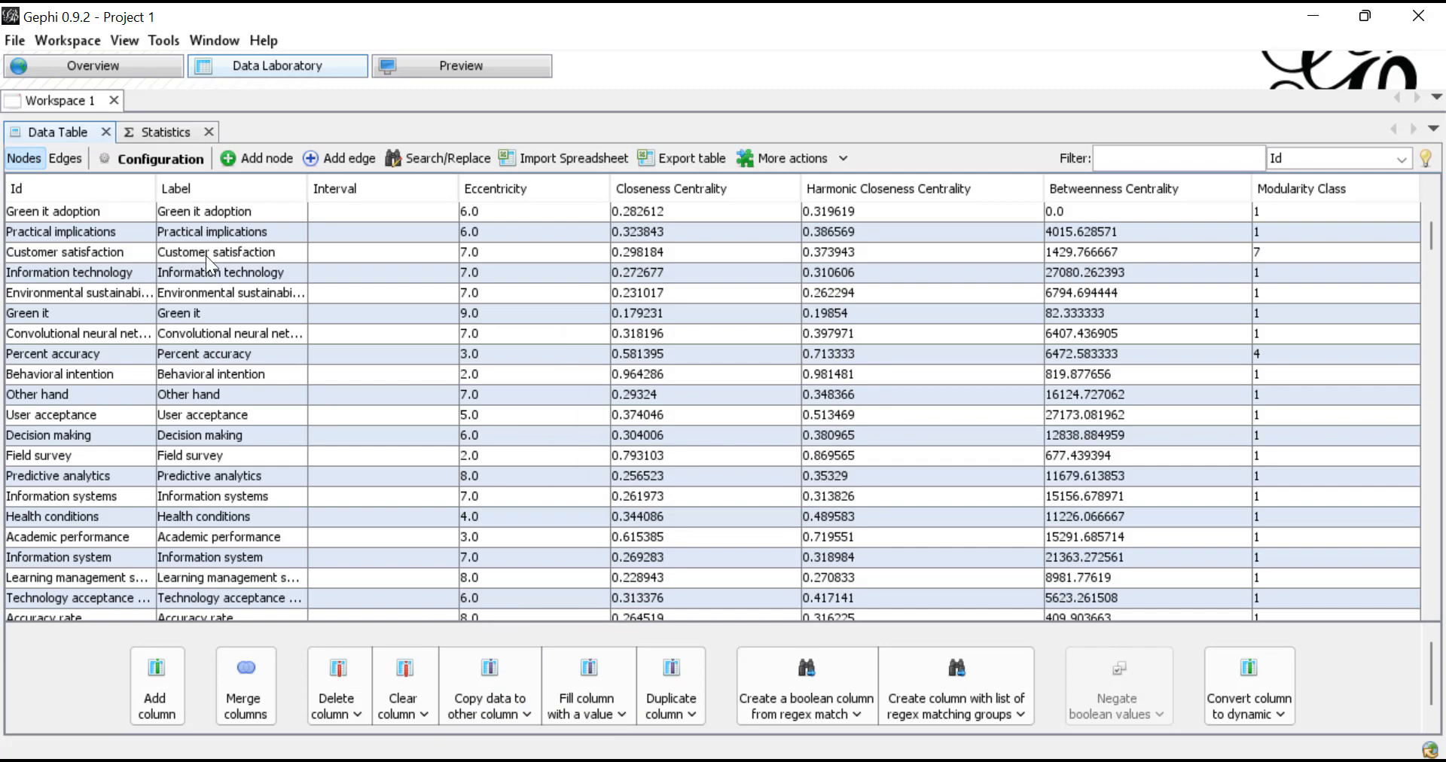
# Step: Return to the graph overview and switch the node labels off and back on
pyautogui.click(85, 74)
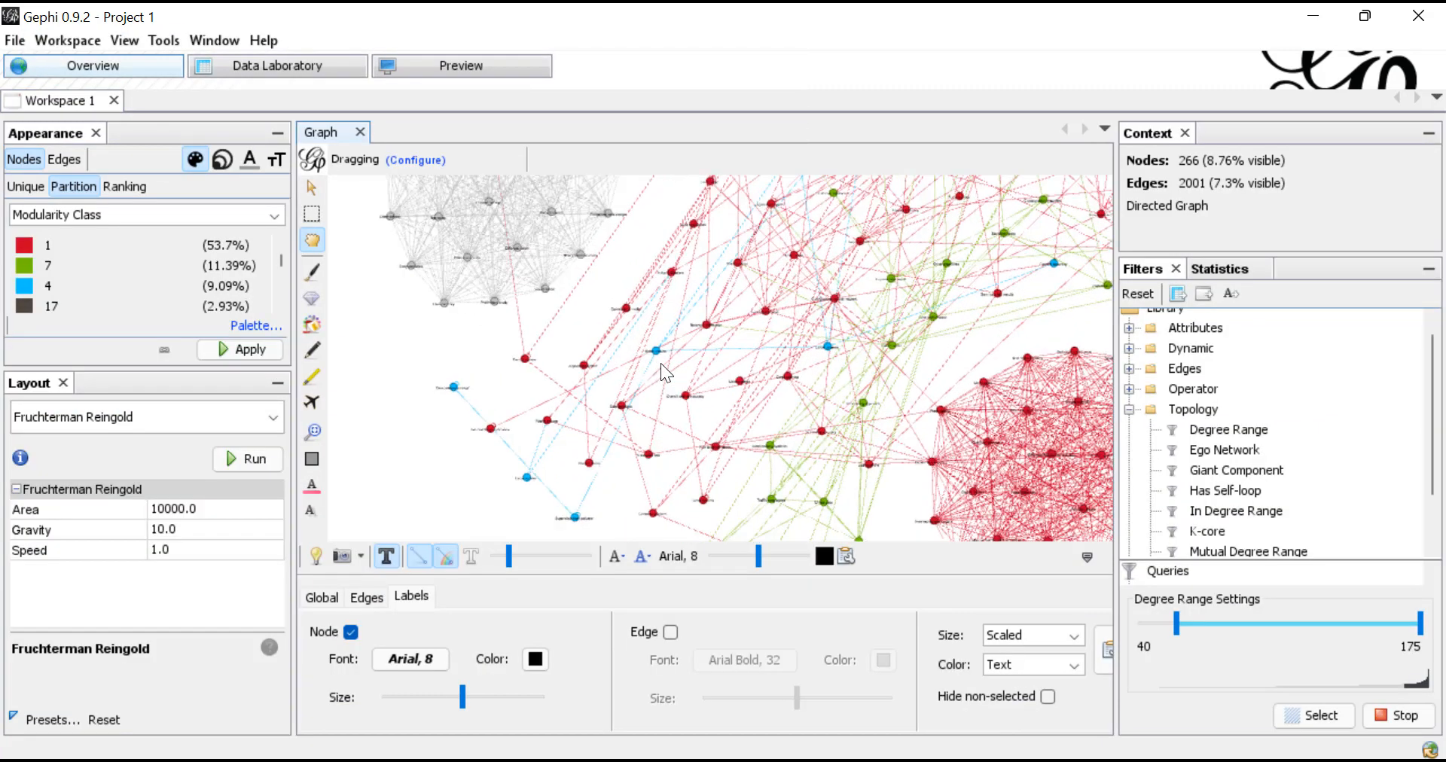
pyautogui.scroll(3, 661, 363)
pyautogui.click(351, 632)
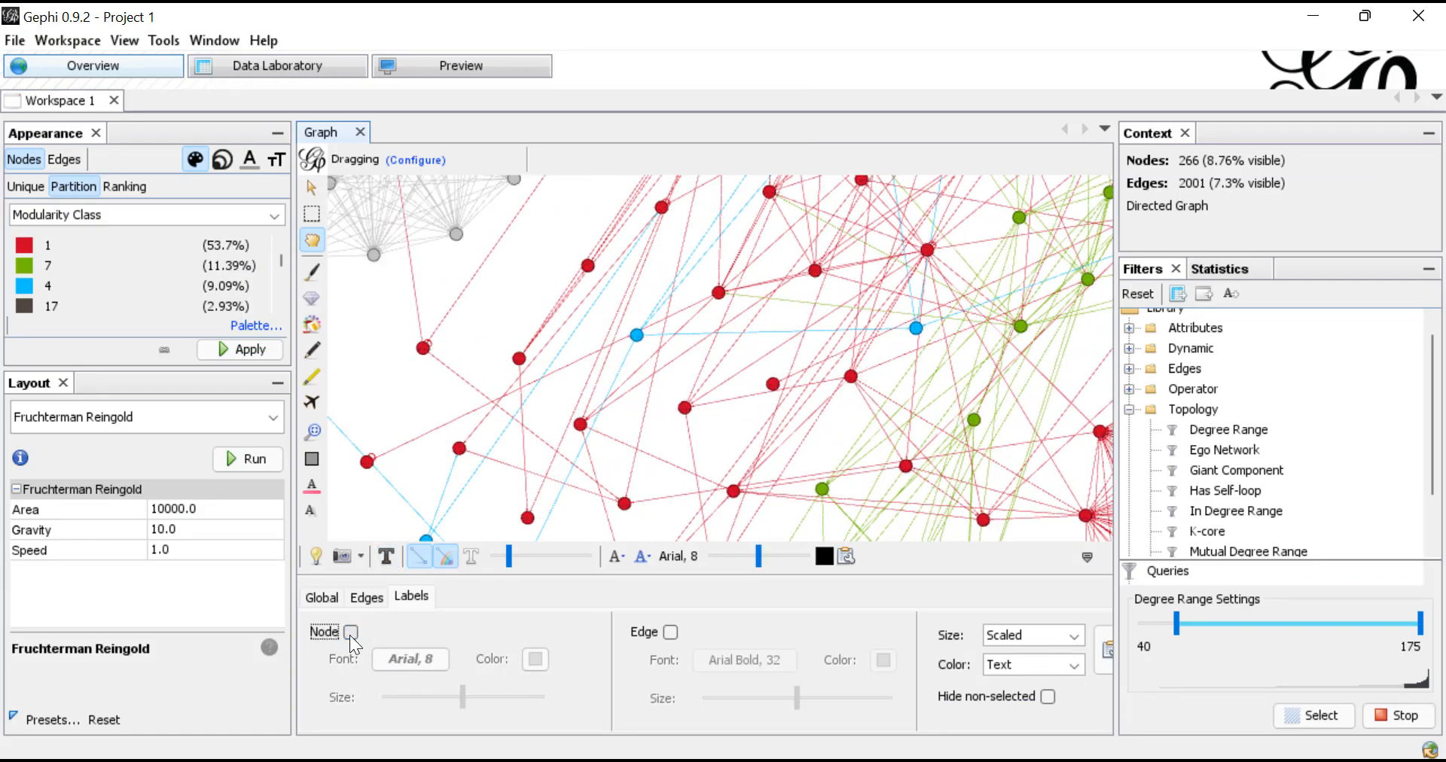
pyautogui.click(351, 632)
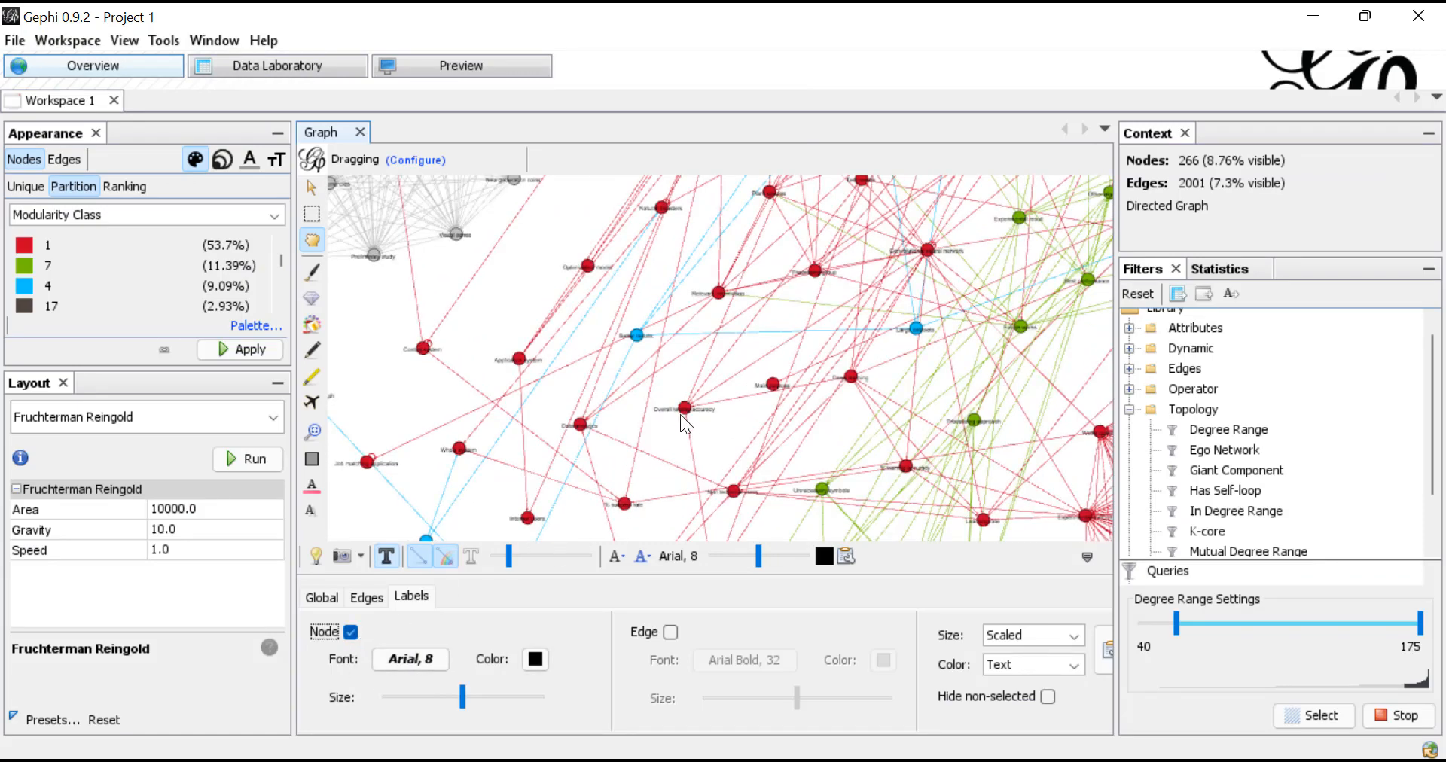
# Step: Set the node label font size to 10, keeping Arial Regular
pyautogui.scroll(2, 713, 419)
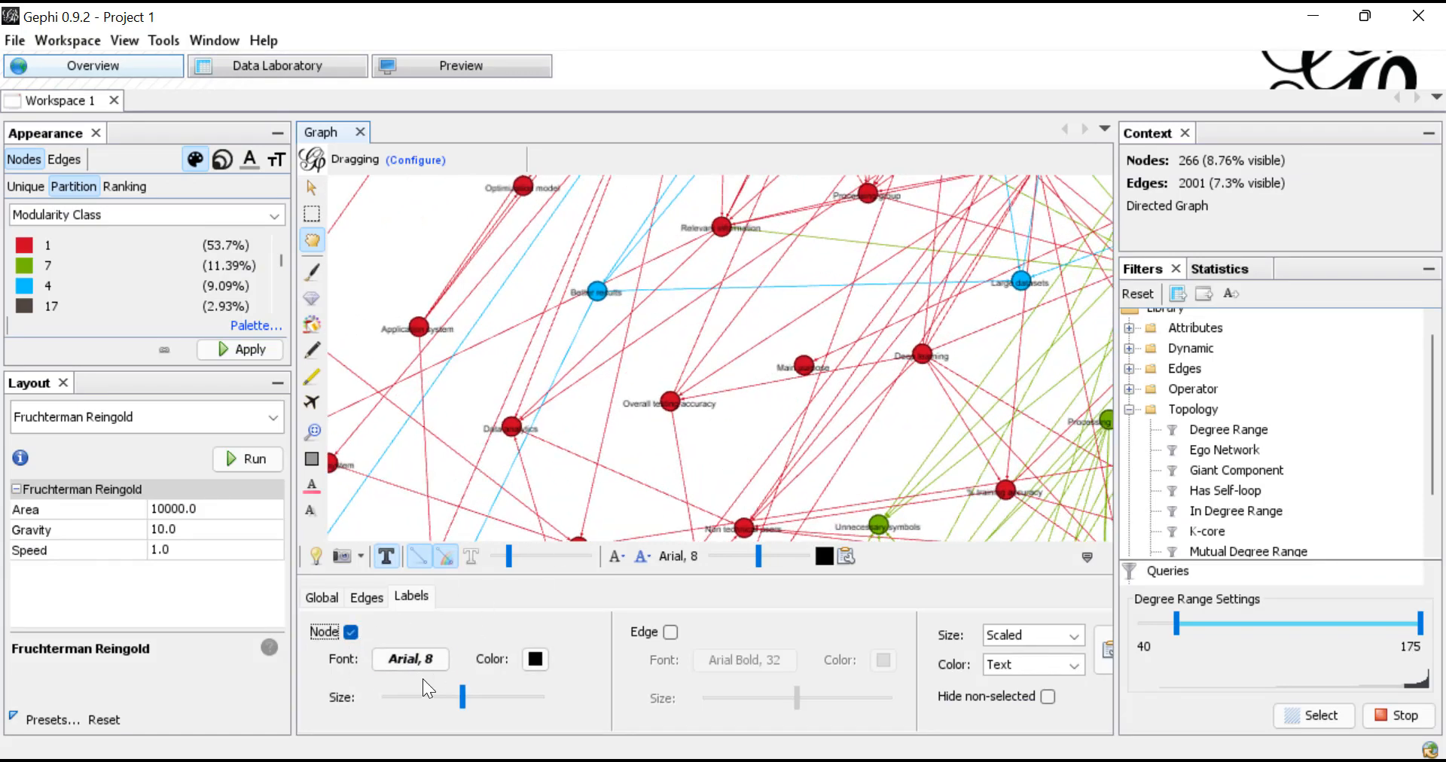
pyautogui.click(409, 658)
pyautogui.click(892, 294)
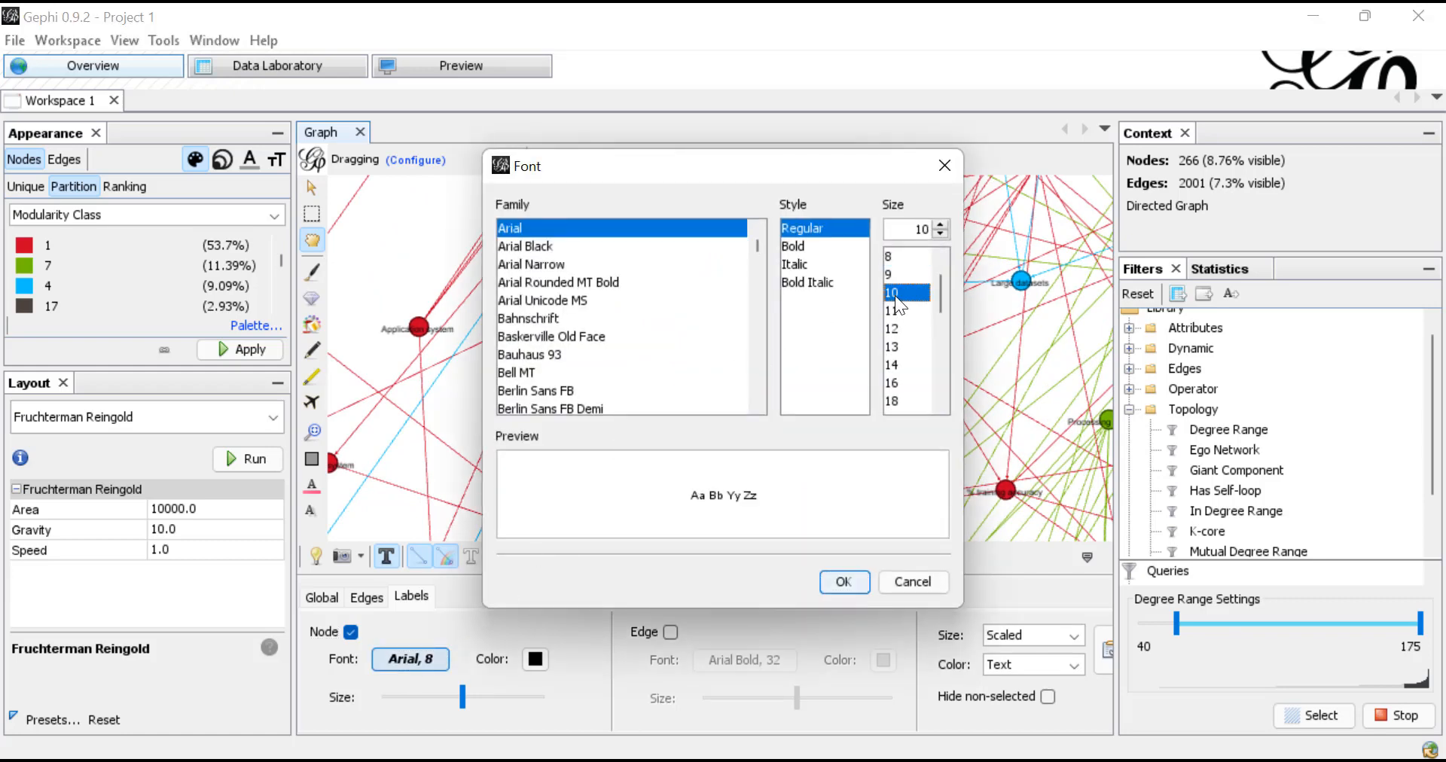
pyautogui.click(843, 582)
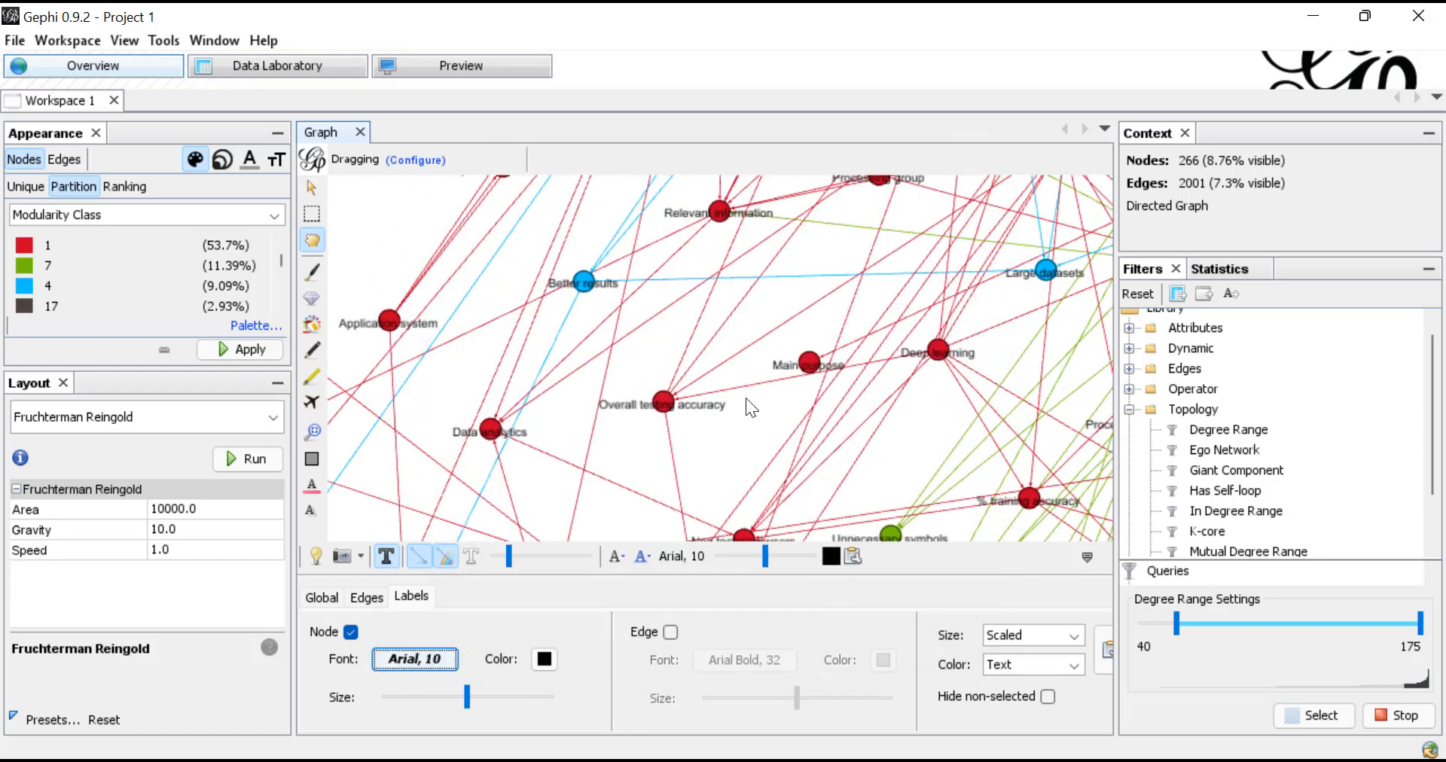
# Step: Examine the keyword labels in the dense red cluster and on the nodes surrounding it
pyautogui.scroll(-5, 745, 398)
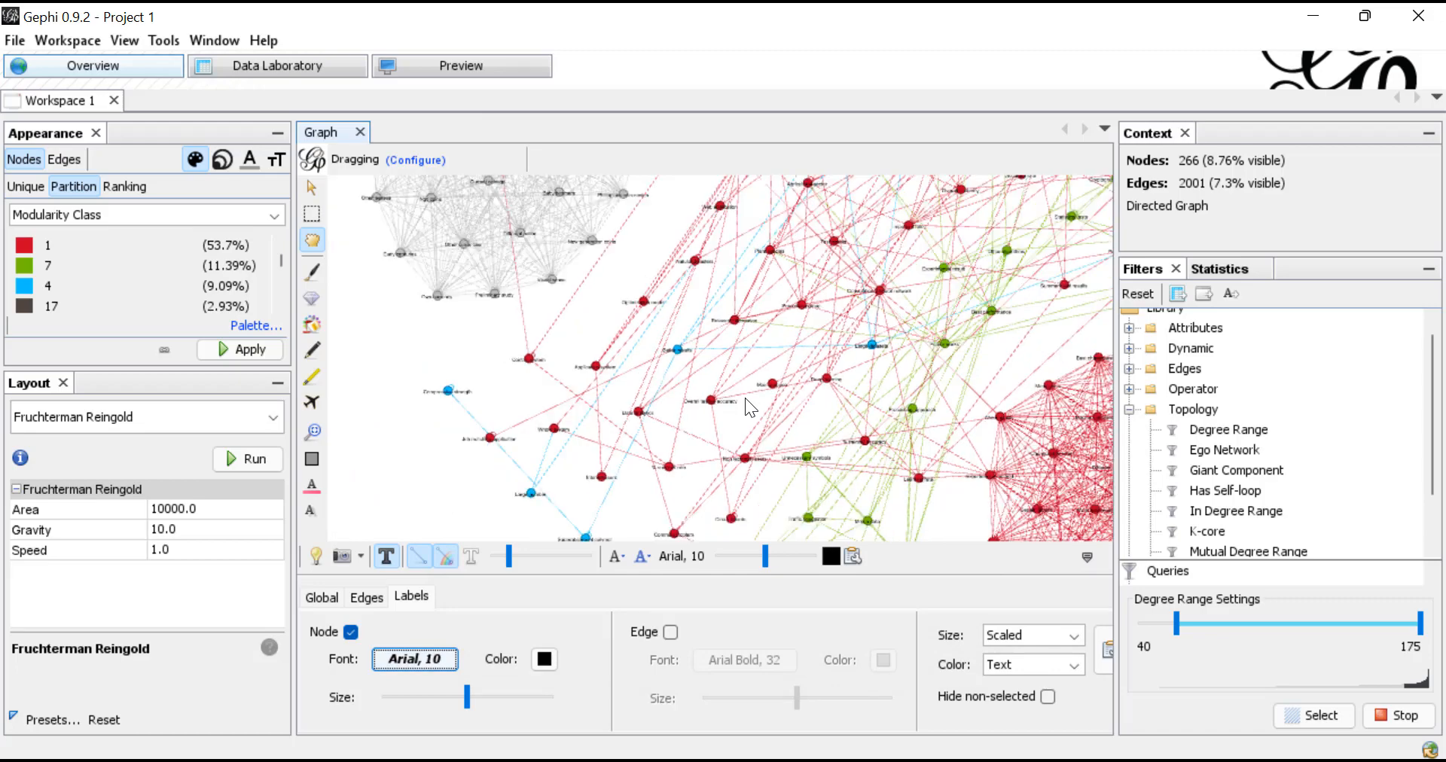
pyautogui.scroll(-5, 745, 398)
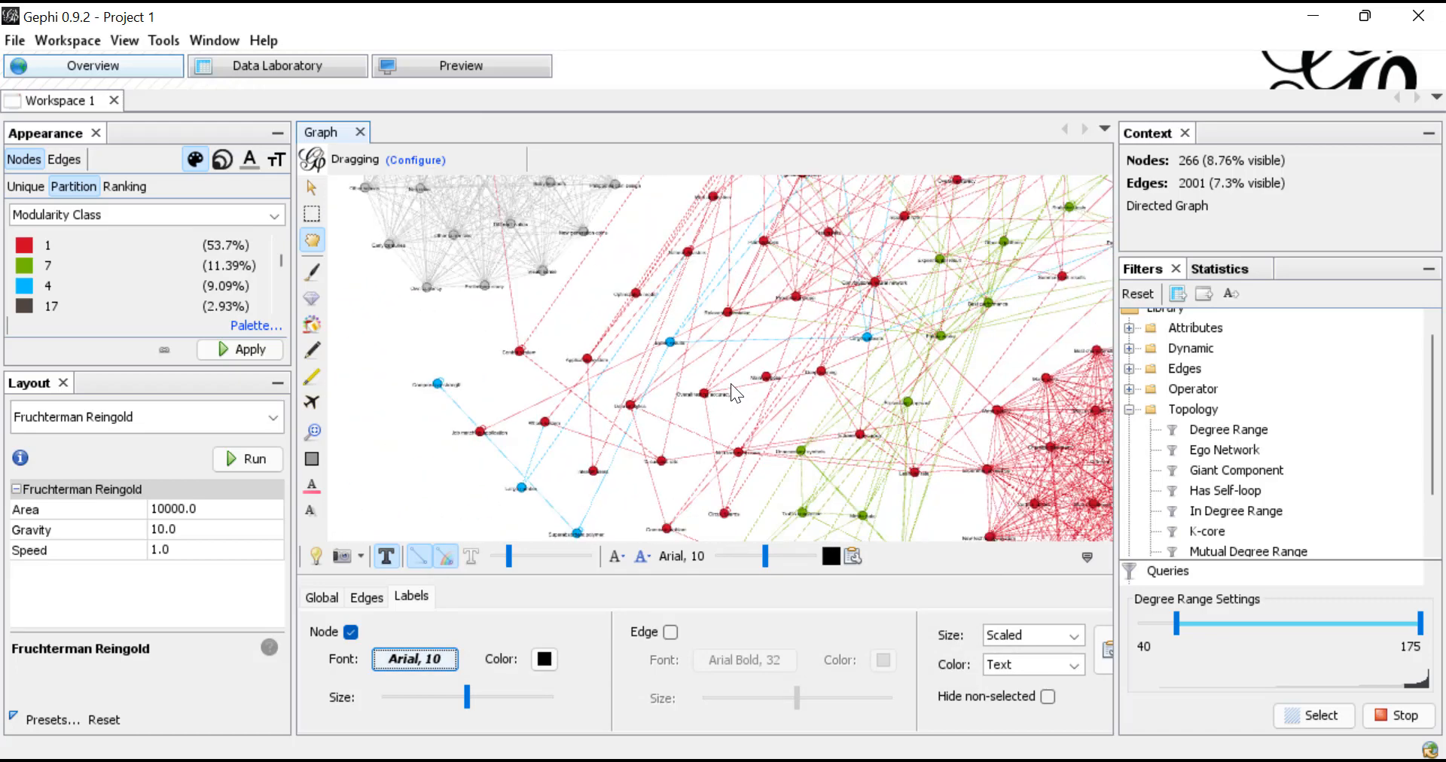
pyautogui.scroll(4, 766, 359)
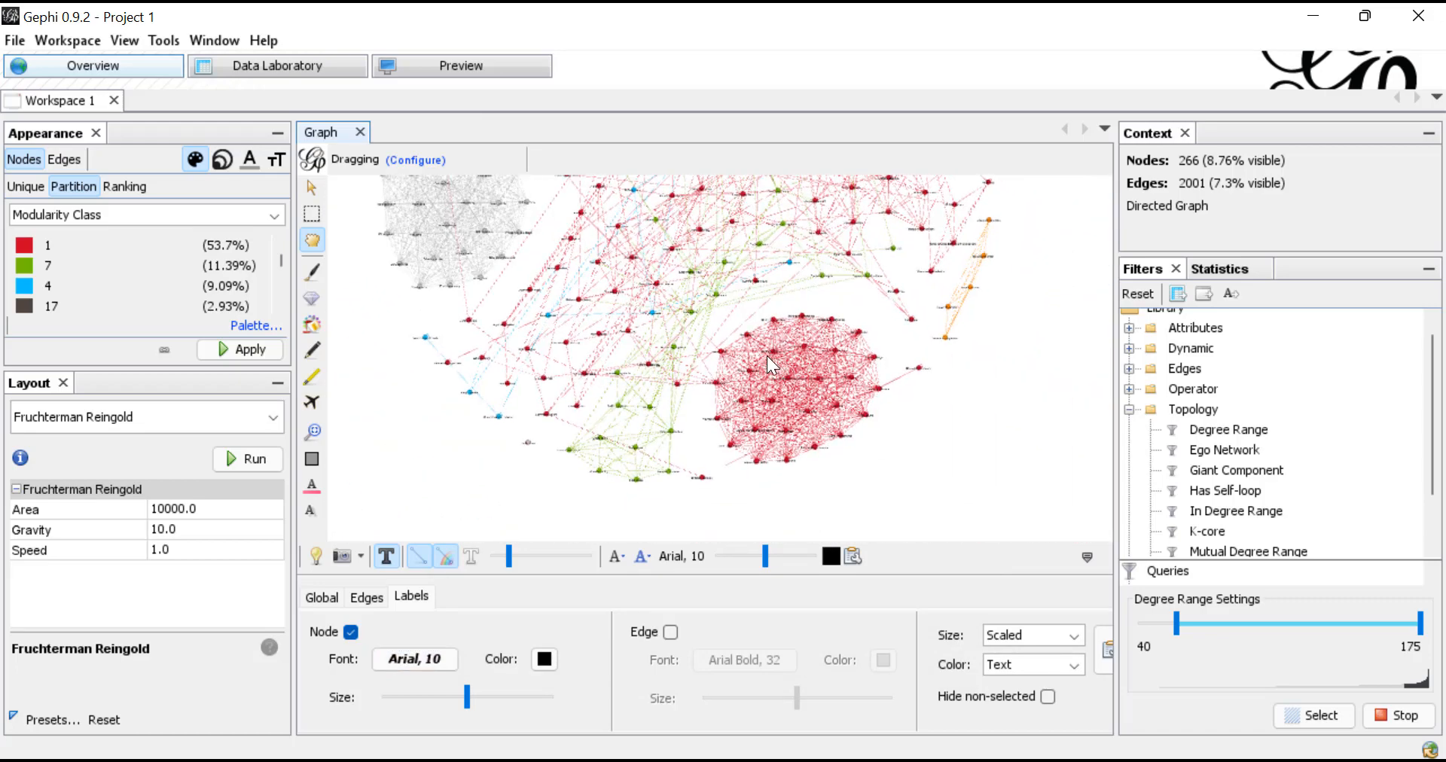
pyautogui.scroll(5, 764, 360)
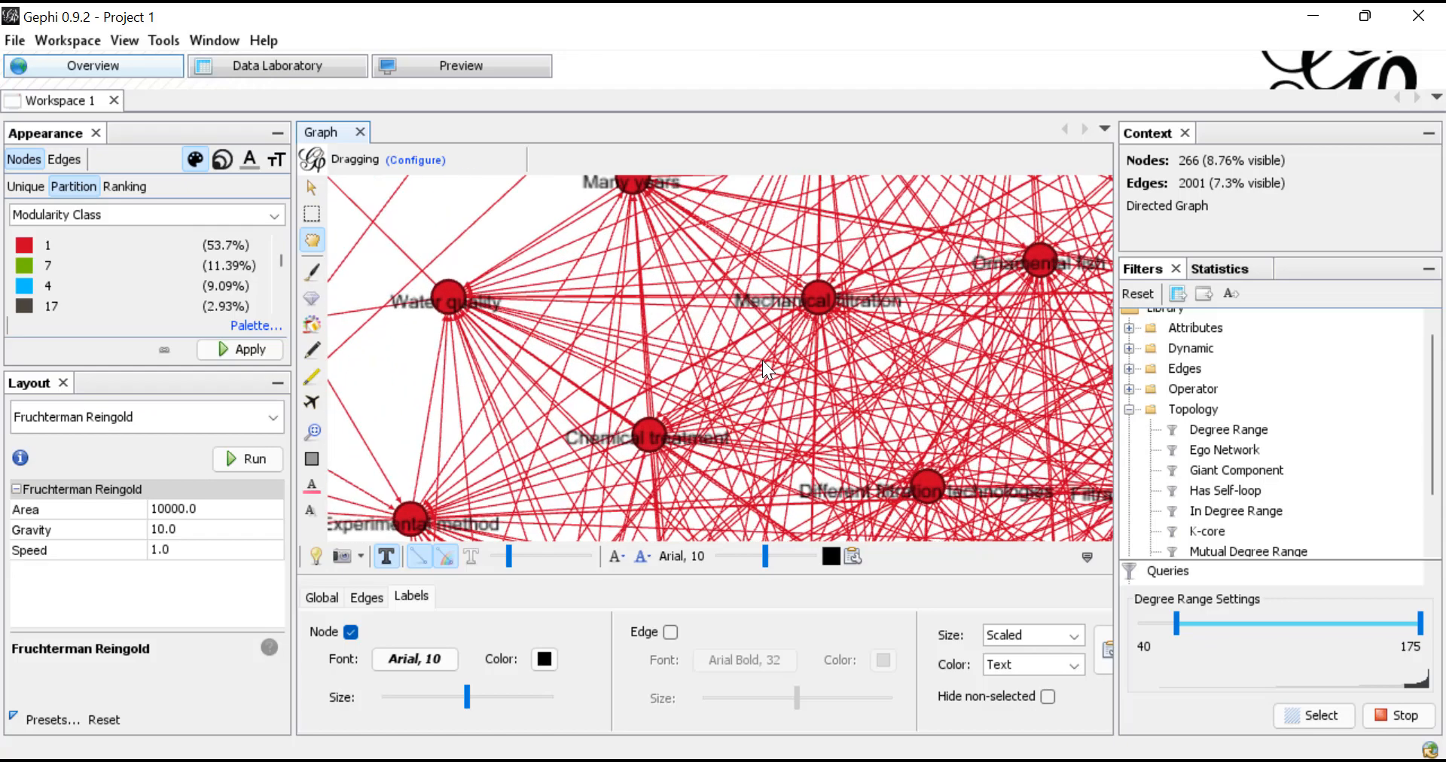
pyautogui.scroll(-4, 810, 350)
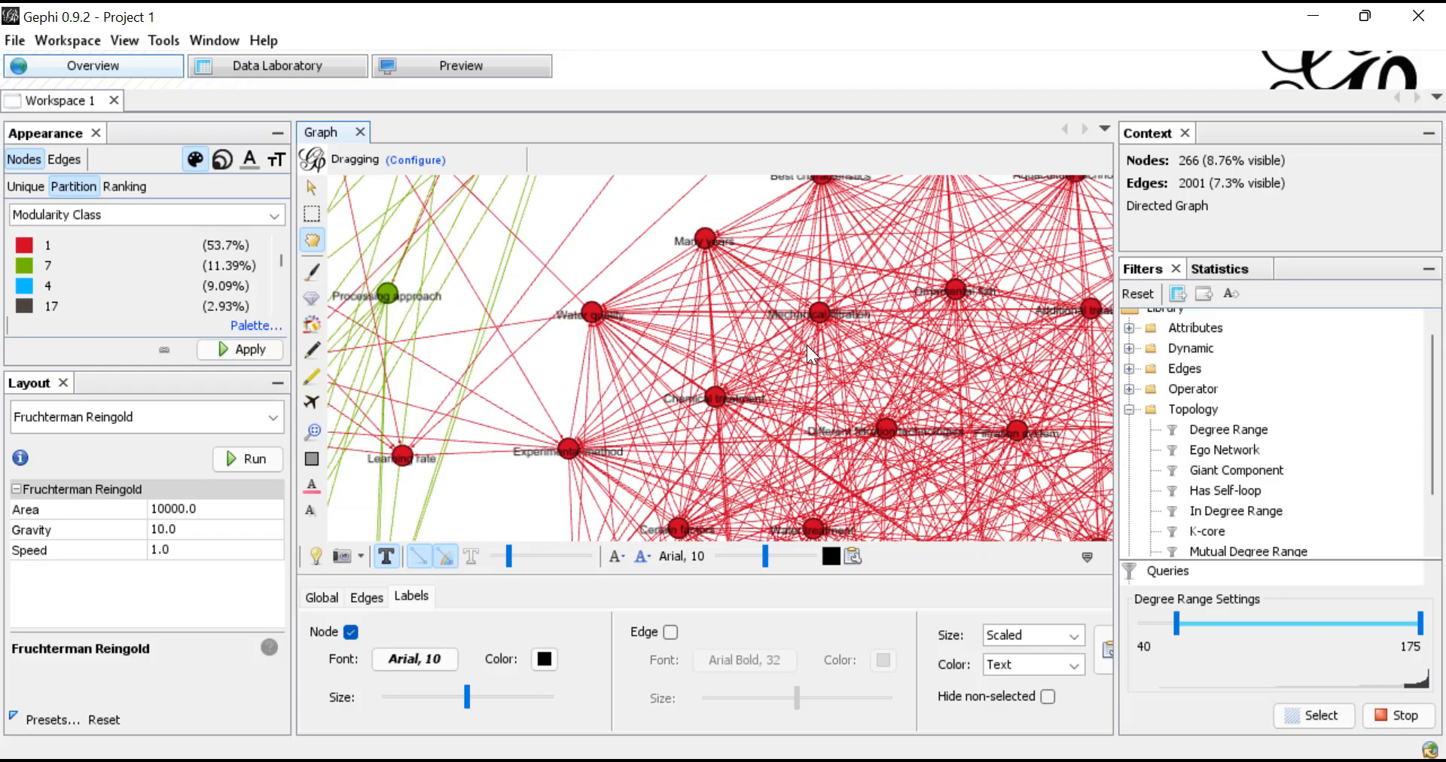
pyautogui.scroll(-1, 793, 340)
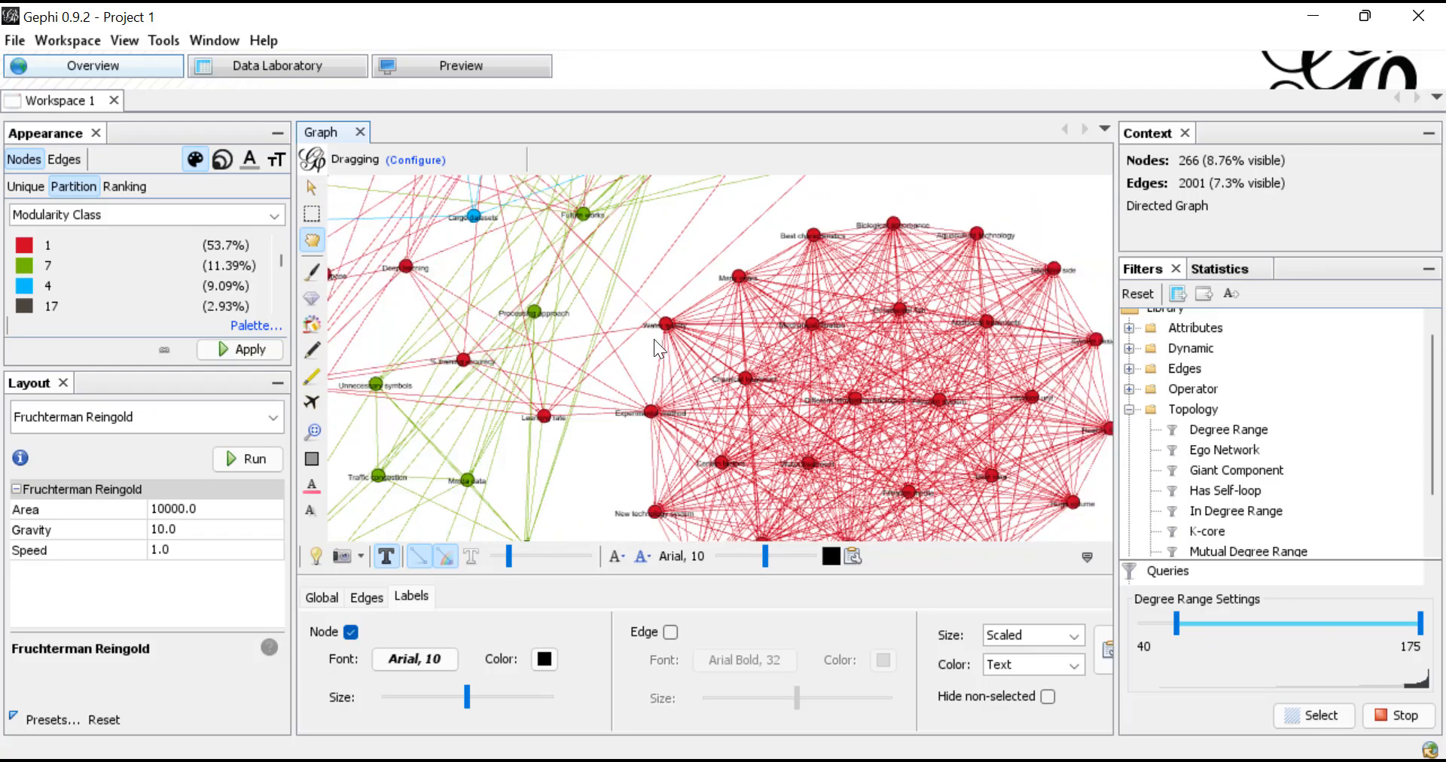
pyautogui.moveTo(606, 344); pyautogui.dragTo(652, 361)
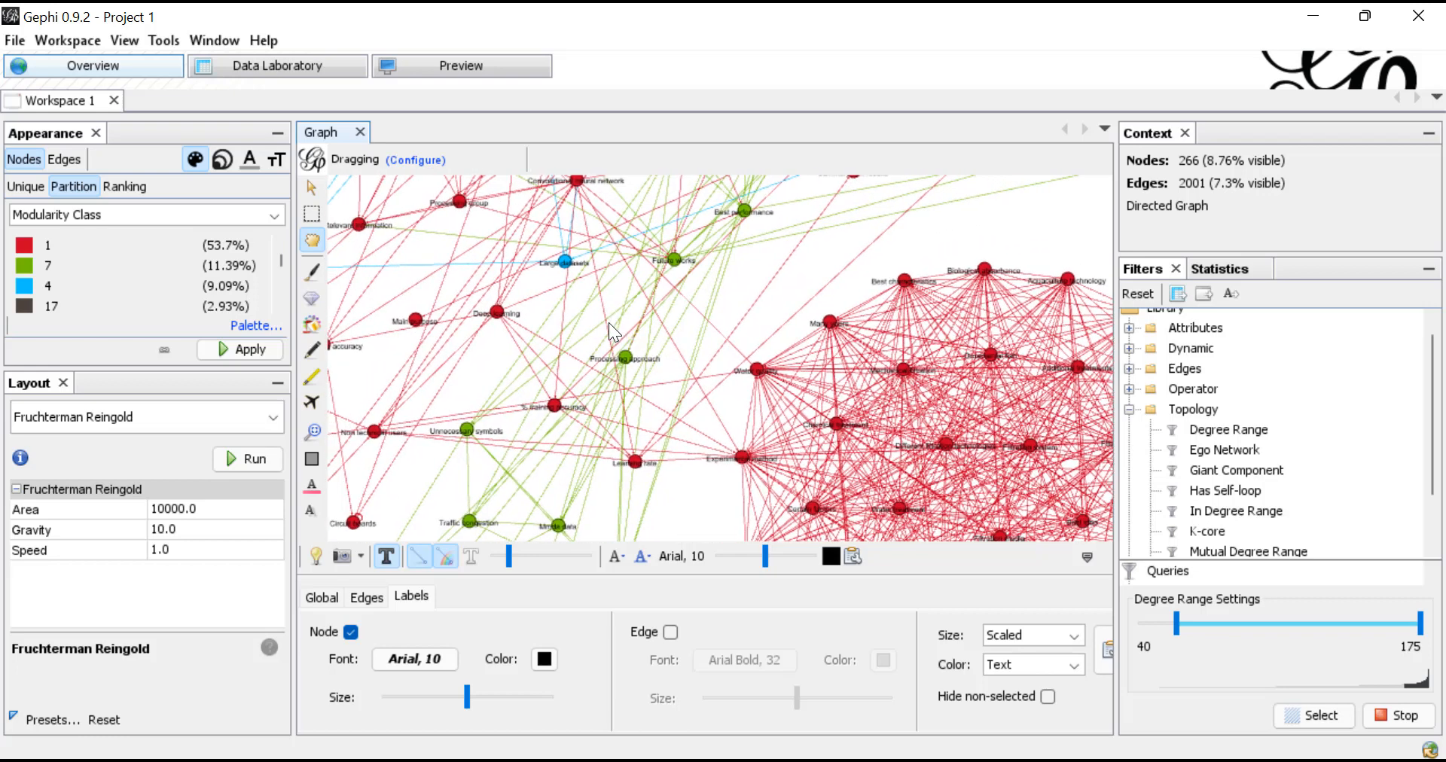
pyautogui.scroll(3, 622, 293)
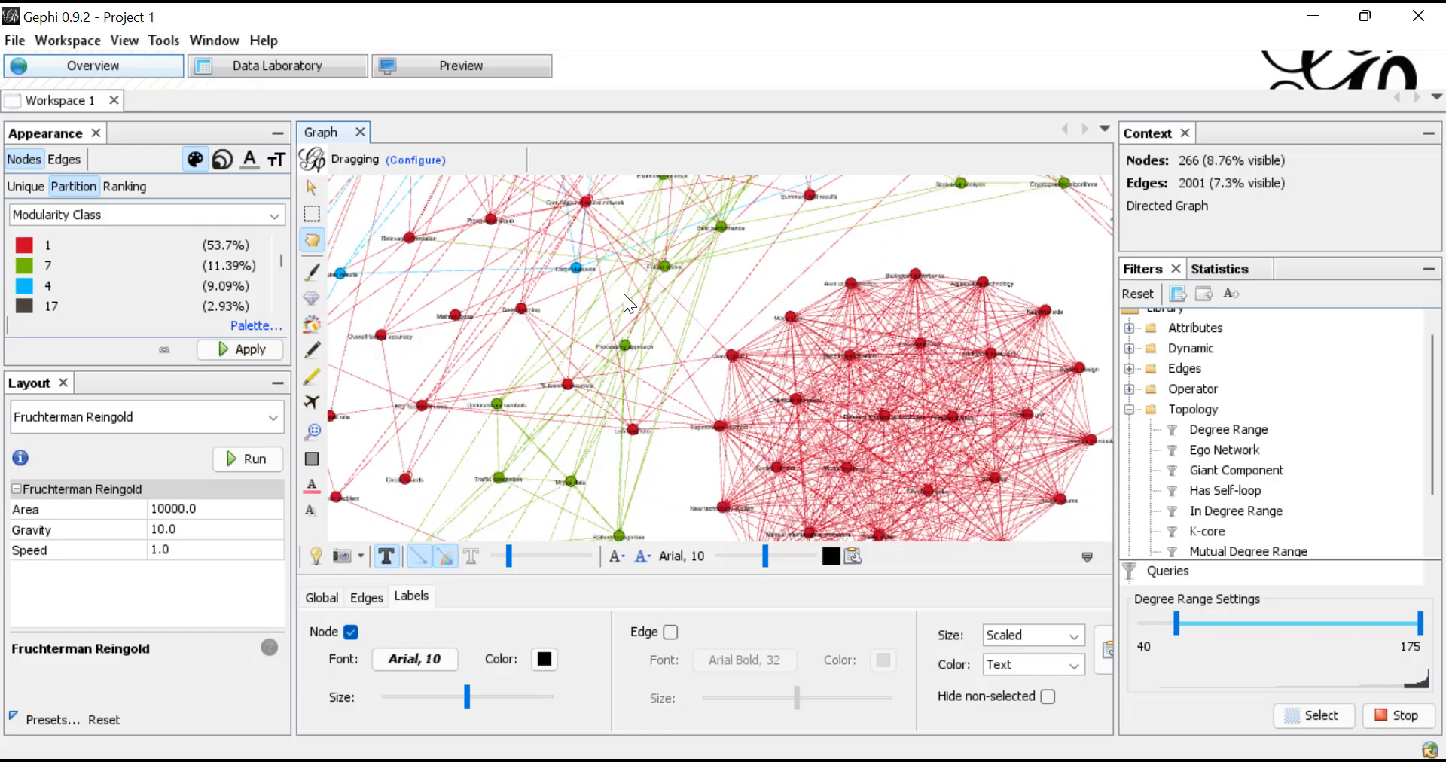
pyautogui.scroll(2, 629, 294)
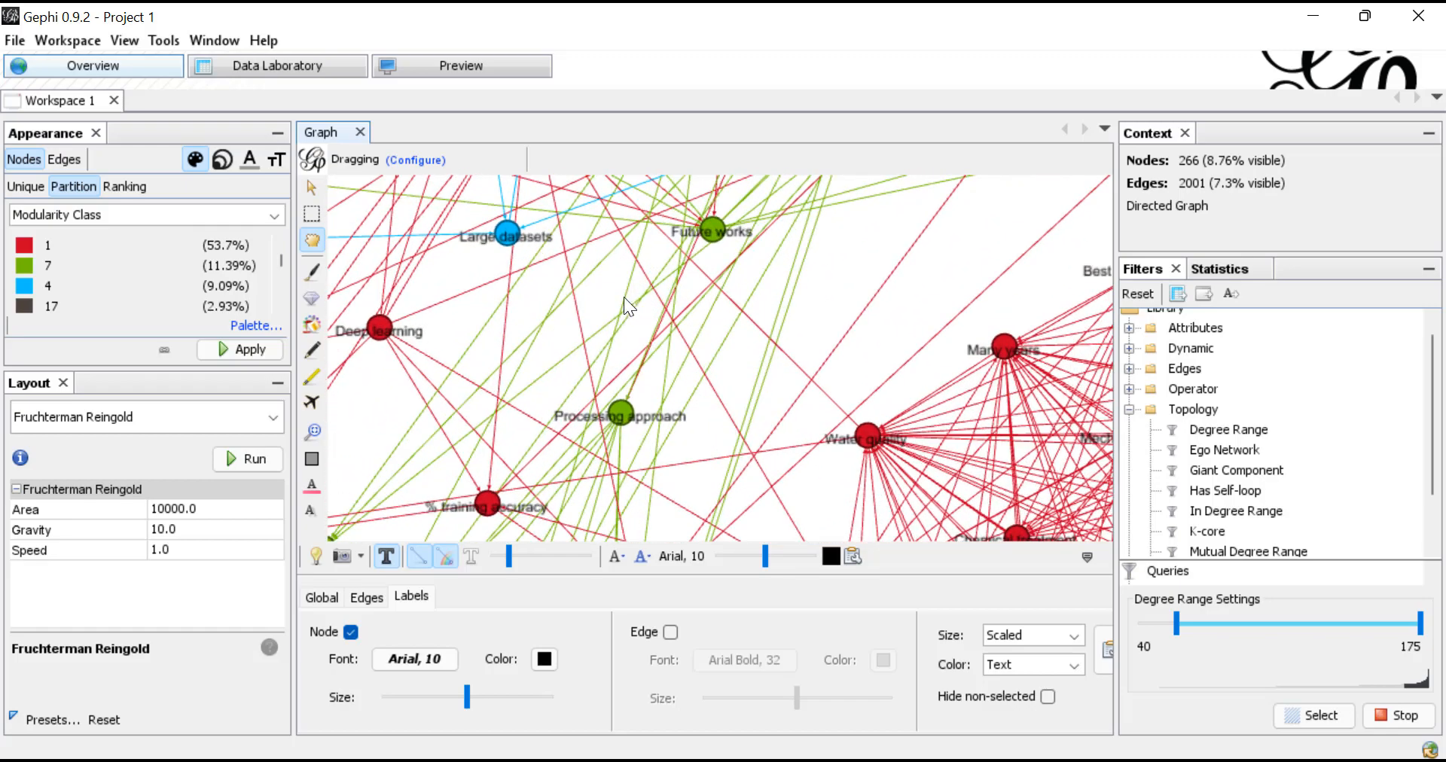
pyautogui.moveTo(776, 391); pyautogui.dragTo(707, 314)
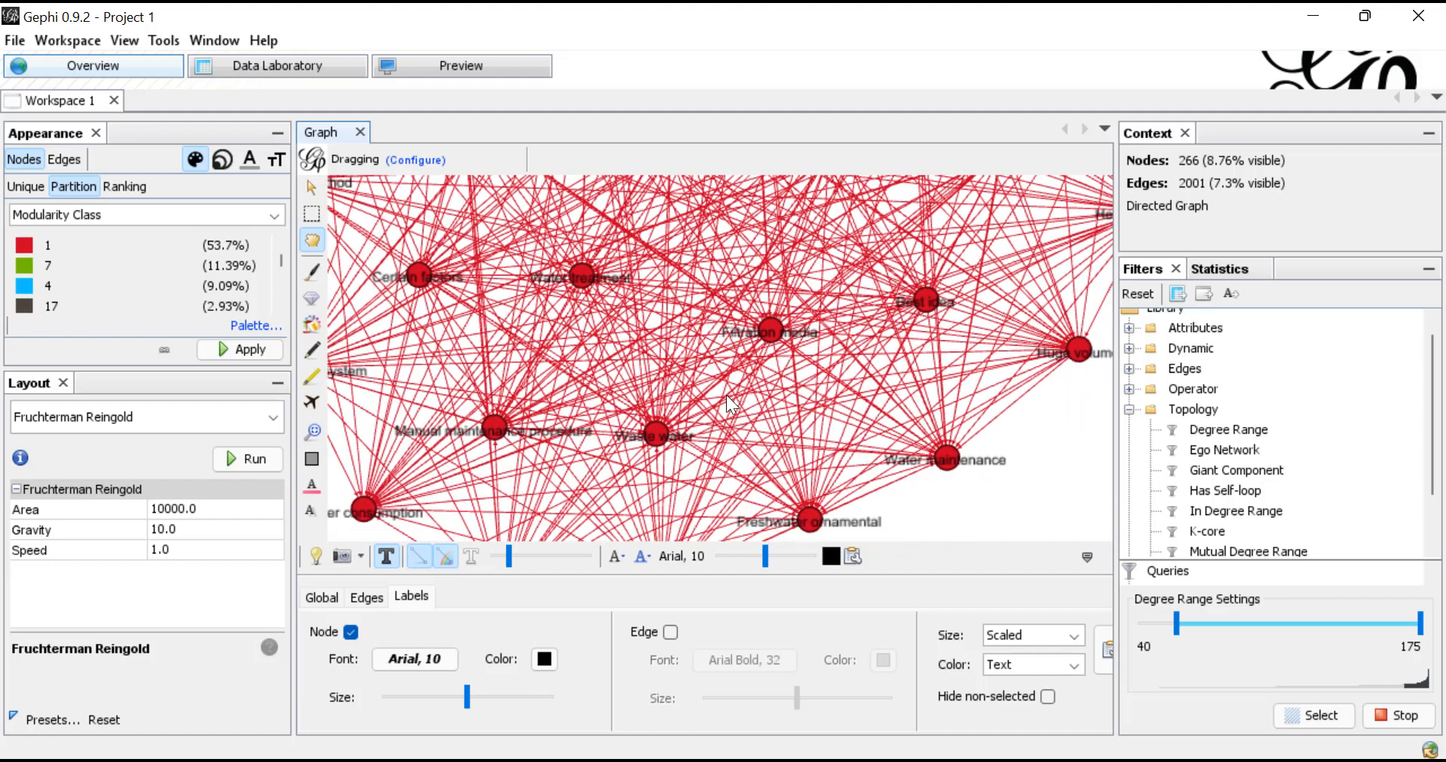
pyautogui.moveTo(706, 400); pyautogui.dragTo(721, 352)
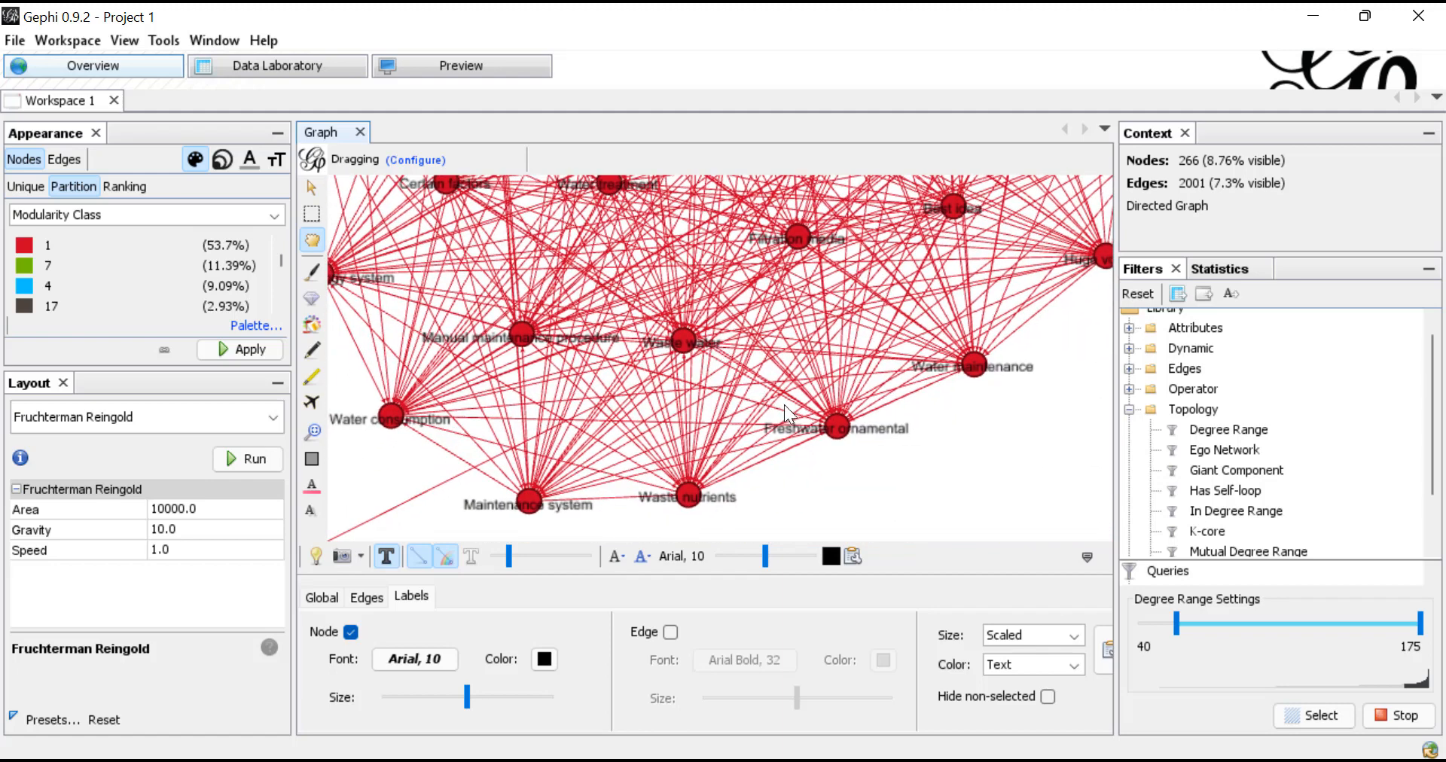
pyautogui.scroll(-1, 737, 437)
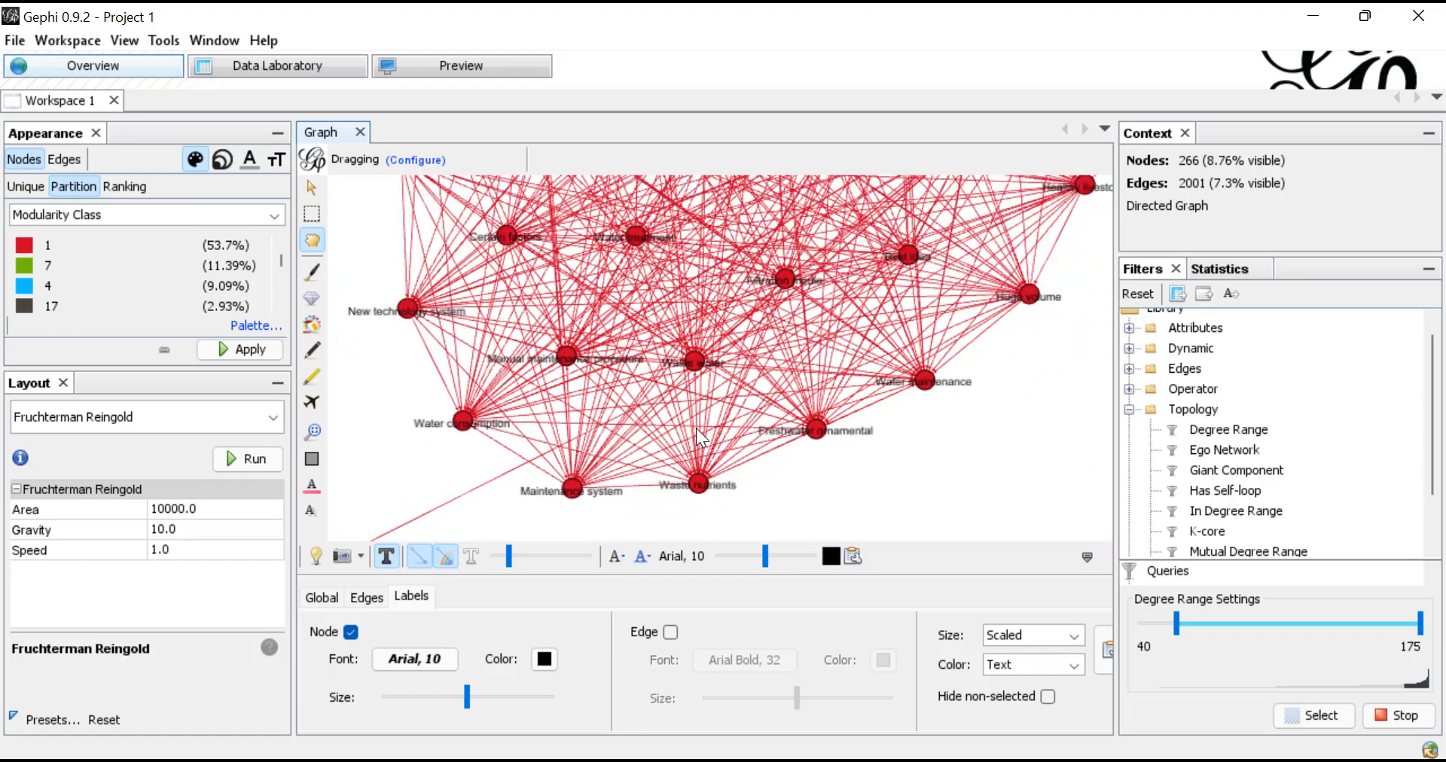
pyautogui.moveTo(652, 399); pyautogui.dragTo(602, 418)
pyautogui.moveTo(588, 338); pyautogui.dragTo(581, 469)
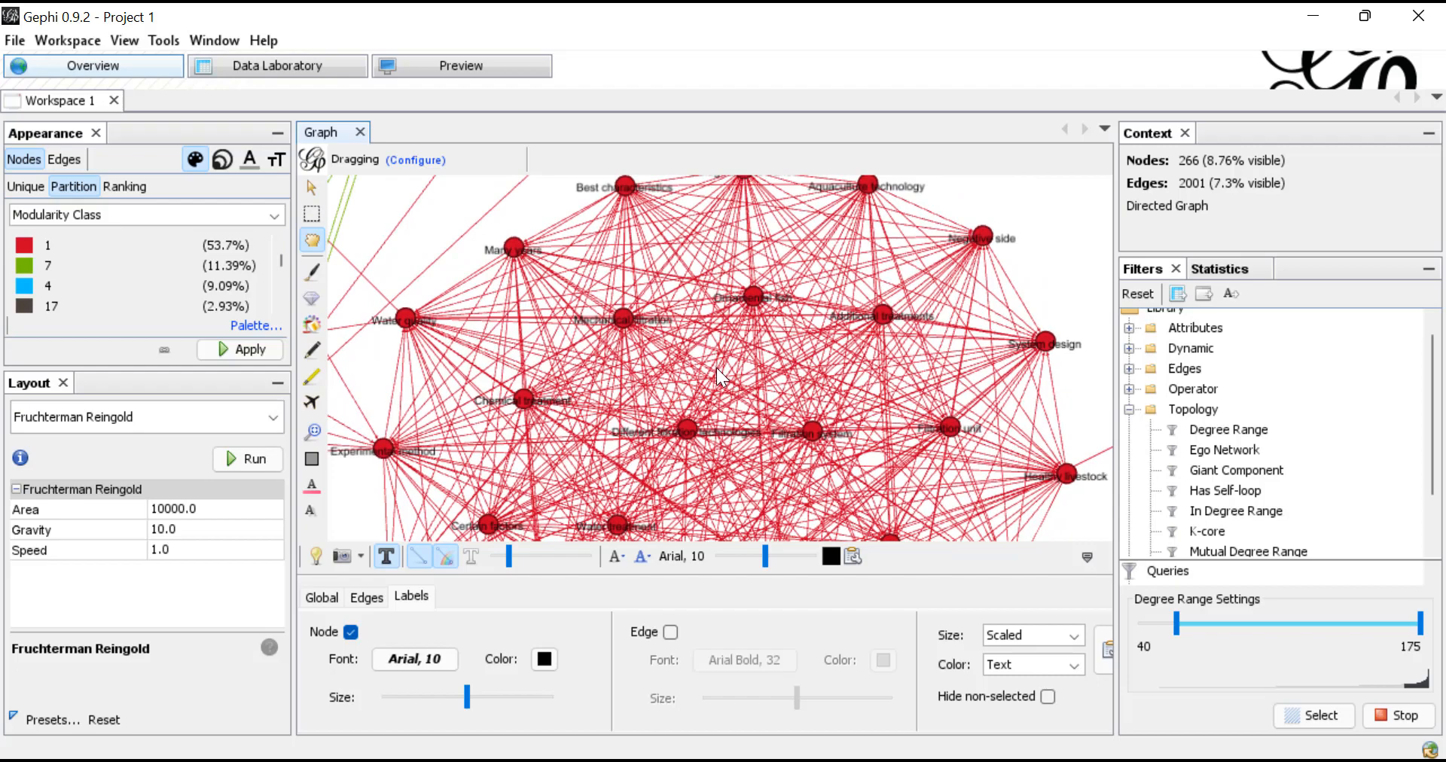
pyautogui.scroll(2, 716, 368)
pyautogui.scroll(-5, 715, 368)
pyautogui.moveTo(644, 309); pyautogui.dragTo(643, 381)
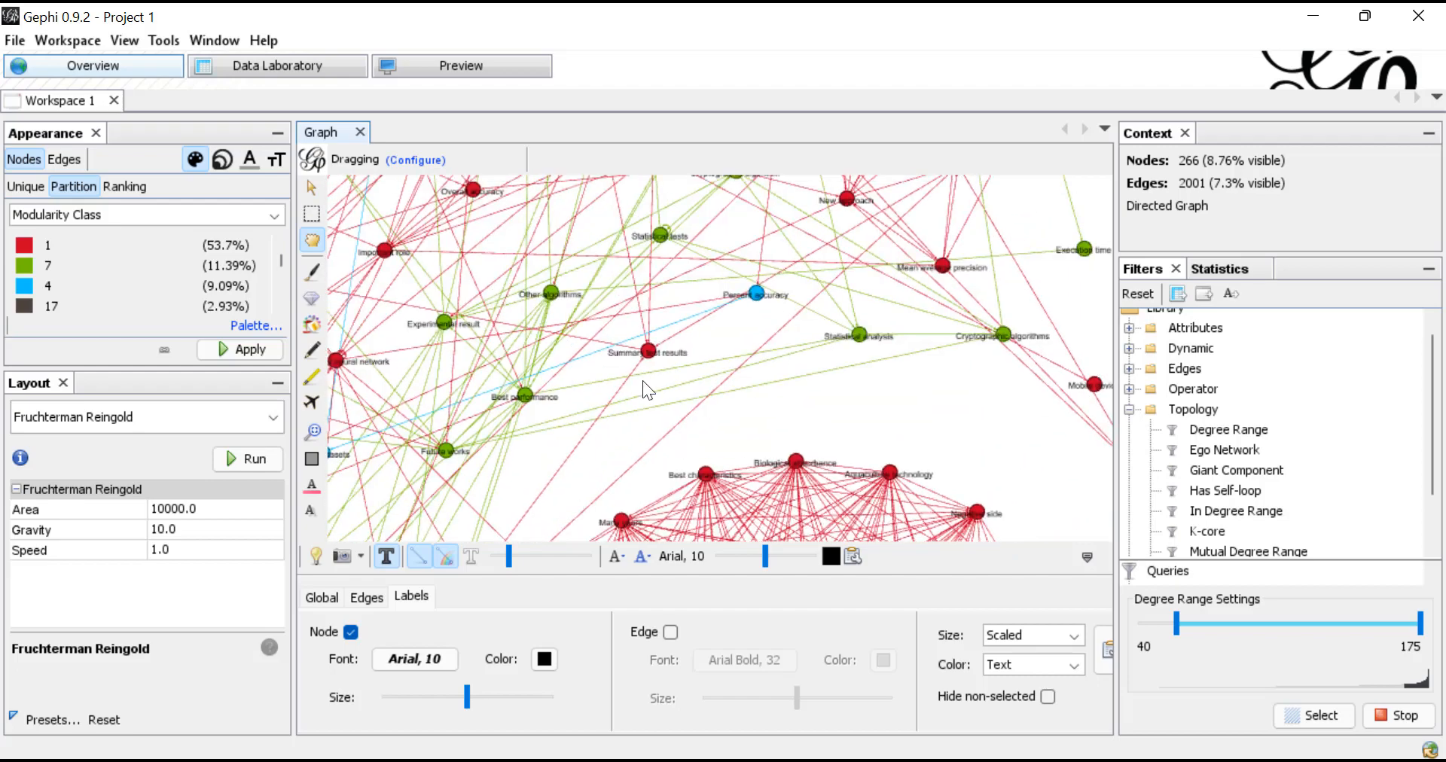
# Step: Examine the keyword labels throughout the dense teal cluster
pyautogui.scroll(-3, 656, 384)
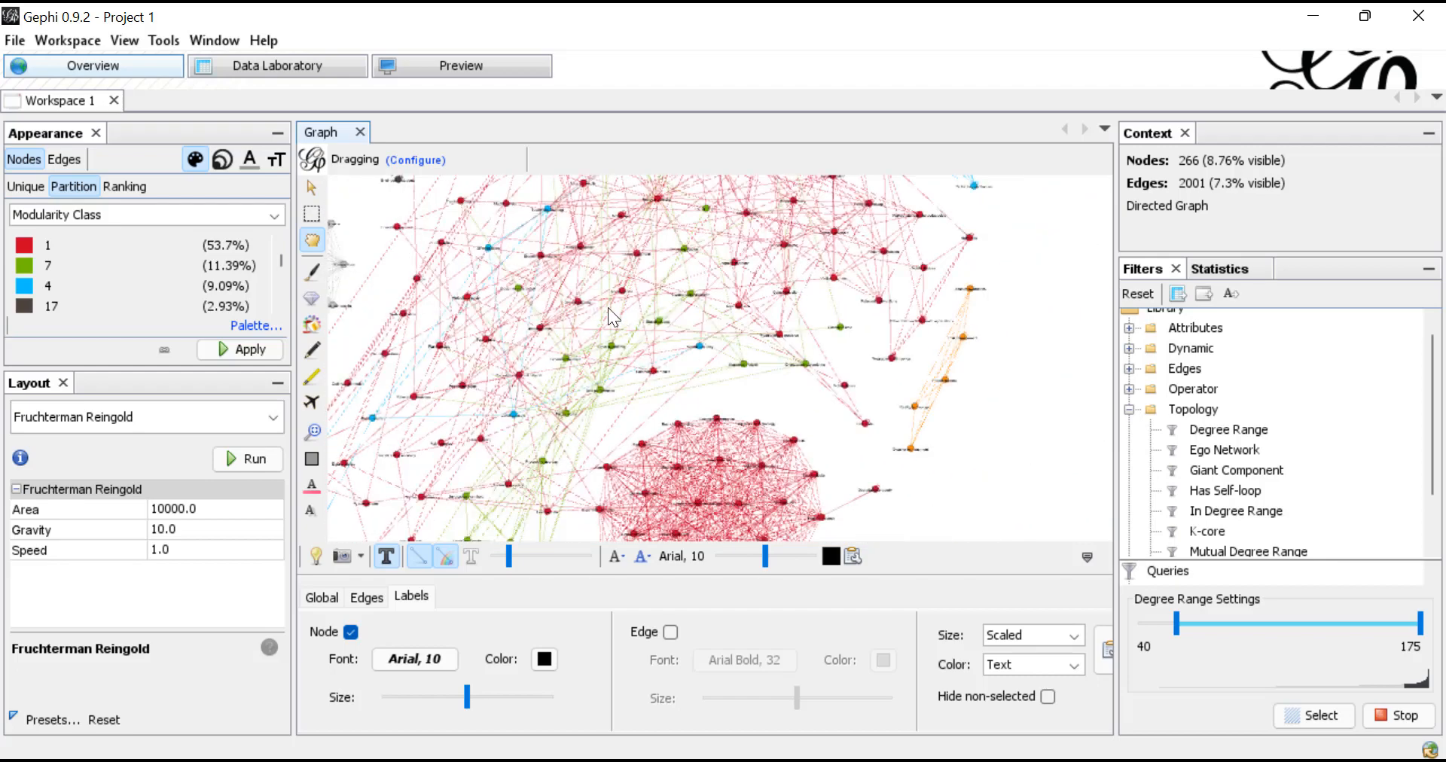
pyautogui.moveTo(667, 349); pyautogui.dragTo(746, 426)
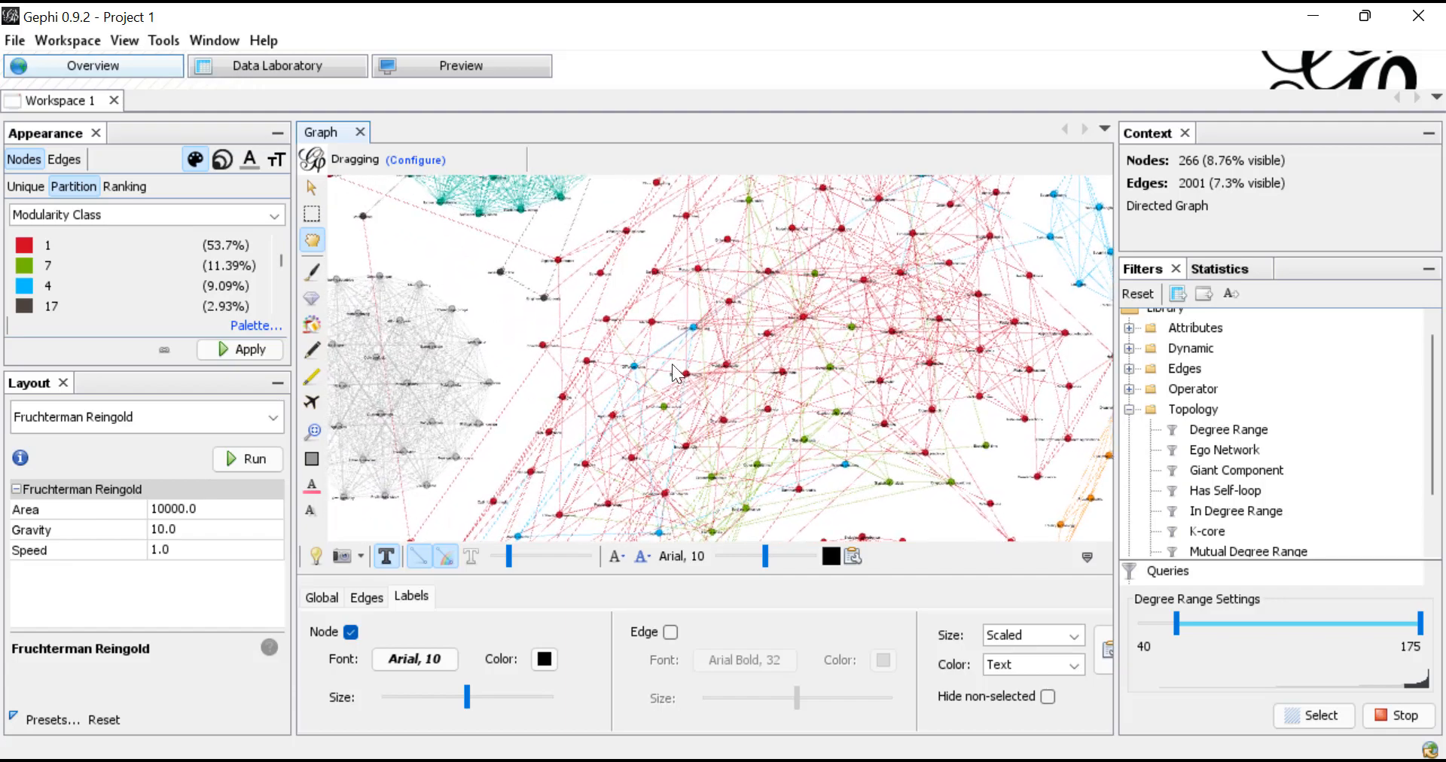
pyautogui.moveTo(669, 377); pyautogui.dragTo(704, 485)
pyautogui.scroll(6, 572, 335)
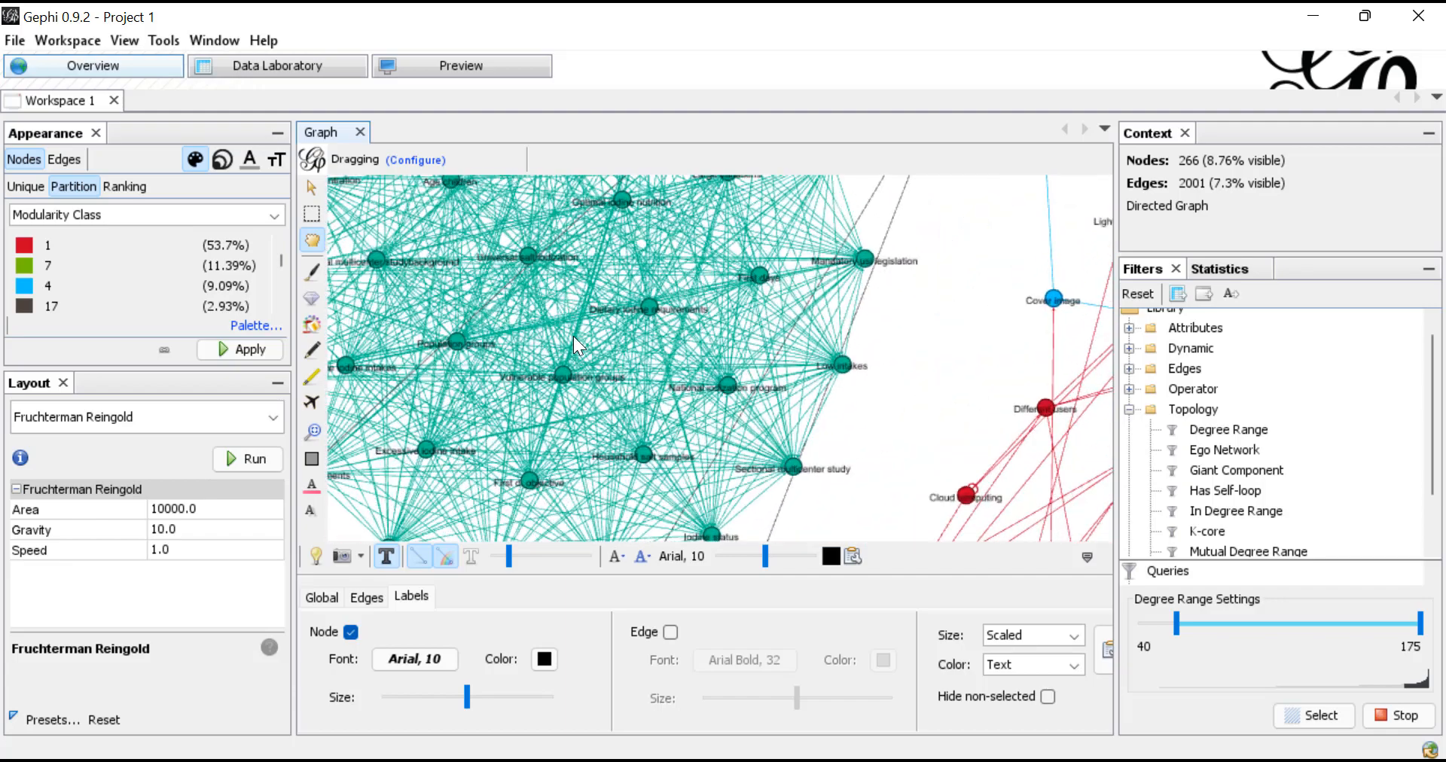
pyautogui.scroll(3, 574, 338)
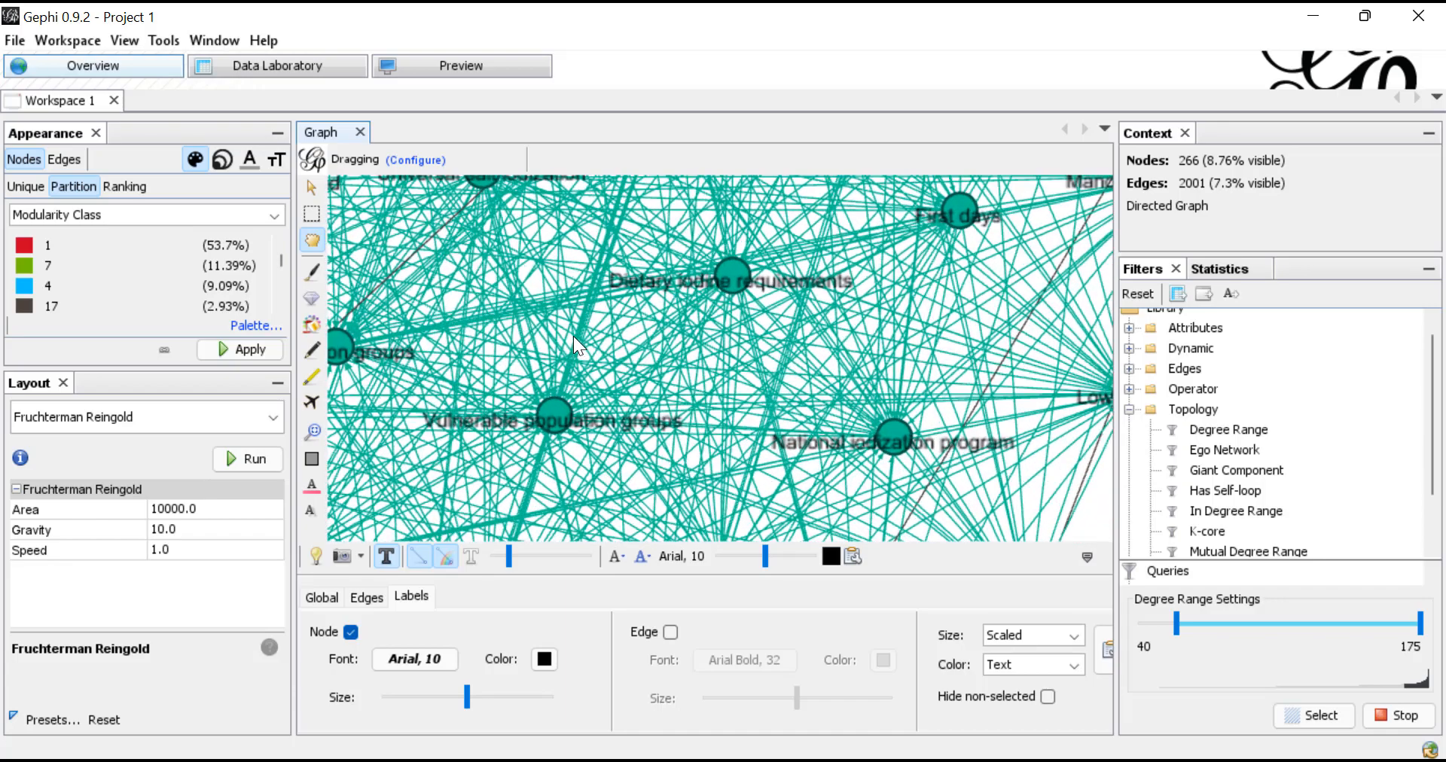
pyautogui.moveTo(594, 359); pyautogui.dragTo(526, 320)
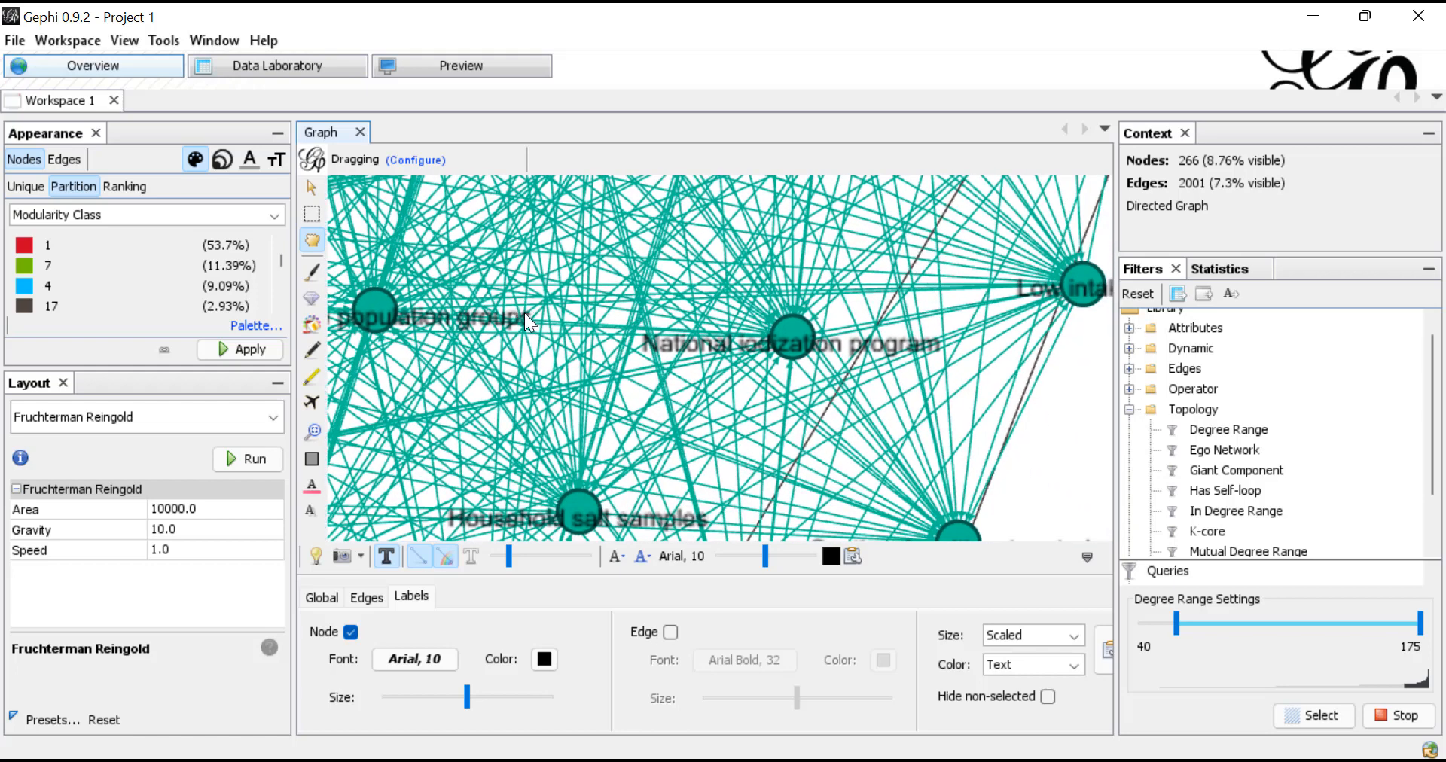
pyautogui.moveTo(688, 373); pyautogui.dragTo(555, 314)
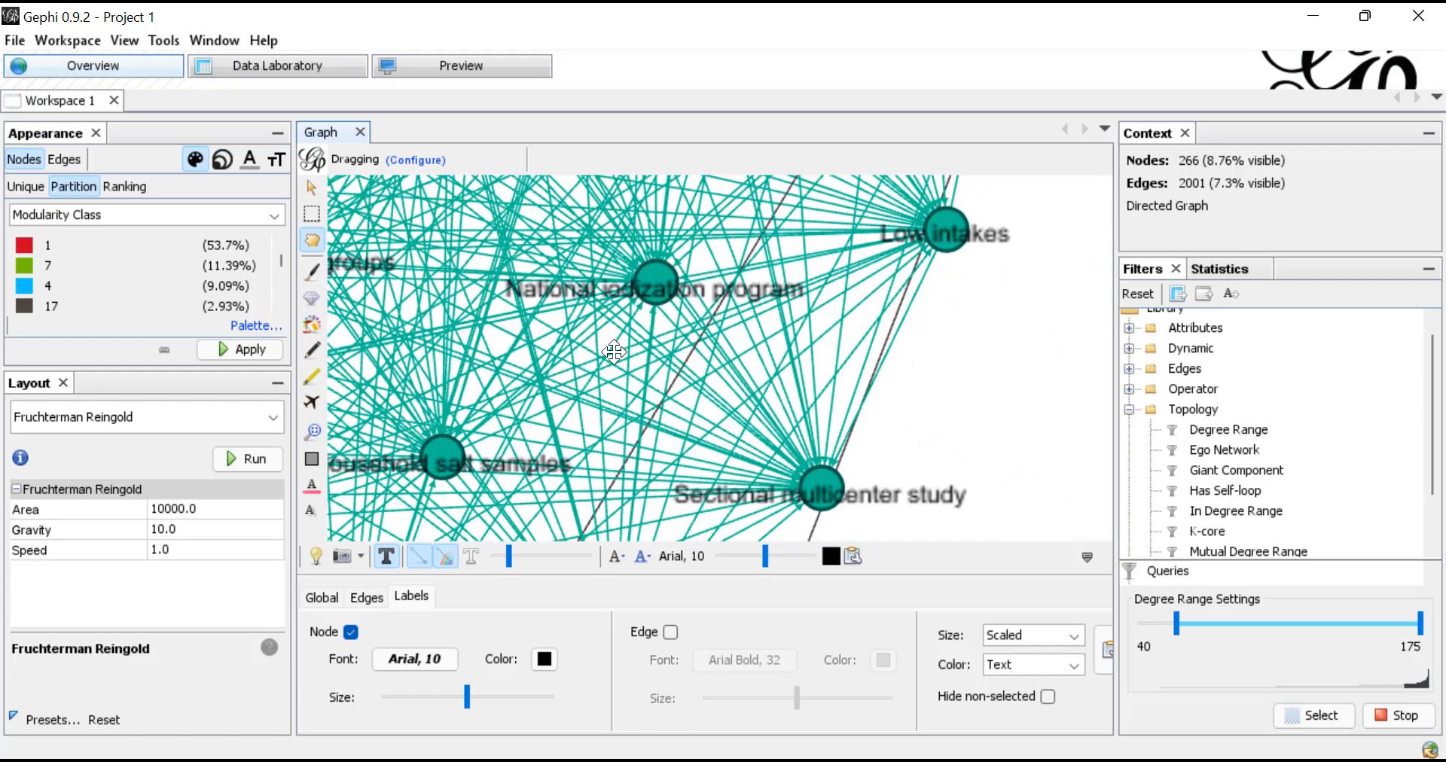
pyautogui.moveTo(597, 379); pyautogui.dragTo(762, 294)
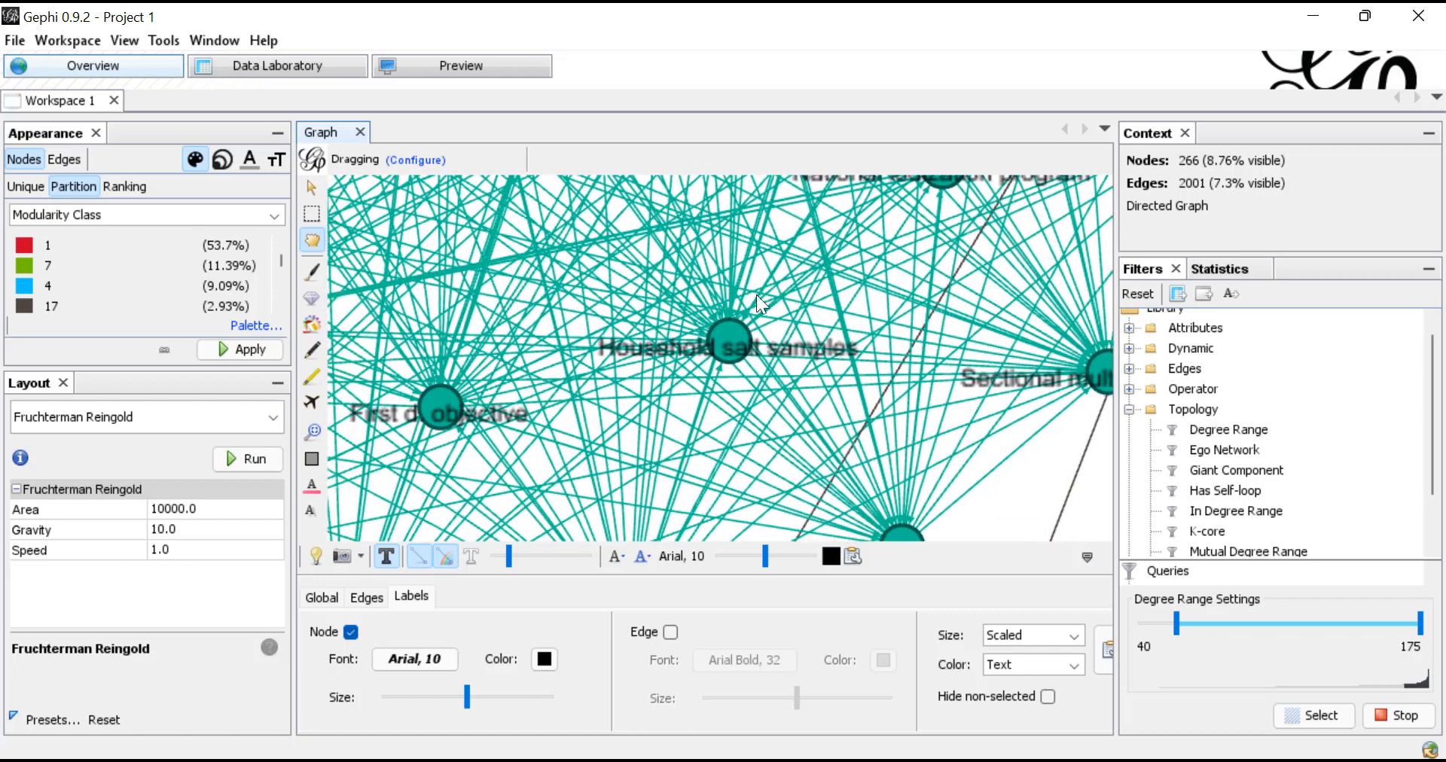
pyautogui.moveTo(714, 393); pyautogui.dragTo(705, 287)
pyautogui.moveTo(567, 352); pyautogui.dragTo(980, 354)
pyautogui.moveTo(635, 194); pyautogui.dragTo(726, 481)
pyautogui.moveTo(462, 400); pyautogui.dragTo(640, 475)
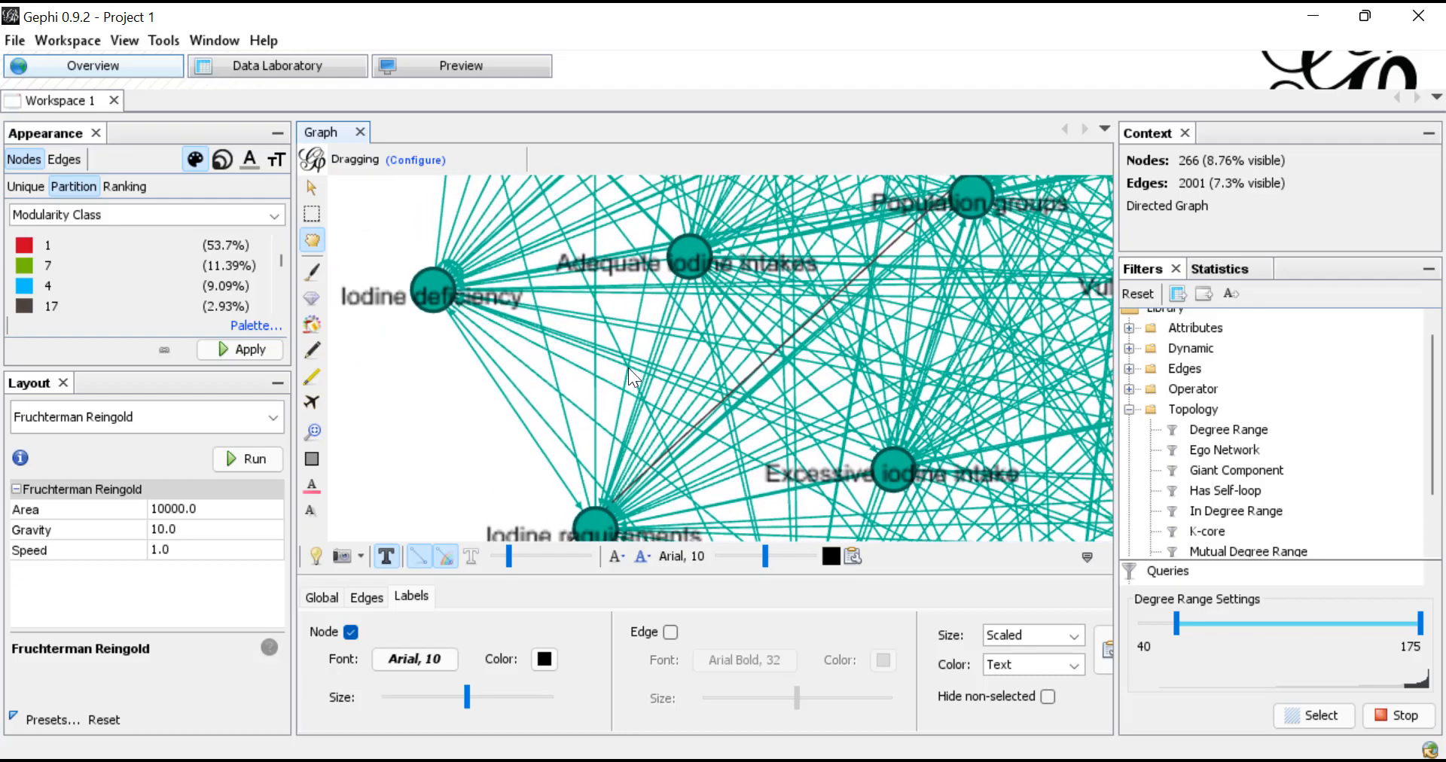
pyautogui.moveTo(707, 267); pyautogui.dragTo(561, 448)
pyautogui.moveTo(583, 305); pyautogui.dragTo(631, 408)
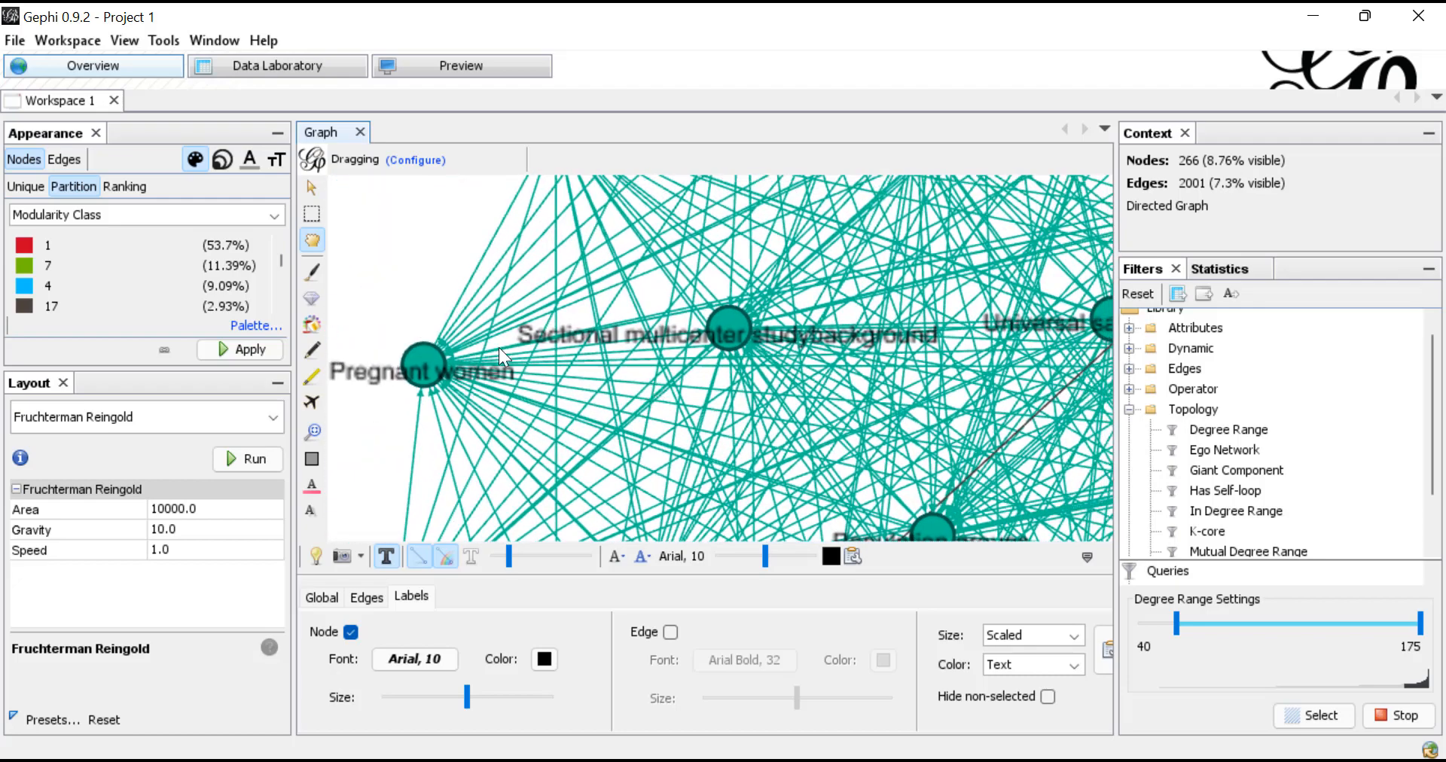
pyautogui.moveTo(577, 223); pyautogui.dragTo(476, 410)
pyautogui.scroll(-2, 556, 384)
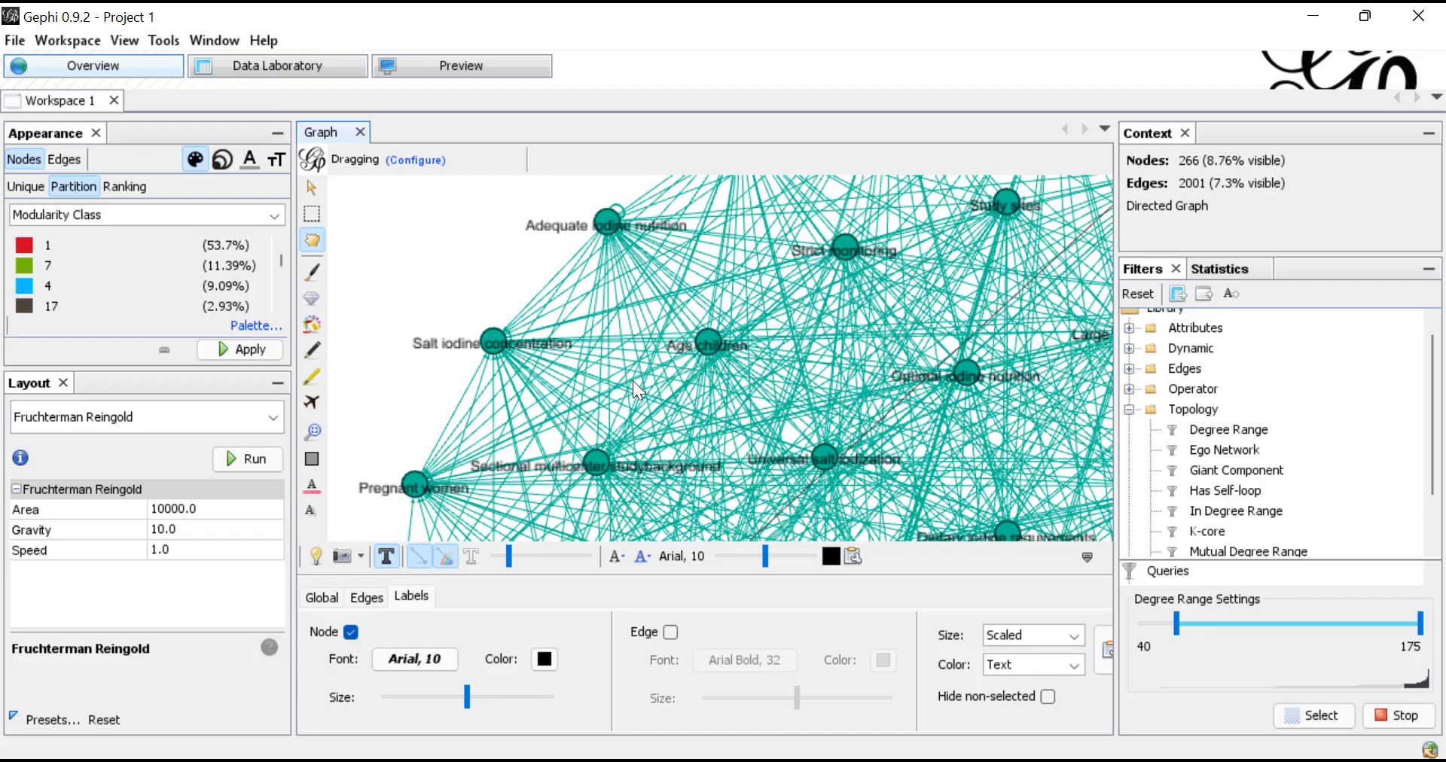
pyautogui.moveTo(632, 381); pyautogui.dragTo(607, 381)
pyautogui.scroll(-1, 661, 409)
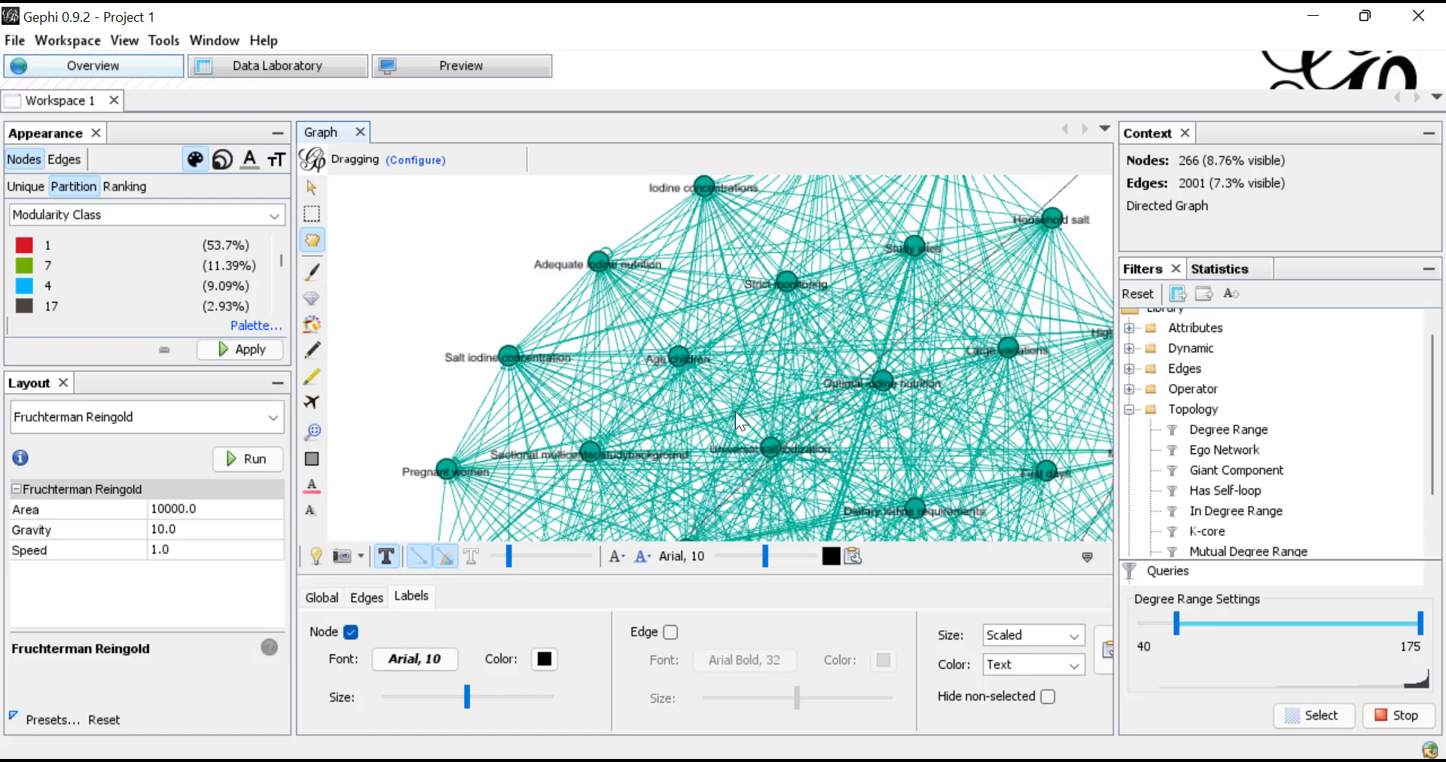
# Step: Examine the keyword labels throughout the grey cluster on coins and currency
pyautogui.moveTo(735, 411); pyautogui.dragTo(651, 290)
pyautogui.moveTo(626, 413); pyautogui.dragTo(604, 310)
pyautogui.moveTo(648, 386); pyautogui.dragTo(720, 260)
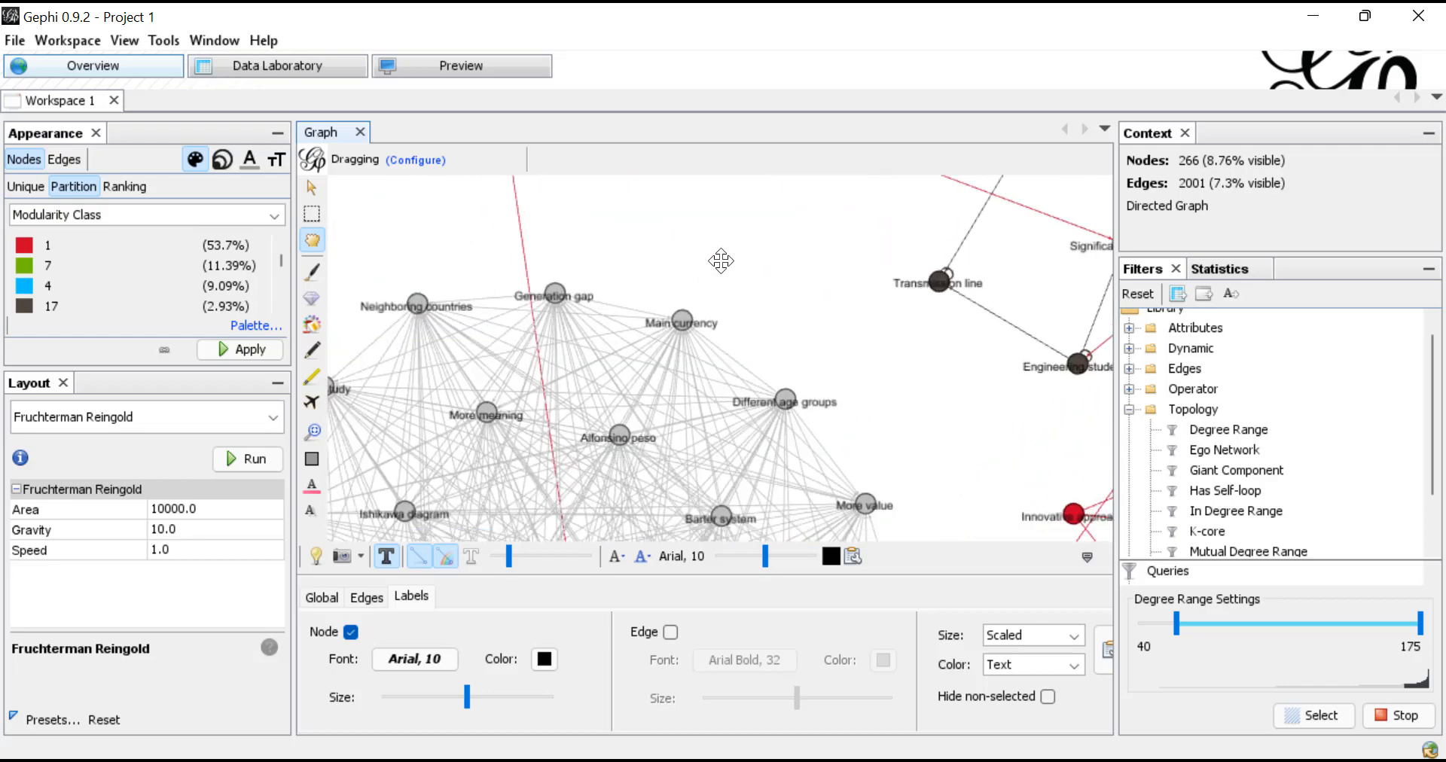
pyautogui.scroll(3, 640, 378)
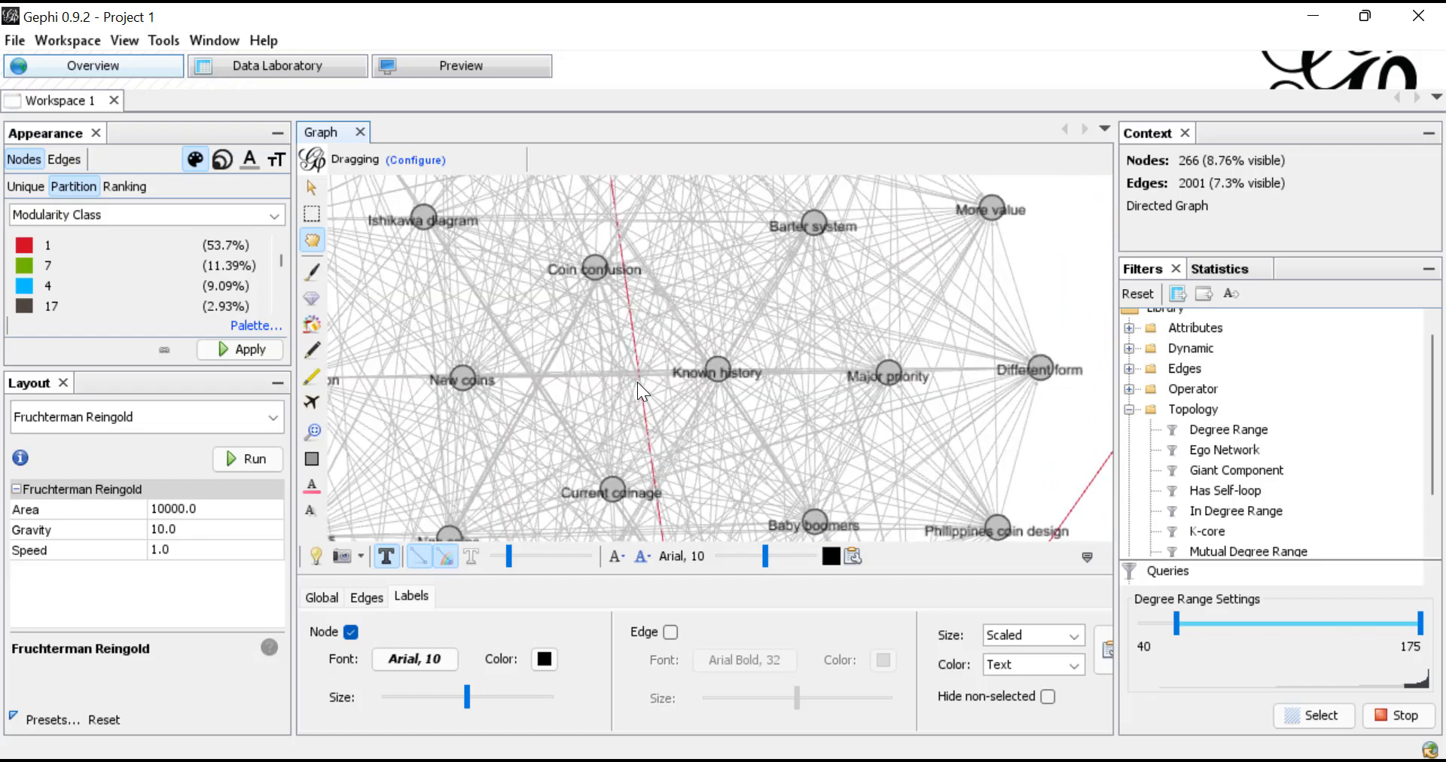
pyautogui.scroll(4, 660, 383)
pyautogui.moveTo(721, 411); pyautogui.dragTo(539, 298)
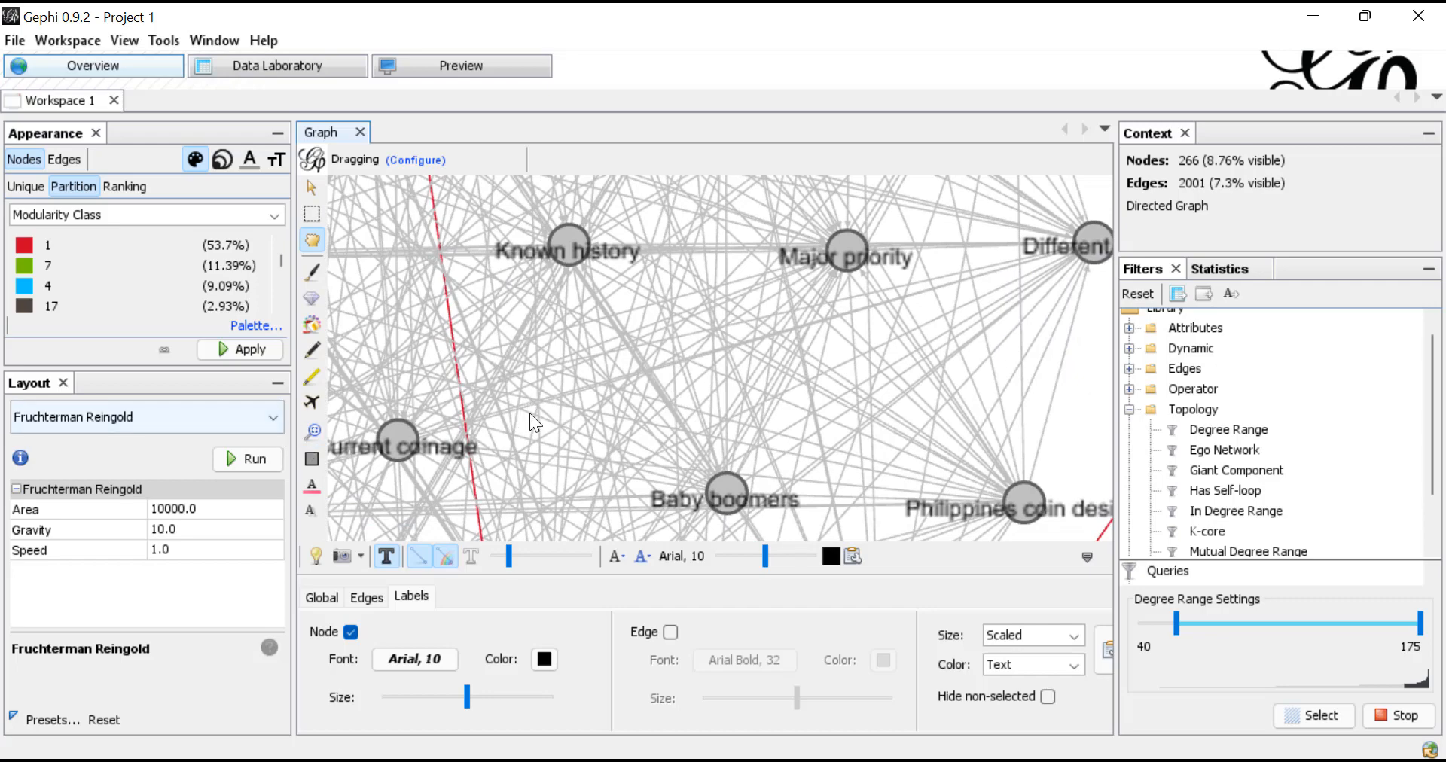
pyautogui.moveTo(515, 476); pyautogui.dragTo(549, 324)
pyautogui.rightClick(549, 324)
pyautogui.click(1009, 466)
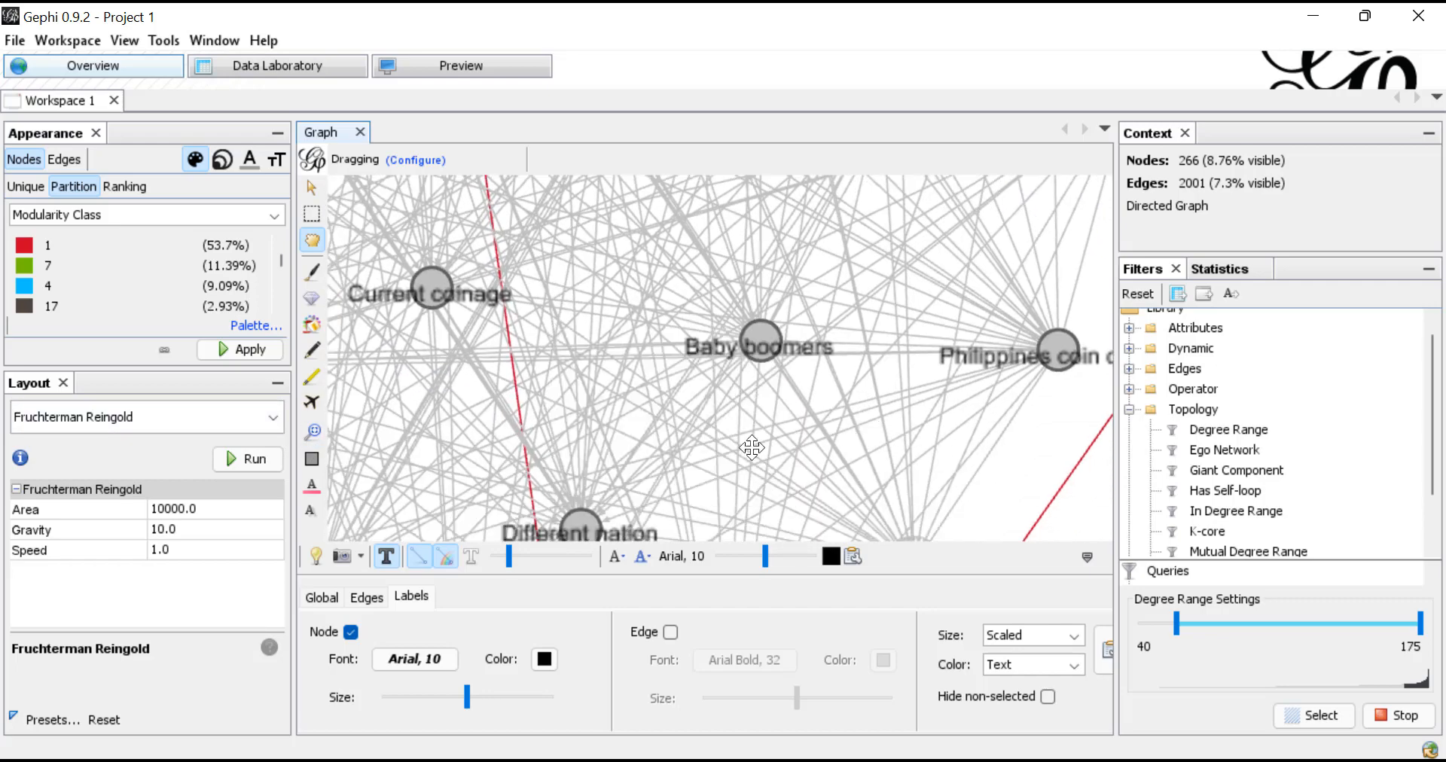
pyautogui.moveTo(751, 447); pyautogui.dragTo(761, 406)
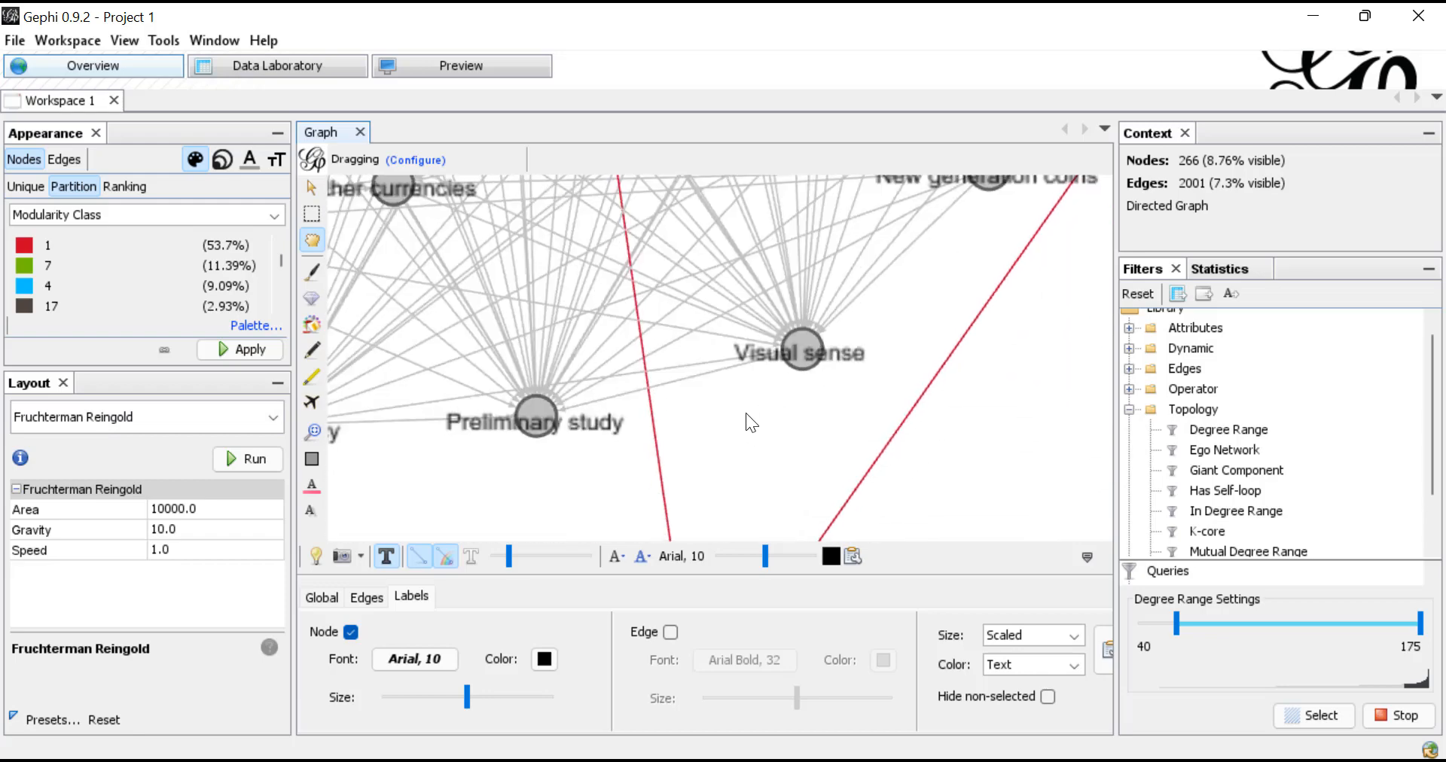
# Step: Examine the keyword labels on the loosely connected red nodes around Object detection and Vector machine
pyautogui.scroll(-5, 743, 411)
pyautogui.rightClick(634, 356)
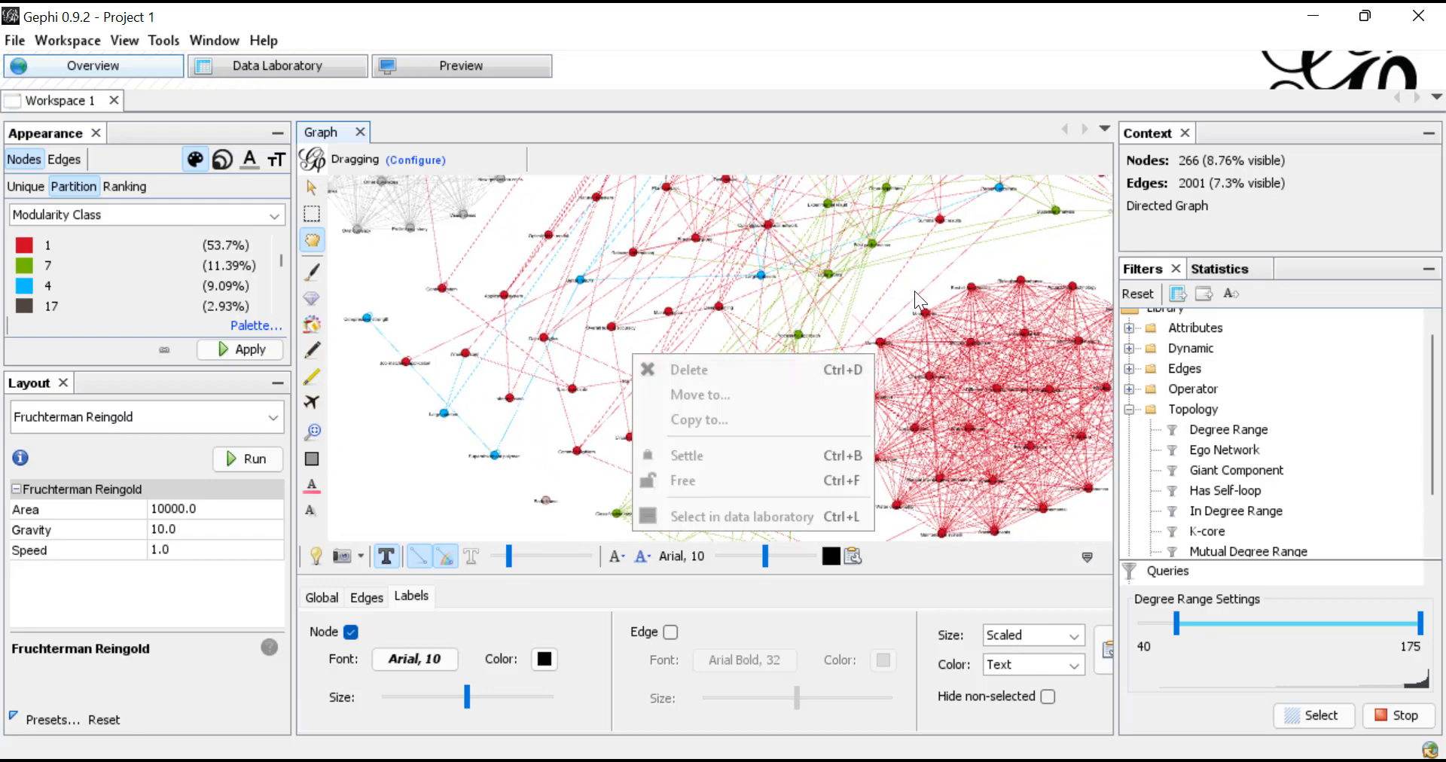
pyautogui.moveTo(969, 232); pyautogui.dragTo(889, 334)
pyautogui.rightClick(888, 334)
pyautogui.click(863, 324)
pyautogui.scroll(6, 853, 340)
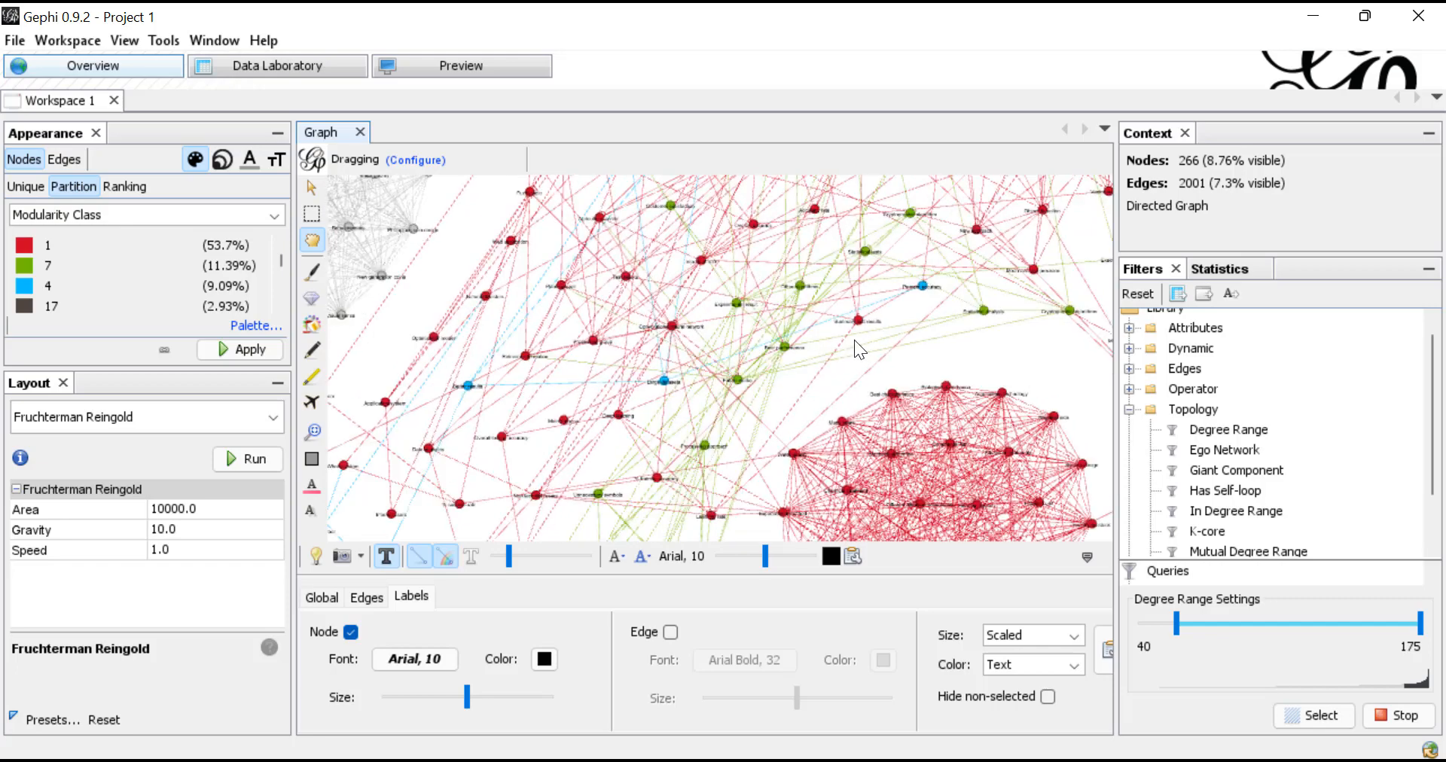
pyautogui.moveTo(926, 319); pyautogui.dragTo(695, 431)
pyautogui.moveTo(899, 325); pyautogui.dragTo(729, 445)
pyautogui.moveTo(878, 295); pyautogui.dragTo(792, 403)
pyautogui.rightClick(793, 406)
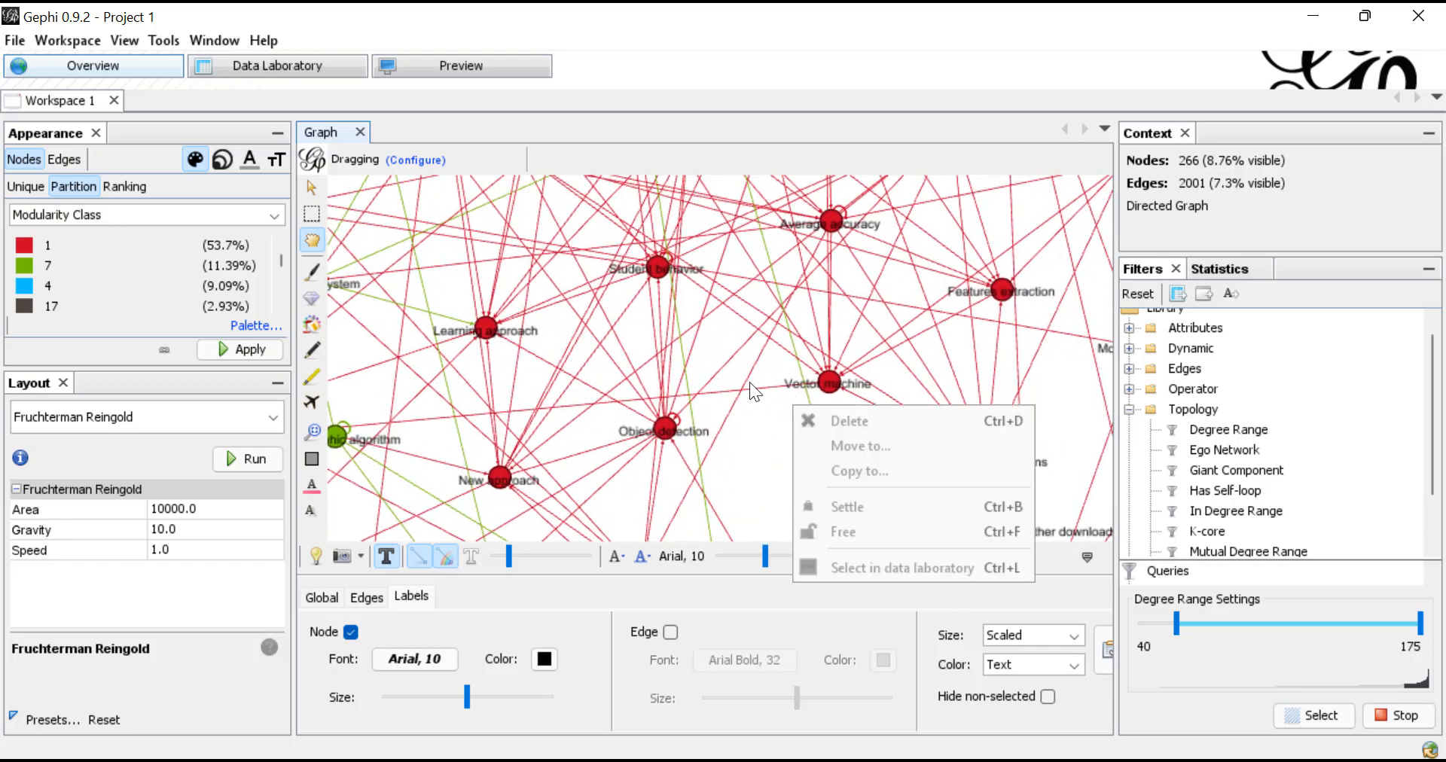
pyautogui.scroll(-1, 765, 386)
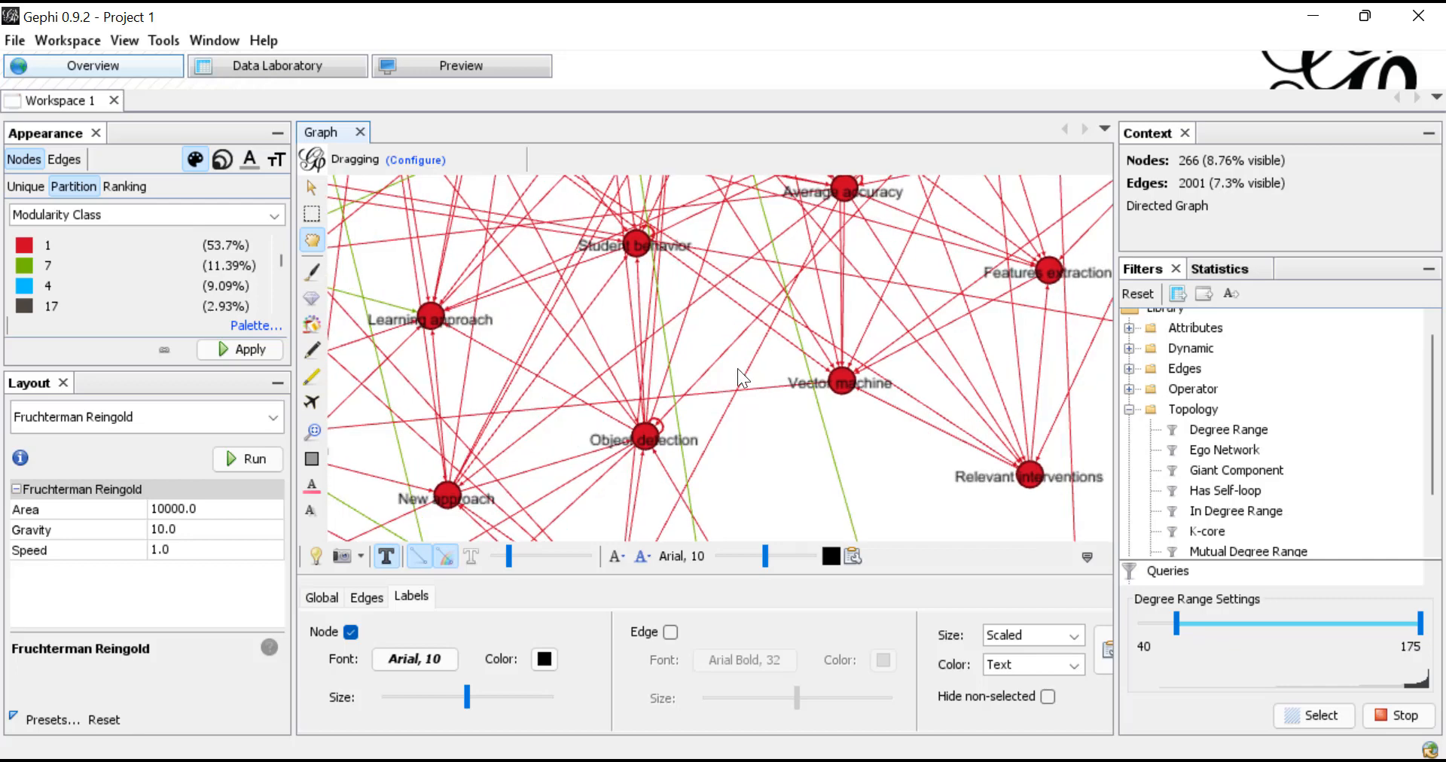
pyautogui.moveTo(564, 370); pyautogui.dragTo(693, 366)
pyautogui.moveTo(828, 408); pyautogui.dragTo(566, 364)
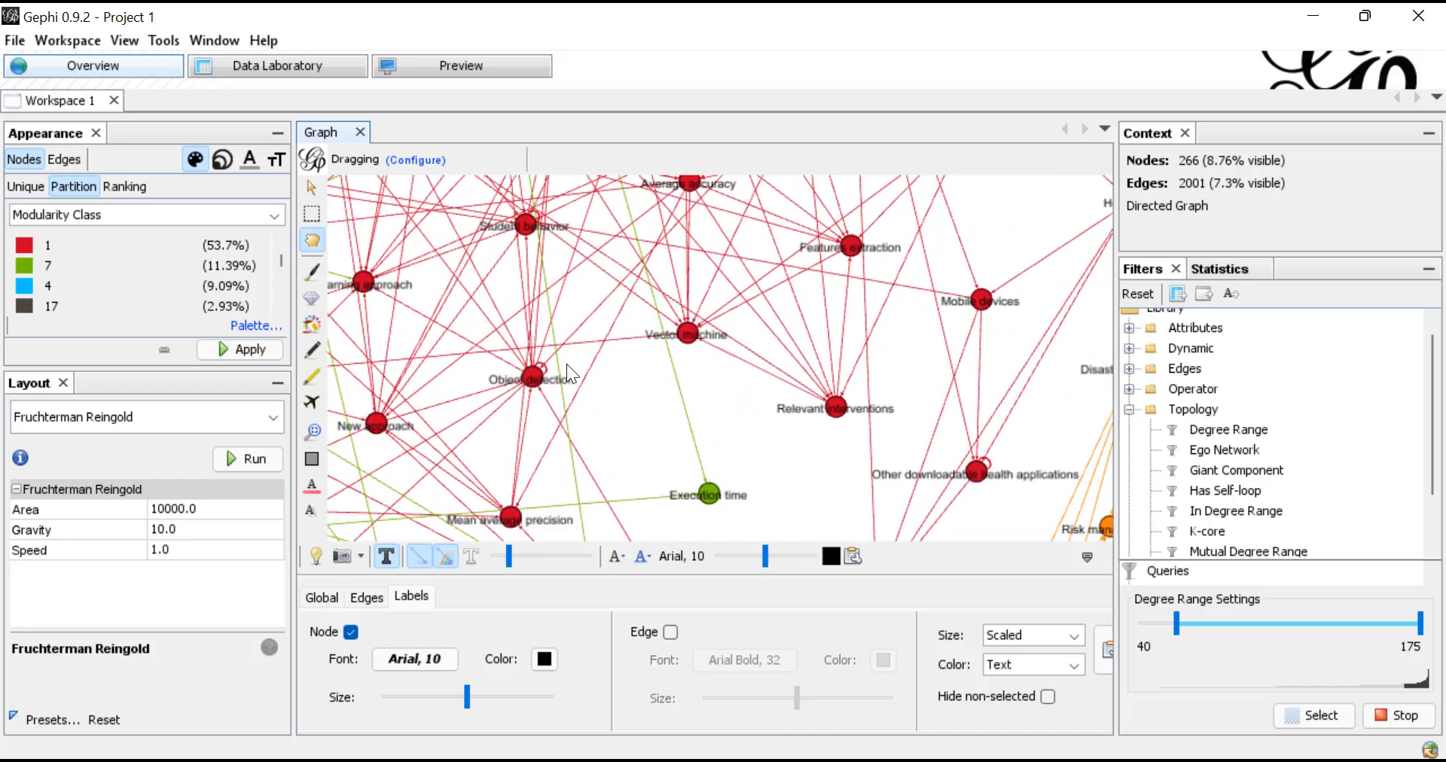
# Step: Examine the keyword labels along the edge of the dense red cluster on water maintenance
pyautogui.moveTo(778, 407); pyautogui.dragTo(525, 315)
pyautogui.rightClick(525, 315)
pyautogui.moveTo(897, 438); pyautogui.dragTo(962, 327)
pyautogui.moveTo(896, 365); pyautogui.dragTo(851, 477)
pyautogui.moveTo(825, 400); pyautogui.dragTo(865, 323)
pyautogui.moveTo(801, 421); pyautogui.dragTo(946, 241)
pyautogui.moveTo(854, 374); pyautogui.dragTo(951, 179)
pyautogui.rightClick(870, 334)
pyautogui.moveTo(821, 426); pyautogui.dragTo(892, 319)
pyautogui.moveTo(806, 422); pyautogui.dragTo(1130, 242)
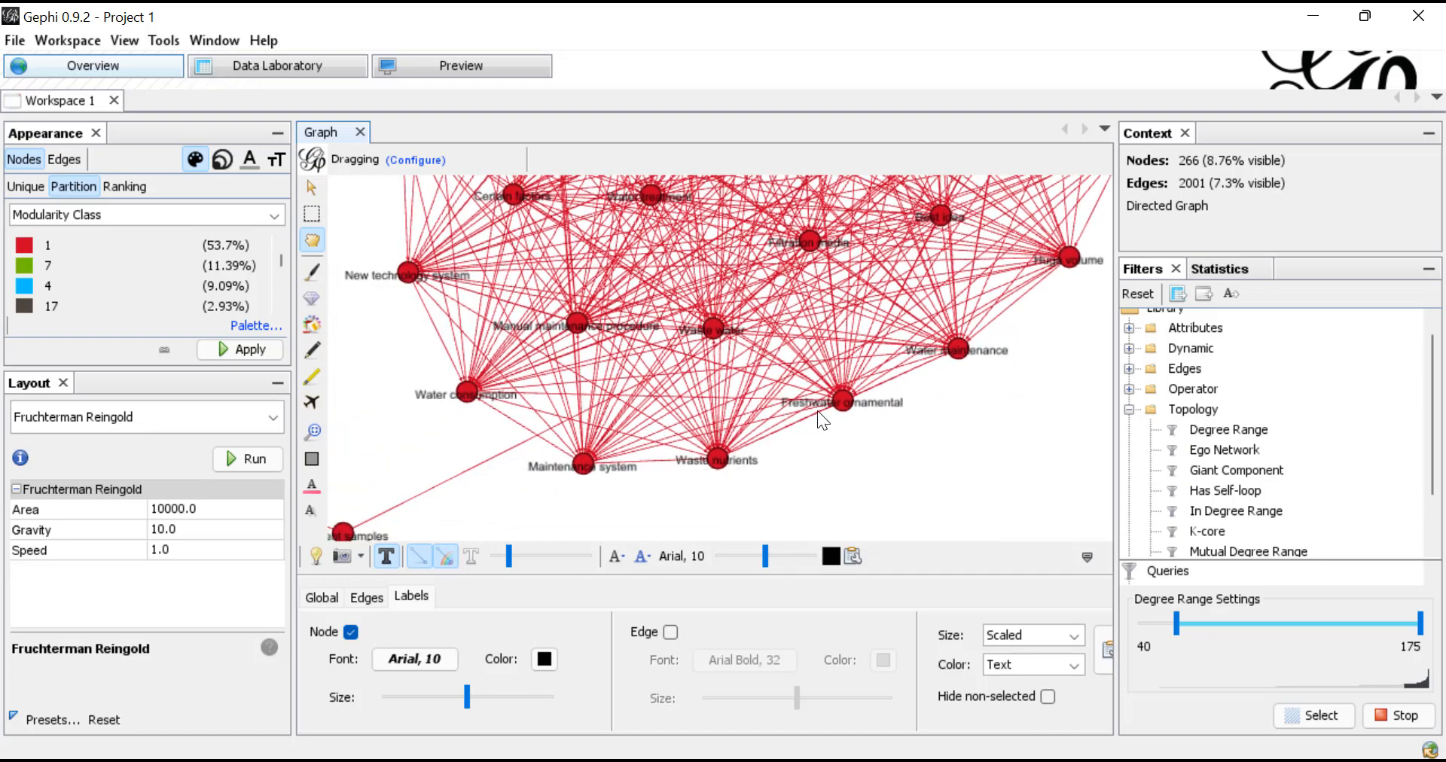
pyautogui.moveTo(530, 473); pyautogui.dragTo(829, 334)
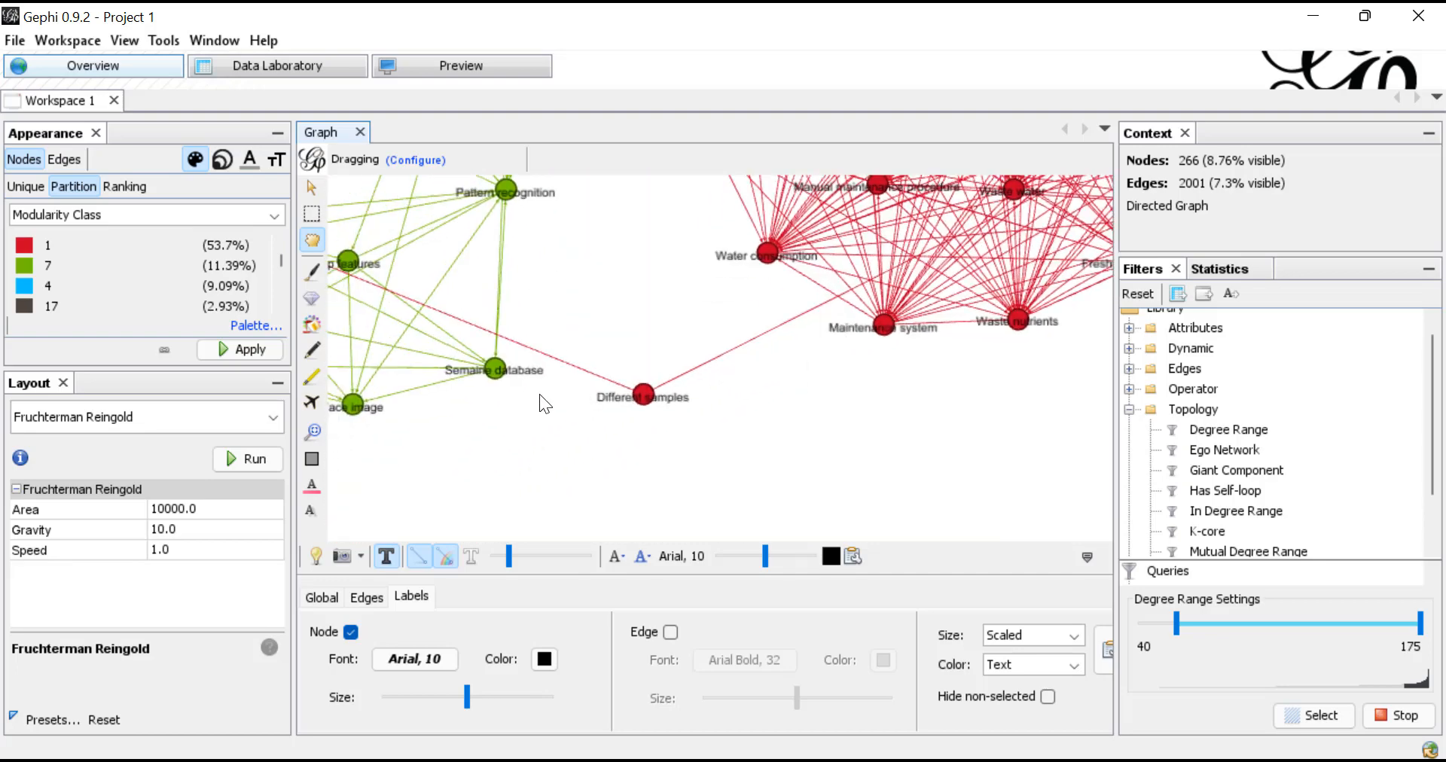
# Step: Examine the keyword labels on the green nodes around Pattern recognition and Traffic congestion
pyautogui.scroll(-1, 539, 395)
pyautogui.moveTo(427, 440); pyautogui.dragTo(584, 471)
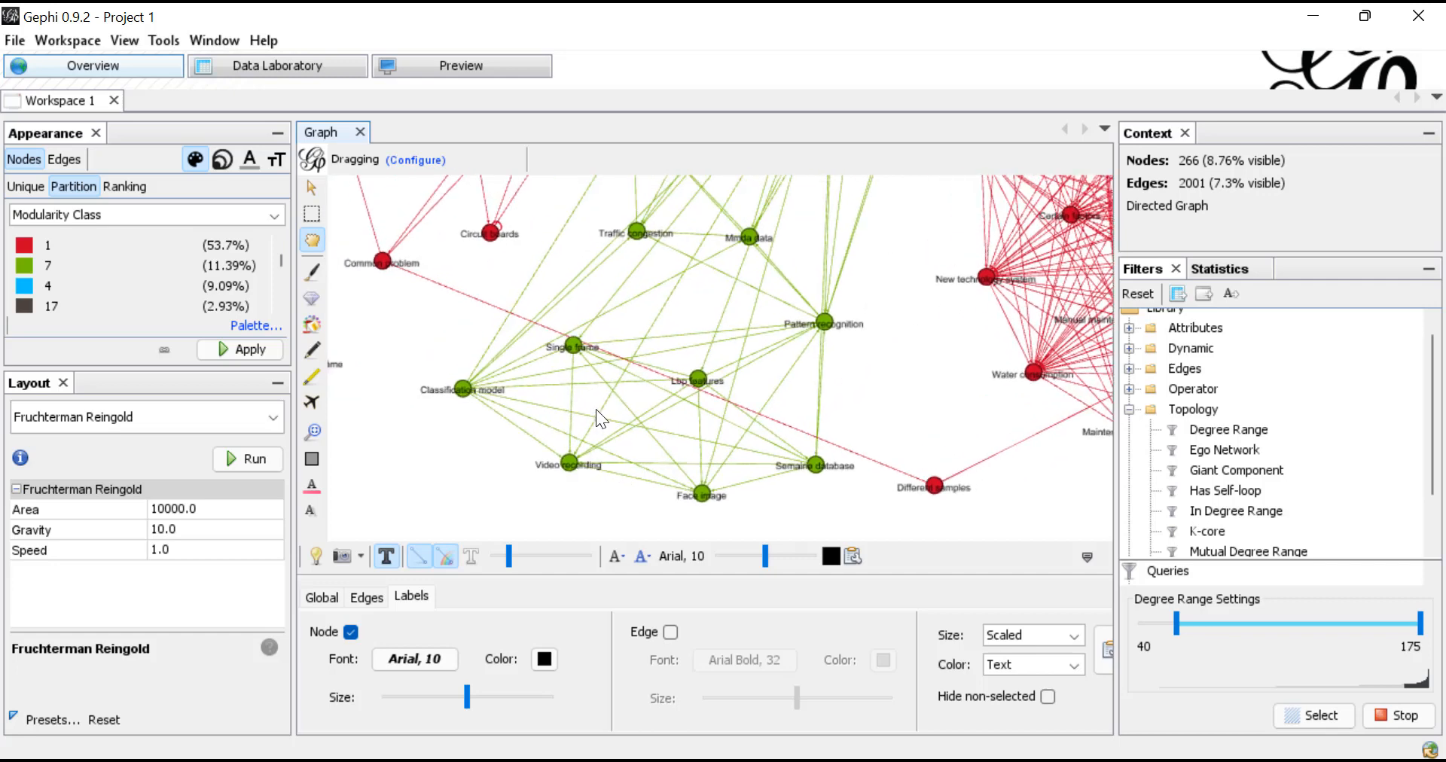
pyautogui.scroll(1, 601, 415)
pyautogui.moveTo(634, 241); pyautogui.dragTo(593, 372)
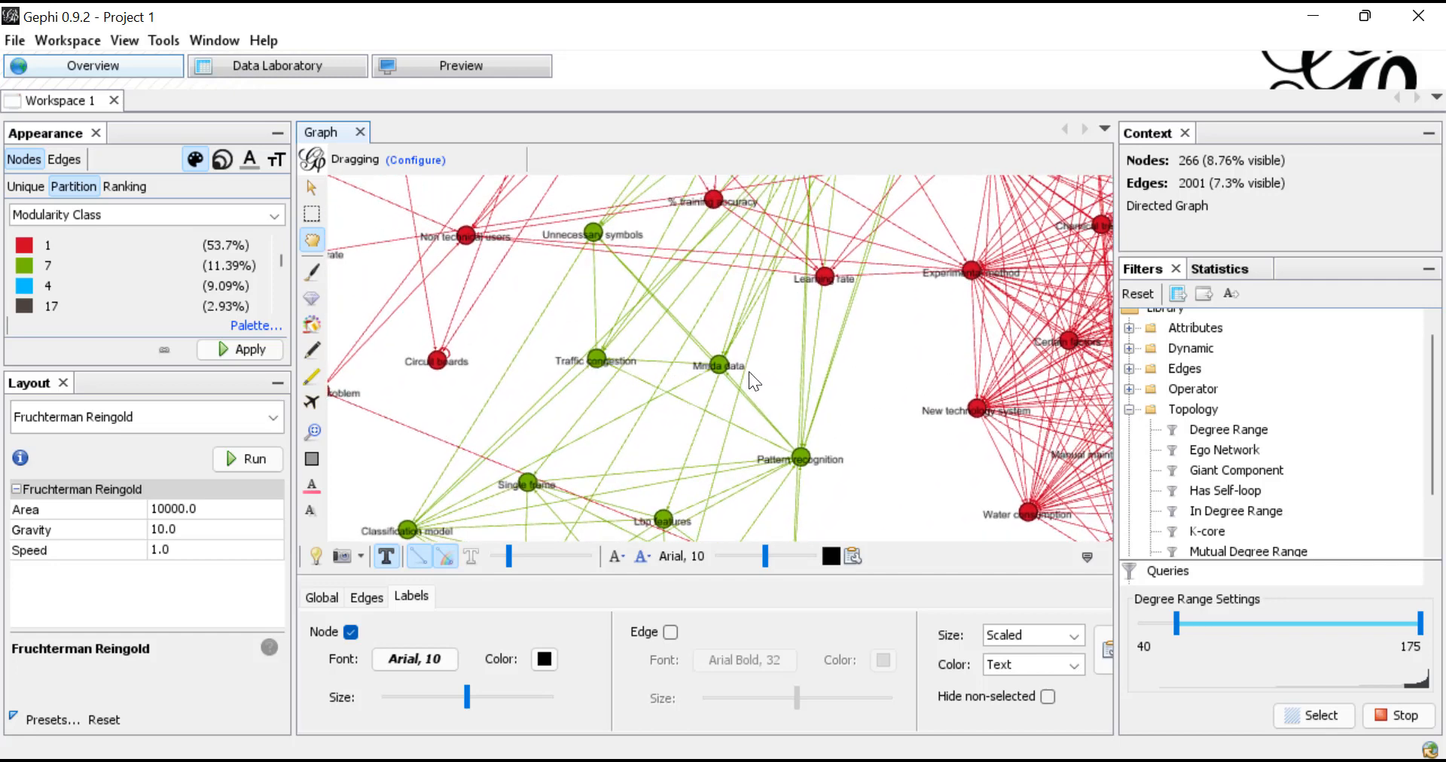
pyautogui.moveTo(590, 408); pyautogui.dragTo(654, 355)
pyautogui.moveTo(694, 458); pyautogui.dragTo(682, 451)
pyautogui.scroll(-2, 682, 451)
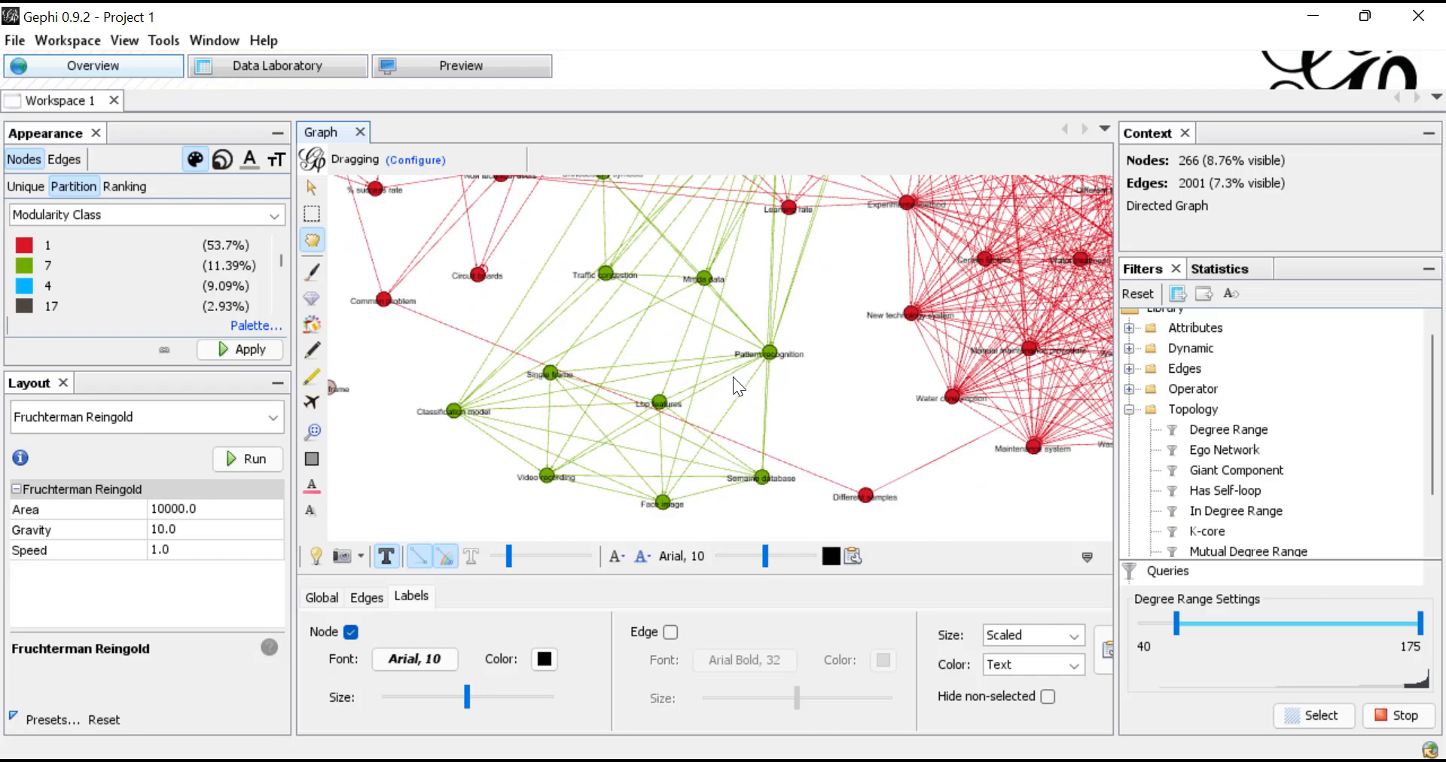
# Step: Examine the labels on the mixed red, green and blue nodes around Statistical tests and Cryptographic algorithm
pyautogui.moveTo(765, 307); pyautogui.dragTo(694, 449)
pyautogui.moveTo(711, 324); pyautogui.dragTo(682, 474)
pyautogui.moveTo(720, 356); pyautogui.dragTo(648, 454)
pyautogui.rightClick(649, 455)
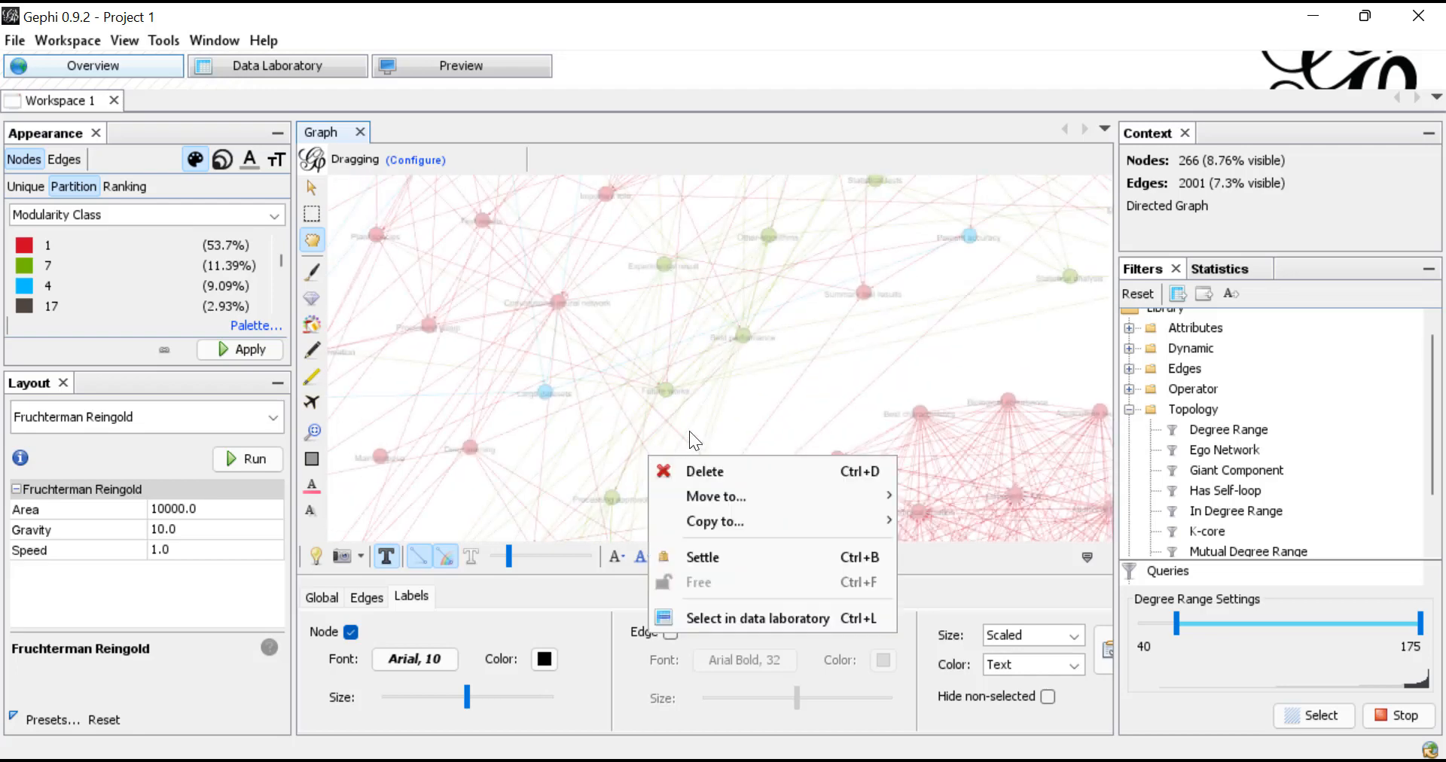
pyautogui.moveTo(769, 376); pyautogui.dragTo(717, 435)
pyautogui.moveTo(835, 400)
pyautogui.mouseDown()
pyautogui.moveTo(797, 449)
pyautogui.moveTo(755, 447)
pyautogui.mouseUp()
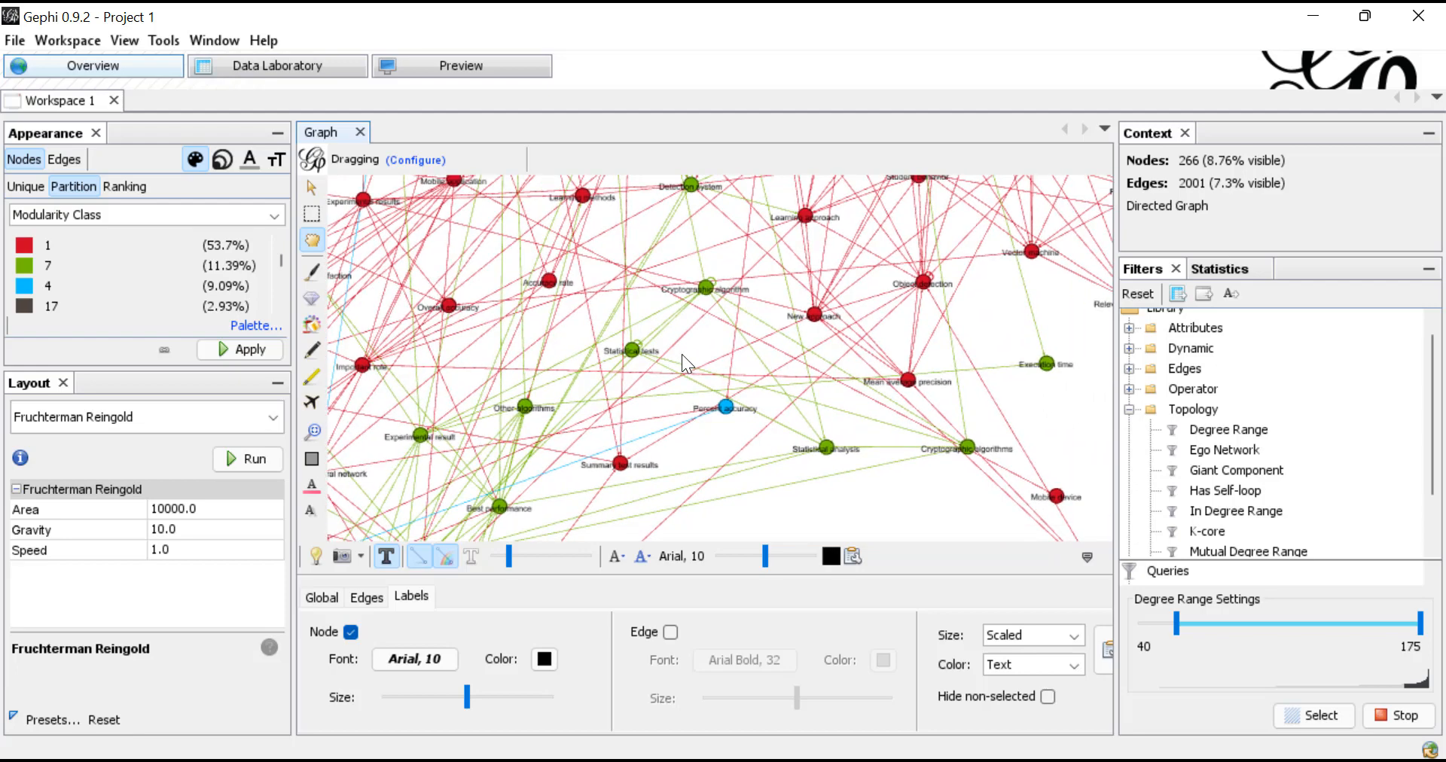
pyautogui.scroll(3, 689, 353)
pyautogui.scroll(2, 707, 270)
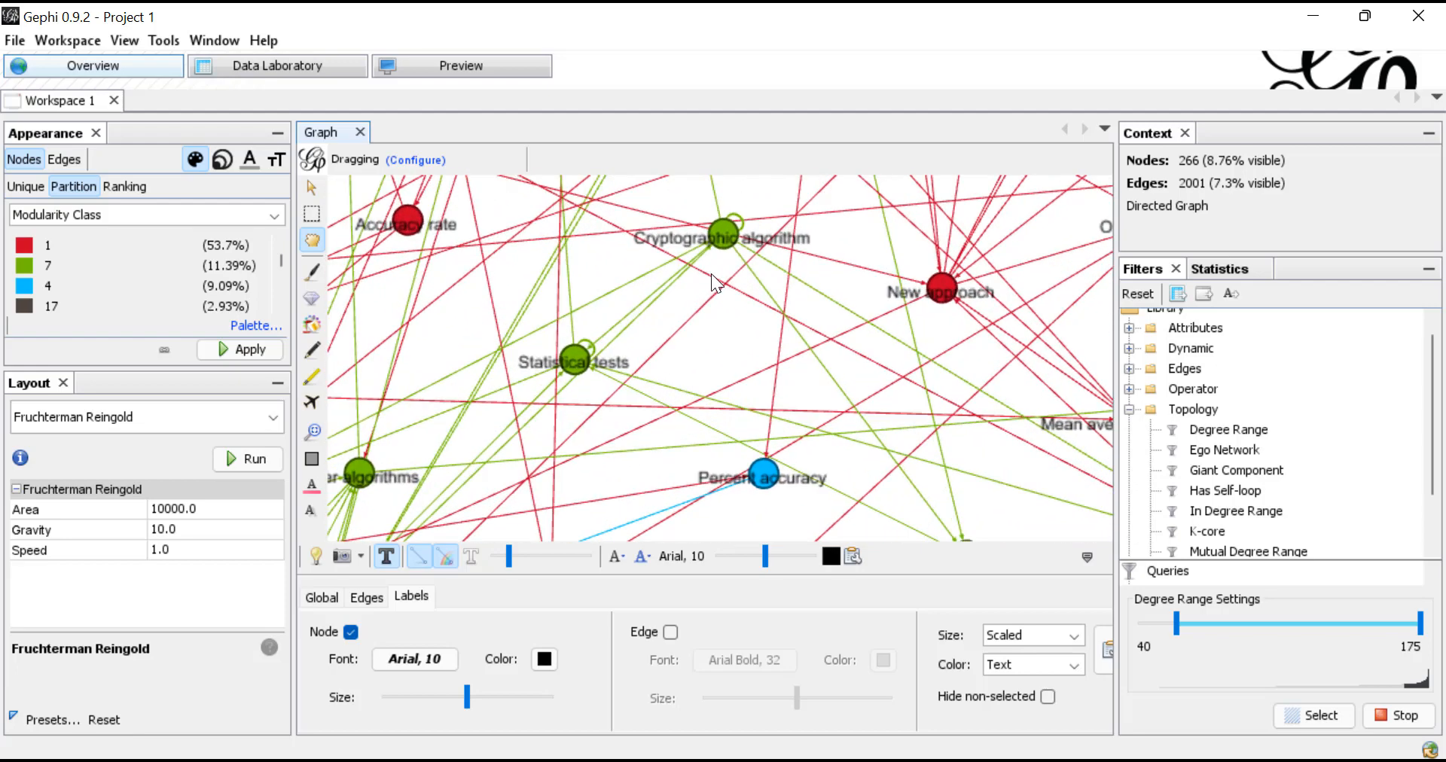
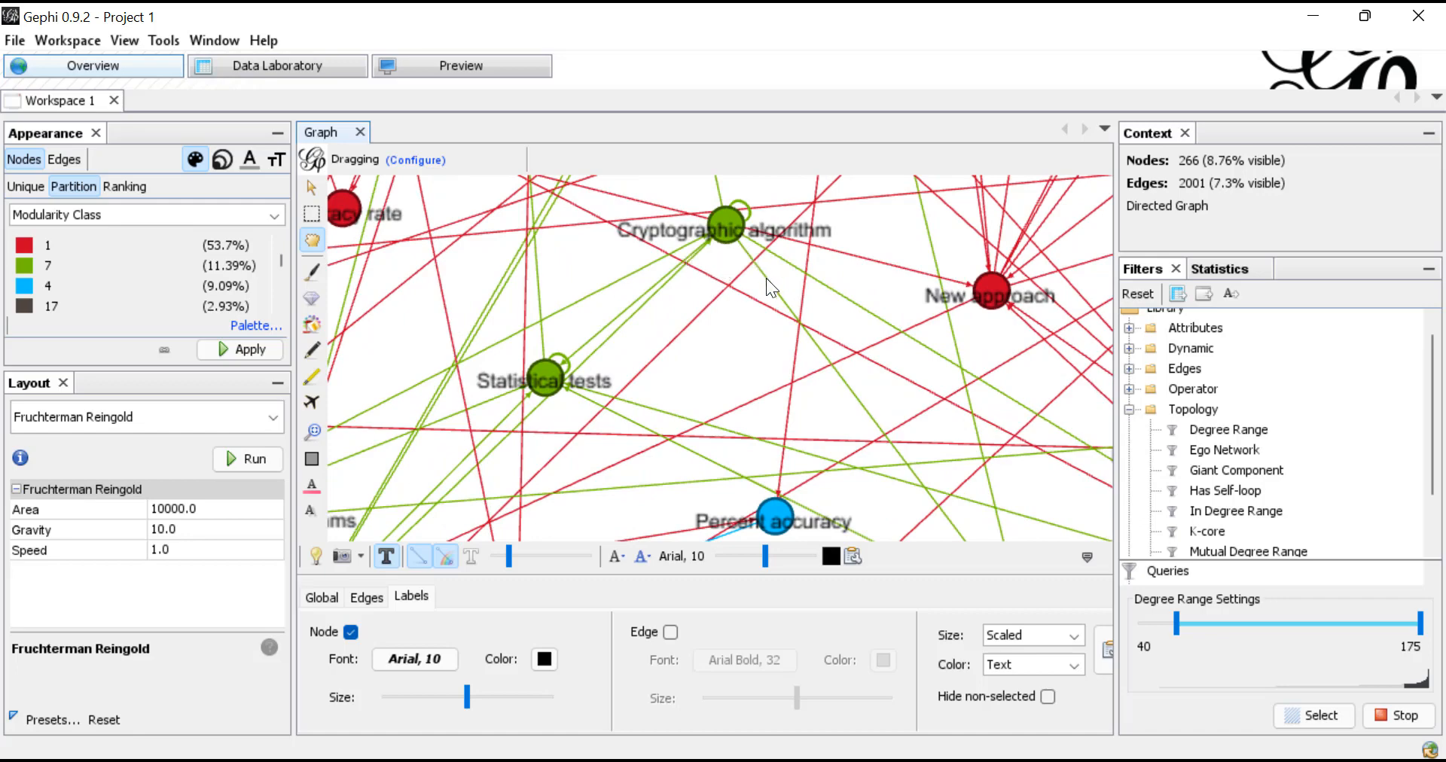
pyautogui.scroll(-3, 741, 304)
pyautogui.moveTo(780, 336); pyautogui.dragTo(670, 285)
pyautogui.moveTo(765, 350); pyautogui.dragTo(775, 440)
pyautogui.scroll(-4, 775, 439)
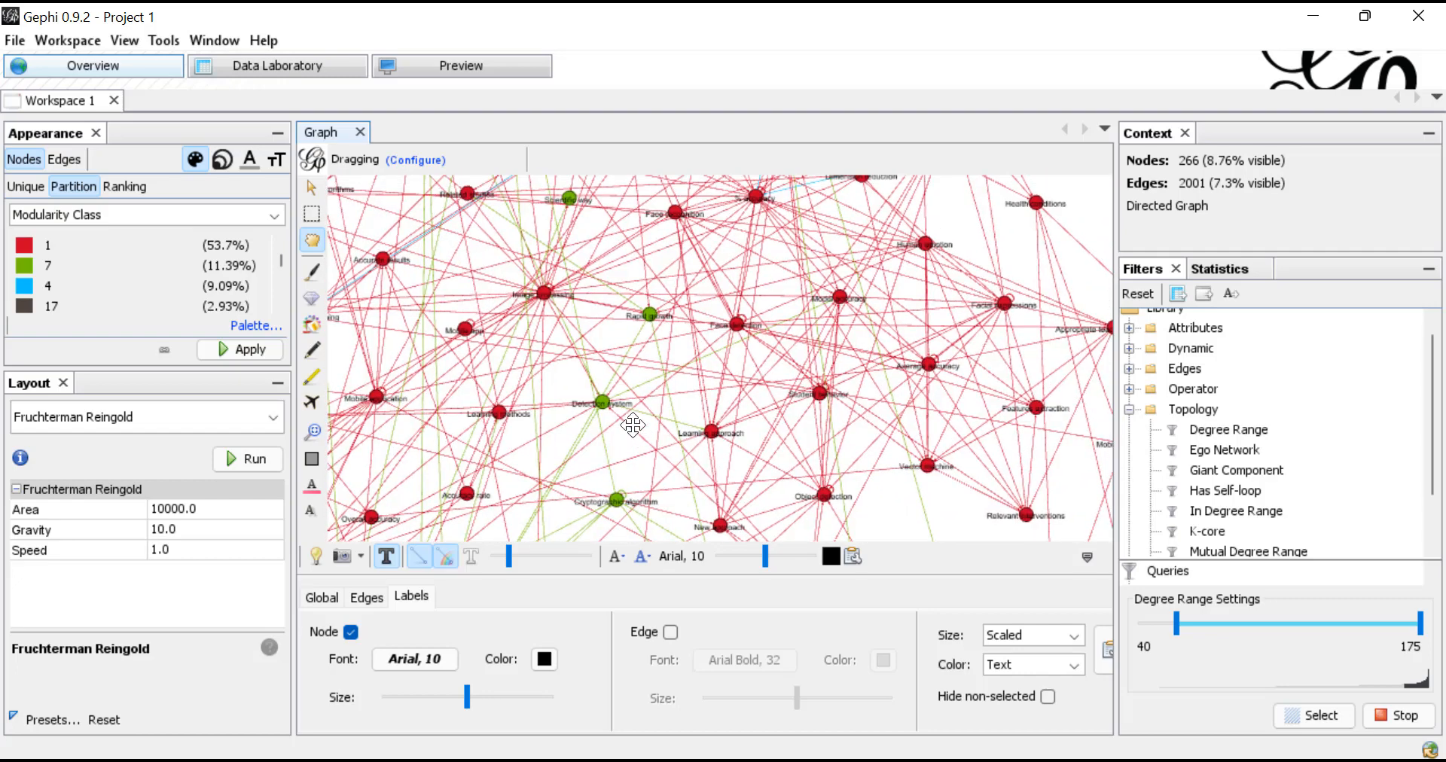
# Step: Add a Giant Component filter to the queries and nest a Degree Range filter inside it
pyautogui.click(1180, 625)
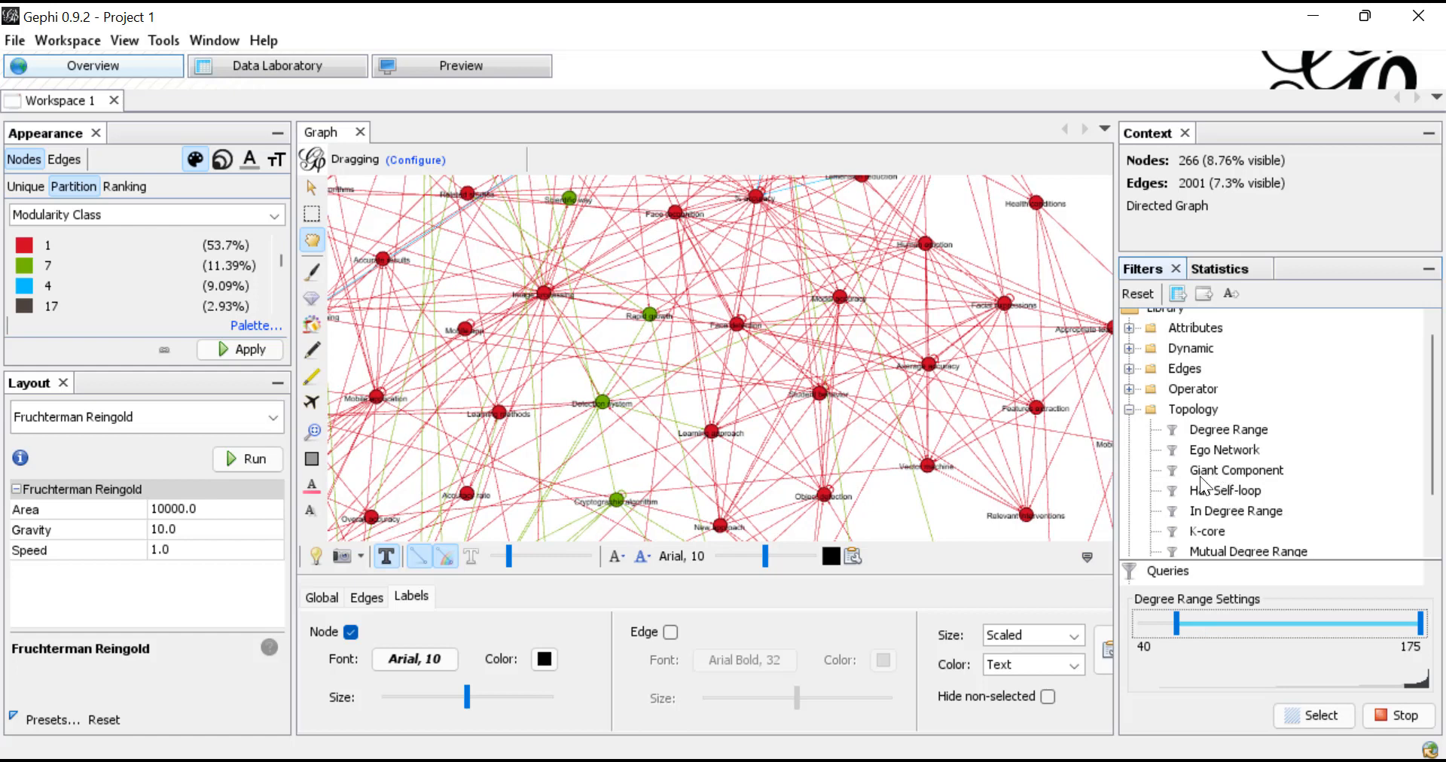
pyautogui.moveTo(1222, 472); pyautogui.dragTo(1188, 586)
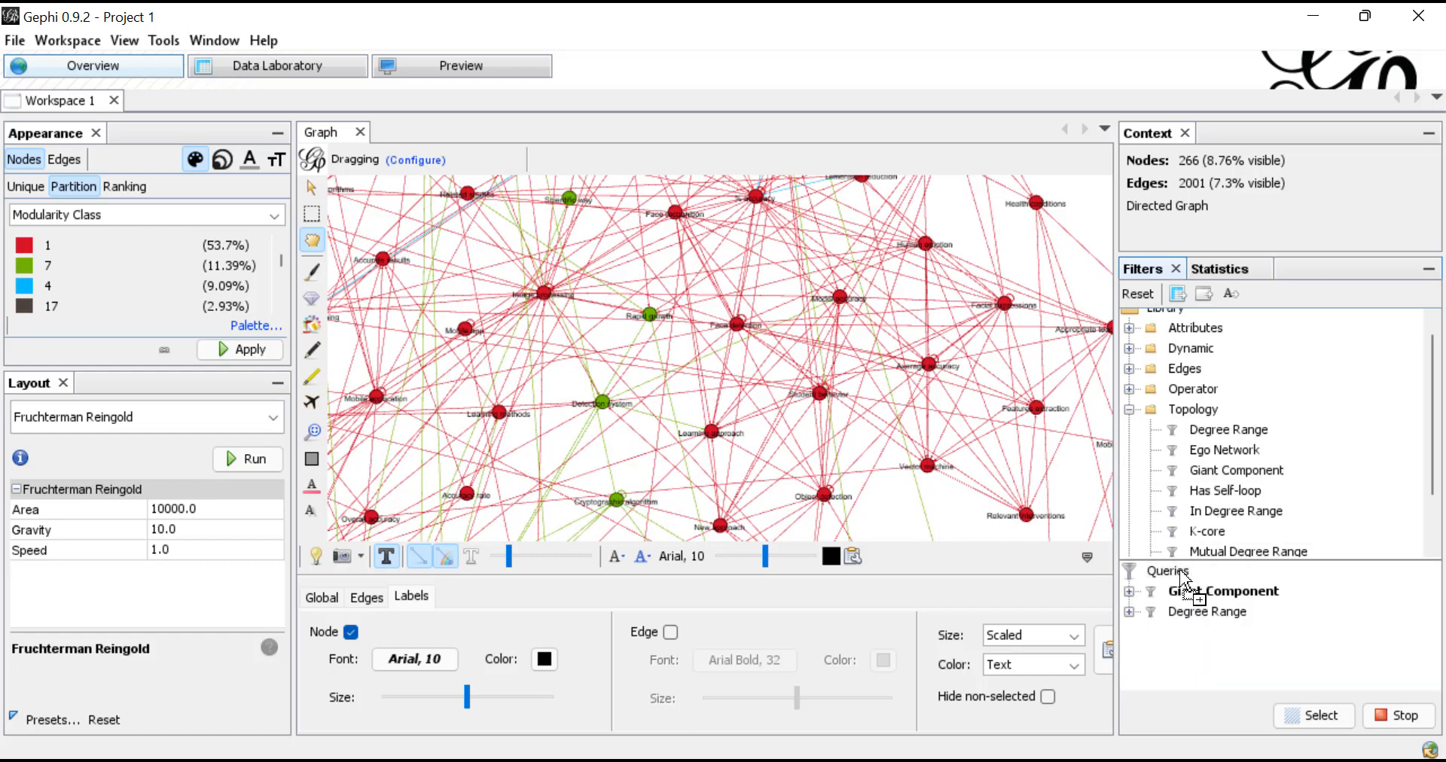
pyautogui.click(1128, 592)
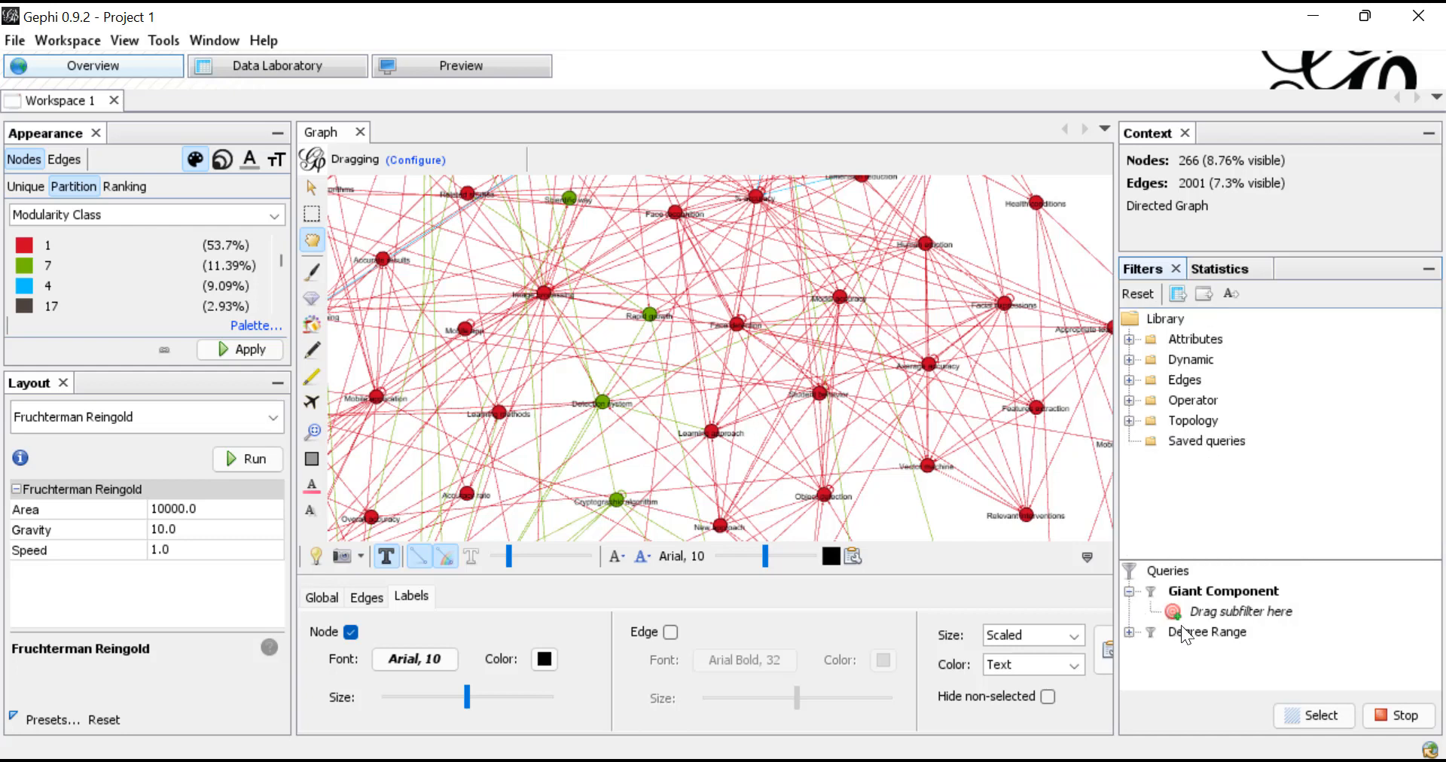
pyautogui.click(1129, 420)
pyautogui.scroll(-1, 1221, 487)
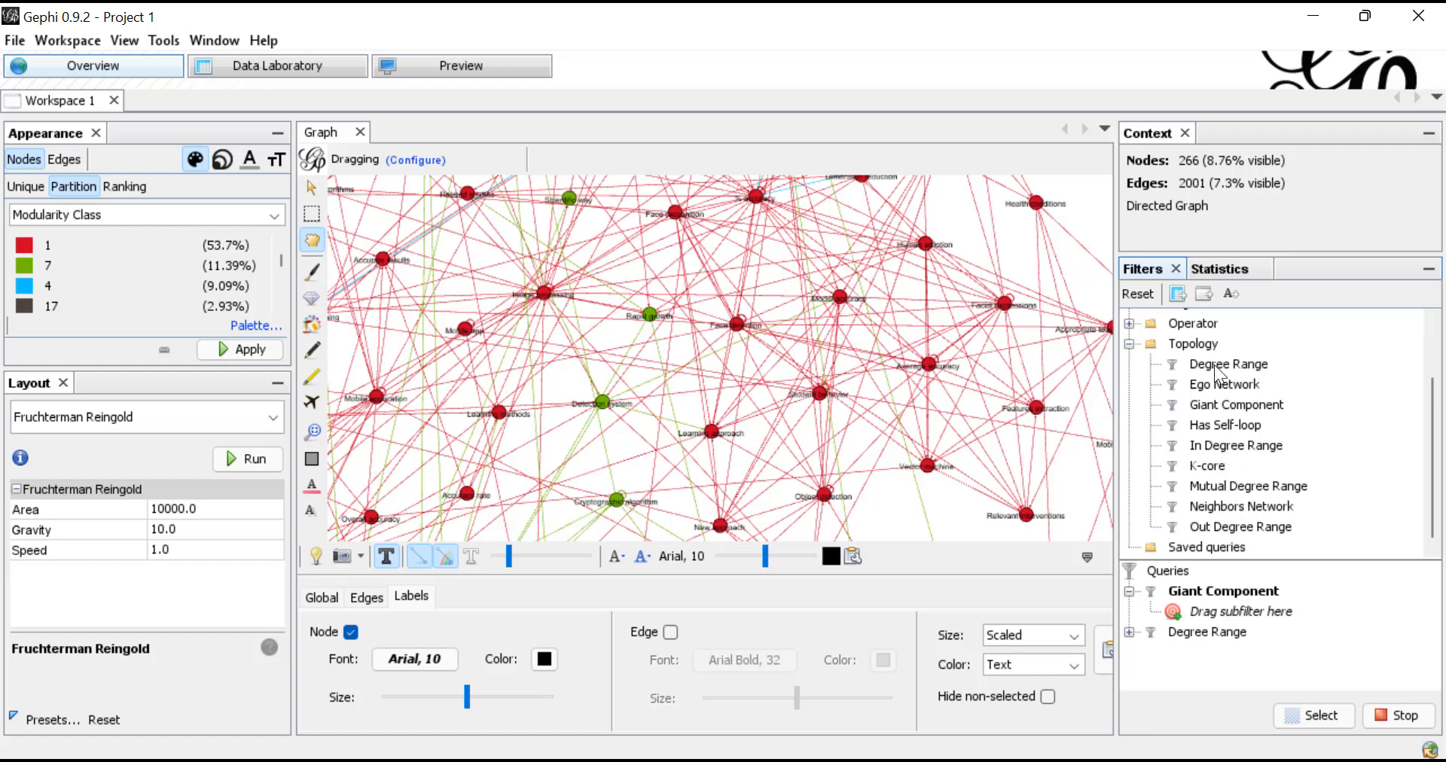
pyautogui.moveTo(1213, 364); pyautogui.dragTo(1212, 611)
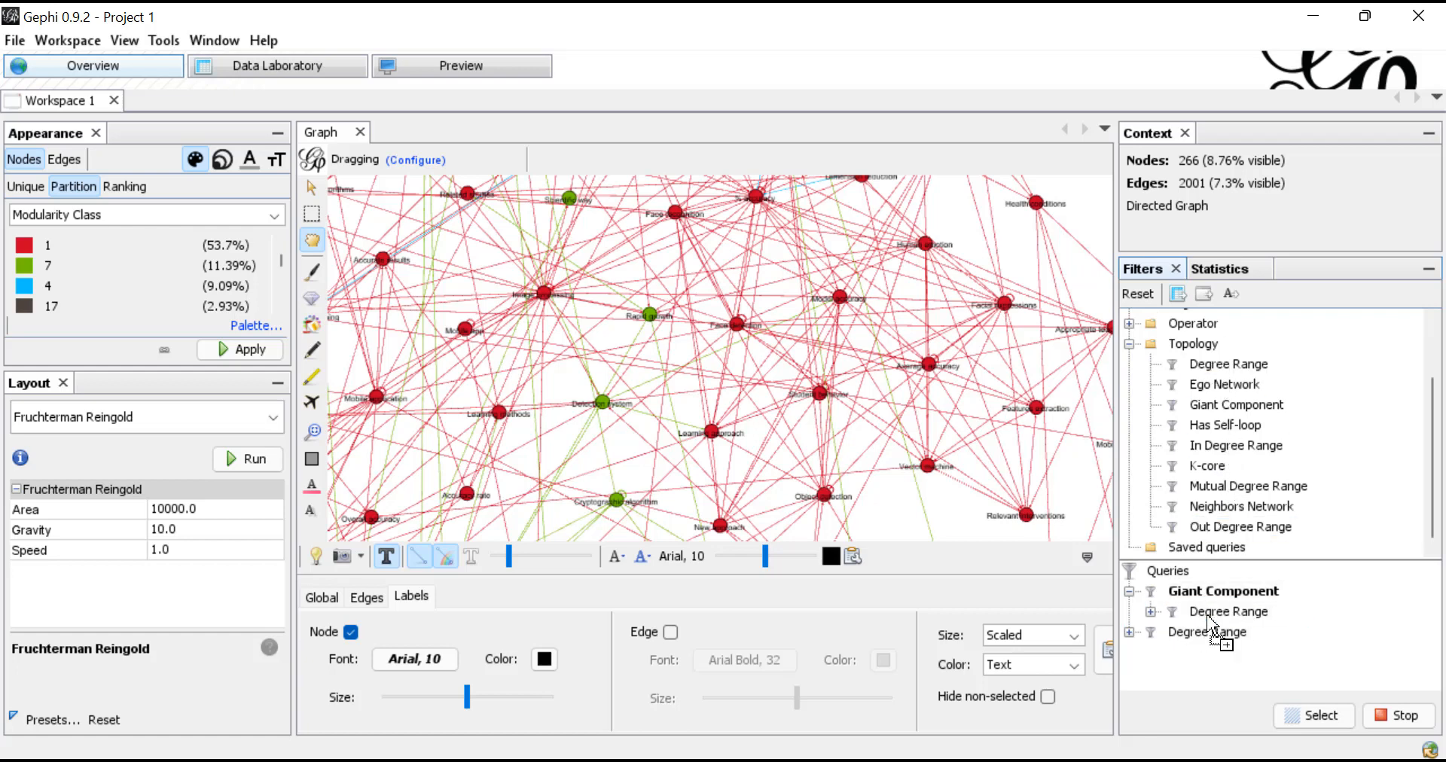
# Step: Set the minimum of the Degree Range filter nested under Giant Component to 33
pyautogui.scroll(-3, 762, 441)
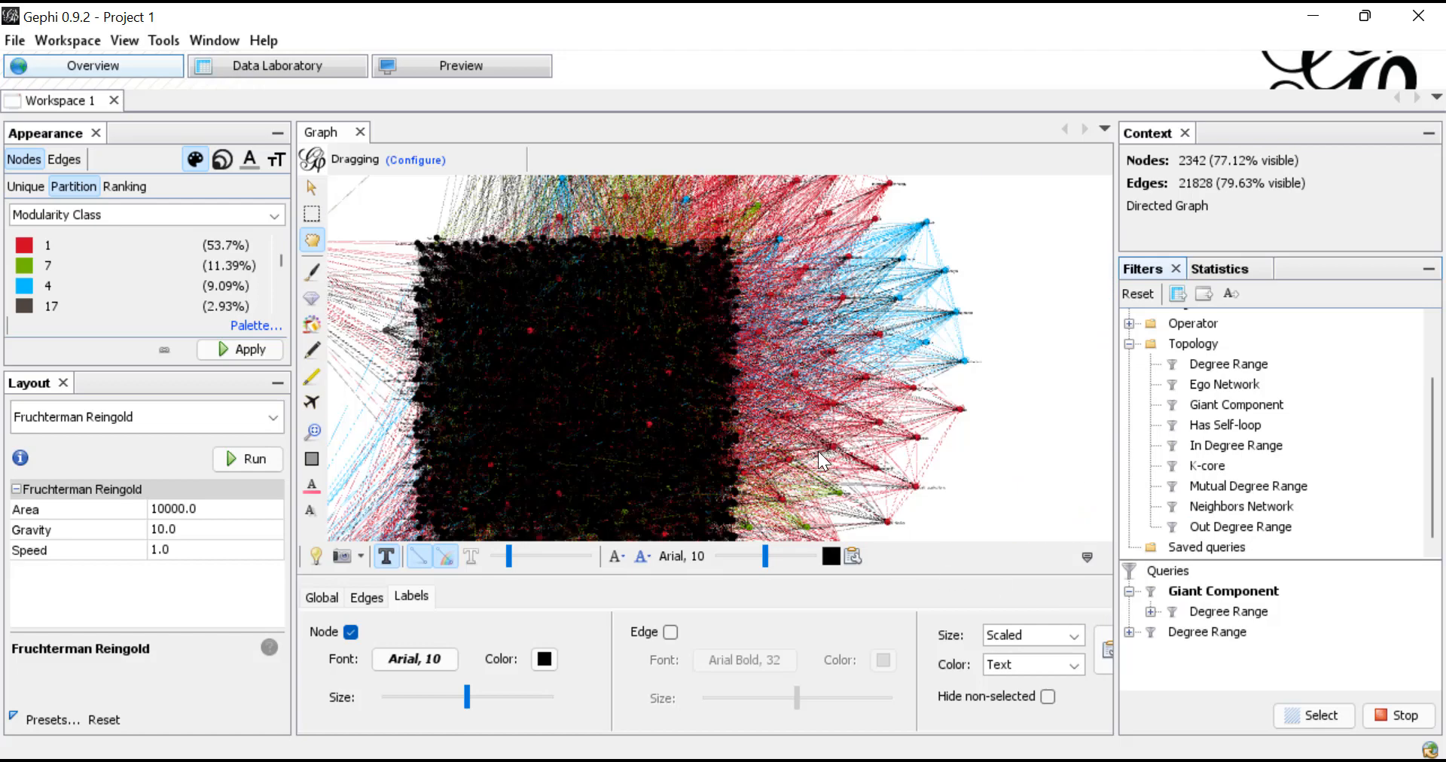
pyautogui.click(1215, 616)
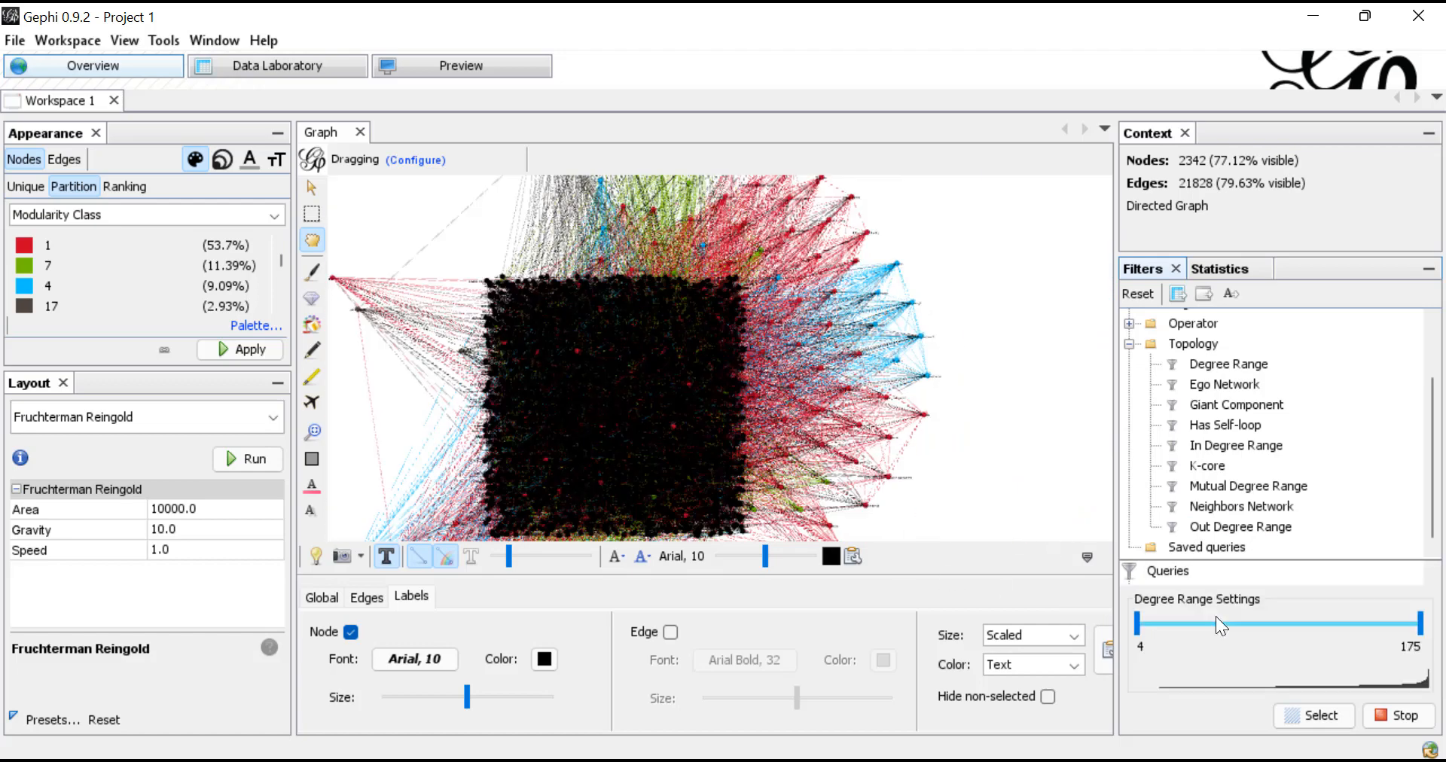
pyautogui.click(1144, 627)
pyautogui.moveTo(1177, 625); pyautogui.dragTo(1185, 629)
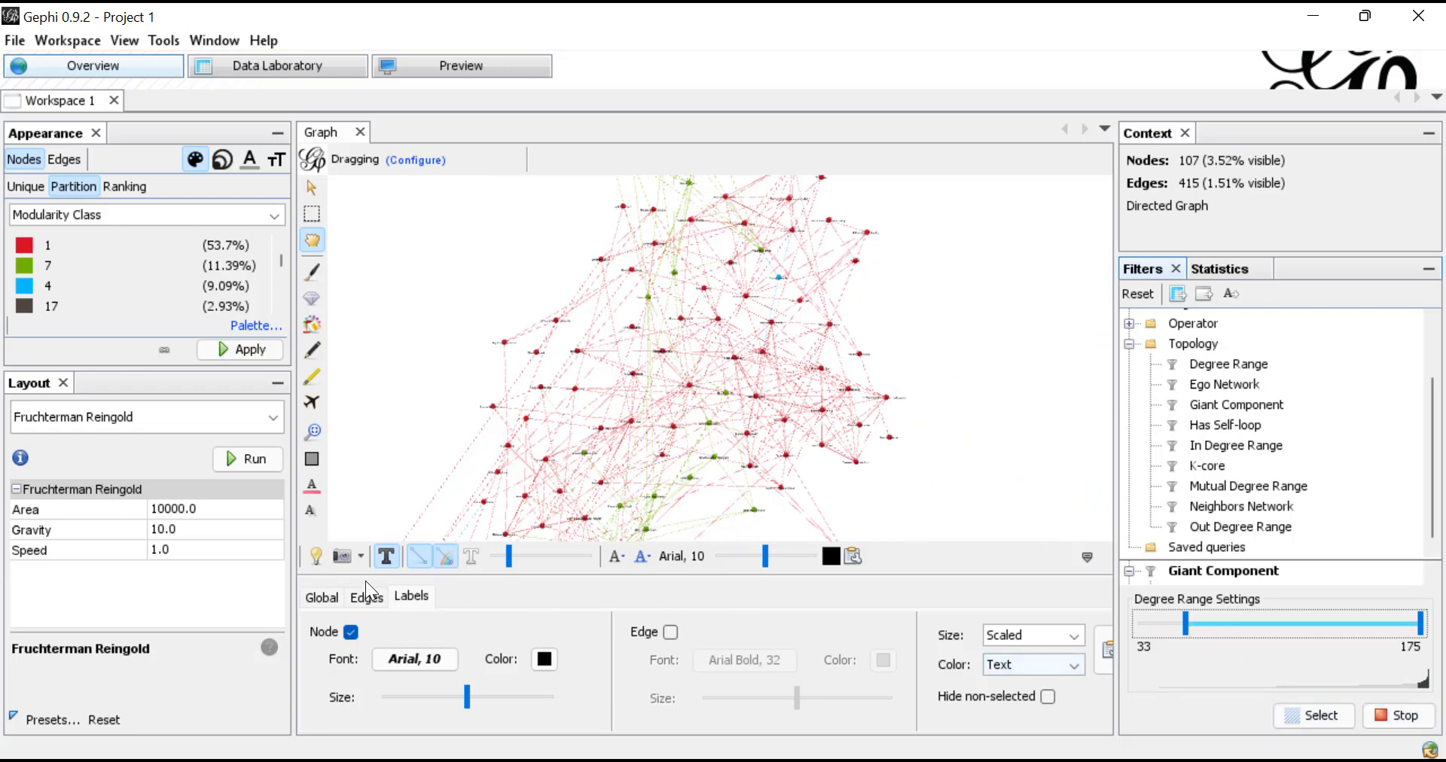
# Step: Run and stop the Fruchterman Reingold layout on the filtered network, and do the same with ForceAtlas 2
pyautogui.click(248, 461)
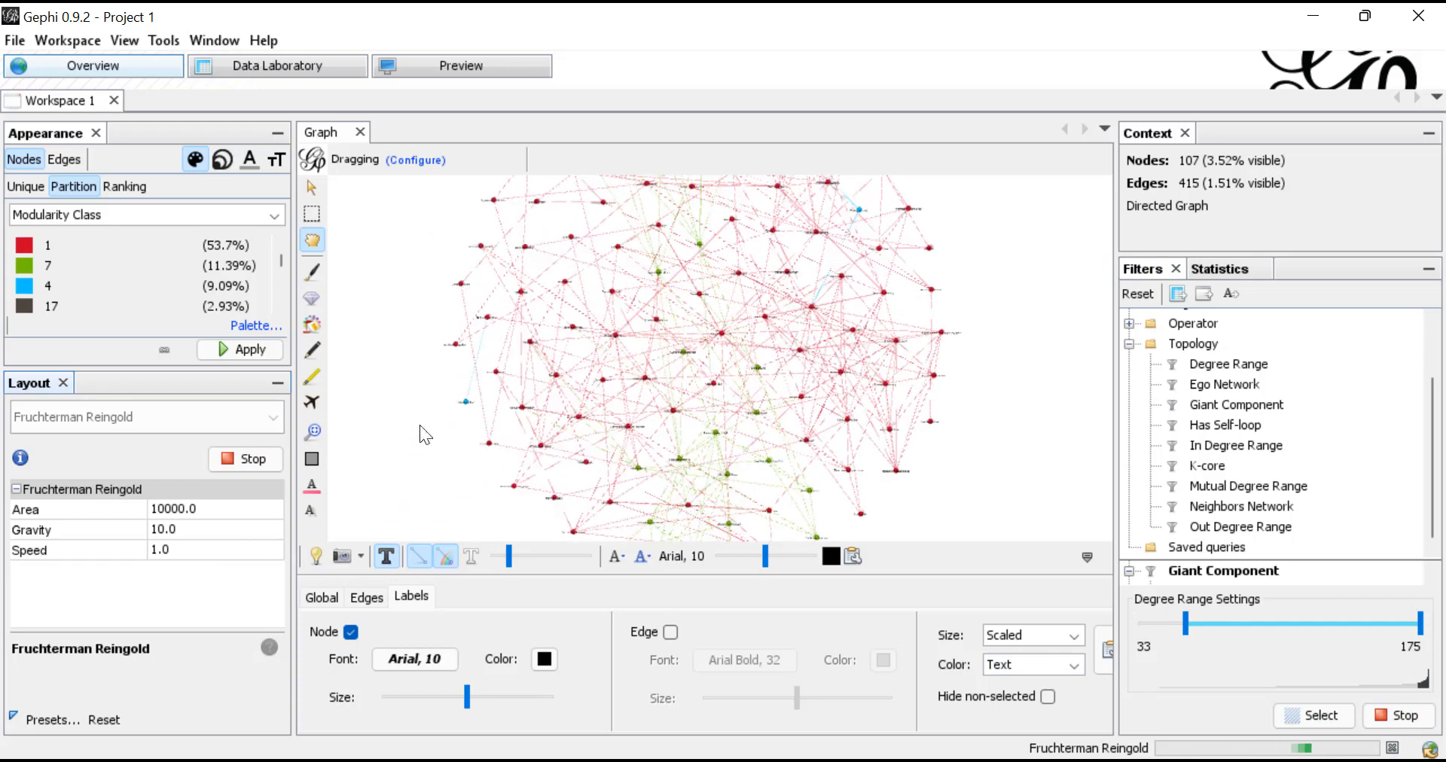
pyautogui.click(226, 460)
pyautogui.click(241, 422)
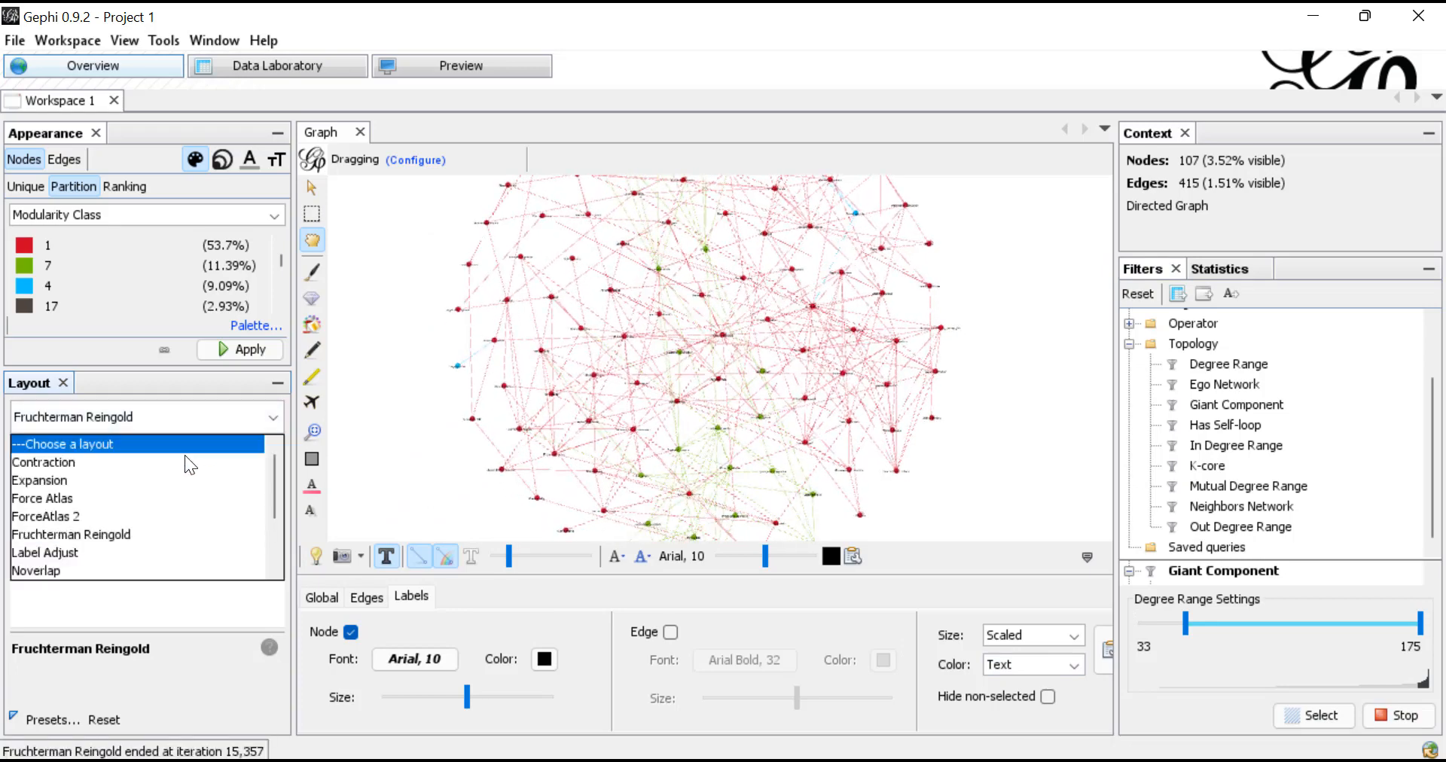
pyautogui.click(123, 512)
pyautogui.click(242, 458)
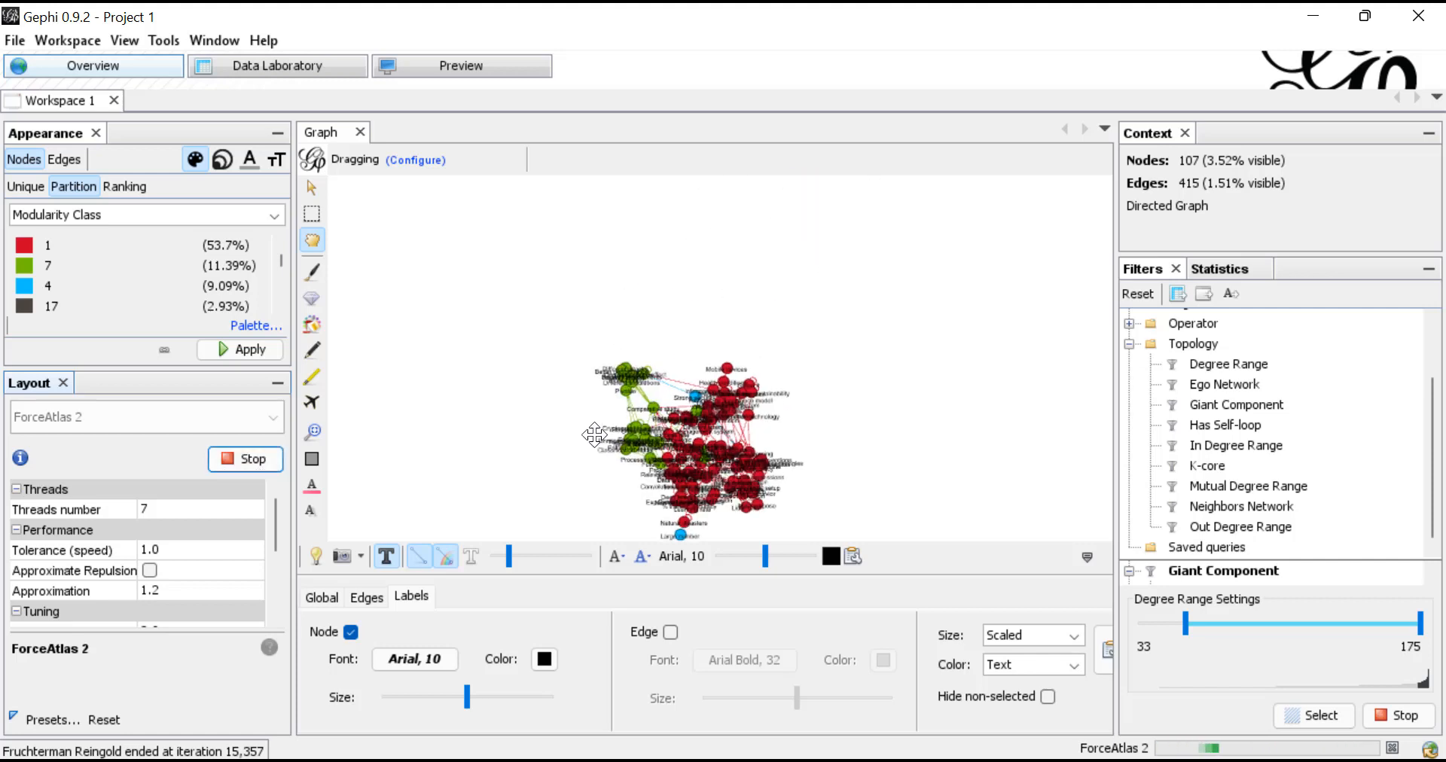
pyautogui.click(245, 458)
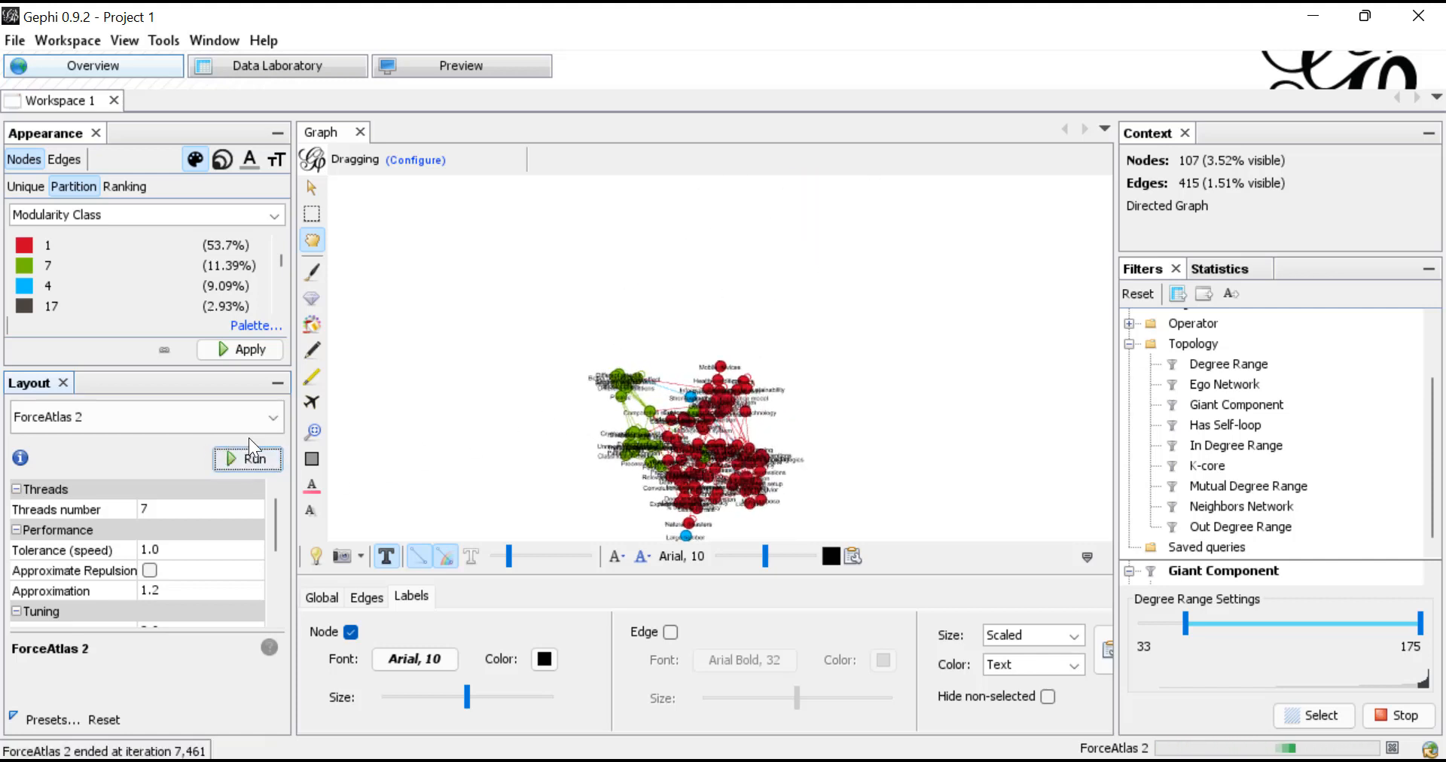
# Step: Run the Label Adjust layout on the filtered network, followed by the Noverlap layout
pyautogui.click(241, 418)
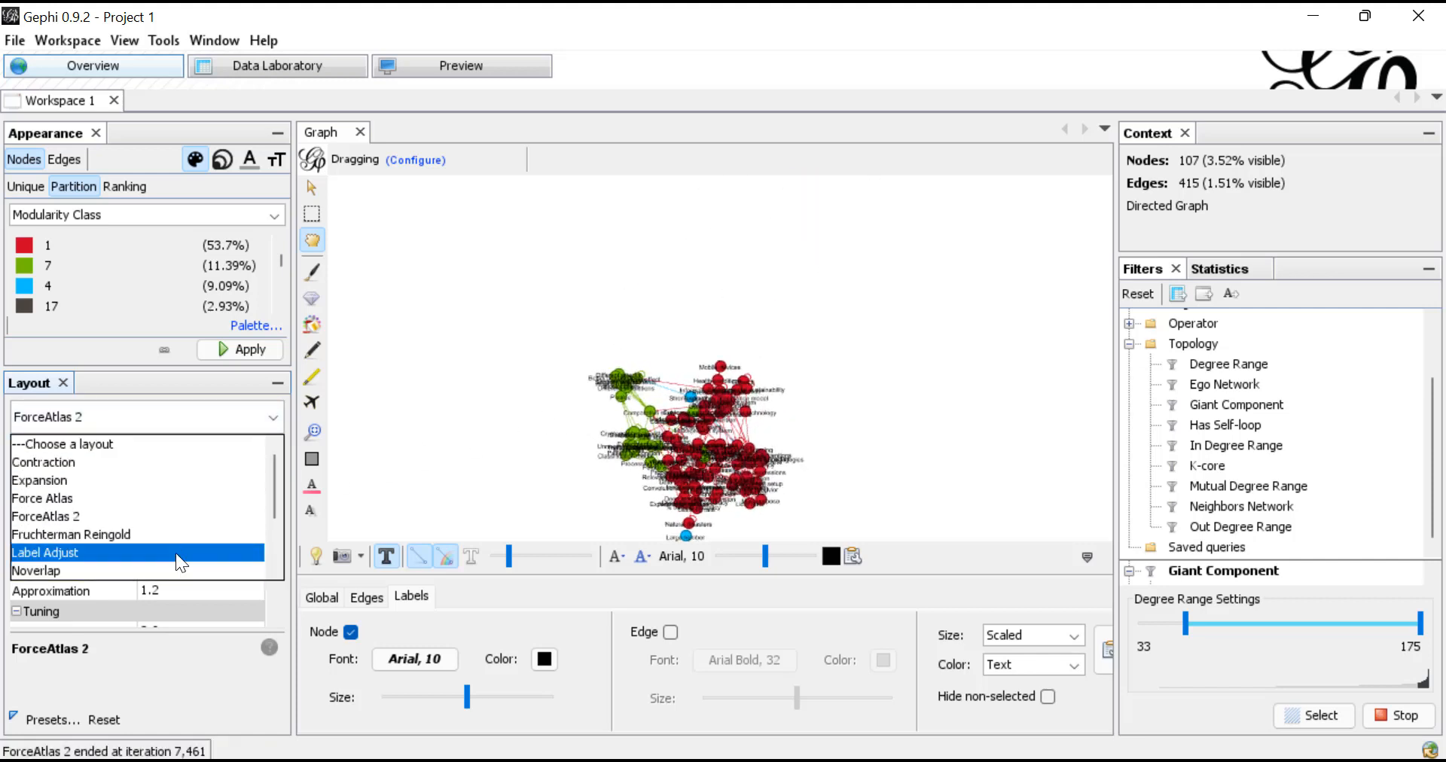
pyautogui.click(175, 552)
pyautogui.click(249, 458)
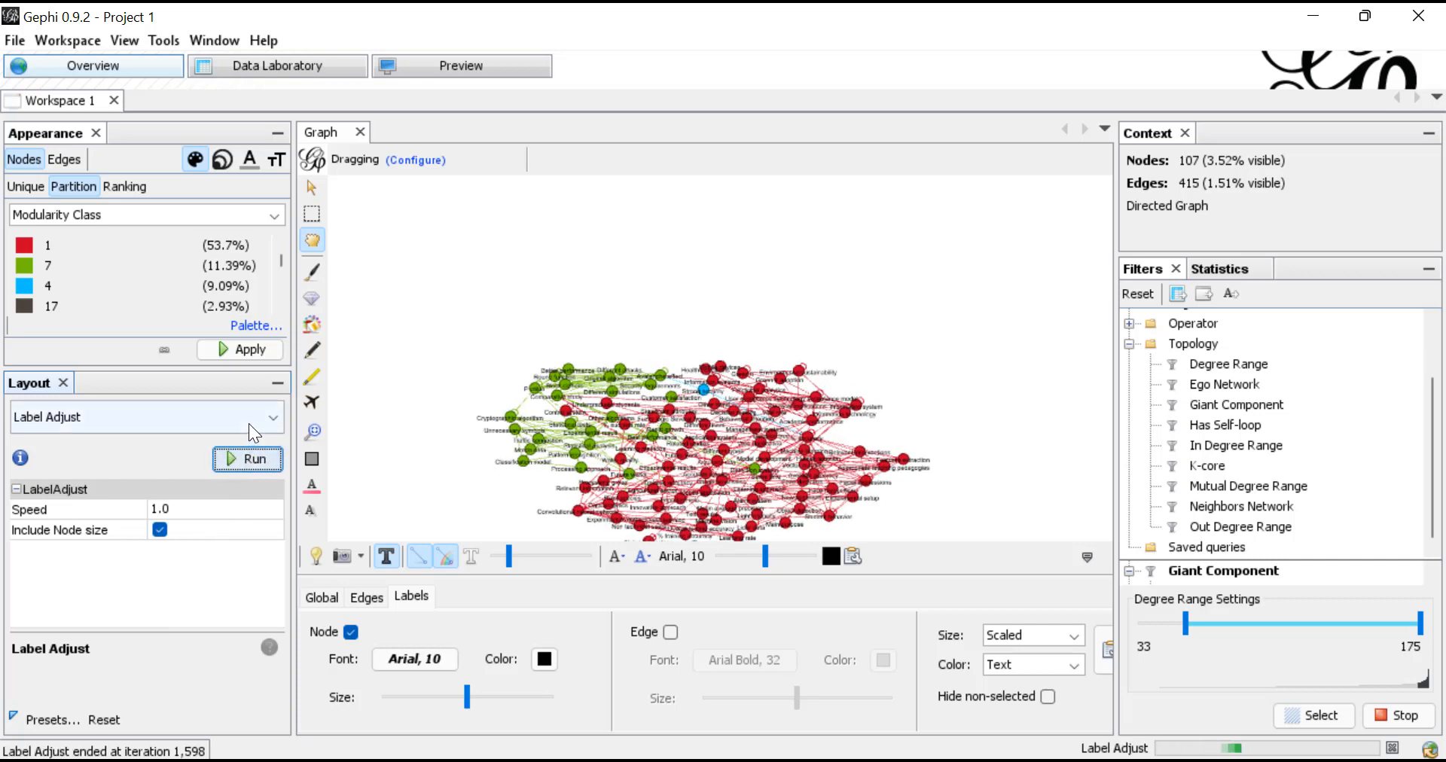
pyautogui.click(248, 423)
pyautogui.click(111, 570)
pyautogui.click(250, 459)
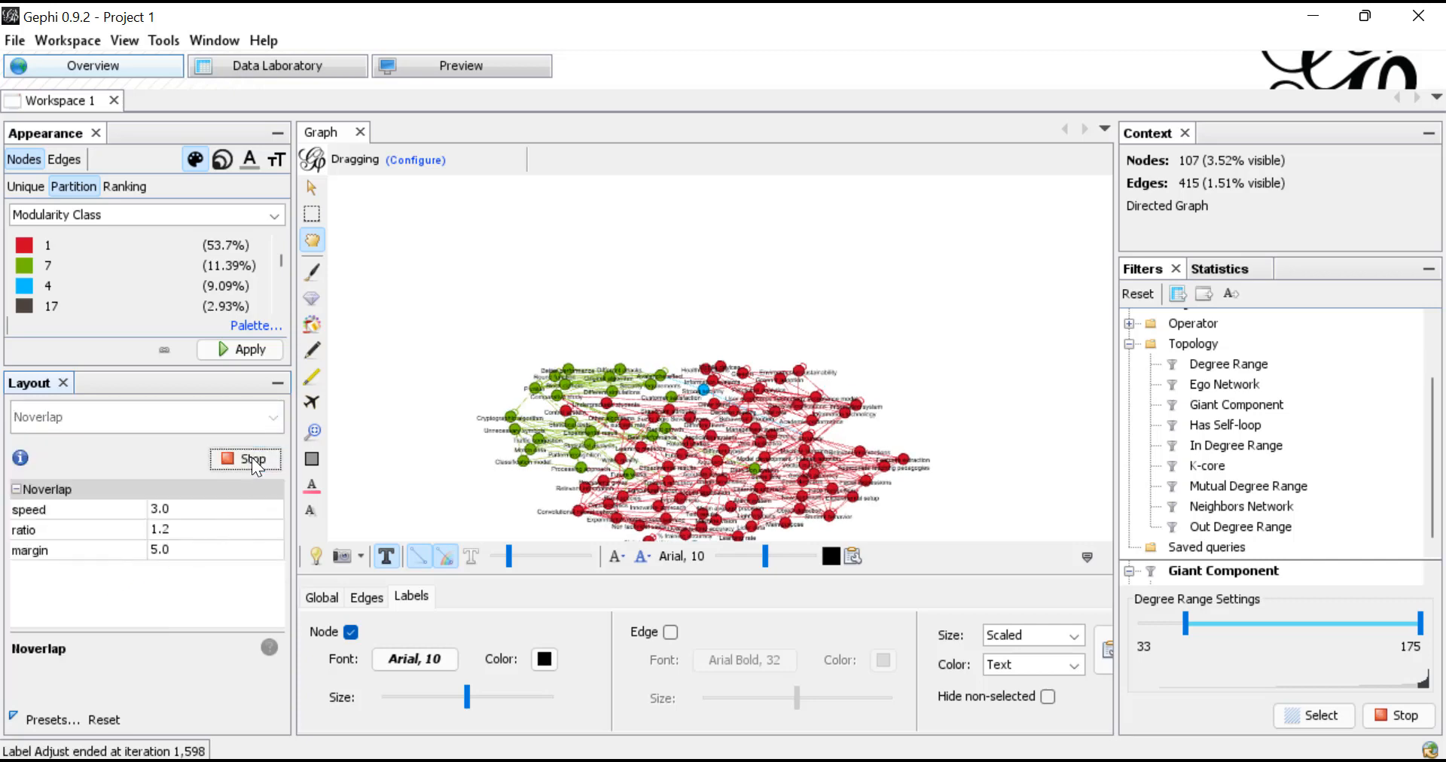
# Step: Examine the labelled keyword nodes along the lower edge of the filtered network, around the "Large number" and "Natural disasters" nodes
pyautogui.scroll(5, 630, 426)
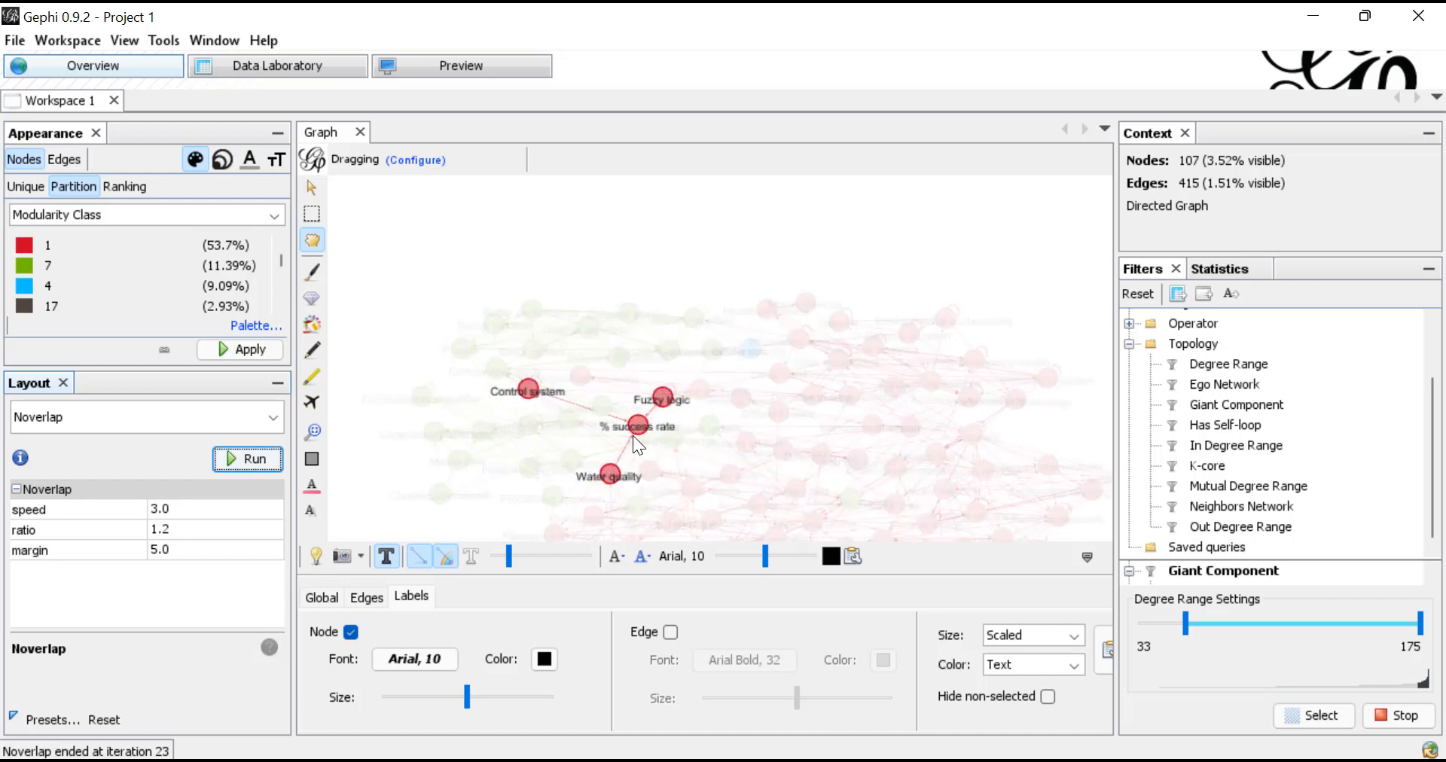
pyautogui.moveTo(602, 349); pyautogui.dragTo(594, 315)
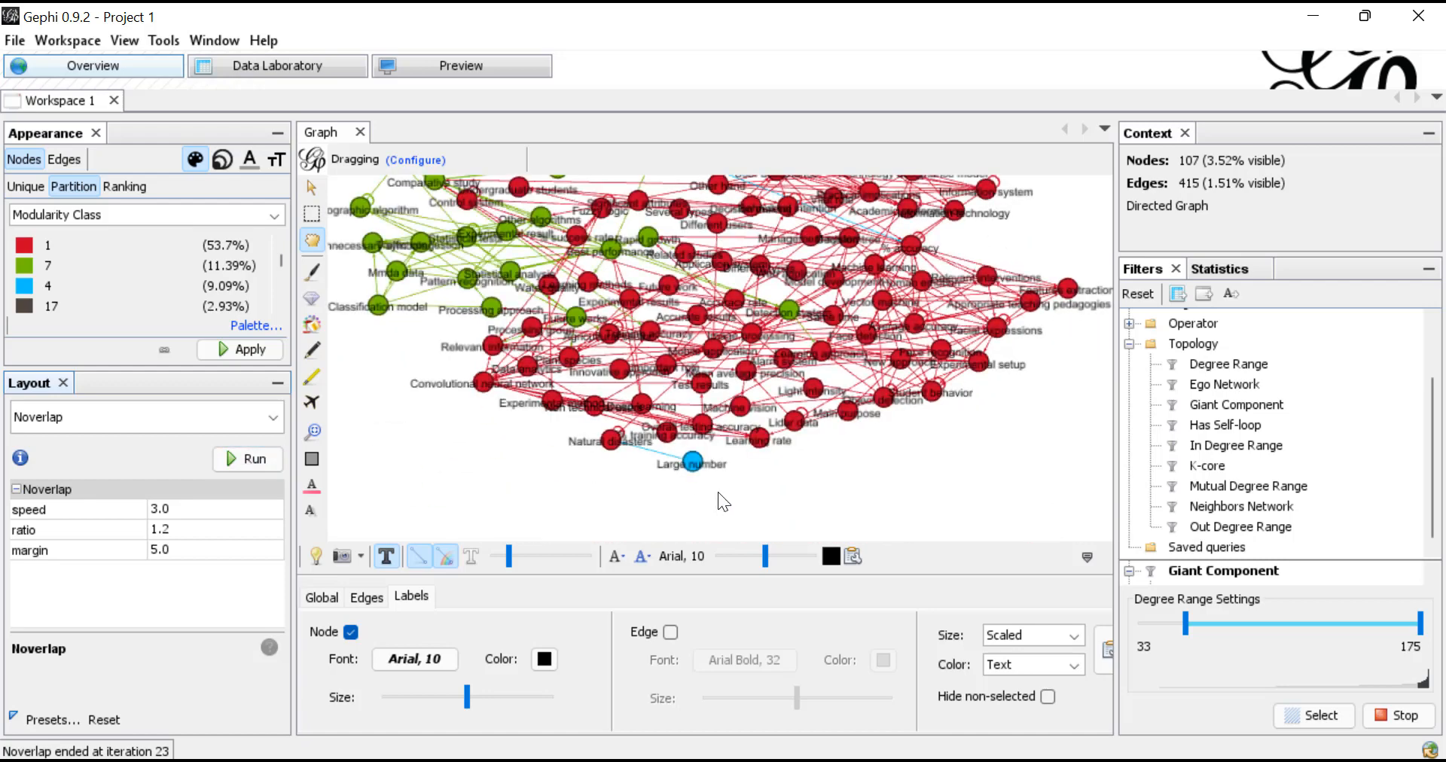
pyautogui.scroll(5, 730, 505)
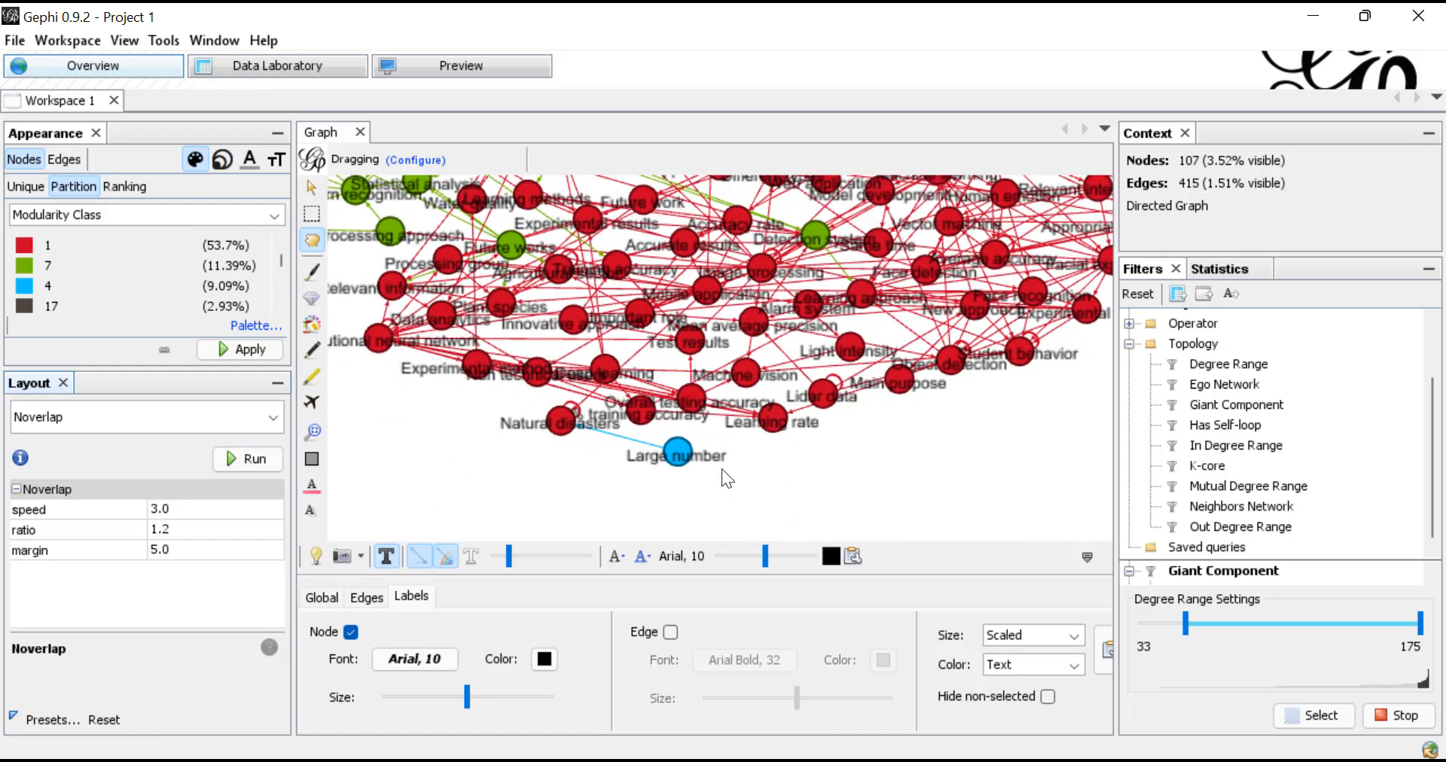
pyautogui.scroll(-2, 715, 444)
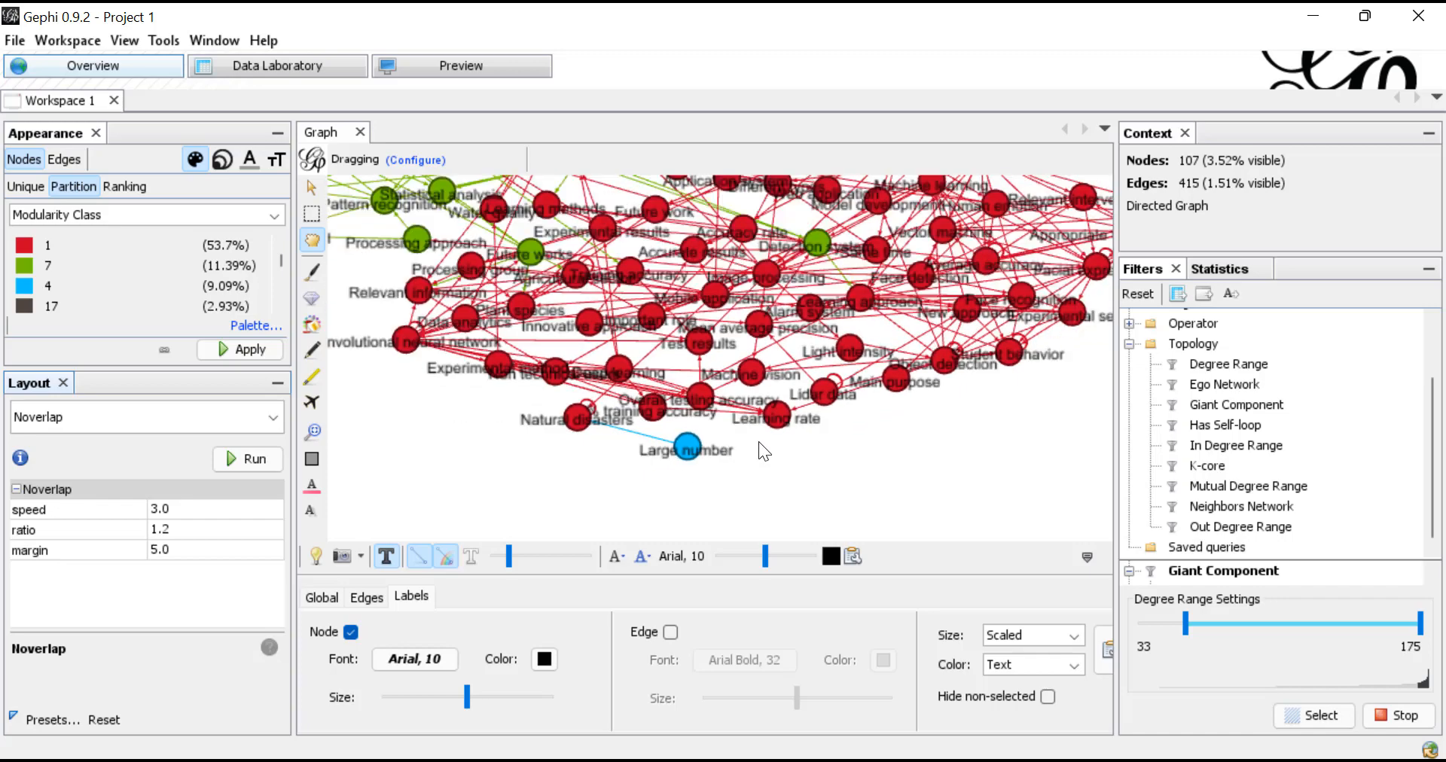
pyautogui.scroll(1, 768, 441)
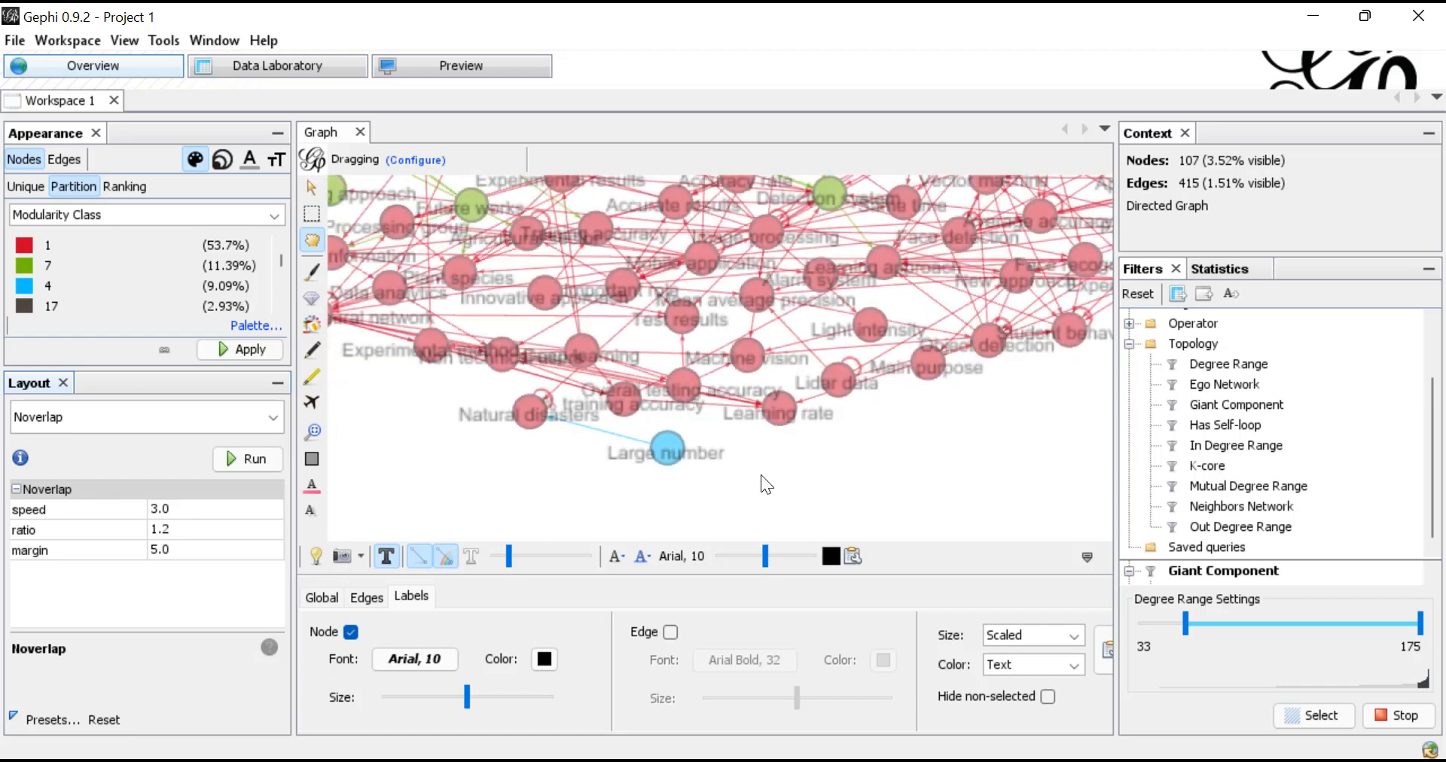
pyautogui.scroll(-5, 753, 464)
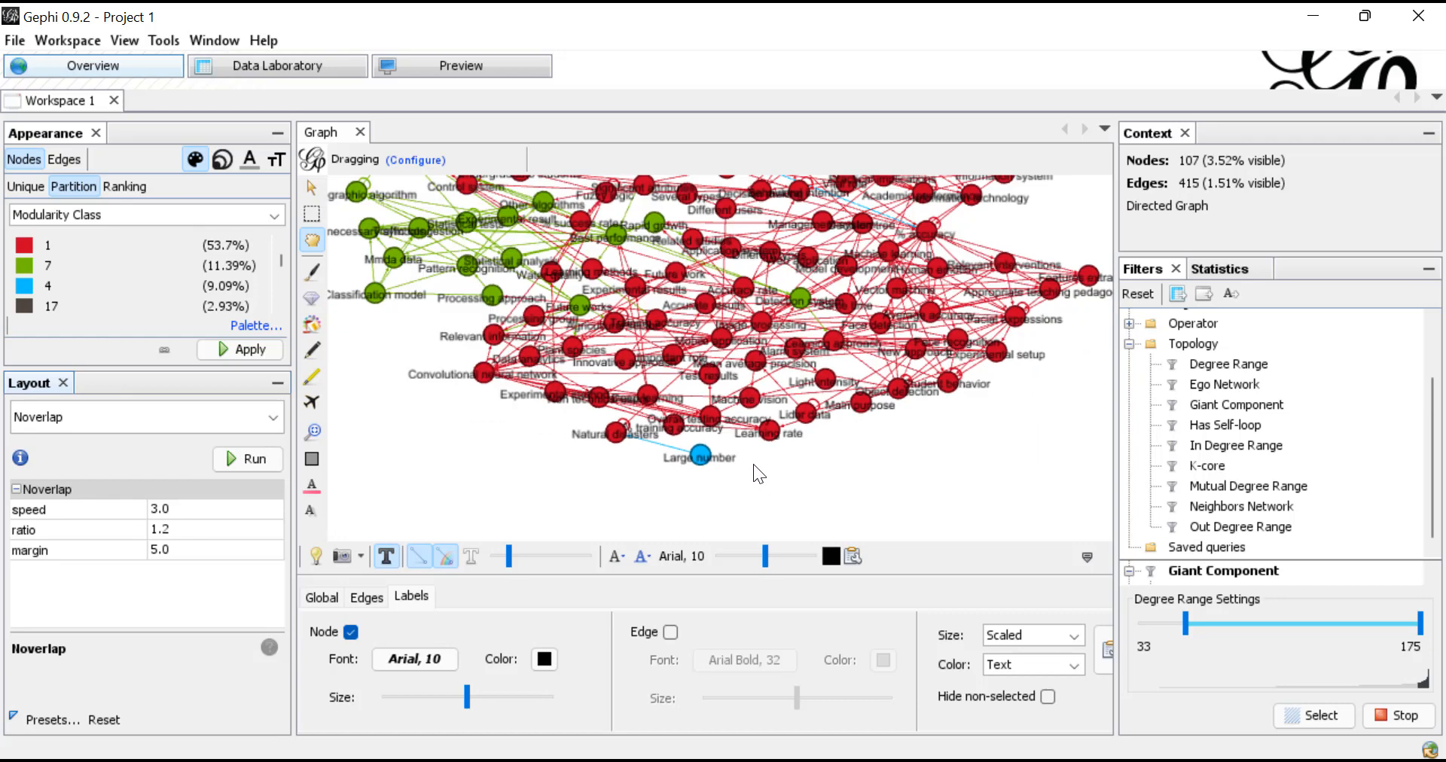
pyautogui.scroll(-2, 753, 464)
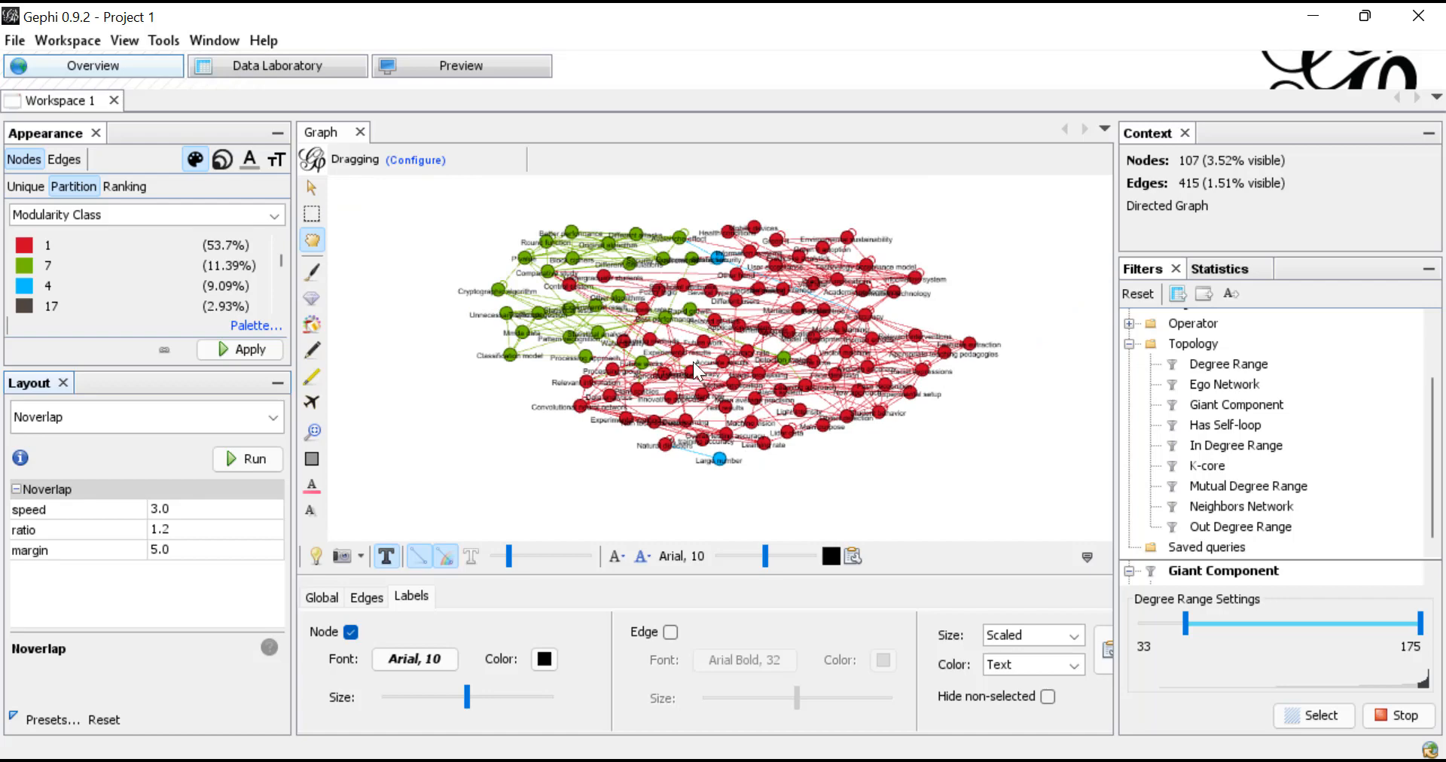
# Step: Inspect the green and red keyword clusters across the upper and middle parts of the filtered network, including the links of "Related studies"
pyautogui.moveTo(671, 274); pyautogui.dragTo(663, 372)
pyautogui.rightClick(663, 371)
pyautogui.click(644, 302)
pyautogui.scroll(5, 642, 304)
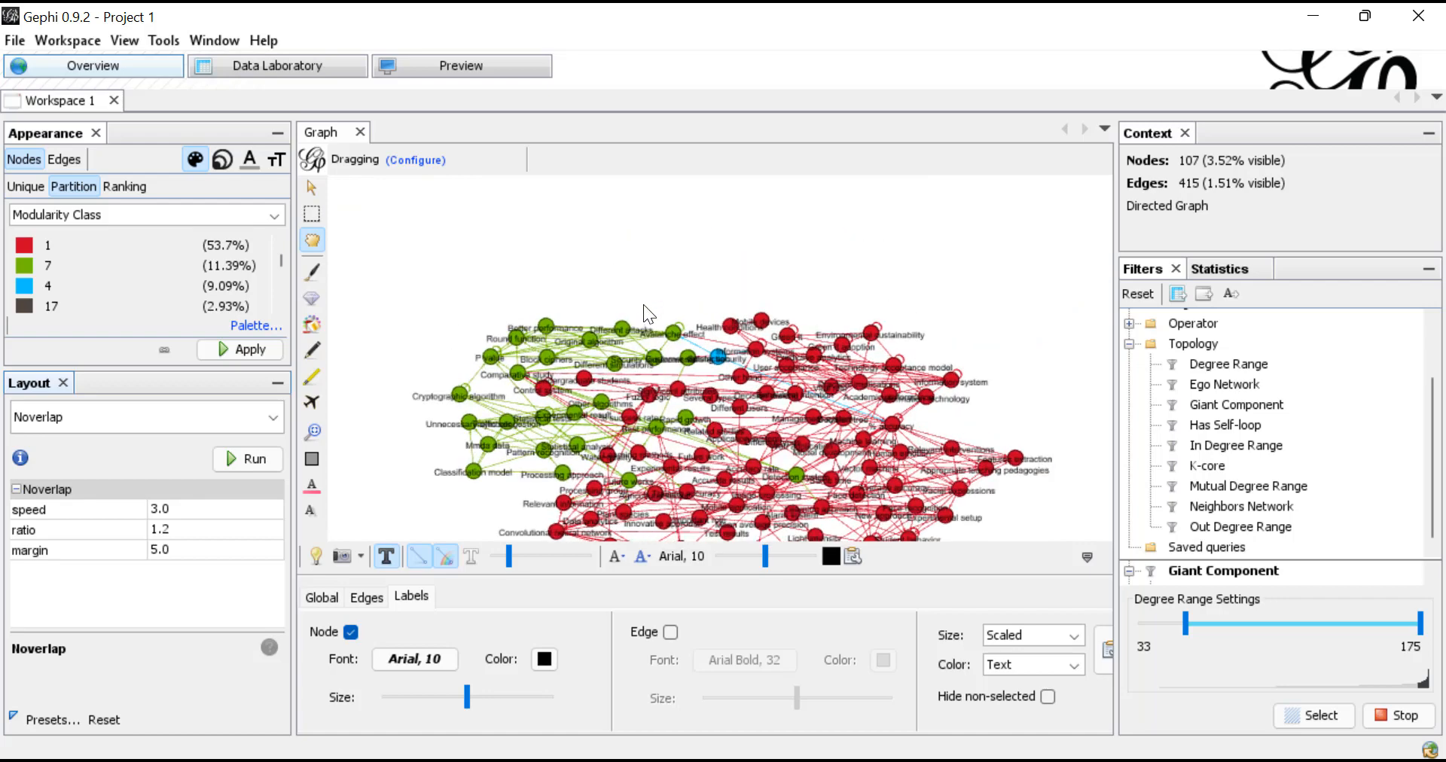
pyautogui.moveTo(697, 427); pyautogui.dragTo(650, 324)
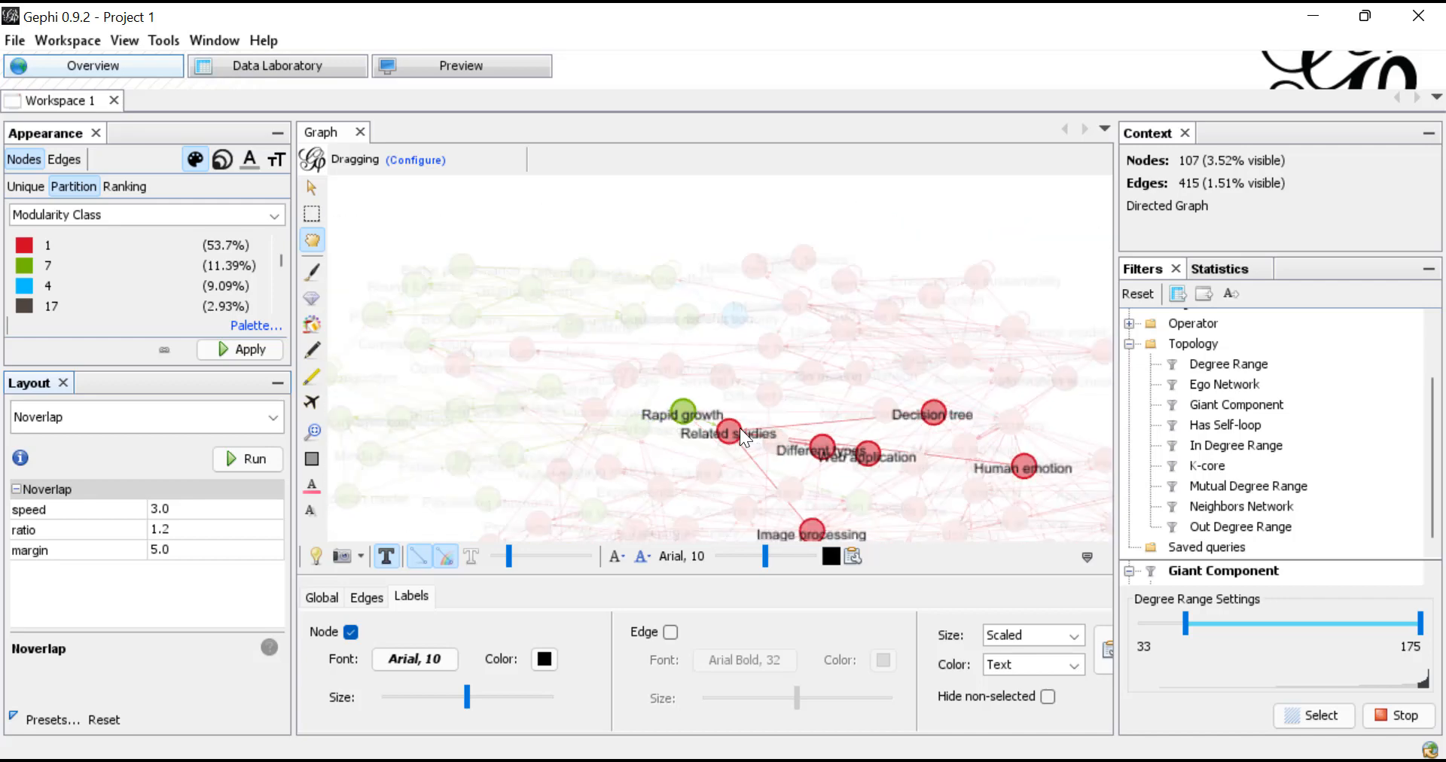
pyautogui.scroll(-3, 828, 422)
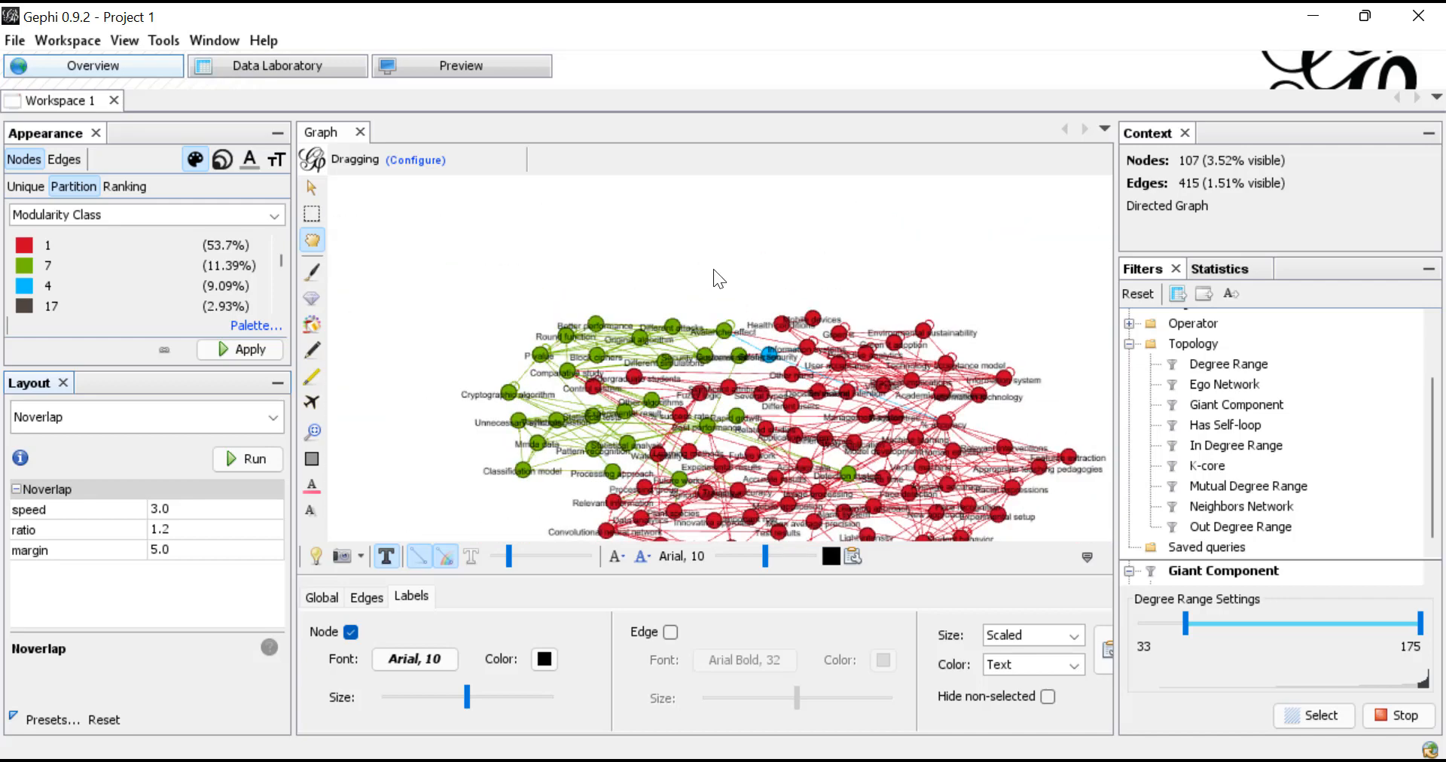
pyautogui.moveTo(719, 286); pyautogui.dragTo(699, 242)
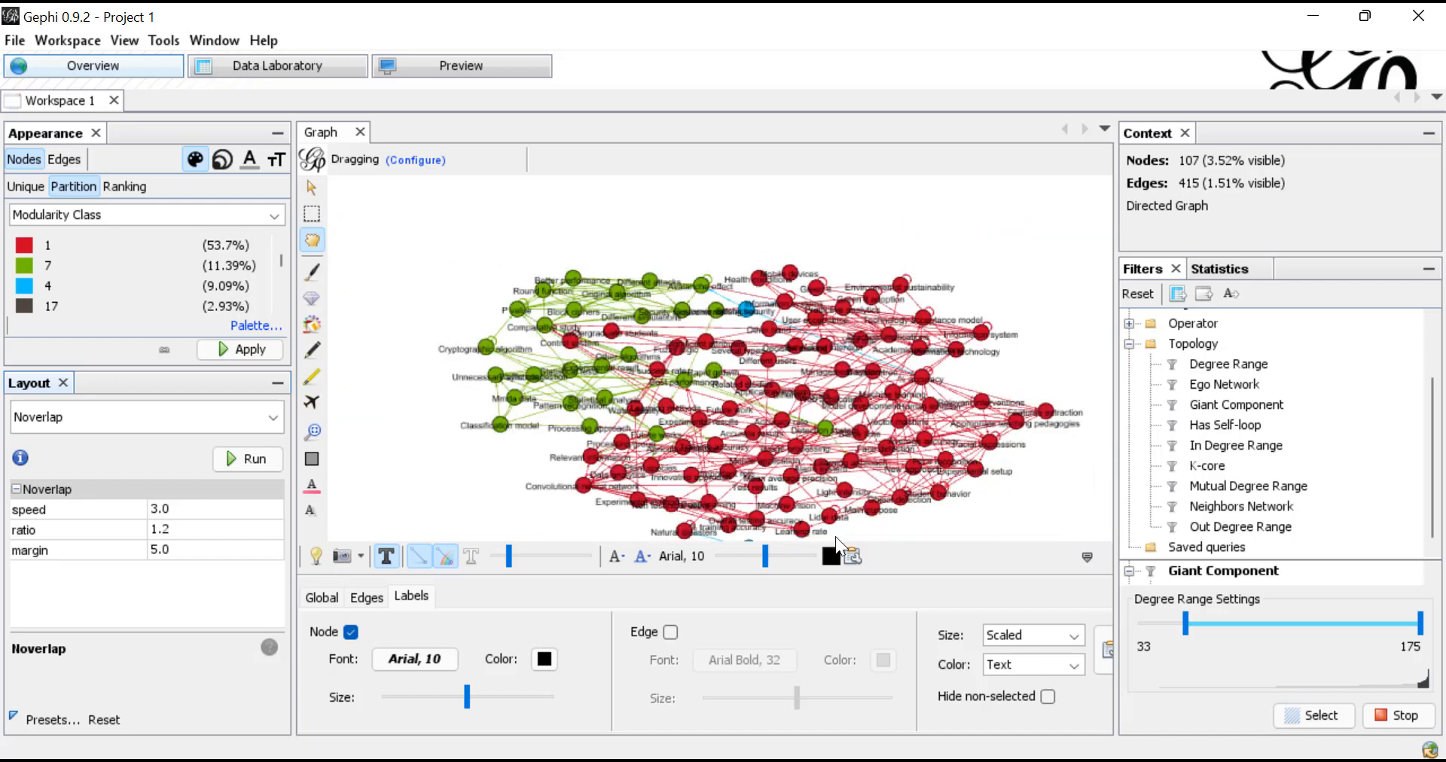